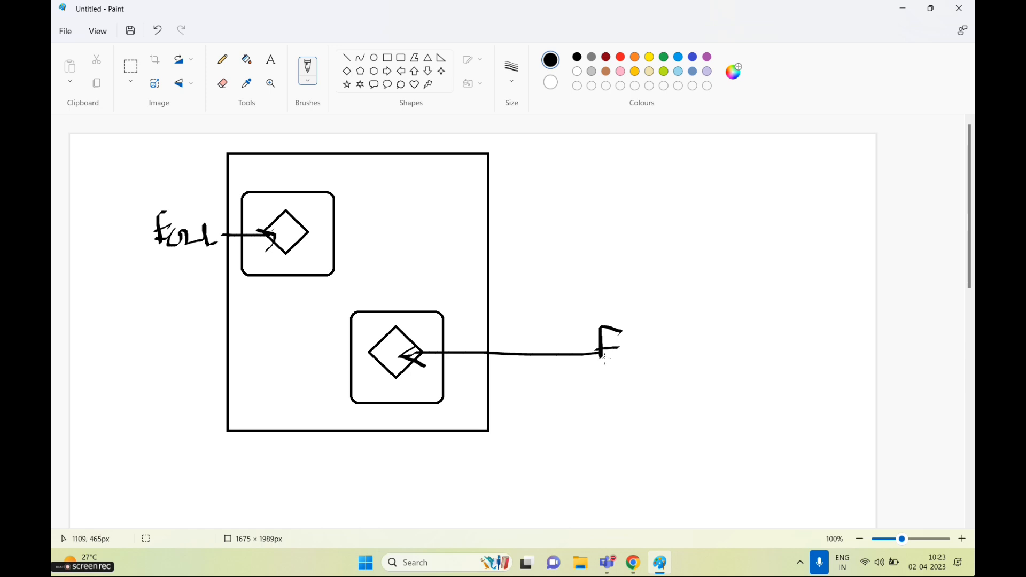
# Finish the handwritten label with a line beneath it in Paint, then switch to Chrome
pyautogui.moveTo(630, 425); pyautogui.dragTo(792, 415)
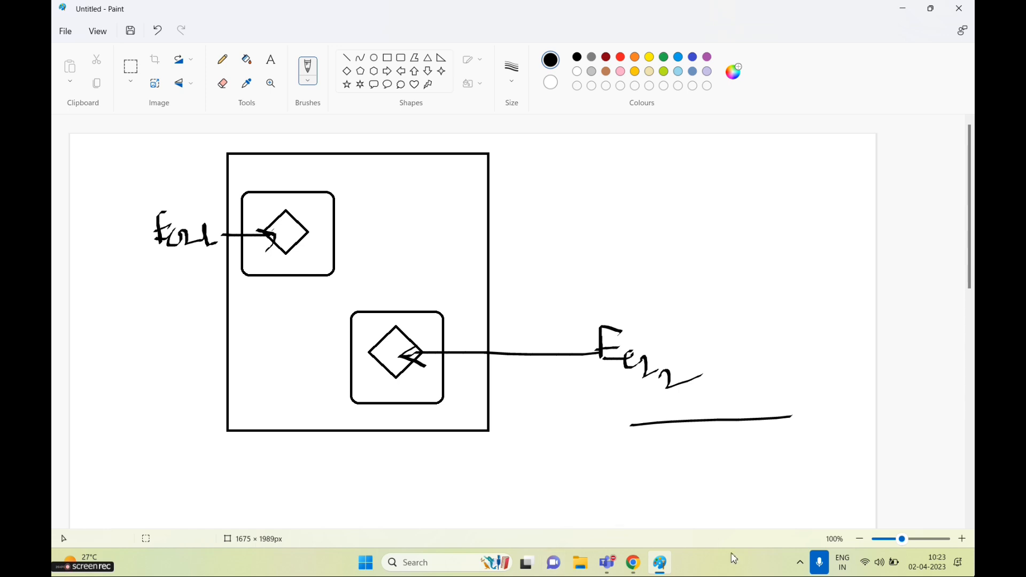
pyautogui.click(633, 562)
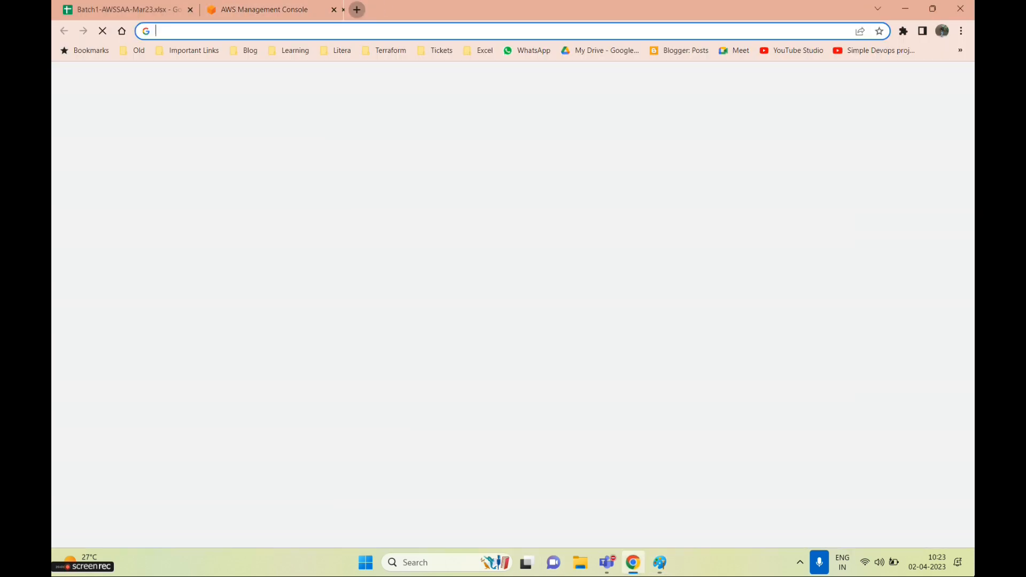
# Search 'efs aws' in a new tab and open the Amazon EFS product page
pyautogui.click(356, 10)
pyautogui.write('efs aws')
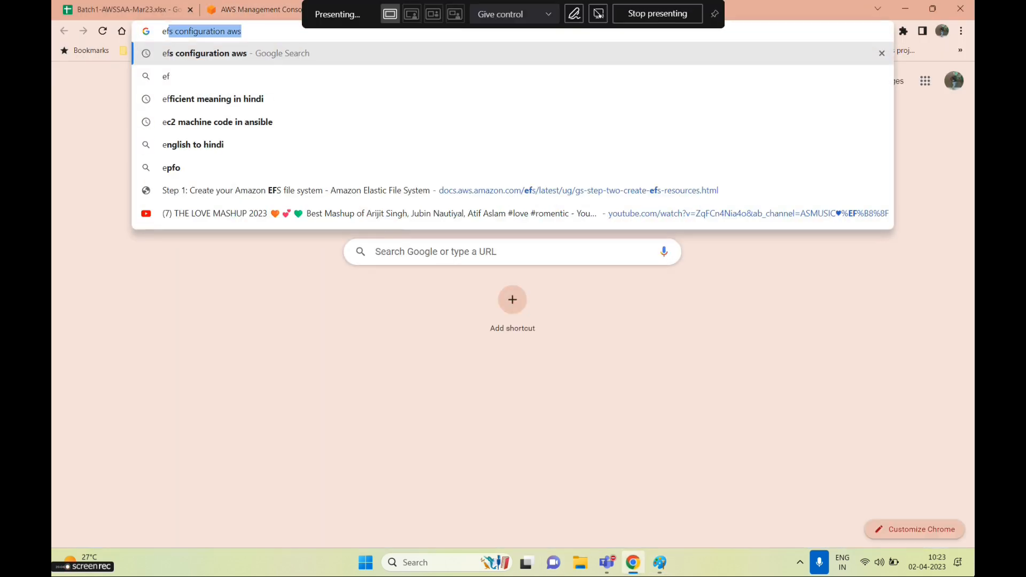
pyautogui.press('Return')
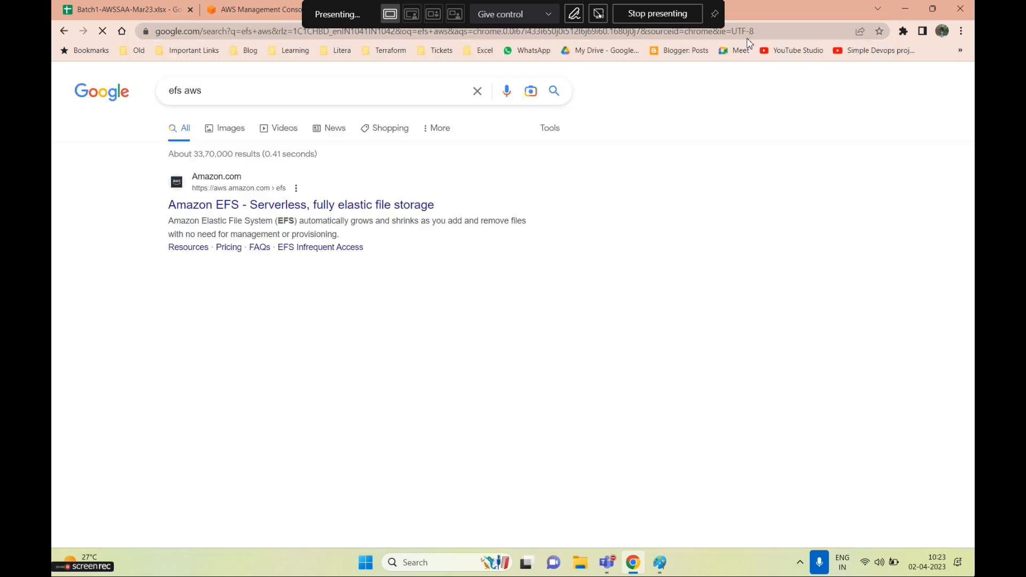
pyautogui.click(299, 205)
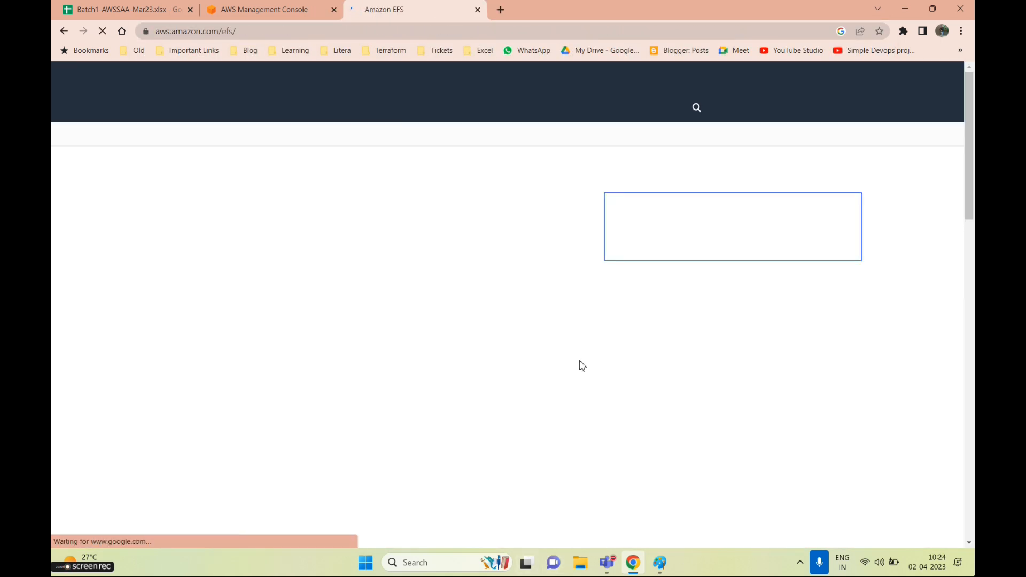
pyautogui.scroll(-1, 160, 243)
pyautogui.scroll(1, 159, 244)
pyautogui.moveTo(152, 258); pyautogui.dragTo(404, 269)
pyautogui.click(213, 245)
pyautogui.scroll(-2, 284, 388)
pyautogui.scroll(2, 286, 394)
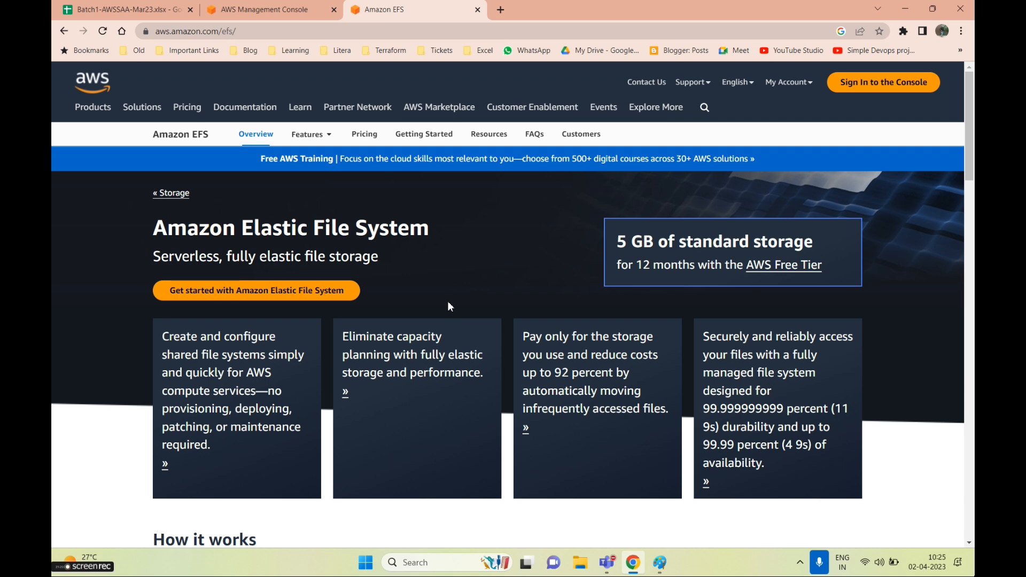
# Search 's3 multipart' and read through the AWS guide on multipart upload
pyautogui.click(500, 10)
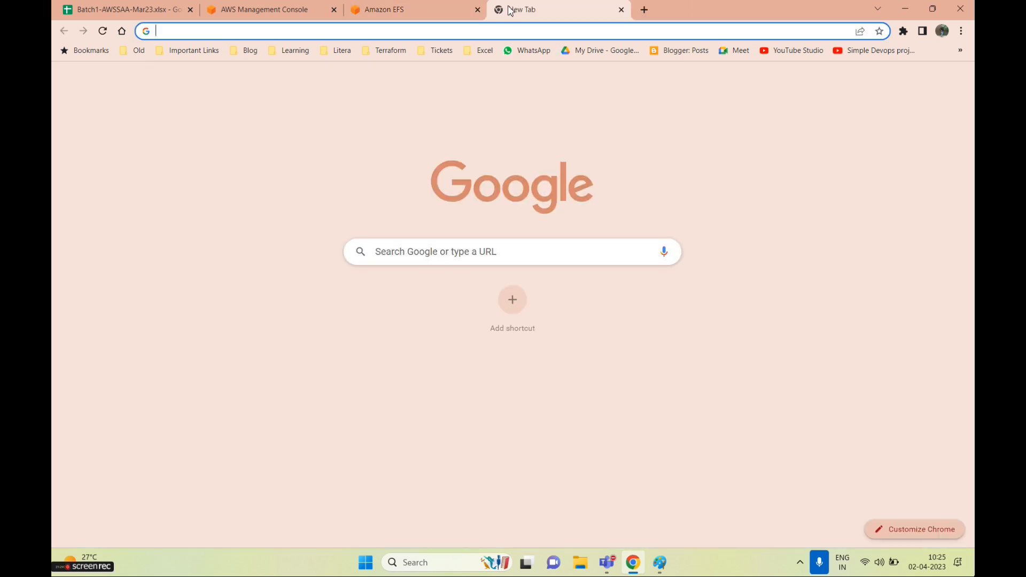
pyautogui.write('s3 multipart')
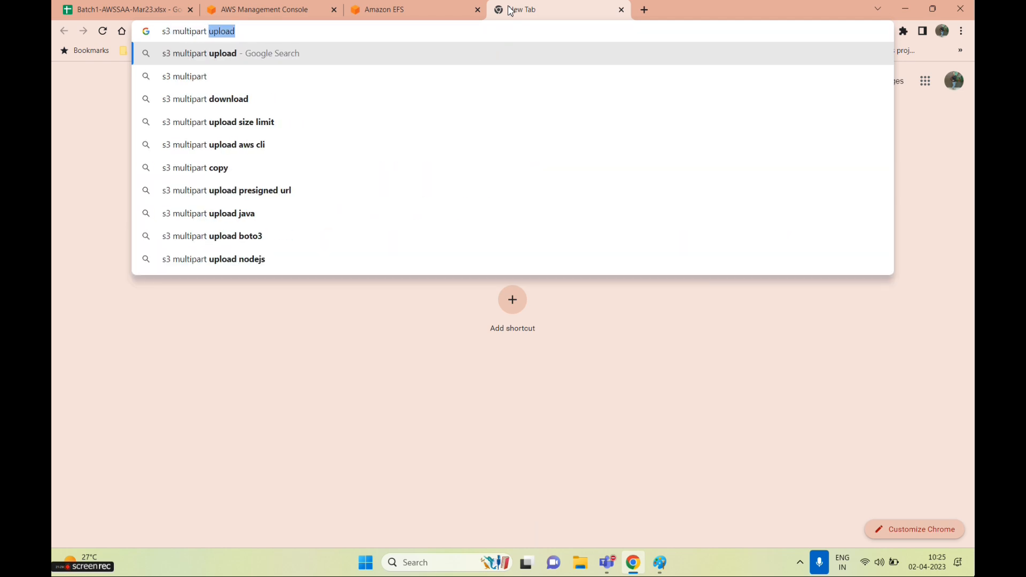
pyautogui.press('Return')
pyautogui.click(211, 209)
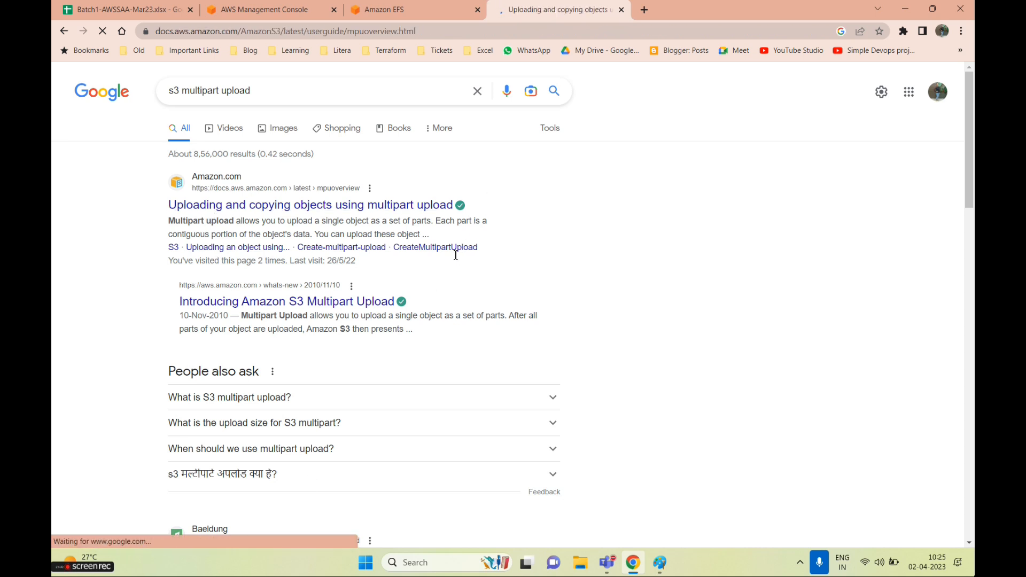
pyautogui.scroll(-8, 454, 288)
pyautogui.scroll(-15, 454, 316)
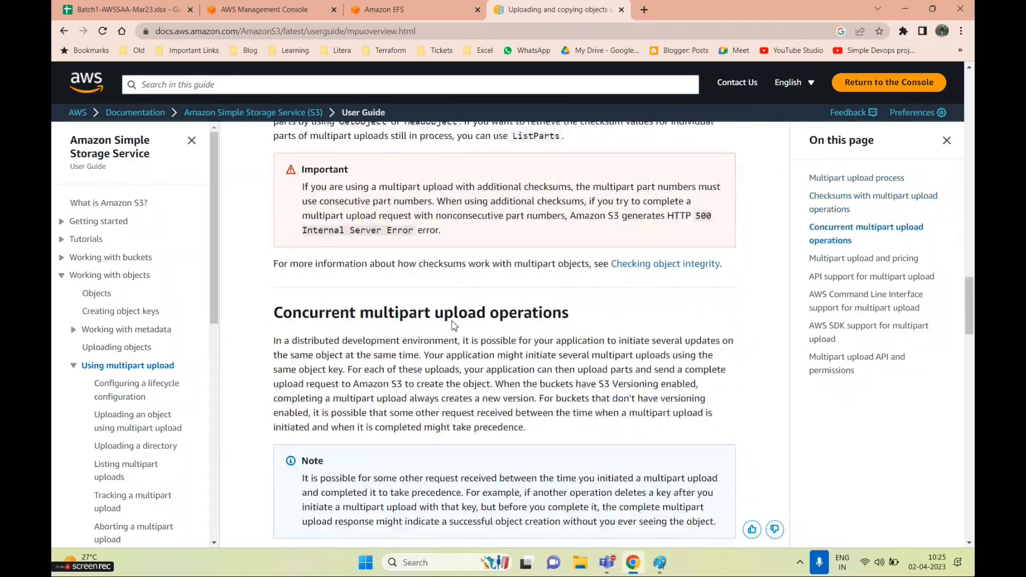
pyautogui.scroll(-15, 454, 325)
pyautogui.scroll(-10, 451, 321)
pyautogui.scroll(9, 452, 320)
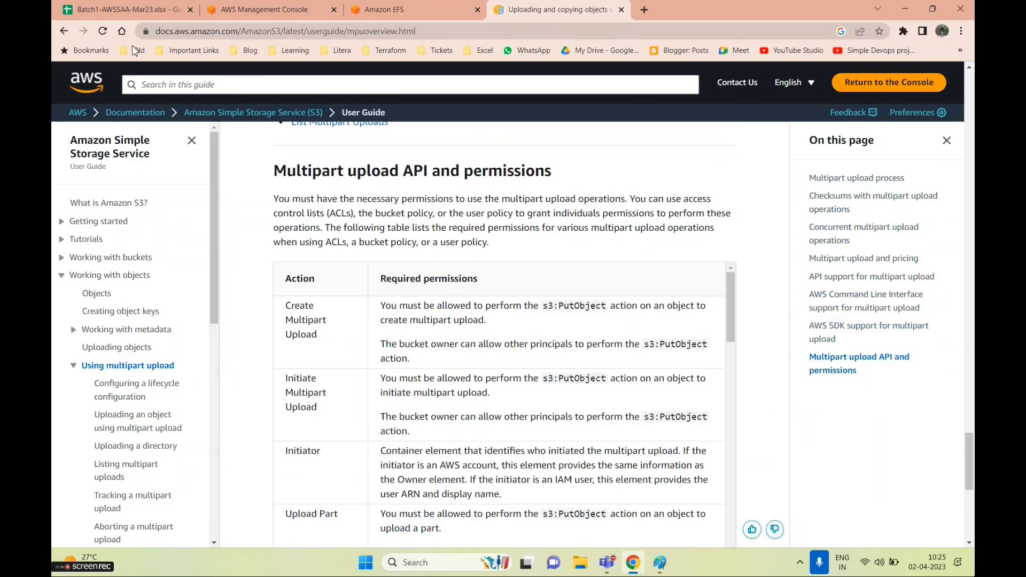
pyautogui.click(643, 10)
# Search Google for 'minimum and maximum objectsize in s3 bucket'
pyautogui.write('mimum')
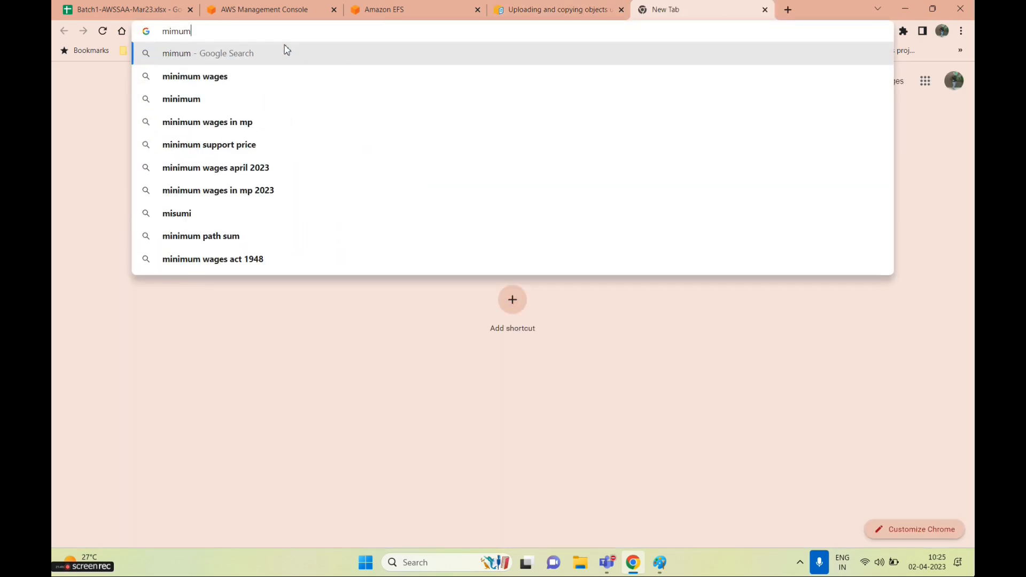
pyautogui.press('BackSpace')
pyautogui.press('BackSpace')
pyautogui.press('BackSpace')
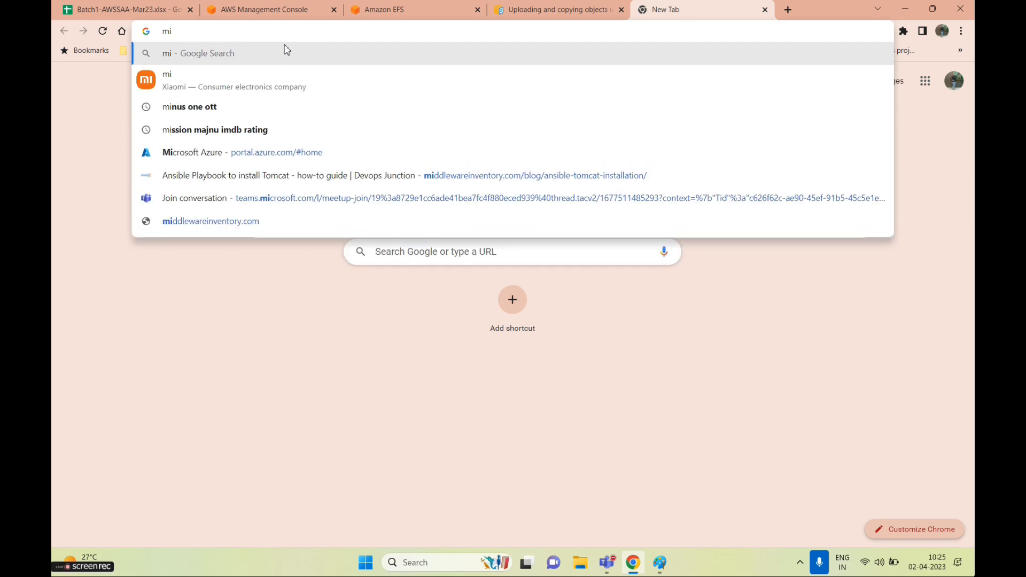
pyautogui.write('nimum and ma')
pyautogui.write('xim')
pyautogui.write('um ob')
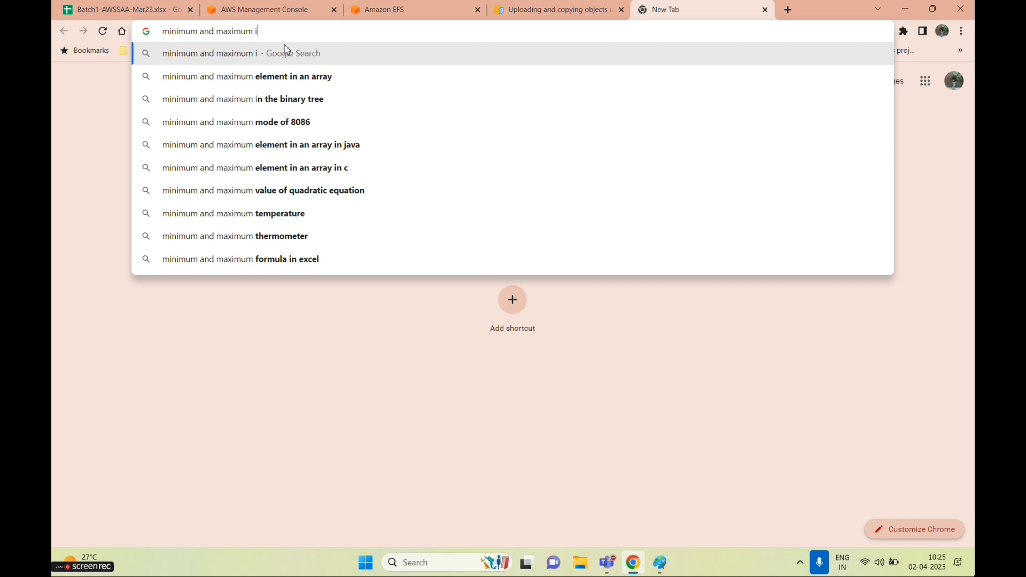
pyautogui.write('j')
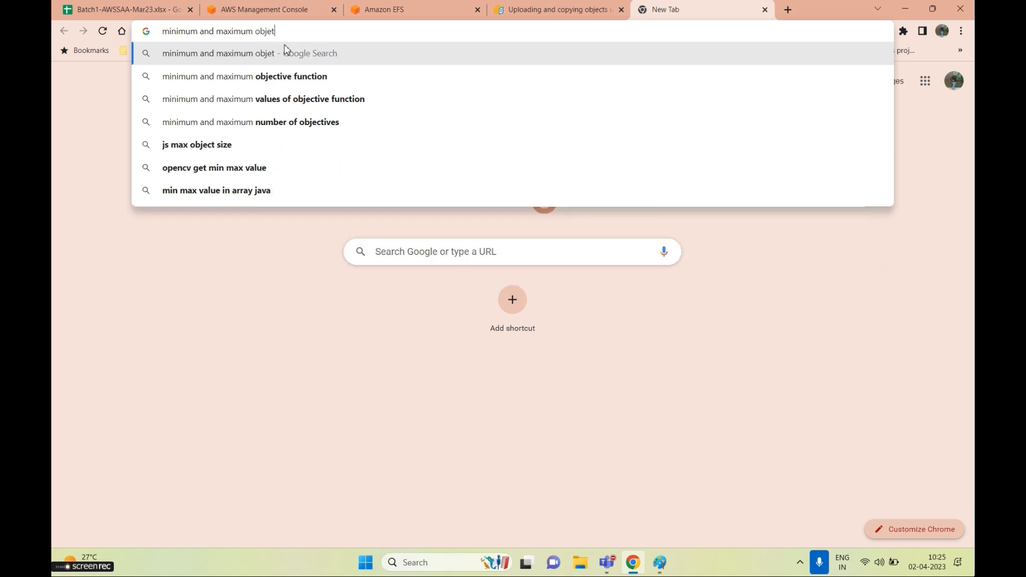
pyautogui.write('c')
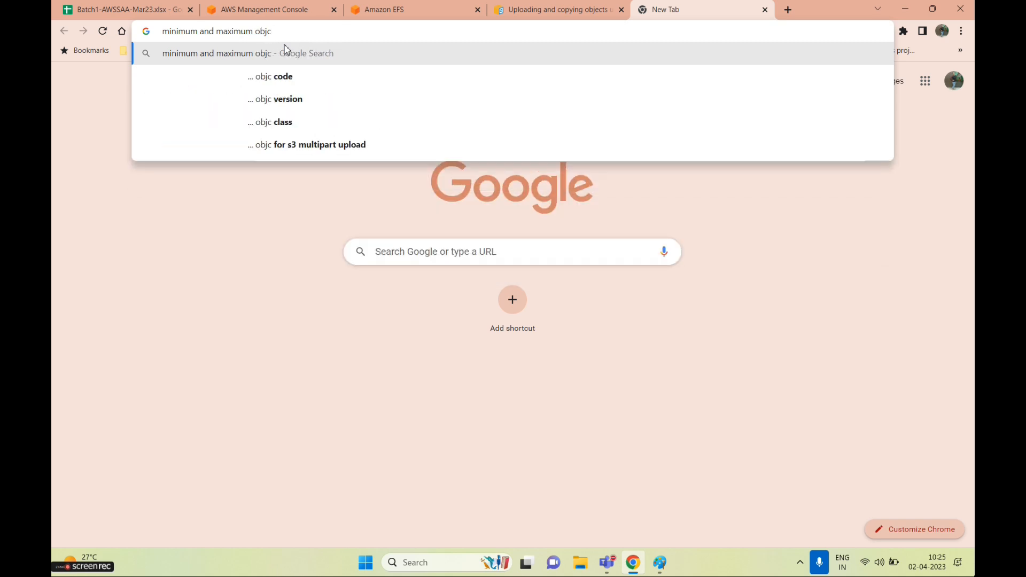
pyautogui.press('BackSpace')
pyautogui.write('ect')
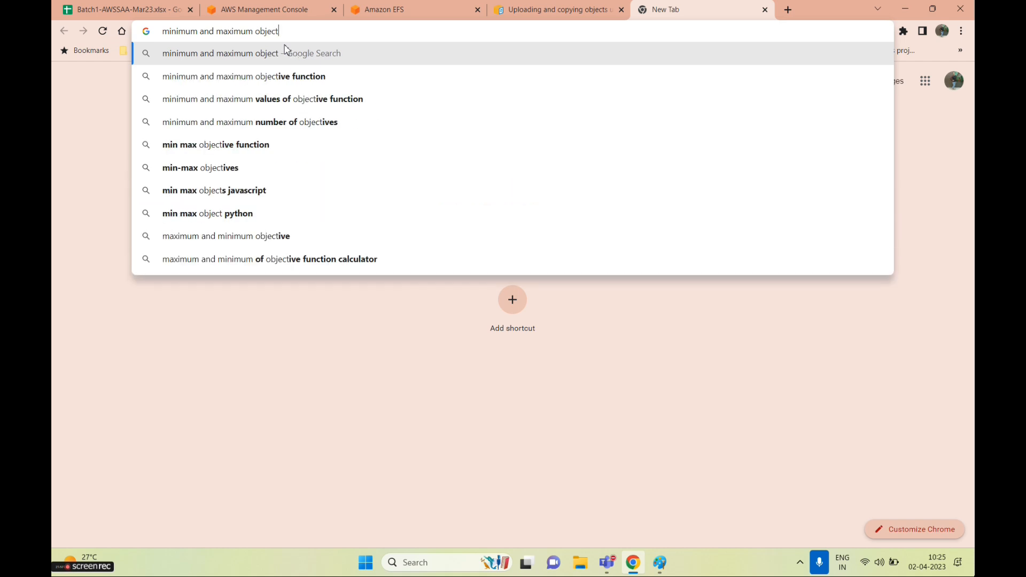
pyautogui.write('size in')
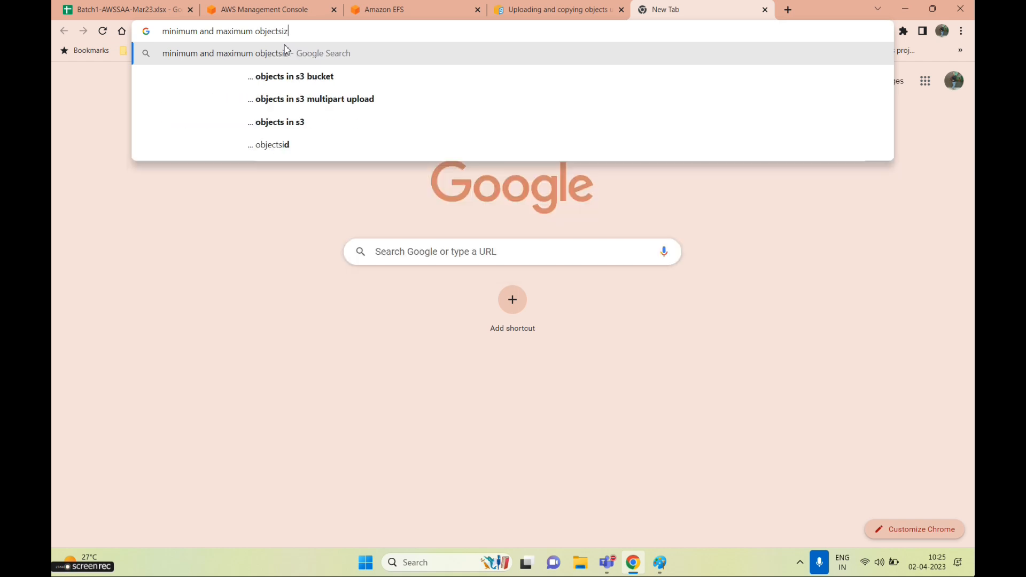
pyautogui.press('Down')
pyautogui.press('Return')
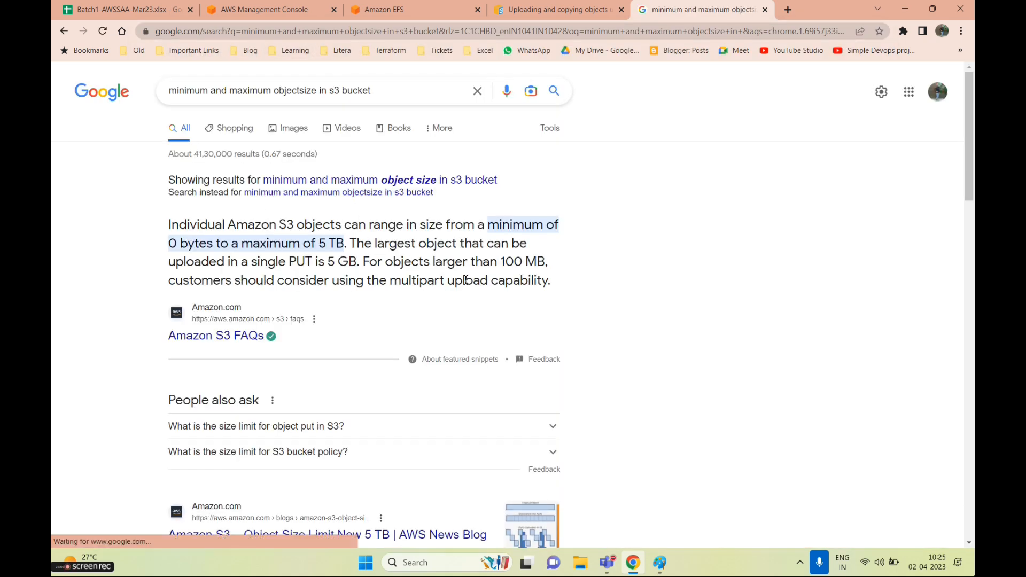
# Highlight the snippet's advice to use multipart upload for objects over 100 MB
pyautogui.scroll(-1, 382, 261)
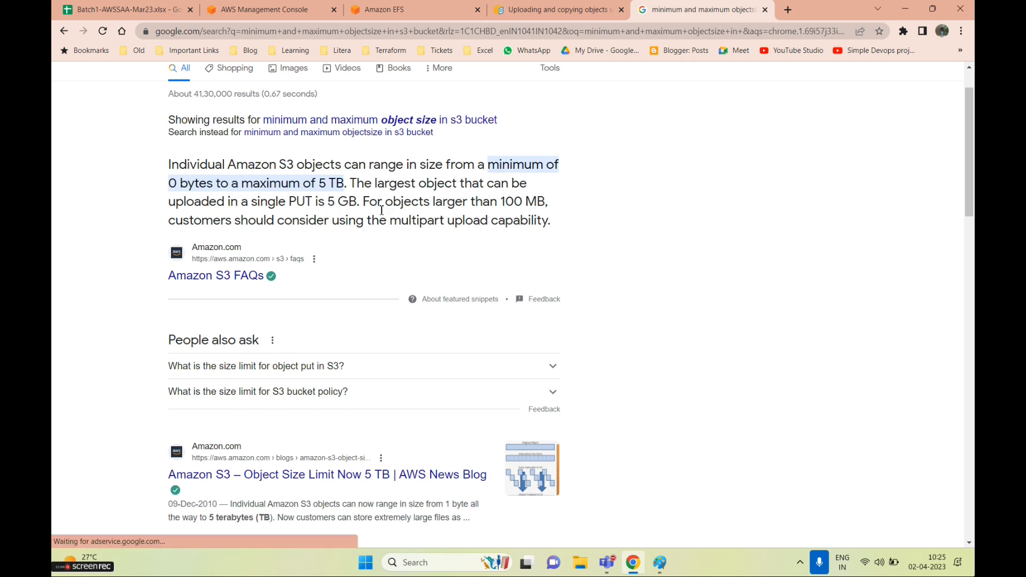
pyautogui.moveTo(363, 201); pyautogui.dragTo(556, 225)
pyautogui.click(330, 219)
pyautogui.moveTo(273, 223); pyautogui.dragTo(552, 221)
pyautogui.moveTo(497, 190); pyautogui.dragTo(538, 202)
pyautogui.click(444, 205)
pyautogui.moveTo(356, 206); pyautogui.dragTo(464, 211)
pyautogui.click(489, 208)
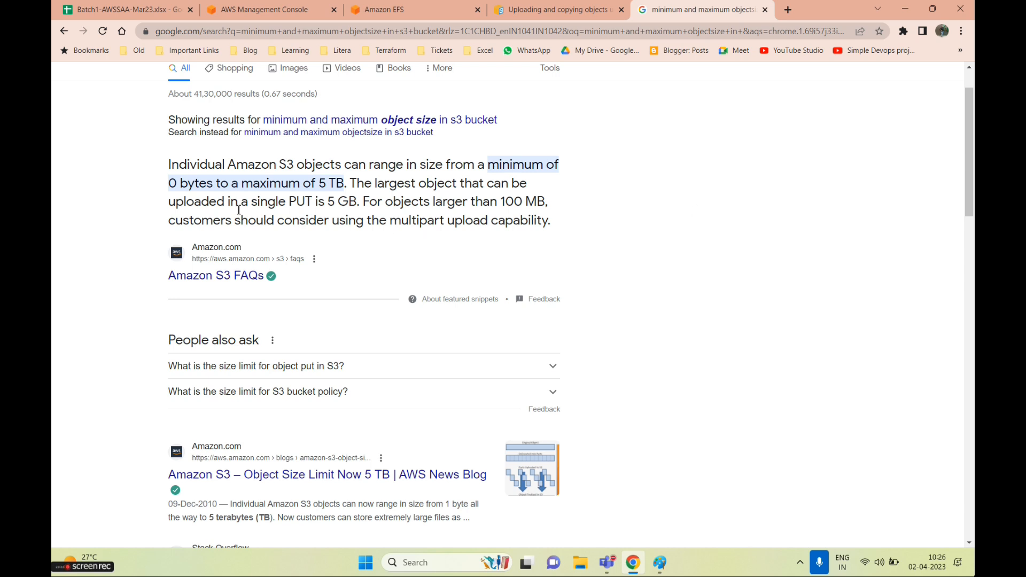
pyautogui.moveTo(365, 203); pyautogui.dragTo(556, 221)
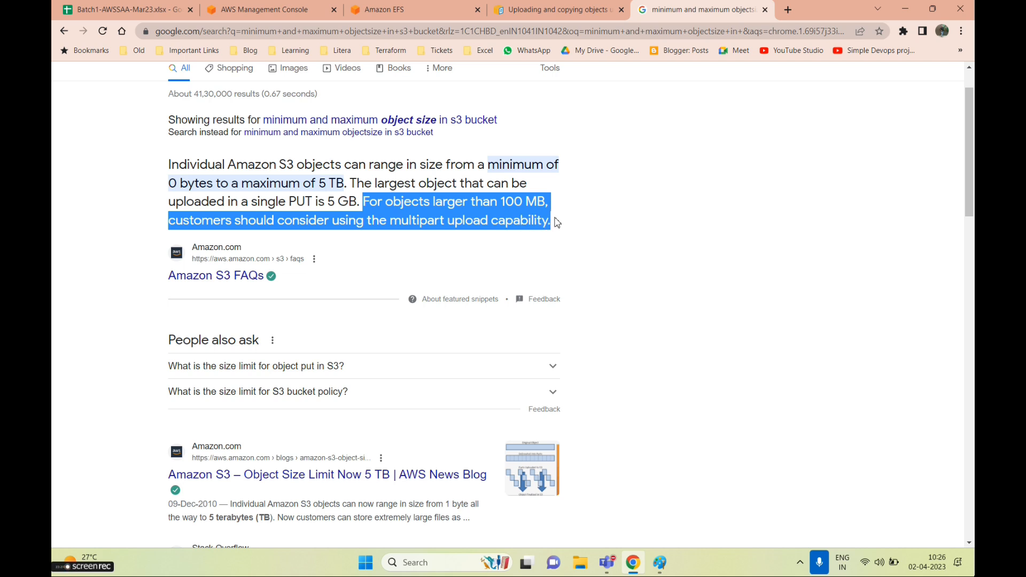
pyautogui.scroll(-5, 530, 323)
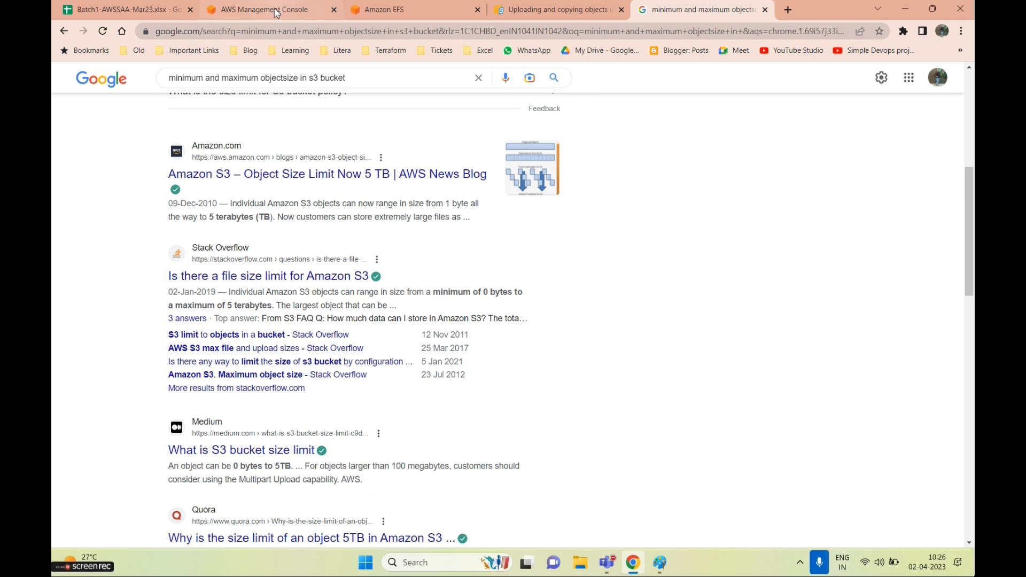
pyautogui.scroll(-3, 390, 291)
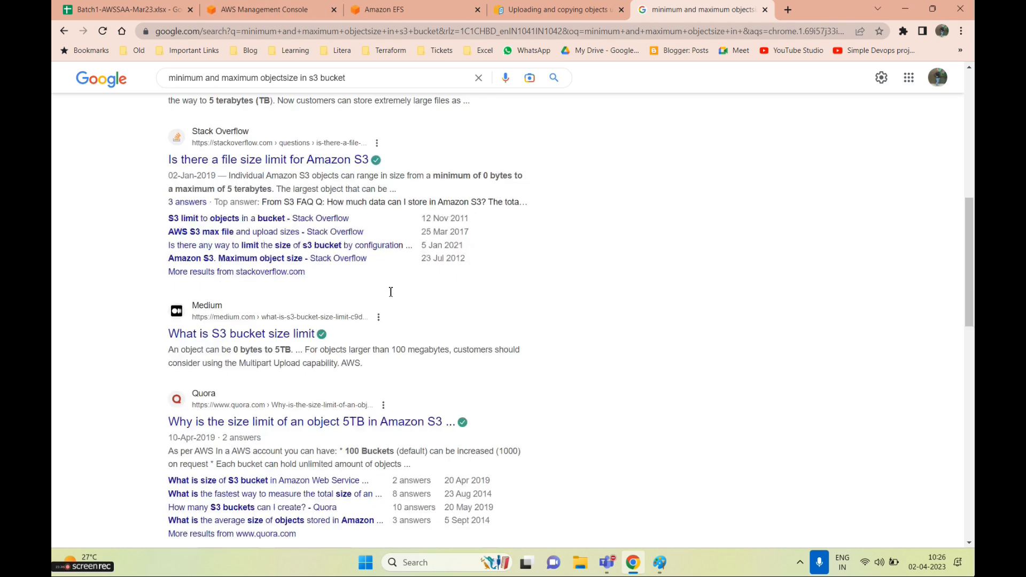
pyautogui.scroll(10, 430, 333)
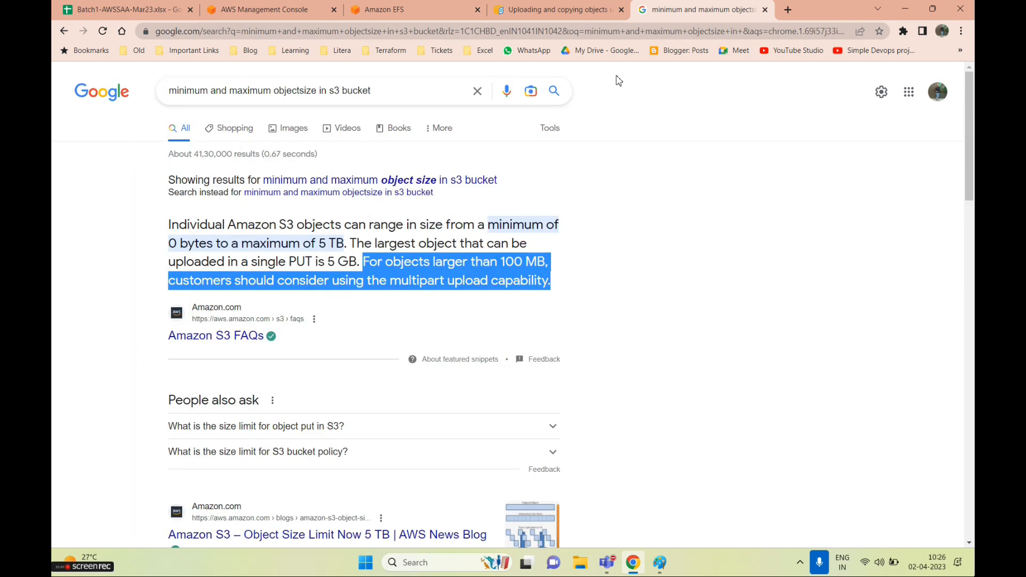
# Search Google for how to enable multipart upload in S3 objects
pyautogui.click(789, 13)
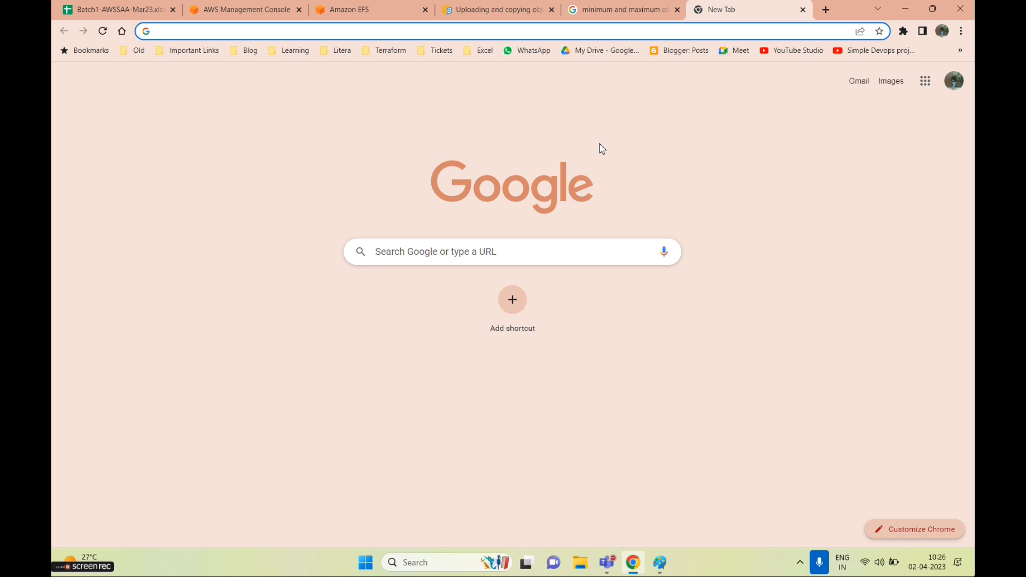
pyautogui.write('how to enable ')
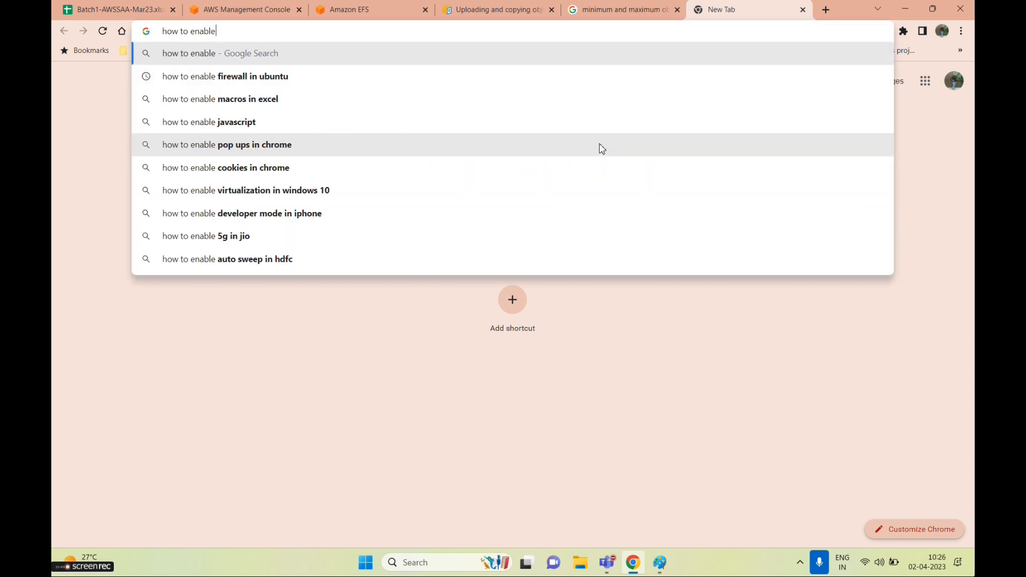
pyautogui.write('u')
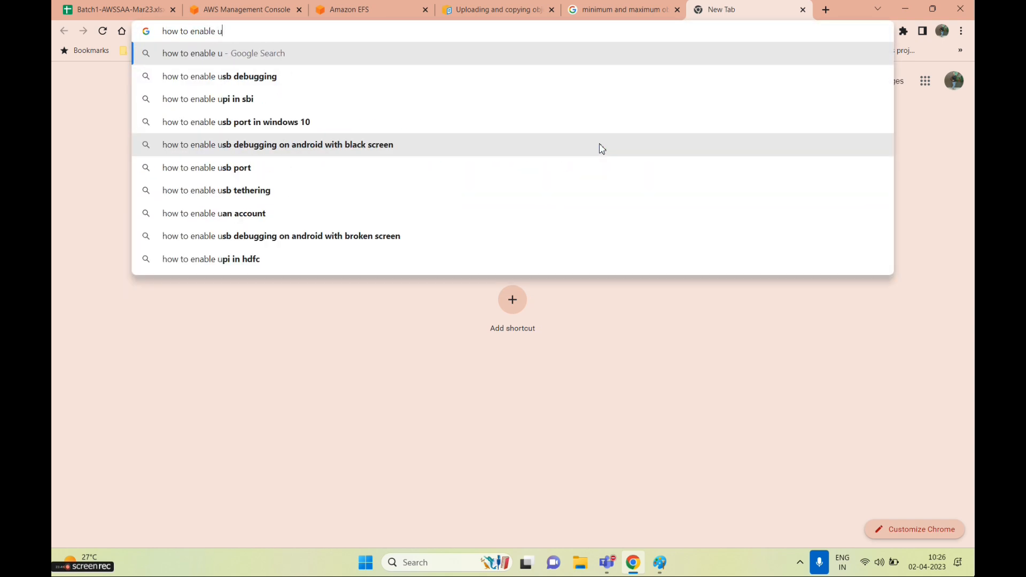
pyautogui.press('BackSpace')
pyautogui.write('mu')
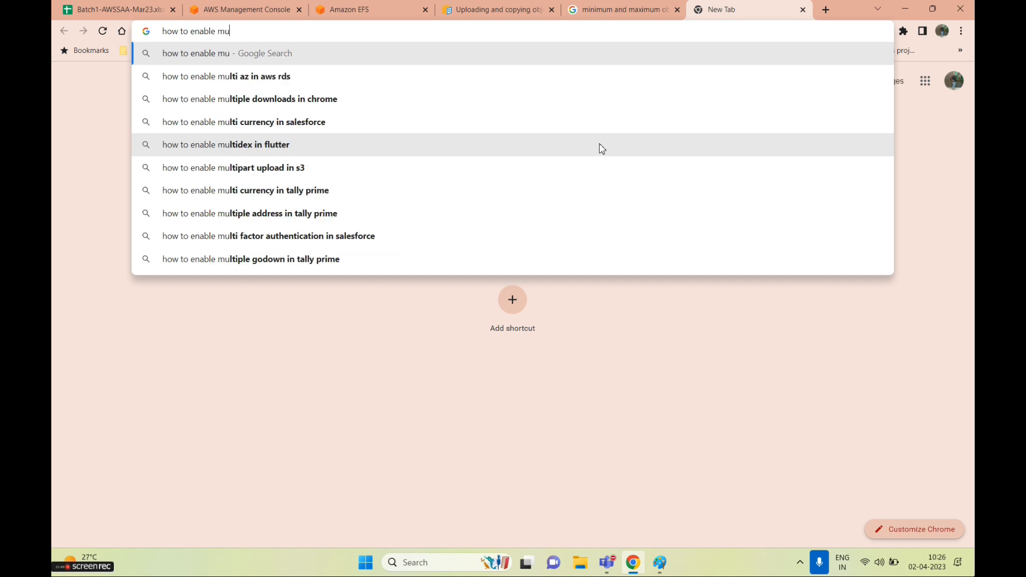
pyautogui.press('BackSpace')
pyautogui.press('BackSpace')
pyautogui.write('ul')
pyautogui.press('BackSpace')
pyautogui.press('BackSpace')
pyautogui.write('multipart')
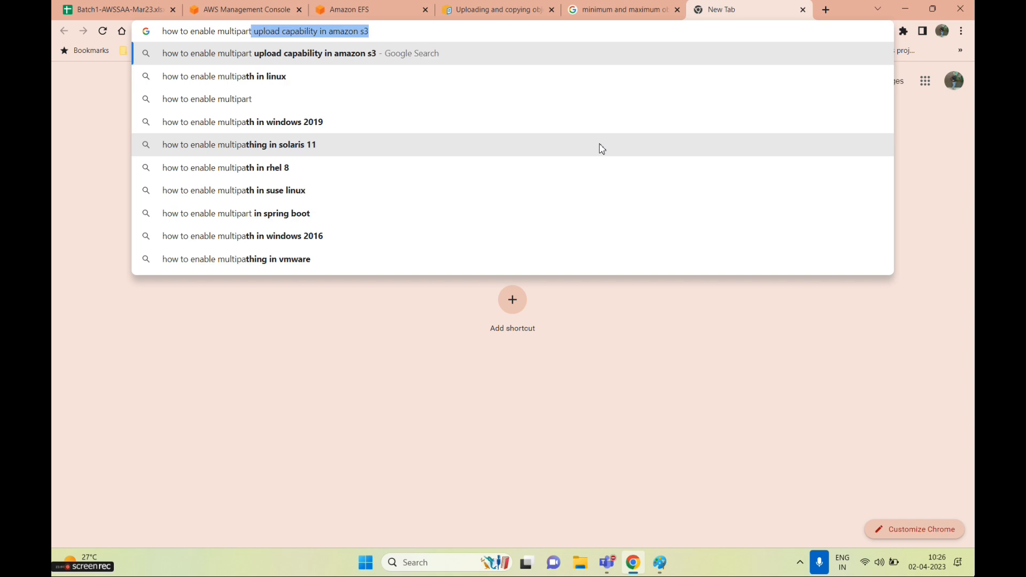
pyautogui.write(' upload in ')
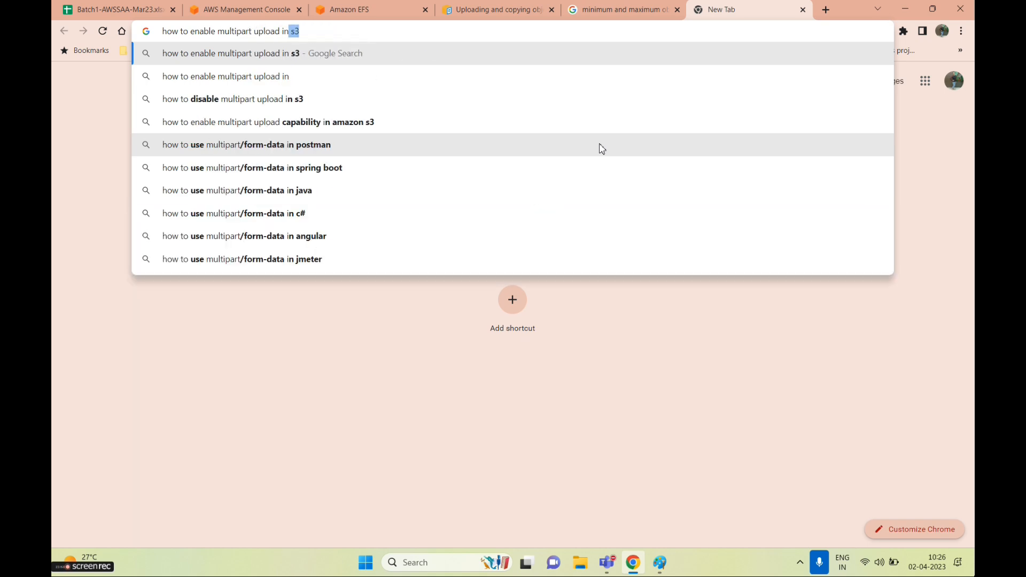
pyautogui.write('s3 object')
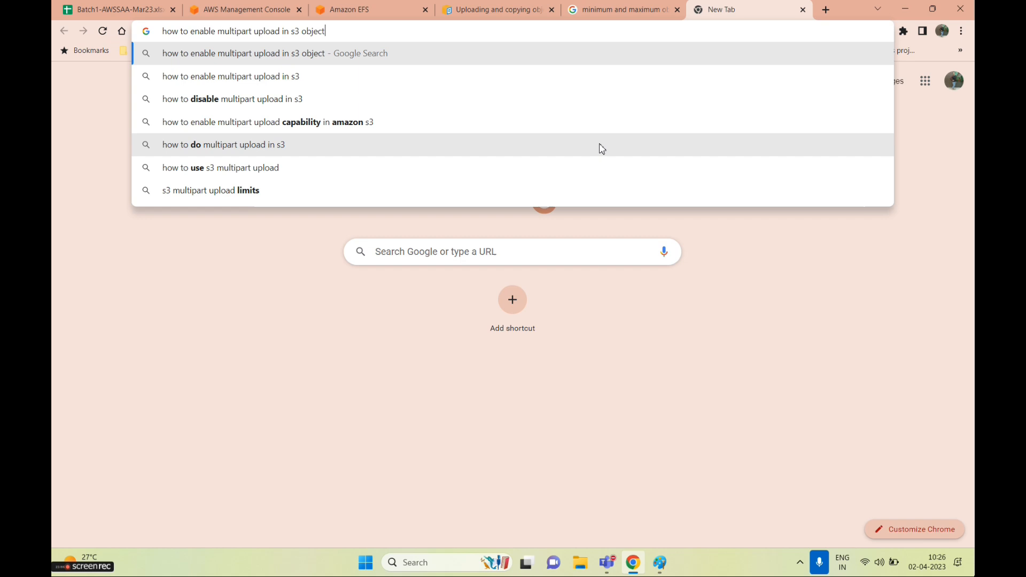
pyautogui.press('Return')
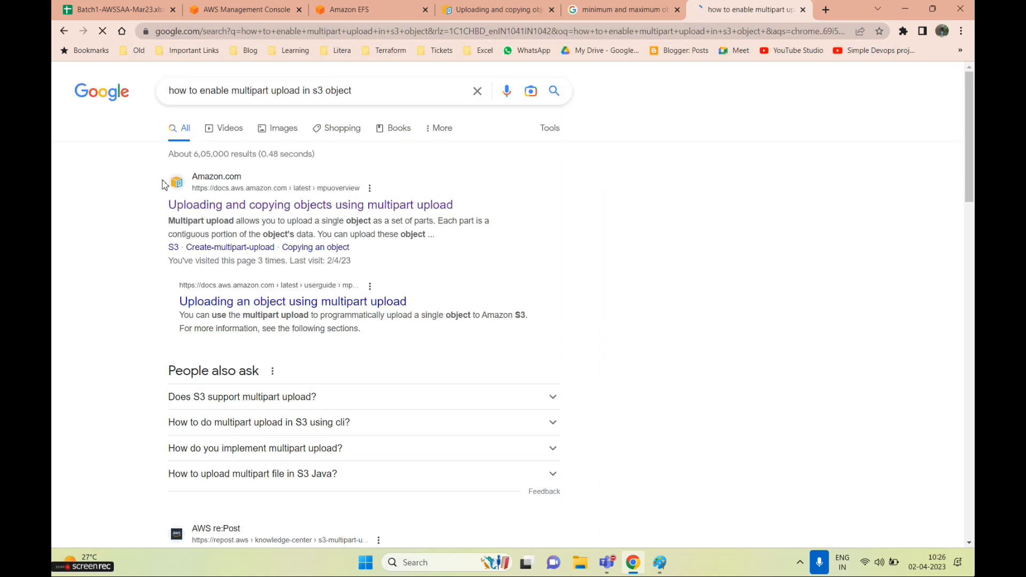
# Open AWS's multipart upload guide to its process section, then return to the S3 console
pyautogui.click(308, 224)
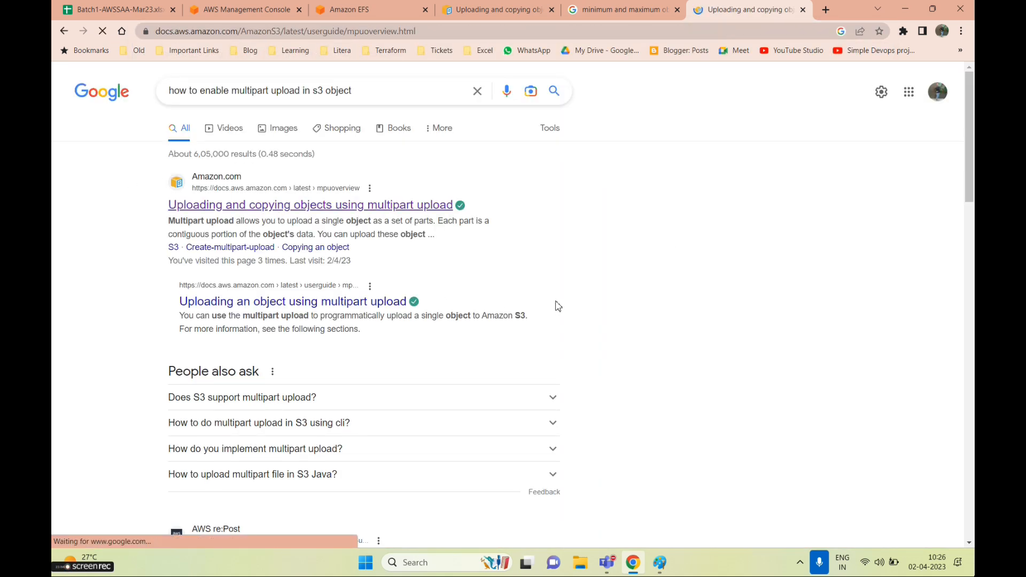
pyautogui.scroll(-15, 542, 330)
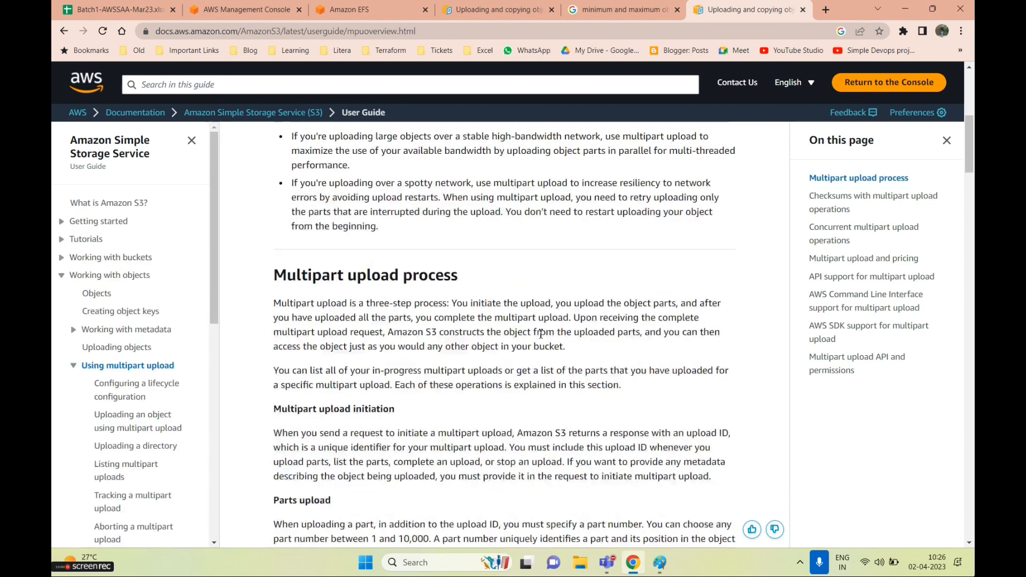
pyautogui.scroll(7, 540, 346)
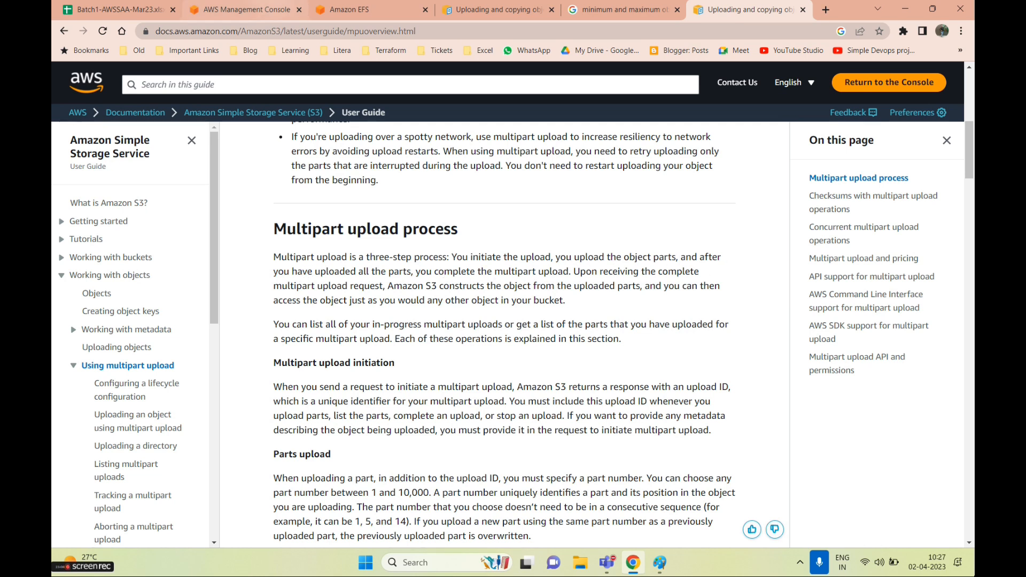
pyautogui.click(269, 9)
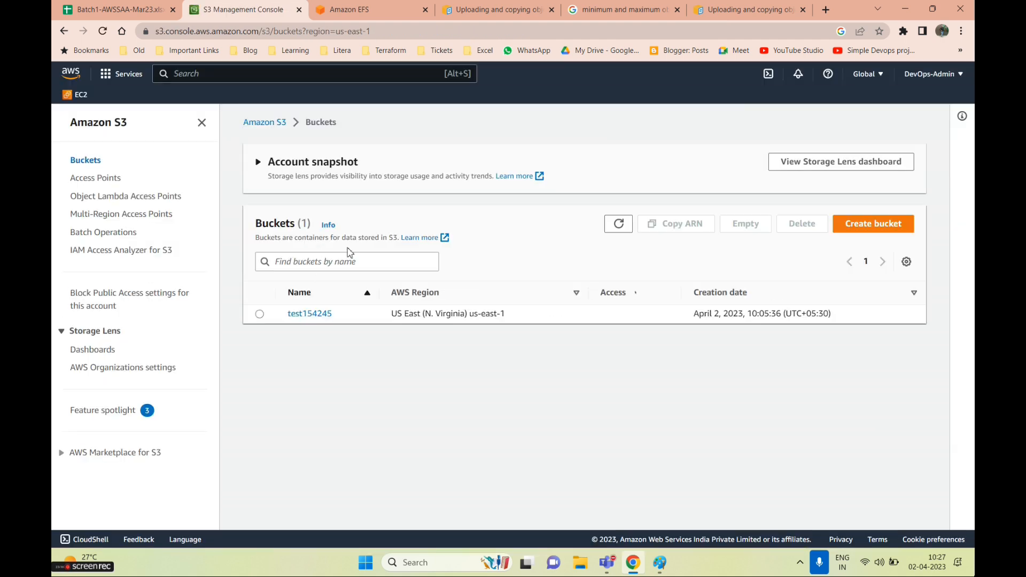
# Start an upload into bucket test154245 and add demo file.txt to it
pyautogui.click(321, 314)
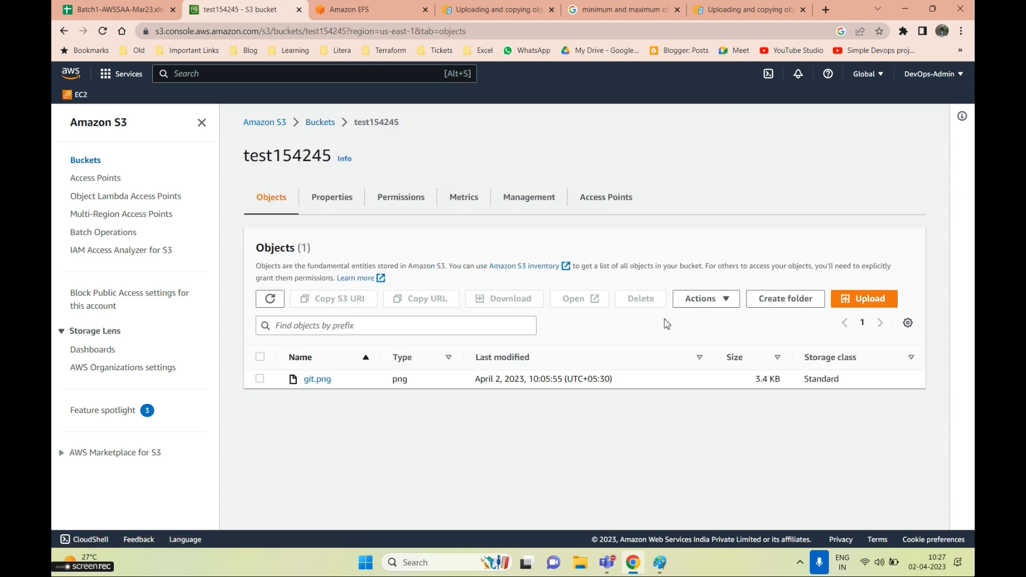
pyautogui.click(864, 299)
pyautogui.click(464, 270)
pyautogui.scroll(-1, 255, 184)
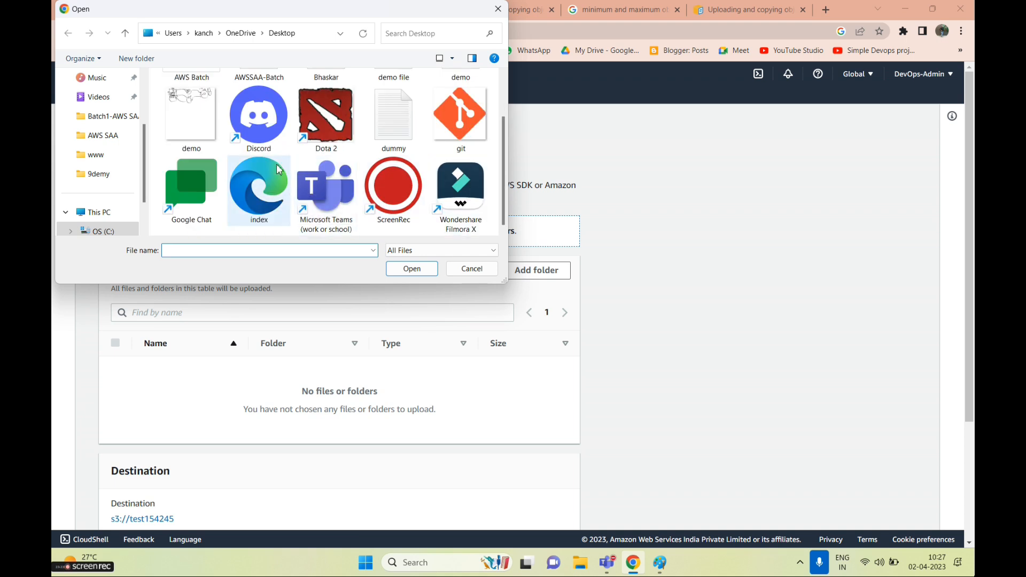
pyautogui.scroll(1, 258, 184)
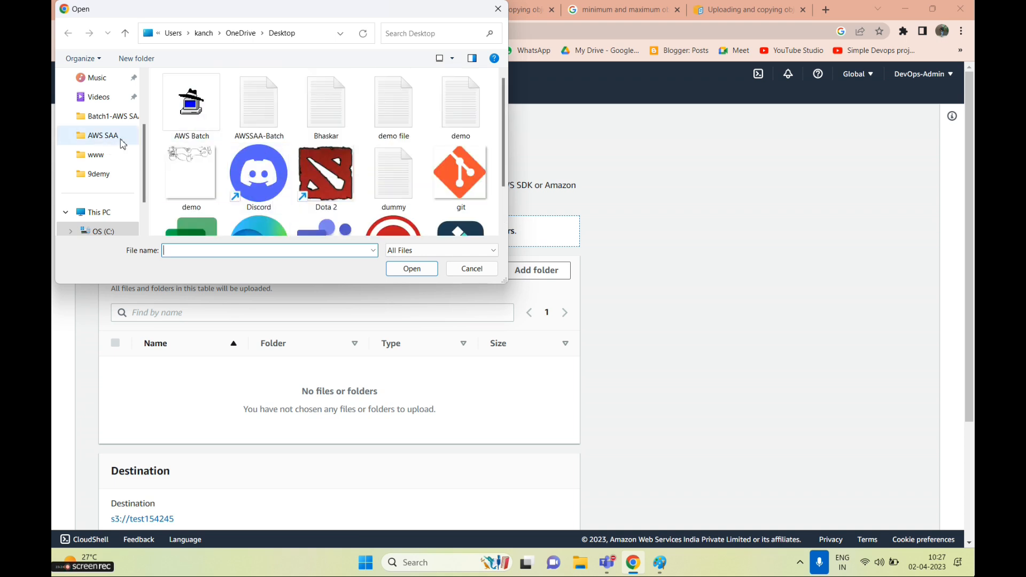
pyautogui.doubleClick(398, 123)
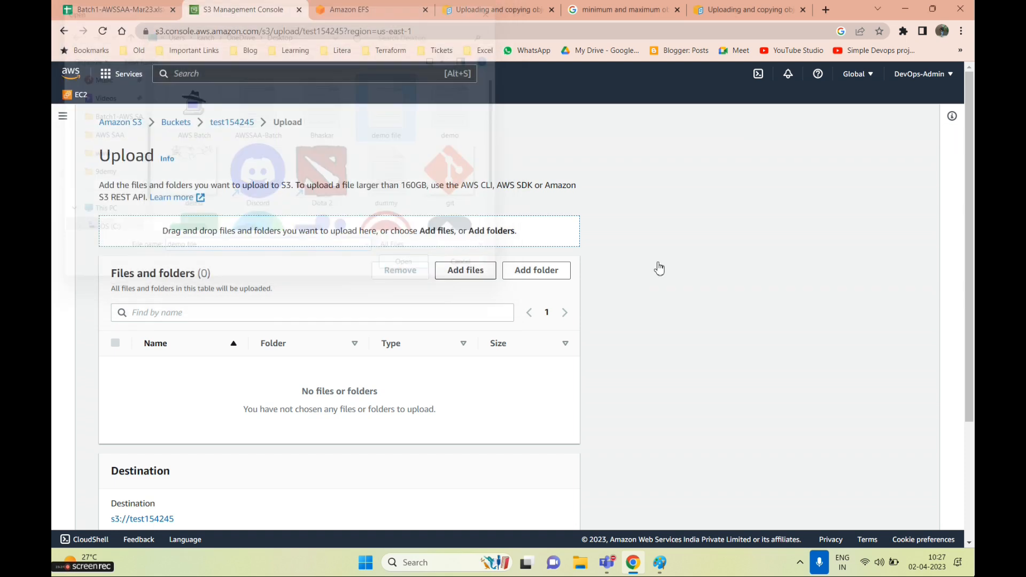
# Expand the upload's Permissions, Properties and Destination details sections
pyautogui.scroll(-2, 414, 369)
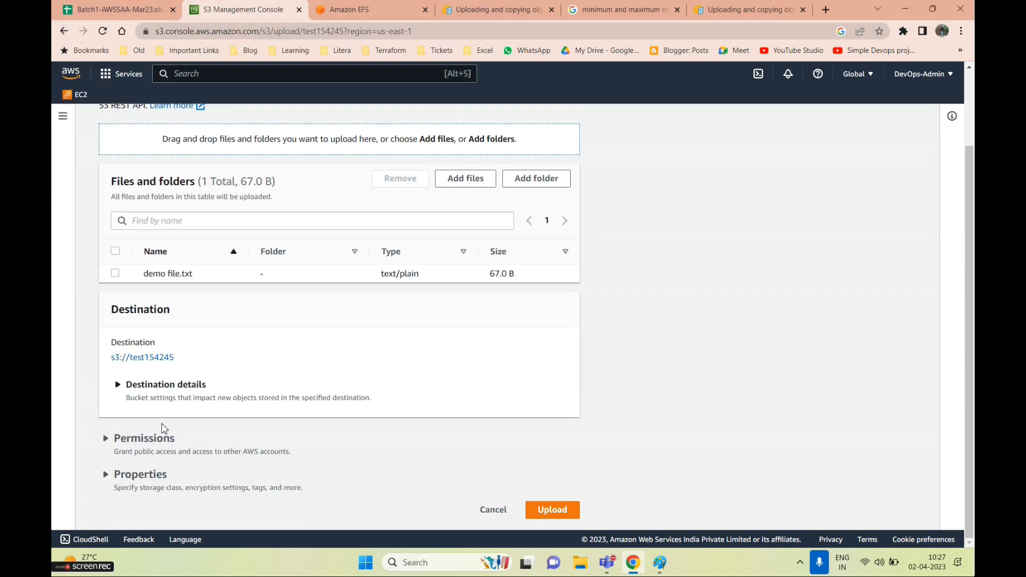
pyautogui.click(112, 439)
pyautogui.scroll(-4, 188, 427)
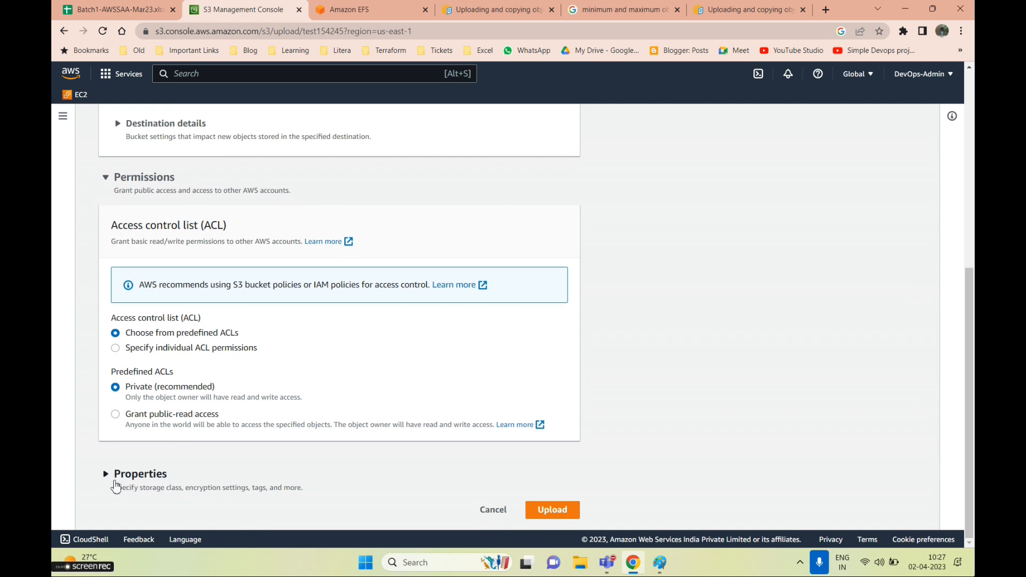
pyautogui.click(124, 474)
pyautogui.scroll(-10, 155, 465)
pyautogui.scroll(-6, 172, 461)
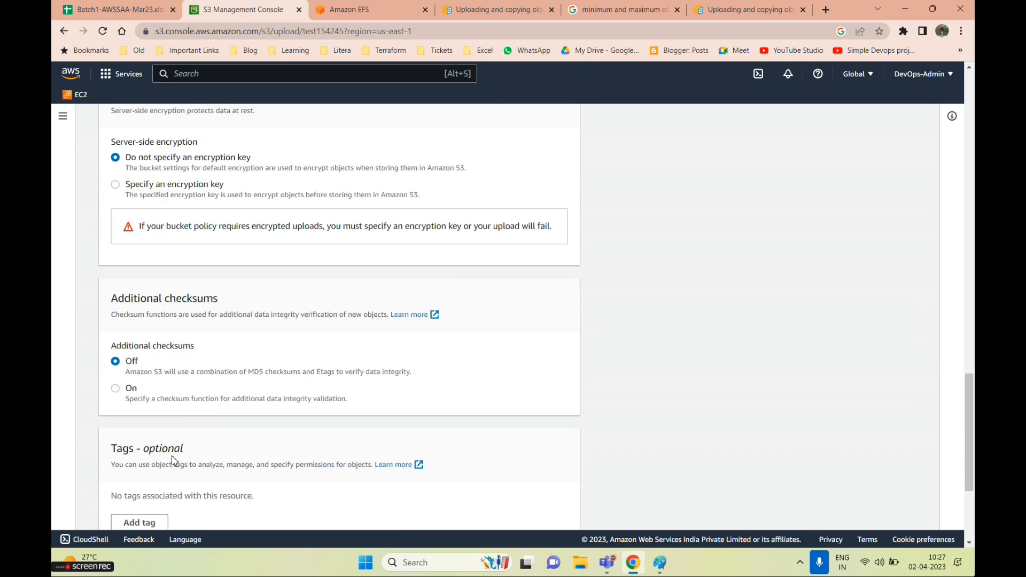
pyautogui.scroll(-2, 177, 320)
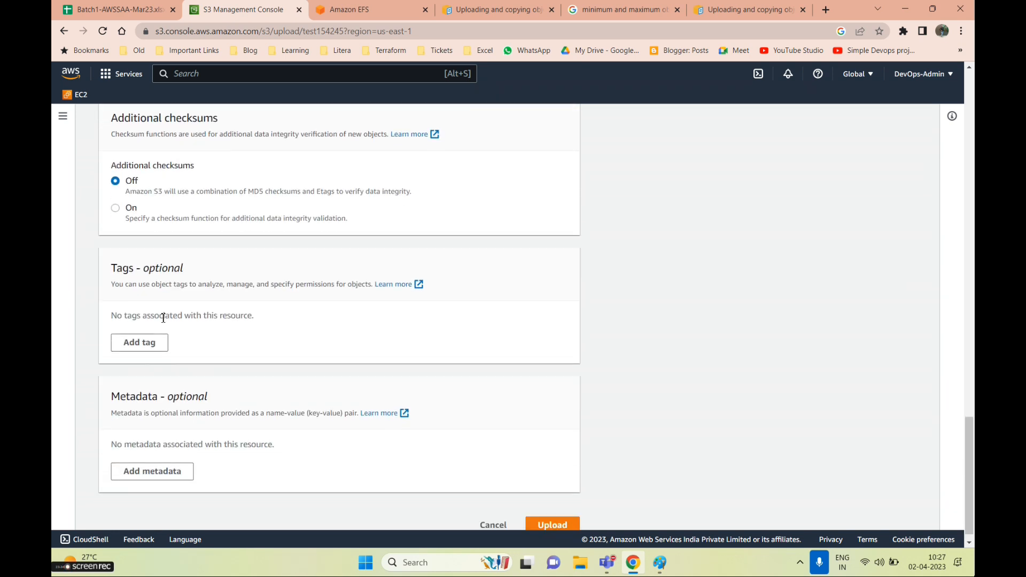
pyautogui.scroll(3, 160, 374)
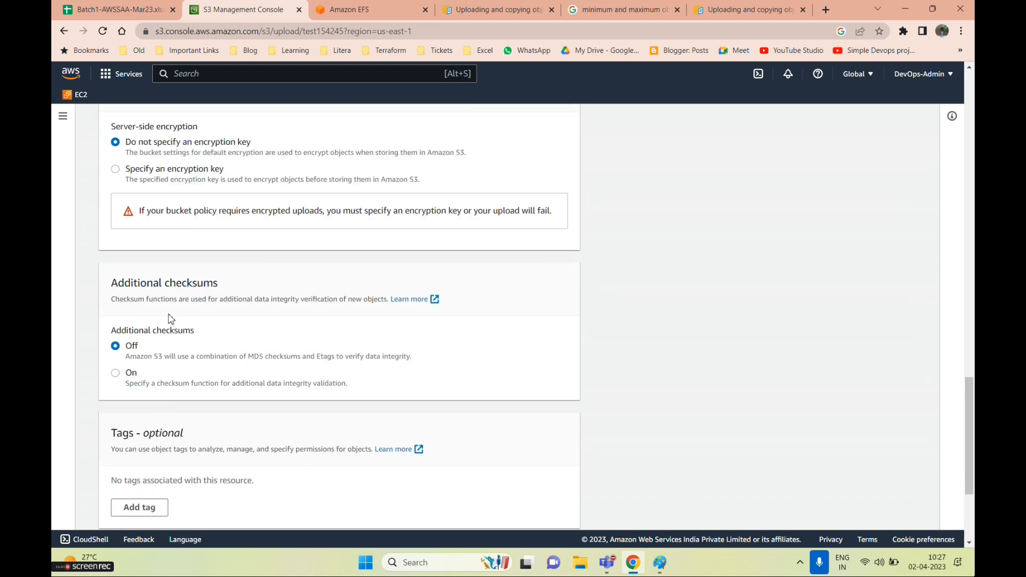
pyautogui.scroll(10, 161, 321)
pyautogui.scroll(10, 183, 328)
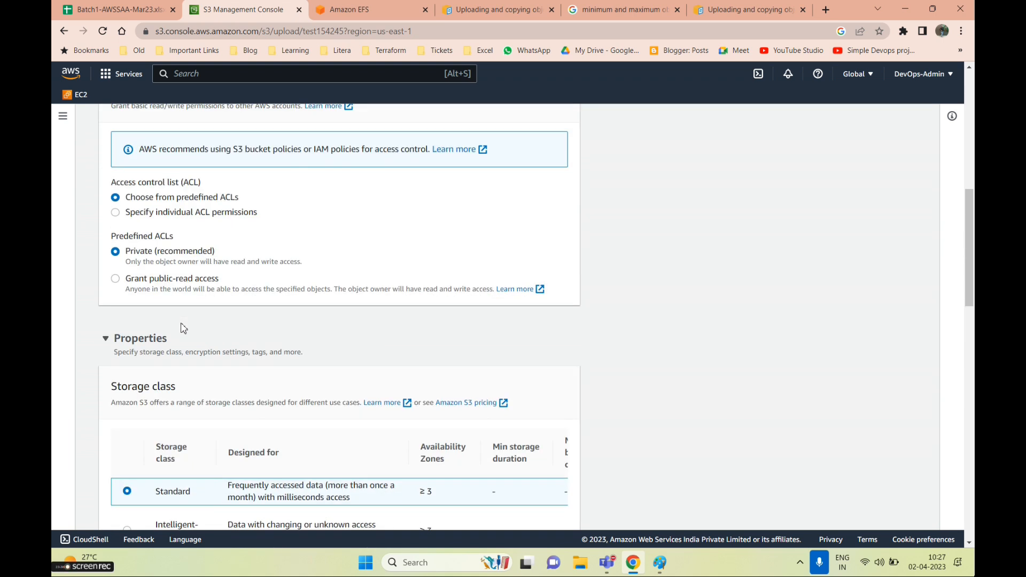
pyautogui.scroll(1, 183, 328)
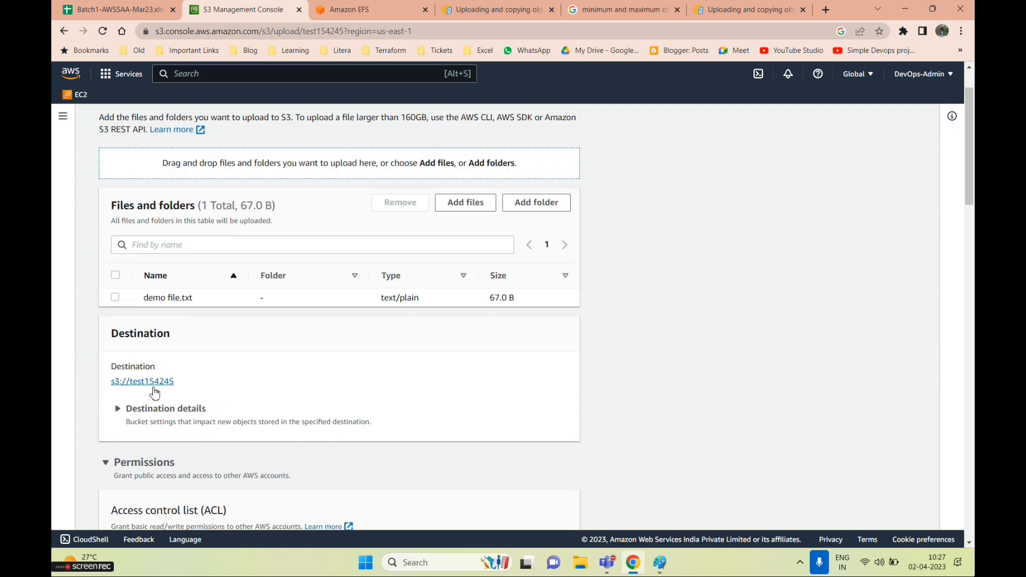
pyautogui.click(116, 408)
pyautogui.scroll(-1, 202, 399)
pyautogui.scroll(-3, 202, 399)
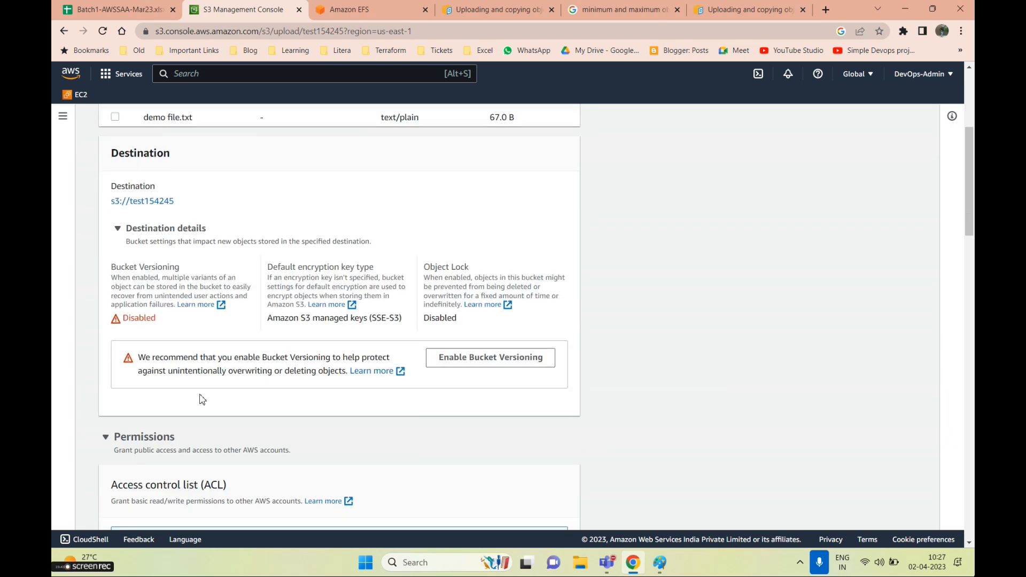
pyautogui.scroll(5, 202, 399)
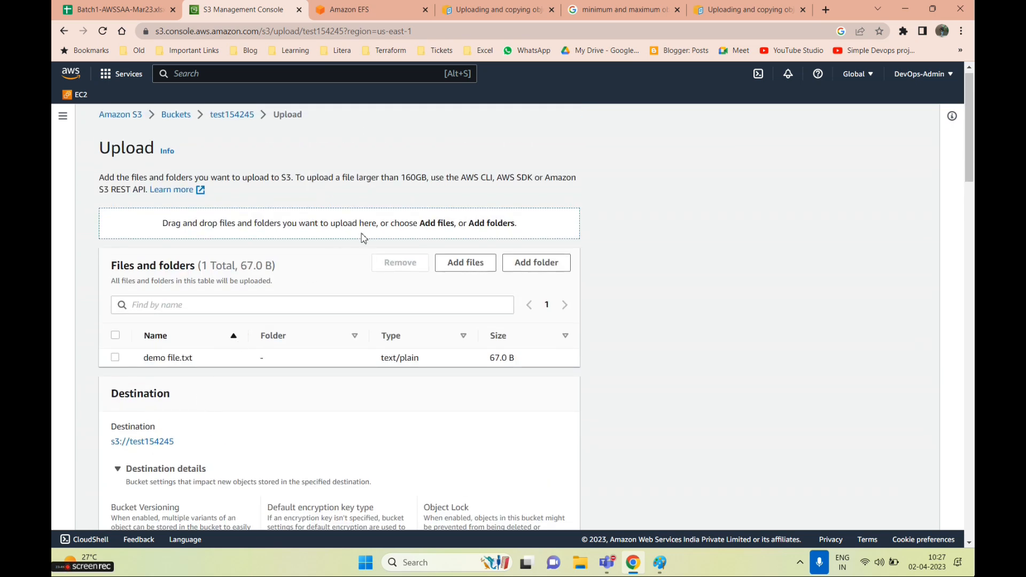
# Note the 67.0 B total upload size, then return to the multipart upload guide
pyautogui.moveTo(211, 266); pyautogui.dragTo(275, 265)
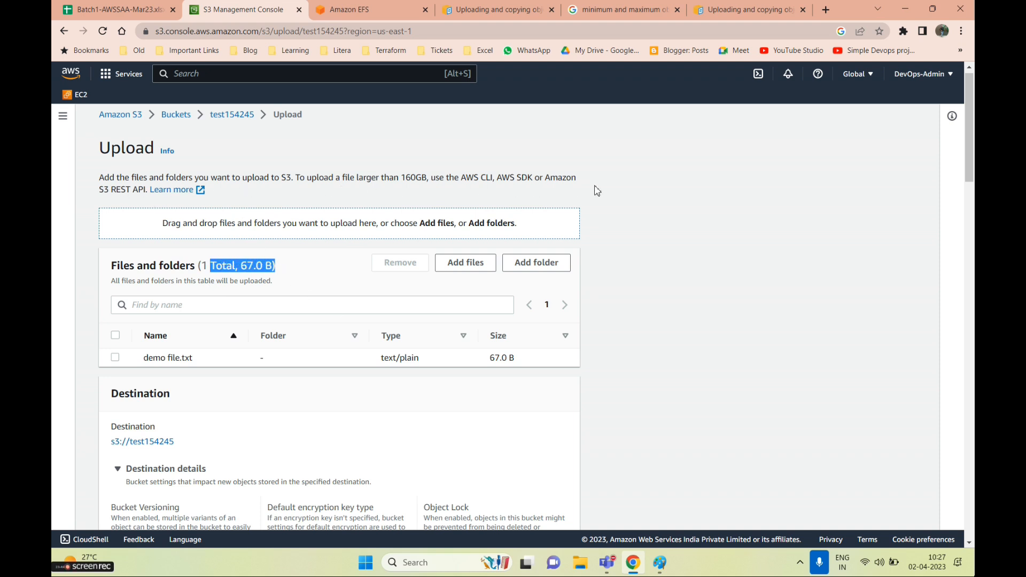
pyautogui.scroll(-1, 512, 332)
pyautogui.scroll(-15, 511, 332)
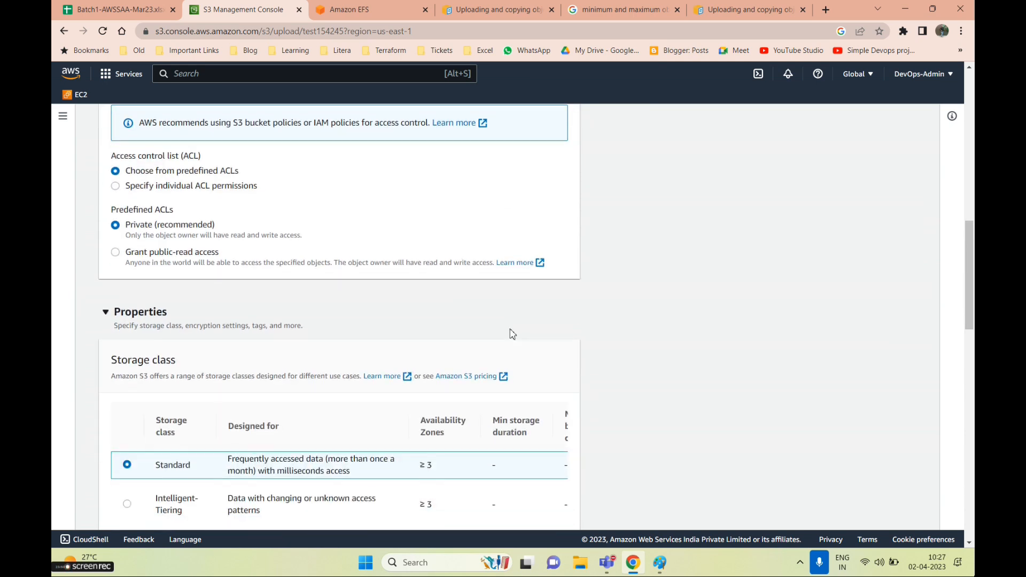
pyautogui.scroll(-8, 512, 332)
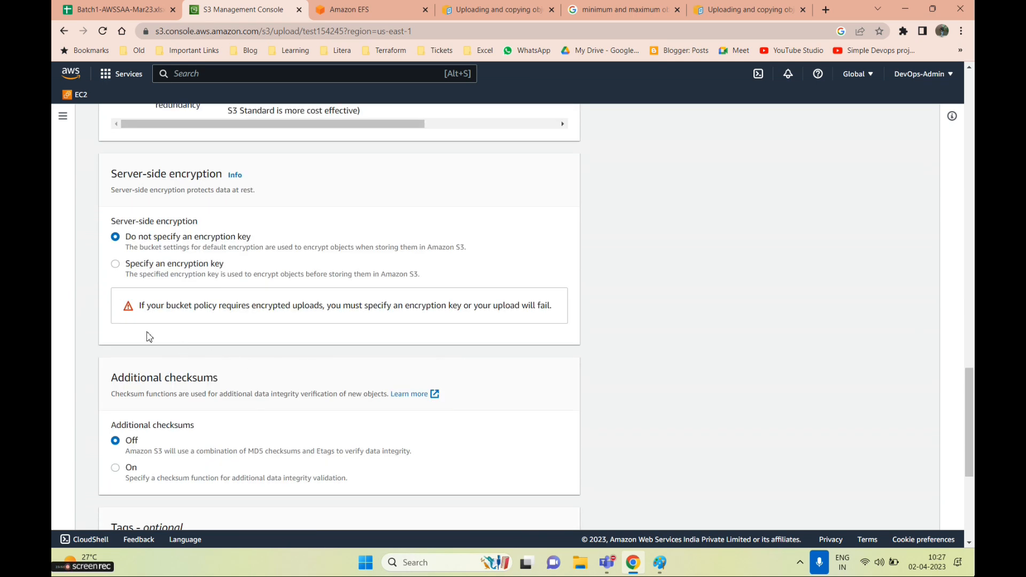
pyautogui.scroll(-5, 254, 336)
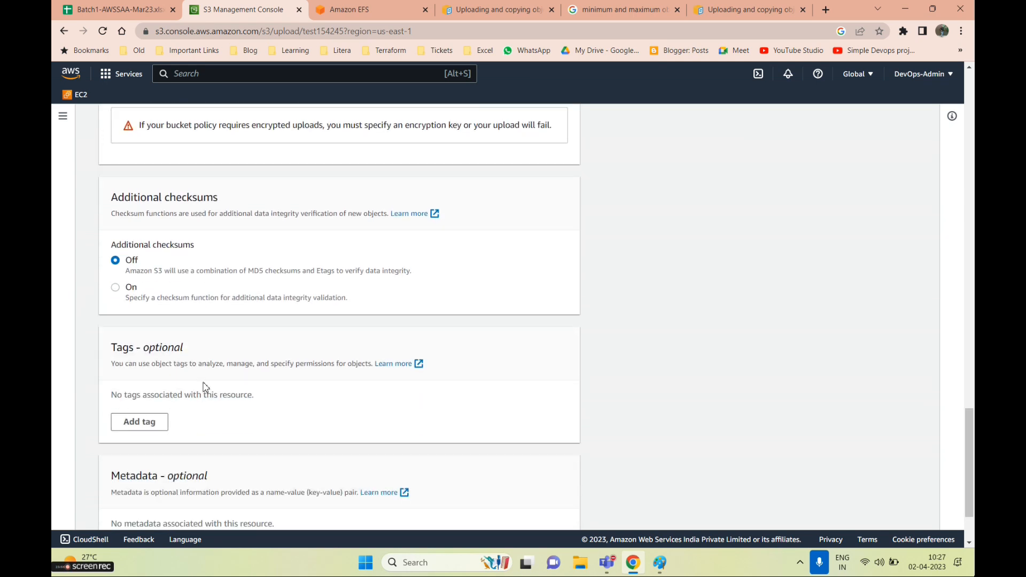
pyautogui.click(747, 9)
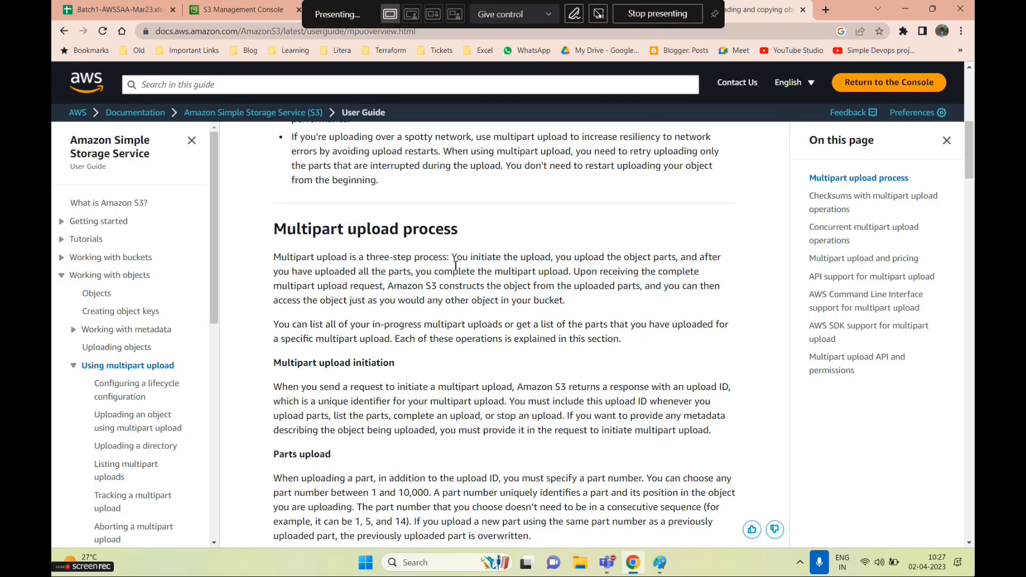
# Highlight the three-step initiate, upload parts, complete process, then revisit the S3 object-size results
pyautogui.moveTo(301, 258); pyautogui.dragTo(381, 255)
pyautogui.click(572, 269)
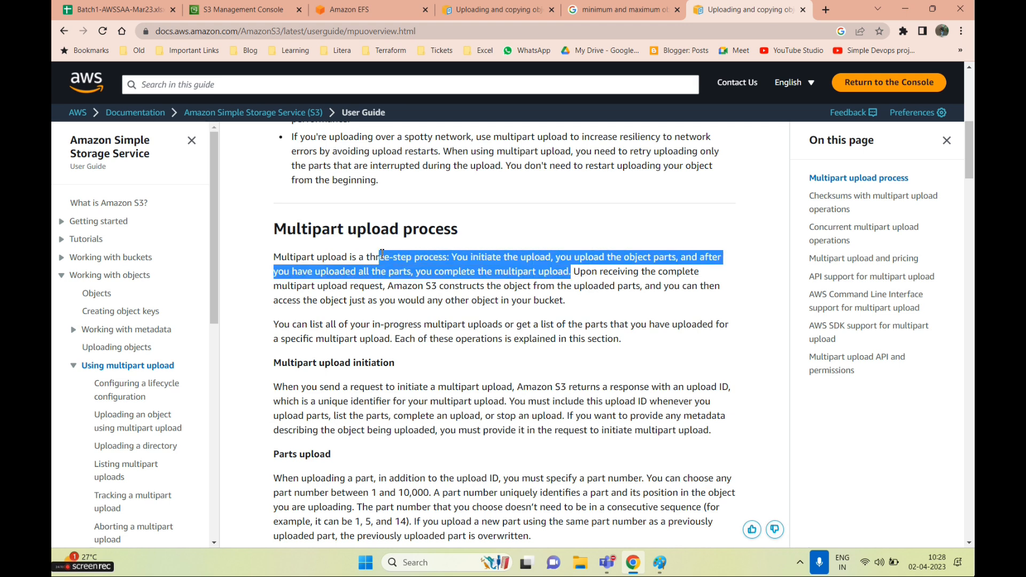
pyautogui.moveTo(576, 273); pyautogui.dragTo(600, 298)
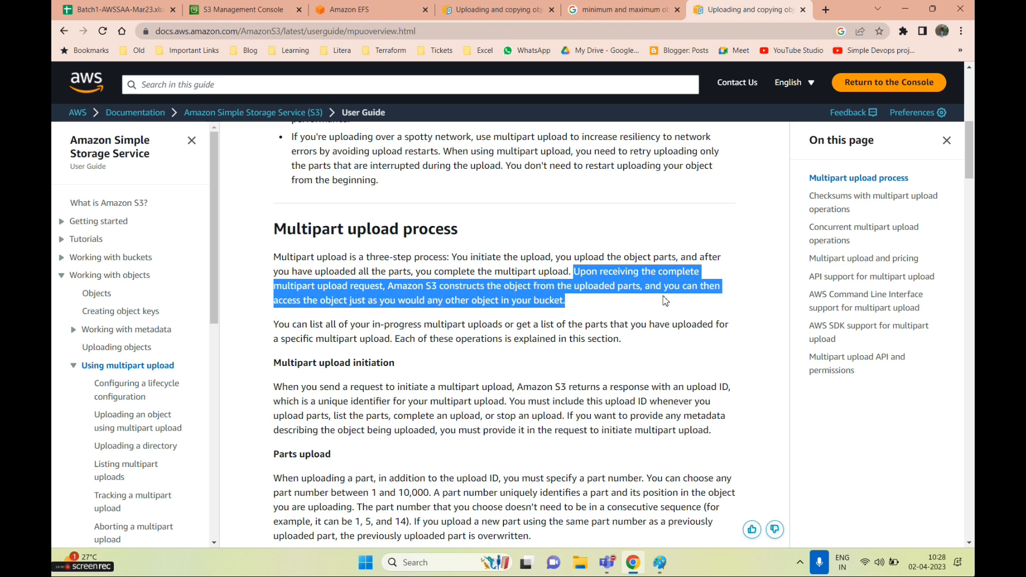
pyautogui.scroll(-3, 646, 353)
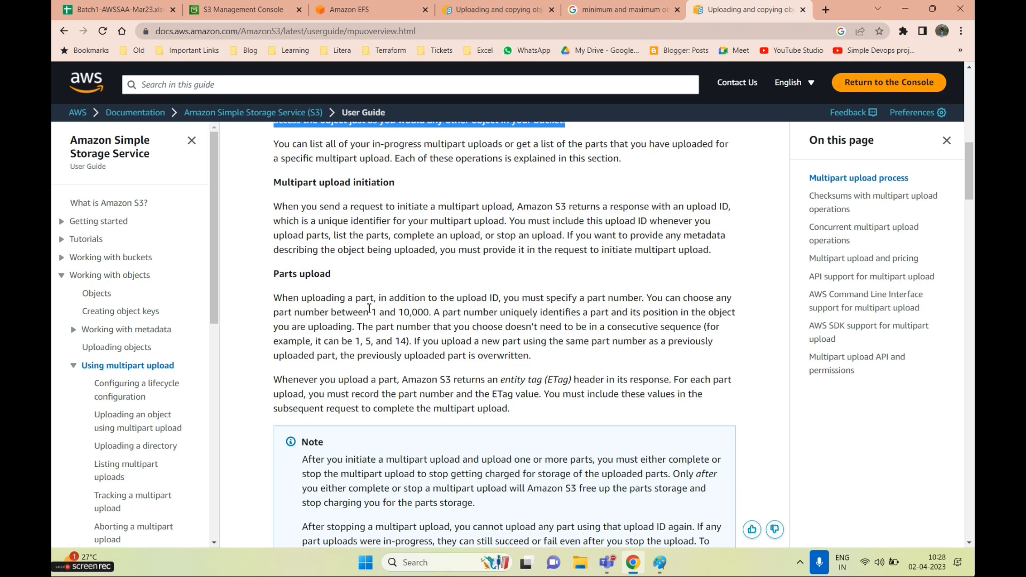
pyautogui.scroll(-8, 660, 429)
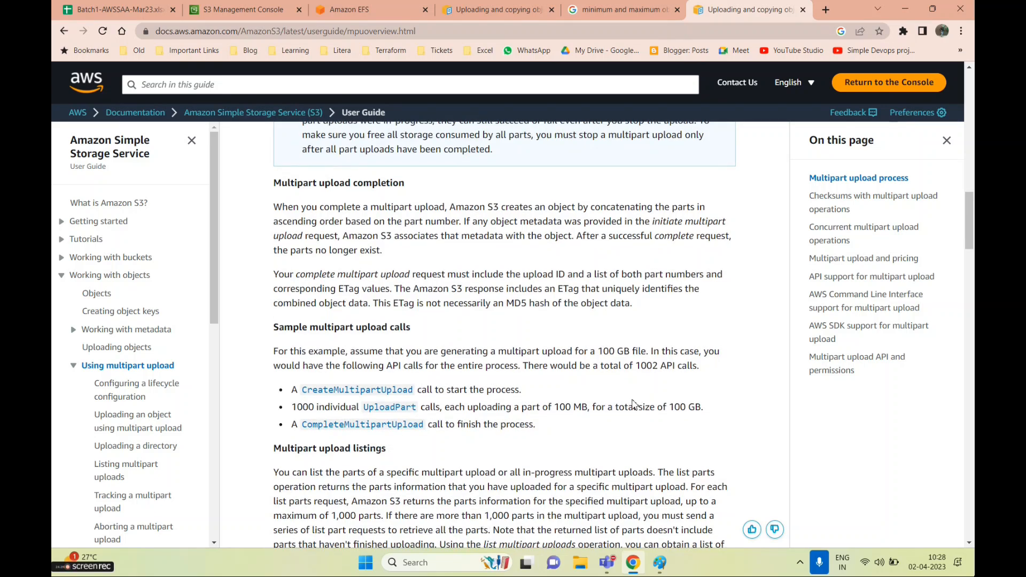
pyautogui.scroll(-10, 633, 405)
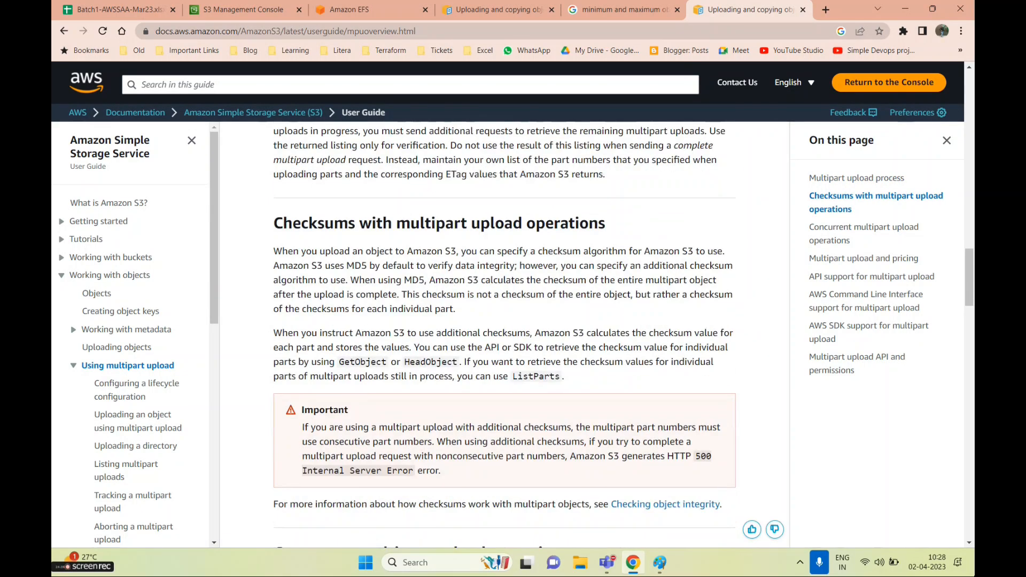
pyautogui.click(622, 8)
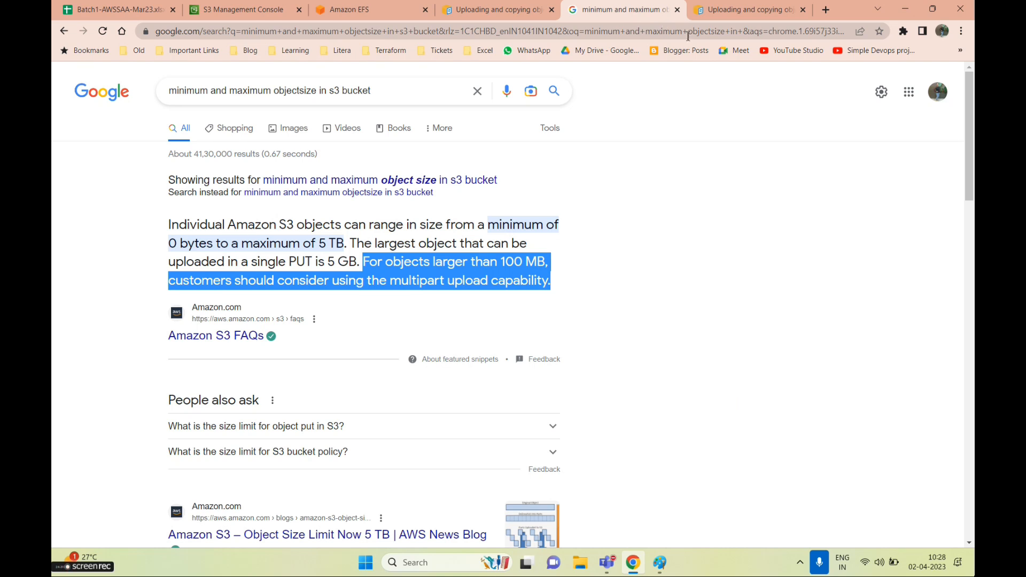
# Close the Google search tab and both multipart upload documentation tabs
pyautogui.click(676, 9)
pyautogui.click(677, 10)
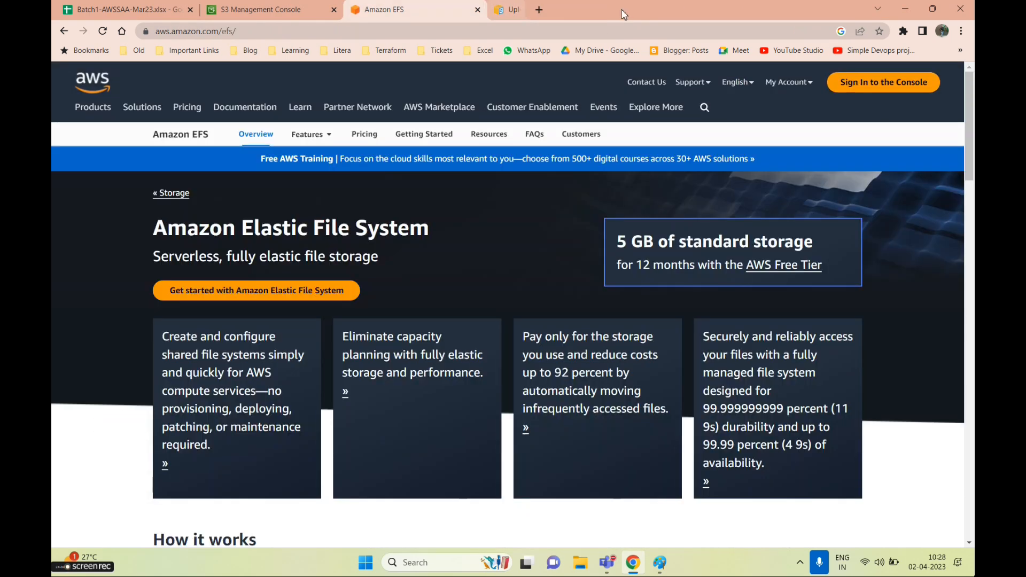
pyautogui.click(620, 10)
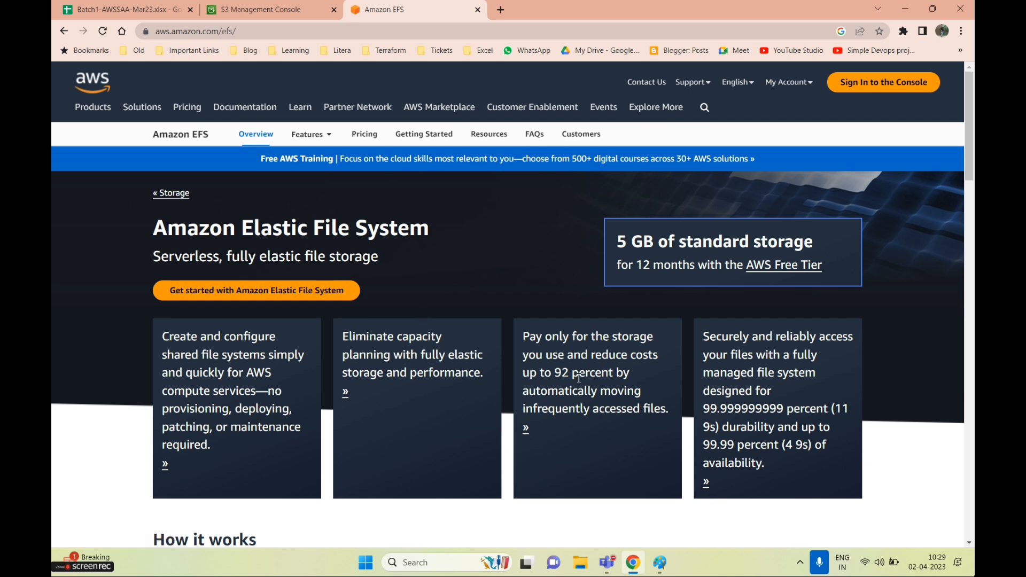
# Bring the Paint sketch of the two instance boxes to the front
pyautogui.click(661, 568)
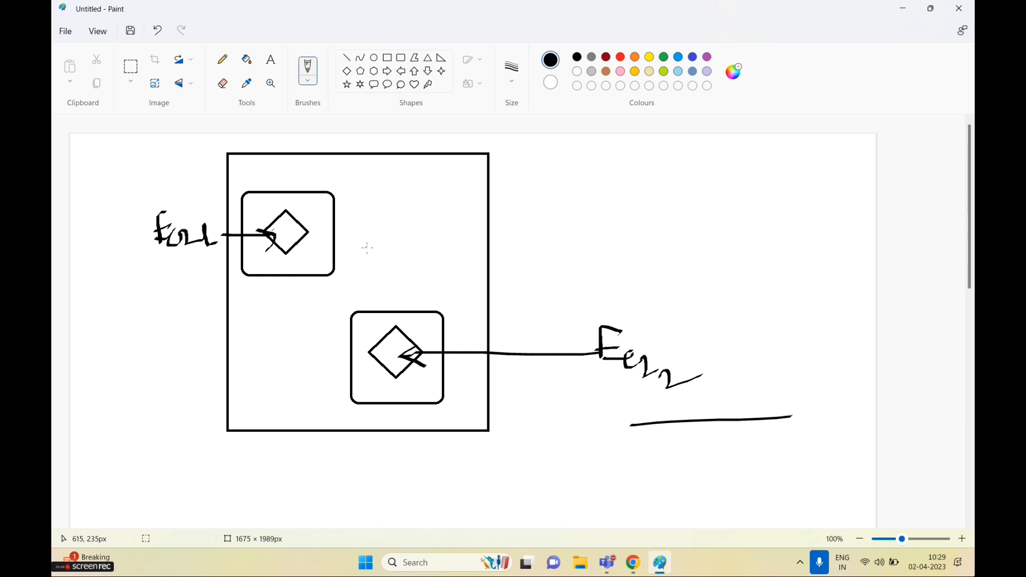
# Draw a small square inside the large box and label it EFS
pyautogui.click(388, 57)
pyautogui.moveTo(389, 201); pyautogui.dragTo(452, 261)
pyautogui.click(561, 245)
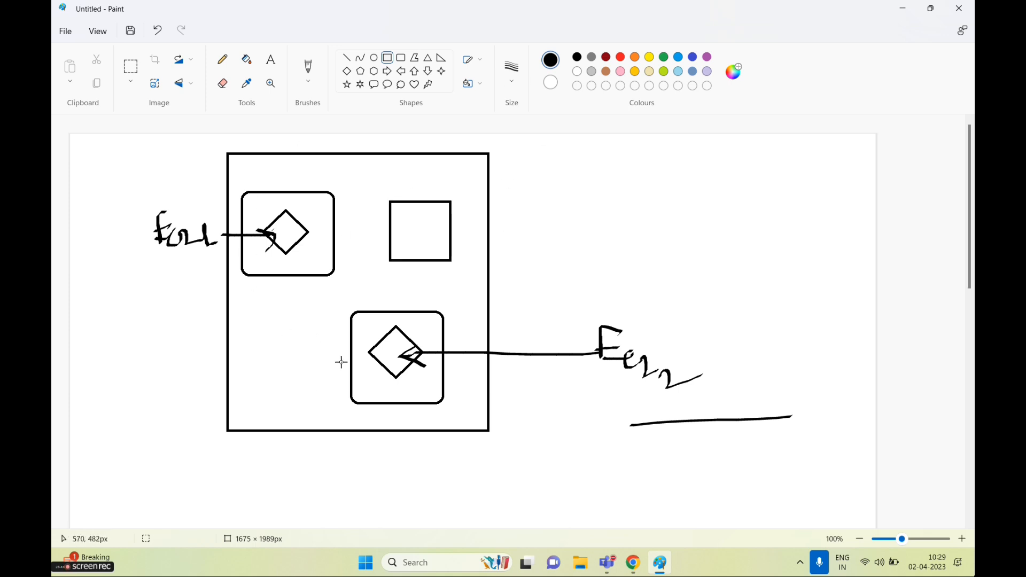
pyautogui.click(315, 79)
pyautogui.moveTo(406, 191)
pyautogui.mouseDown()
pyautogui.moveTo(422, 155)
pyautogui.moveTo(435, 156)
pyautogui.mouseUp()
pyautogui.moveTo(423, 171)
pyautogui.mouseDown()
pyautogui.moveTo(444, 169)
pyautogui.moveTo(440, 197)
pyautogui.mouseUp()
# Draw arrows from both instances and an outside bucket shape into the EFS square, plus file lines
pyautogui.moveTo(311, 242)
pyautogui.mouseDown()
pyautogui.moveTo(369, 230)
pyautogui.moveTo(383, 241)
pyautogui.mouseUp()
pyautogui.moveTo(405, 319)
pyautogui.mouseDown()
pyautogui.moveTo(426, 267)
pyautogui.moveTo(445, 277)
pyautogui.mouseUp()
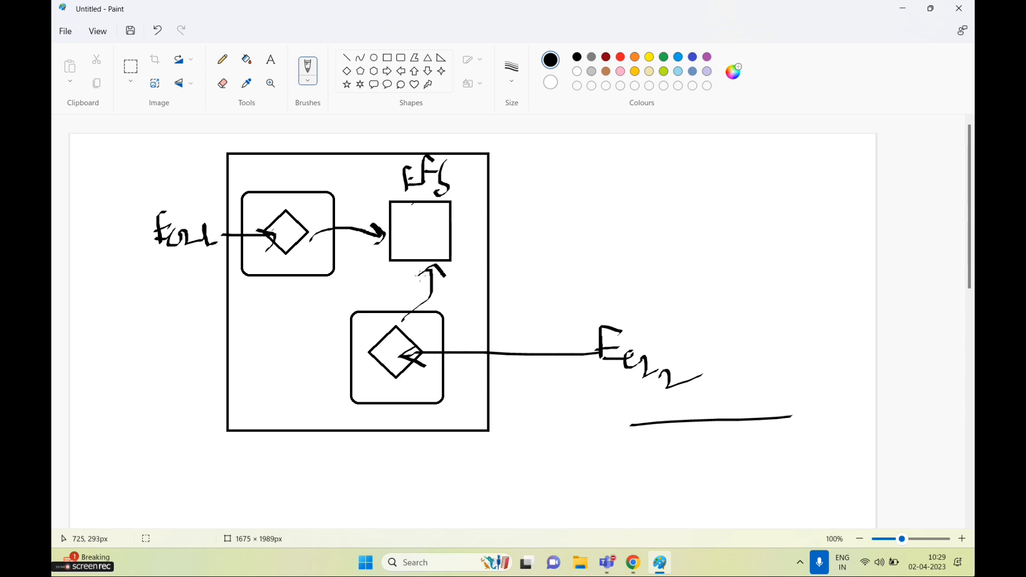
pyautogui.moveTo(412, 215)
pyautogui.mouseDown()
pyautogui.moveTo(435, 213)
pyautogui.moveTo(399, 234)
pyautogui.mouseUp()
pyautogui.moveTo(383, 221); pyautogui.dragTo(411, 214)
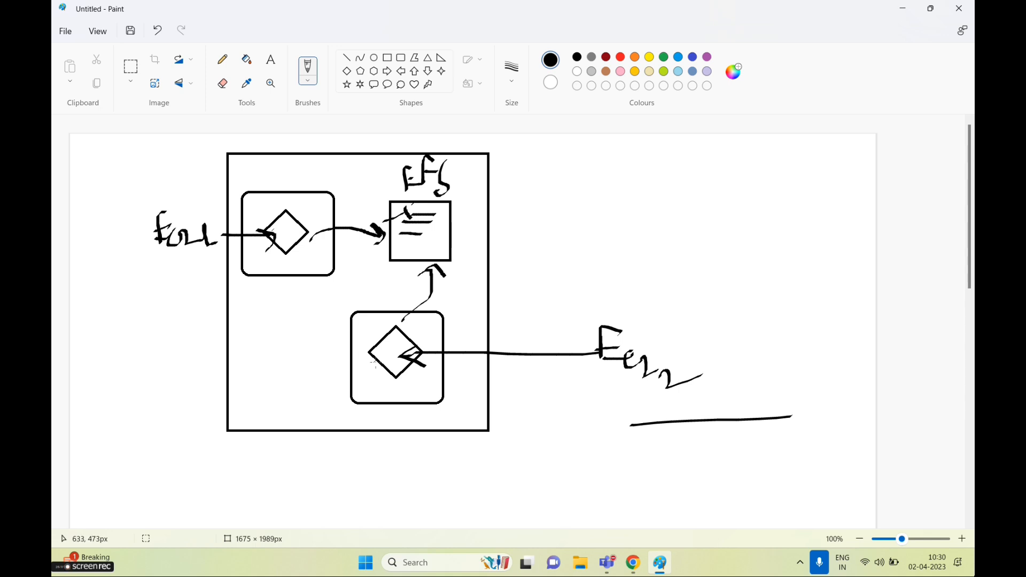
pyautogui.moveTo(611, 267)
pyautogui.mouseDown()
pyautogui.moveTo(463, 245)
pyautogui.moveTo(477, 254)
pyautogui.mouseUp()
pyautogui.moveTo(648, 264)
pyautogui.mouseDown()
pyautogui.moveTo(641, 241)
pyautogui.moveTo(733, 195)
pyautogui.moveTo(629, 262)
pyautogui.mouseUp()
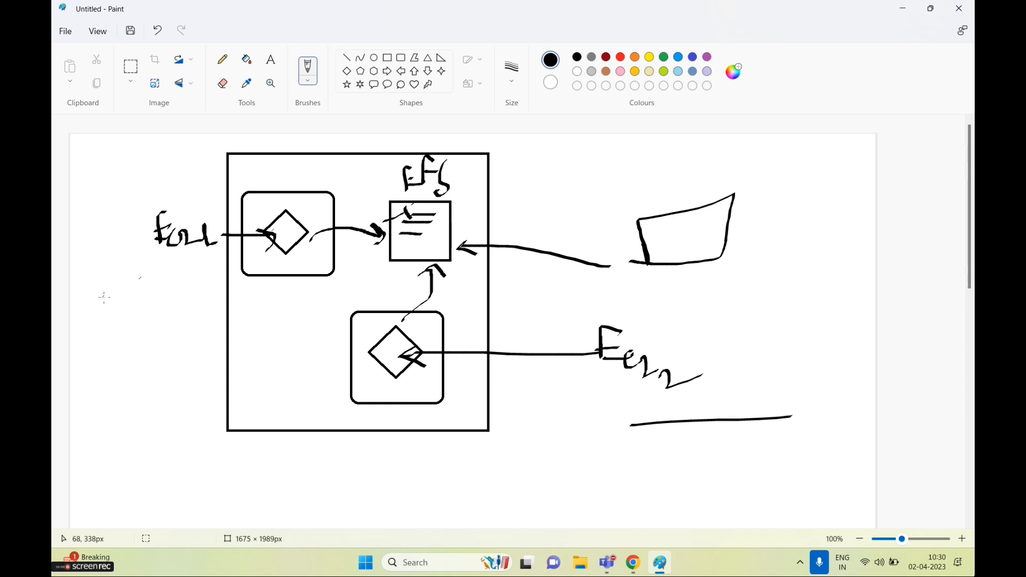
# Draw an arrow into the EFS box, circle the EFS square, then minimize Paint
pyautogui.click(90, 36)
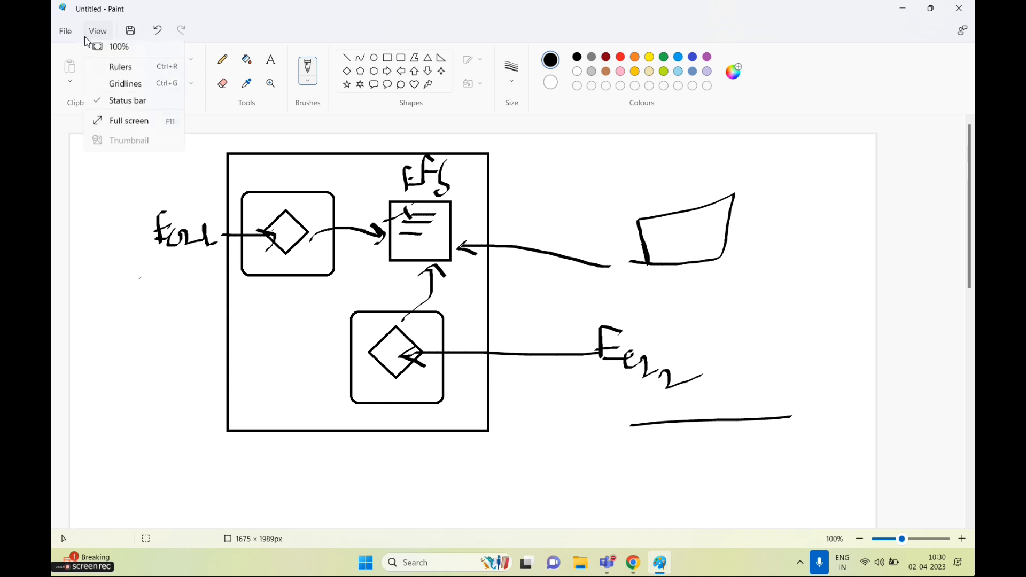
pyautogui.click(163, 310)
pyautogui.moveTo(628, 179)
pyautogui.mouseDown()
pyautogui.moveTo(481, 200)
pyautogui.moveTo(503, 204)
pyautogui.mouseUp()
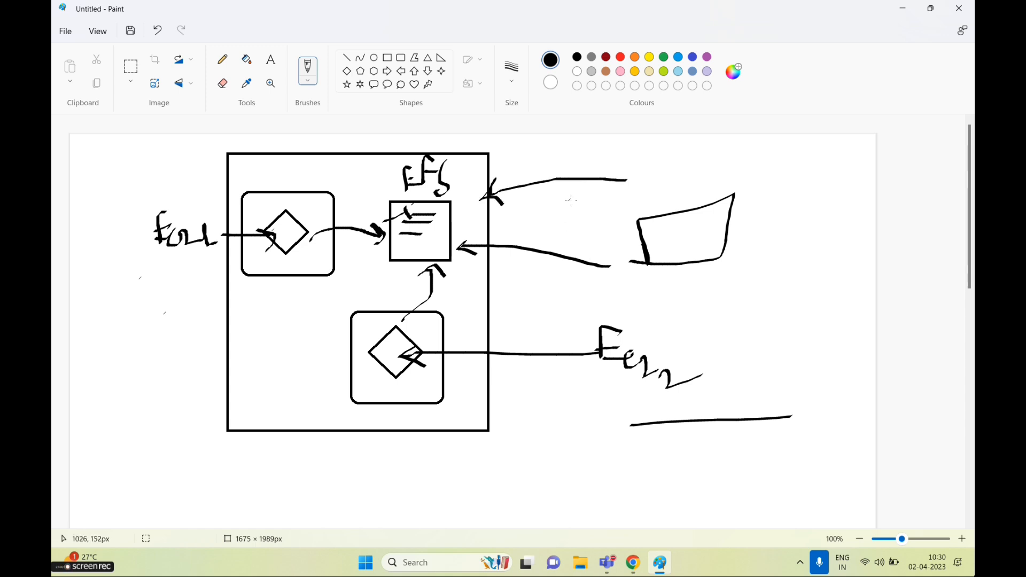
pyautogui.moveTo(408, 246); pyautogui.dragTo(433, 242)
pyautogui.moveTo(354, 274)
pyautogui.mouseDown()
pyautogui.moveTo(457, 292)
pyautogui.moveTo(441, 173)
pyautogui.moveTo(358, 272)
pyautogui.mouseUp()
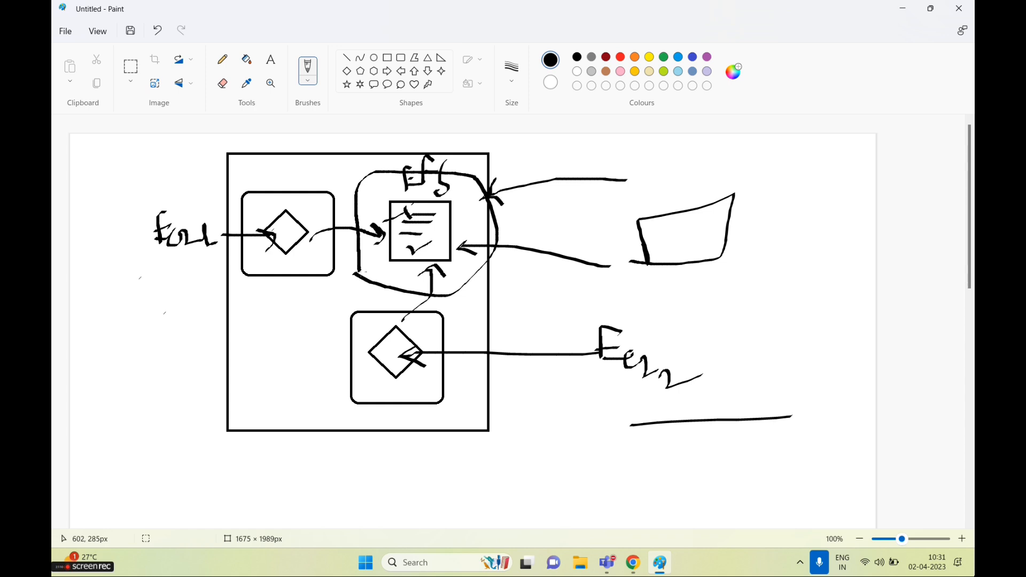
pyautogui.click(903, 8)
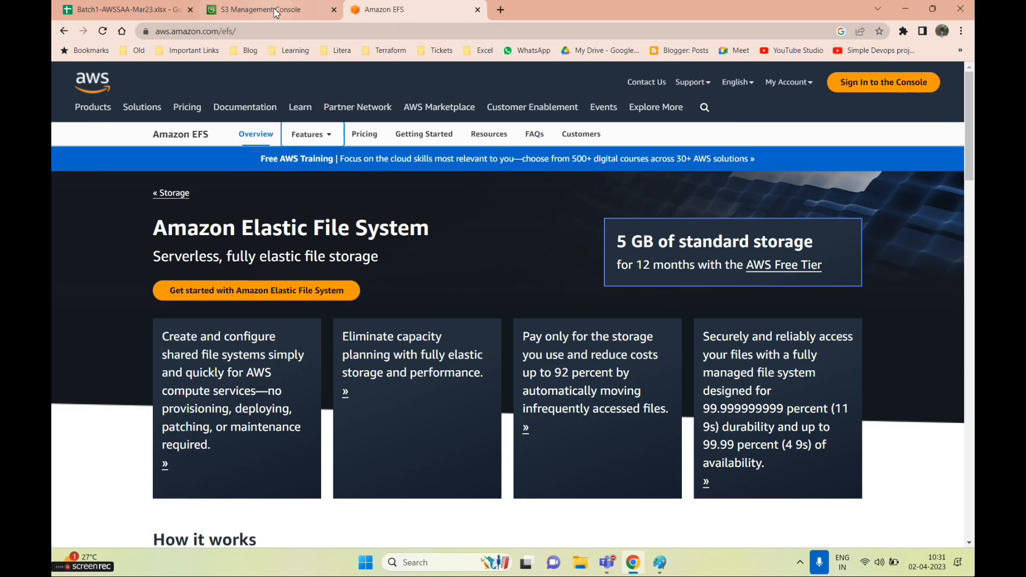
# Scroll the EFS page and highlight the 99.999999999% durability figure
pyautogui.scroll(-5, 394, 357)
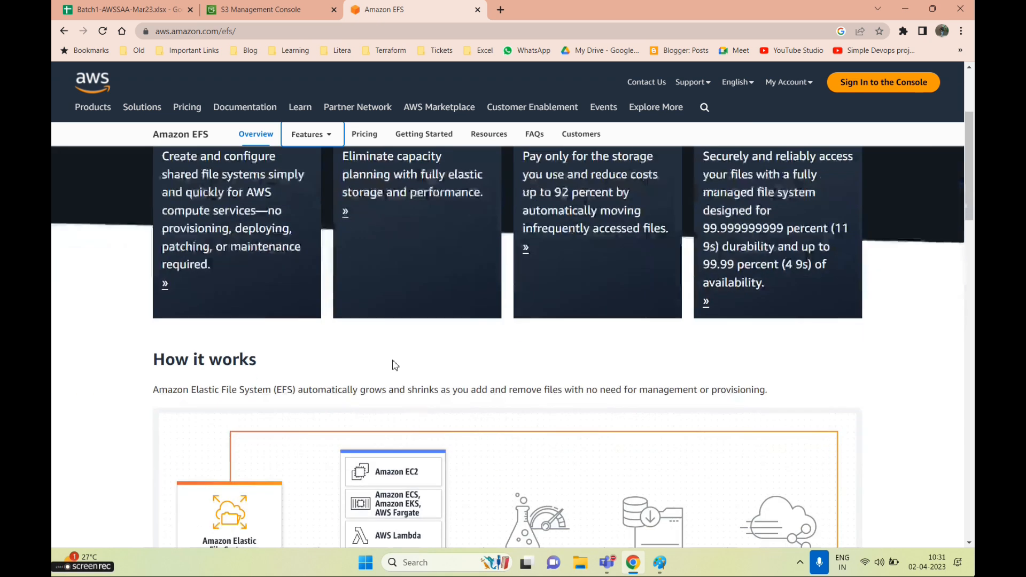
pyautogui.scroll(-1, 394, 367)
pyautogui.scroll(-6, 512, 328)
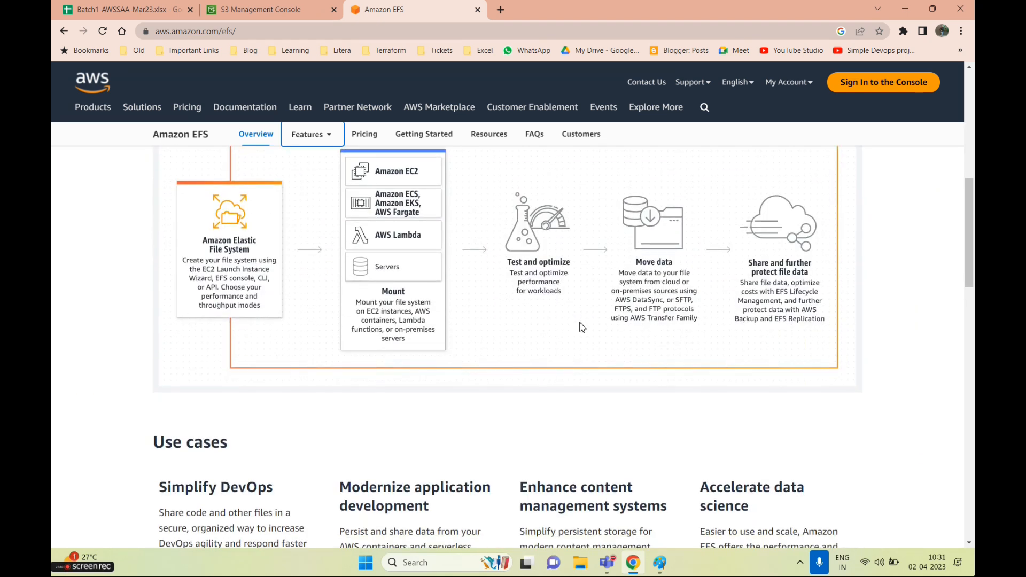
pyautogui.scroll(6, 585, 342)
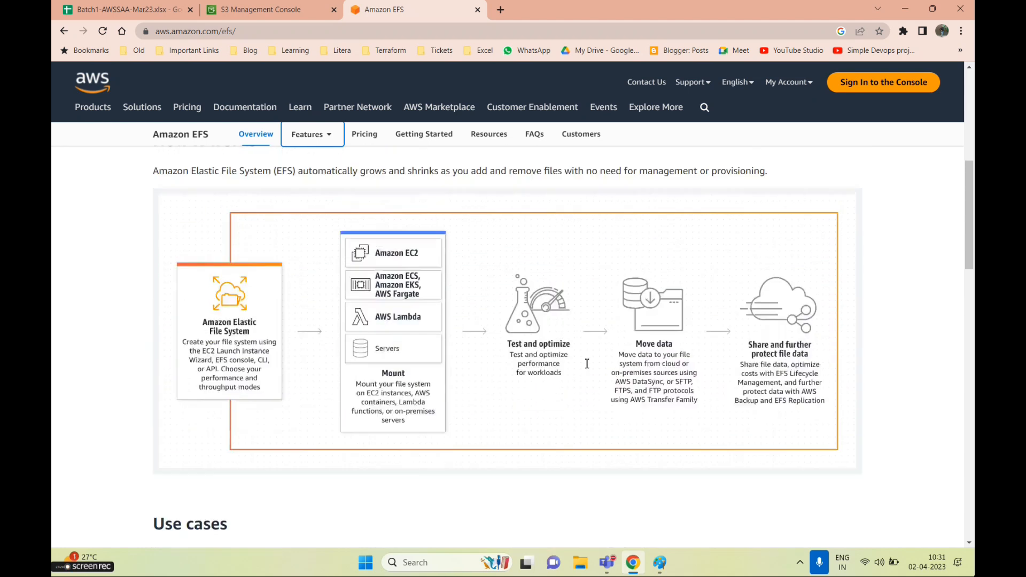
pyautogui.scroll(6, 585, 365)
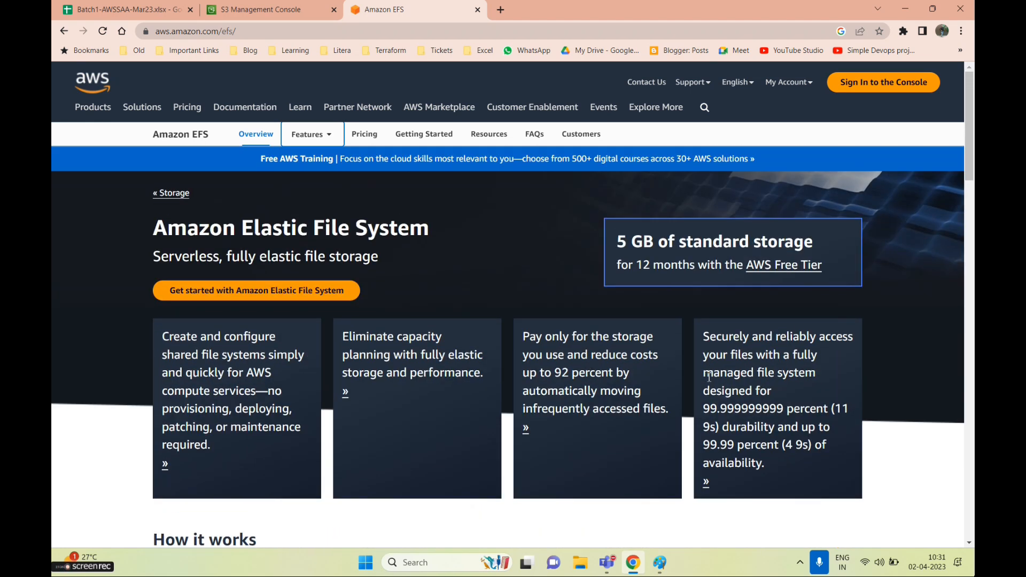
pyautogui.moveTo(702, 409); pyautogui.dragTo(816, 412)
pyautogui.moveTo(715, 427); pyautogui.dragTo(780, 451)
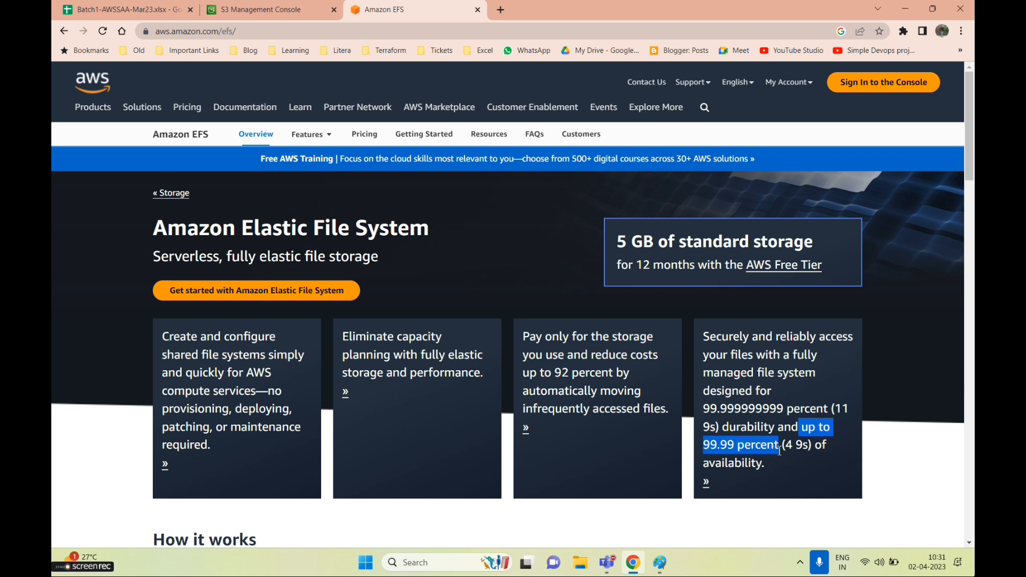
pyautogui.click(726, 412)
pyautogui.moveTo(726, 412); pyautogui.dragTo(796, 412)
# Highlight the 99.99% availability figure and wording, then return to the Paint drawing
pyautogui.click(747, 457)
pyautogui.moveTo(717, 447); pyautogui.dragTo(844, 454)
pyautogui.click(787, 464)
pyautogui.moveTo(703, 464); pyautogui.dragTo(765, 464)
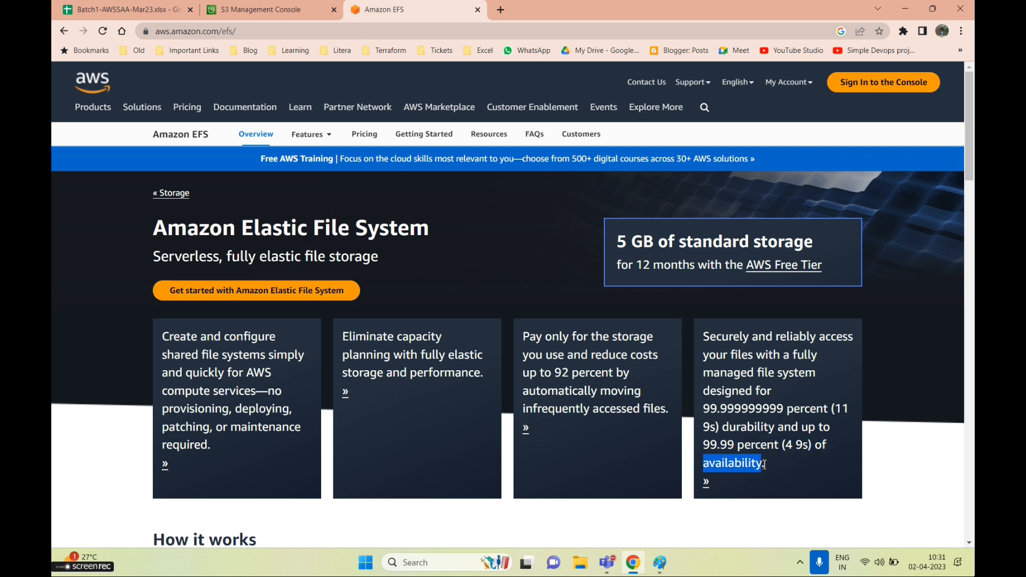
pyautogui.moveTo(703, 407)
pyautogui.mouseDown()
pyautogui.moveTo(771, 466)
pyautogui.moveTo(706, 415)
pyautogui.mouseUp()
pyautogui.click(706, 416)
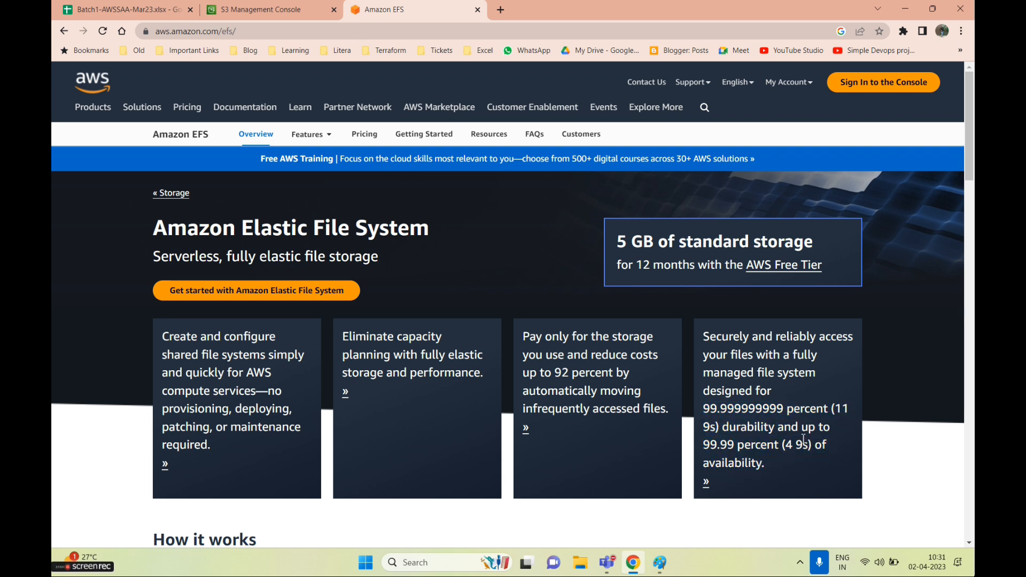
pyautogui.doubleClick(751, 460)
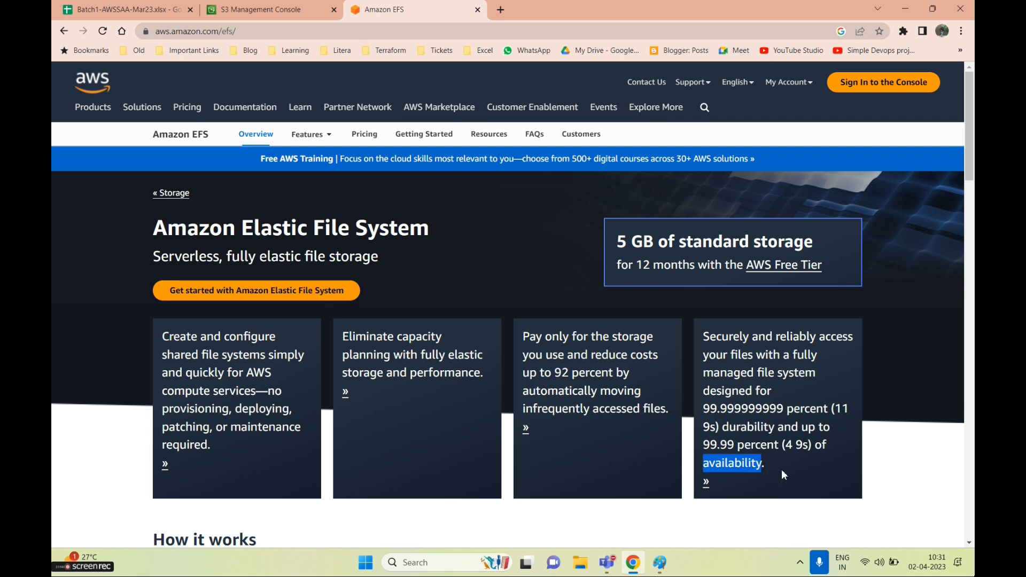
pyautogui.doubleClick(758, 425)
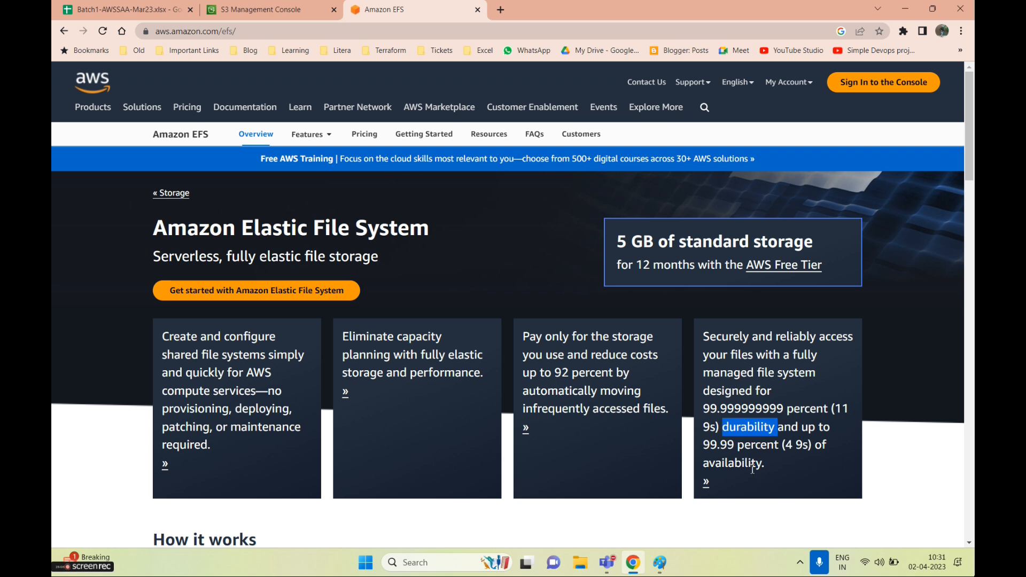
pyautogui.click(663, 562)
pyautogui.scroll(-5, 322, 394)
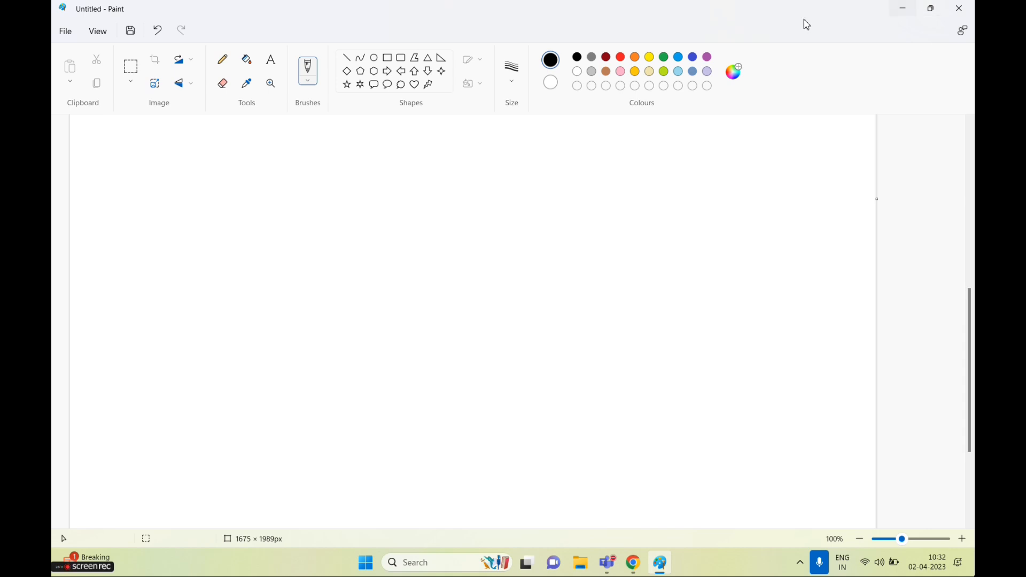
# Sketch a document outline and a stick figure with an arrow pointing to the document
pyautogui.moveTo(193, 201)
pyautogui.mouseDown()
pyautogui.moveTo(177, 296)
pyautogui.moveTo(261, 194)
pyautogui.moveTo(242, 329)
pyautogui.moveTo(163, 302)
pyautogui.moveTo(177, 289)
pyautogui.mouseUp()
pyautogui.moveTo(234, 229)
pyautogui.mouseDown()
pyautogui.moveTo(233, 247)
pyautogui.moveTo(255, 215)
pyautogui.moveTo(231, 252)
pyautogui.moveTo(273, 225)
pyautogui.mouseUp()
pyautogui.moveTo(243, 239)
pyautogui.mouseDown()
pyautogui.moveTo(265, 236)
pyautogui.moveTo(227, 255)
pyautogui.moveTo(238, 259)
pyautogui.moveTo(271, 213)
pyautogui.moveTo(292, 222)
pyautogui.mouseUp()
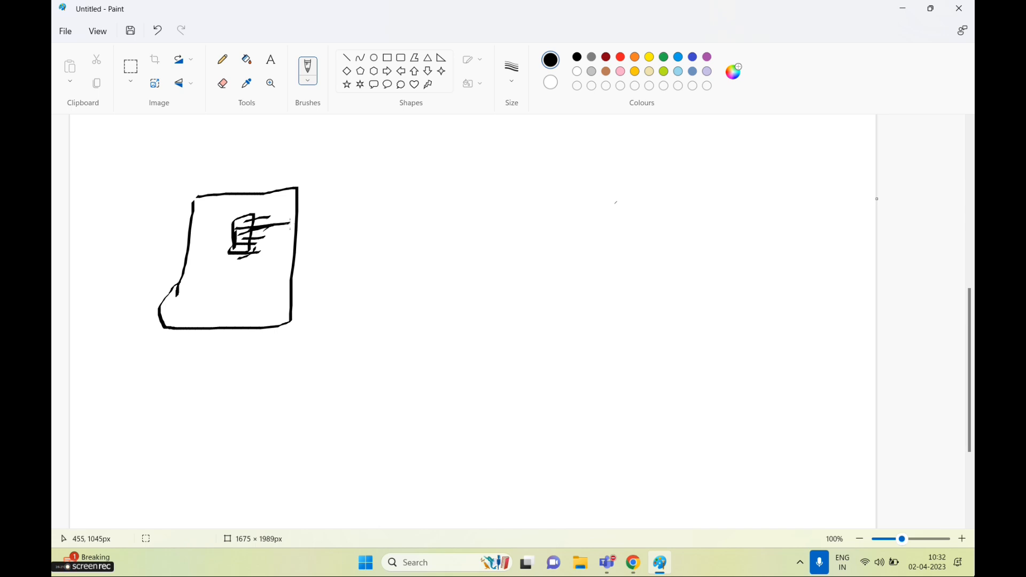
pyautogui.moveTo(453, 223)
pyautogui.mouseDown()
pyautogui.moveTo(464, 261)
pyautogui.moveTo(452, 225)
pyautogui.mouseUp()
pyautogui.moveTo(459, 263)
pyautogui.mouseDown()
pyautogui.moveTo(459, 287)
pyautogui.moveTo(459, 276)
pyautogui.moveTo(500, 271)
pyautogui.mouseUp()
pyautogui.moveTo(436, 303); pyautogui.dragTo(485, 297)
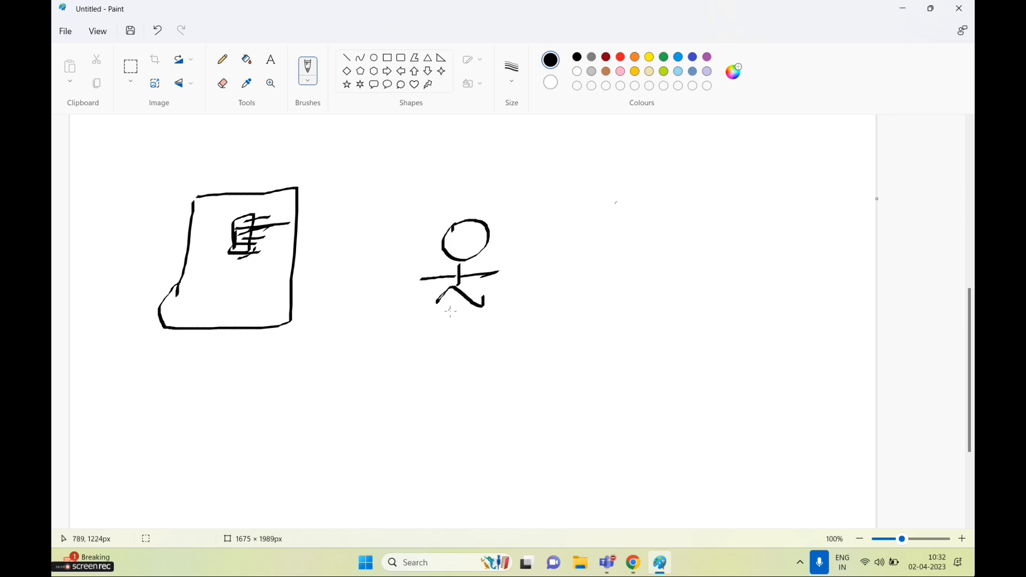
pyautogui.moveTo(435, 252)
pyautogui.mouseDown()
pyautogui.moveTo(371, 230)
pyautogui.moveTo(313, 255)
pyautogui.mouseUp()
pyautogui.moveTo(321, 237)
pyautogui.mouseDown()
pyautogui.moveTo(302, 262)
pyautogui.moveTo(336, 270)
pyautogui.mouseUp()
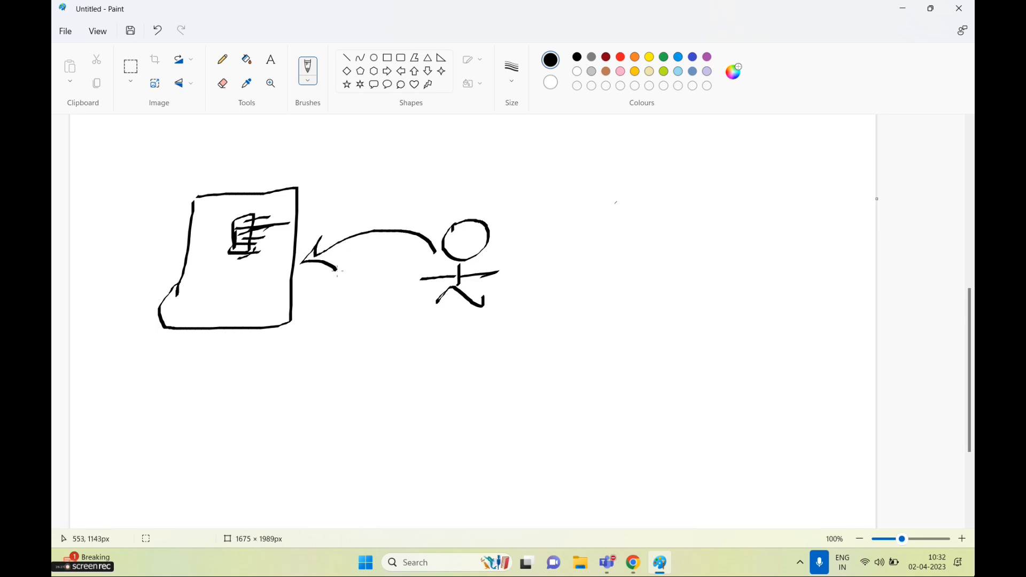
# Add a check mark and extra strokes inside the document
pyautogui.moveTo(199, 224); pyautogui.dragTo(262, 171)
pyautogui.moveTo(177, 279); pyautogui.dragTo(177, 328)
pyautogui.moveTo(207, 260)
pyautogui.mouseDown()
pyautogui.moveTo(230, 257)
pyautogui.moveTo(211, 295)
pyautogui.moveTo(210, 270)
pyautogui.mouseUp()
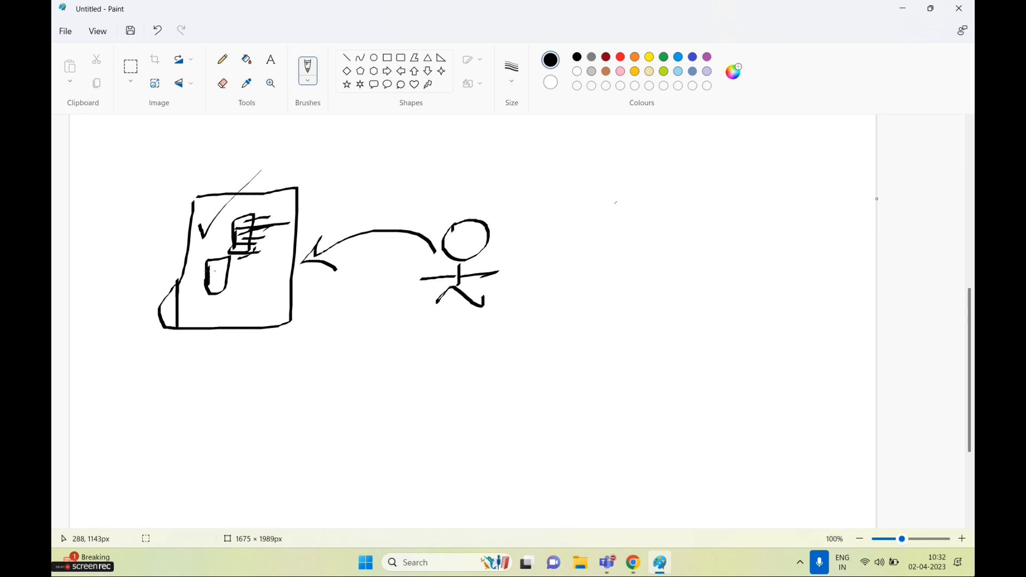
# Write and underline the 24x7 label, add a curve under the document and a large tick
pyautogui.moveTo(351, 170); pyautogui.dragTo(347, 212)
pyautogui.moveTo(364, 175)
pyautogui.mouseDown()
pyautogui.moveTo(355, 192)
pyautogui.moveTo(374, 207)
pyautogui.mouseUp()
pyautogui.moveTo(401, 169)
pyautogui.mouseDown()
pyautogui.moveTo(389, 191)
pyautogui.moveTo(406, 198)
pyautogui.mouseUp()
pyautogui.moveTo(408, 174)
pyautogui.mouseDown()
pyautogui.moveTo(420, 222)
pyautogui.moveTo(462, 174)
pyautogui.mouseUp()
pyautogui.moveTo(331, 227); pyautogui.dragTo(414, 216)
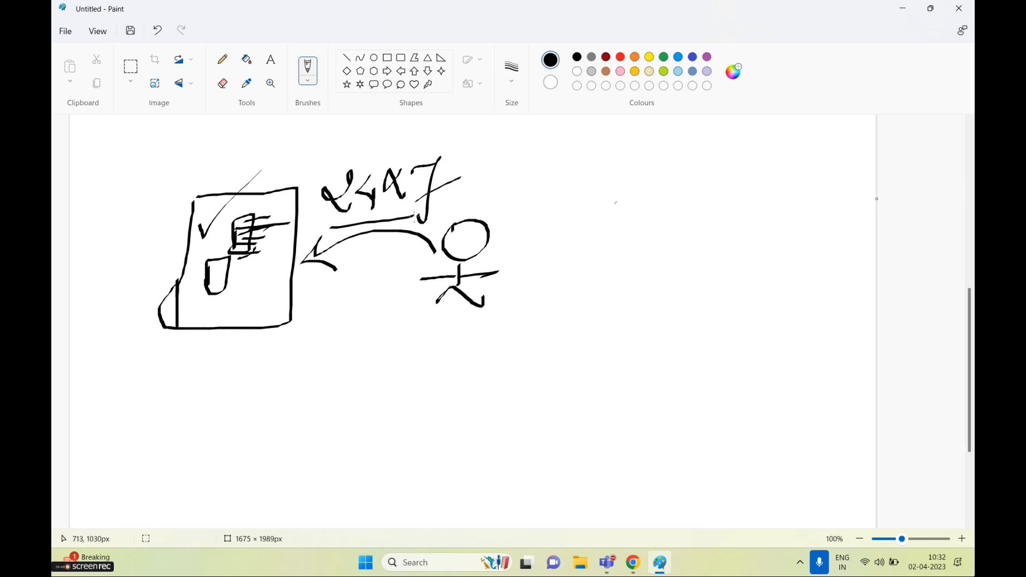
pyautogui.moveTo(425, 280)
pyautogui.mouseDown()
pyautogui.moveTo(296, 334)
pyautogui.moveTo(252, 291)
pyautogui.moveTo(294, 270)
pyautogui.mouseUp()
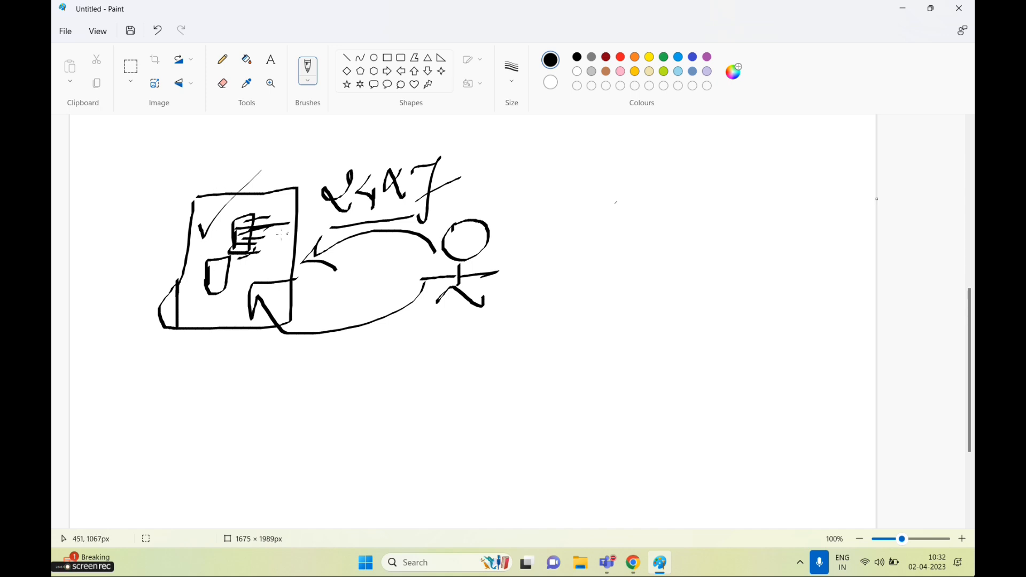
pyautogui.moveTo(133, 210)
pyautogui.mouseDown()
pyautogui.moveTo(153, 246)
pyautogui.moveTo(262, 137)
pyautogui.mouseUp()
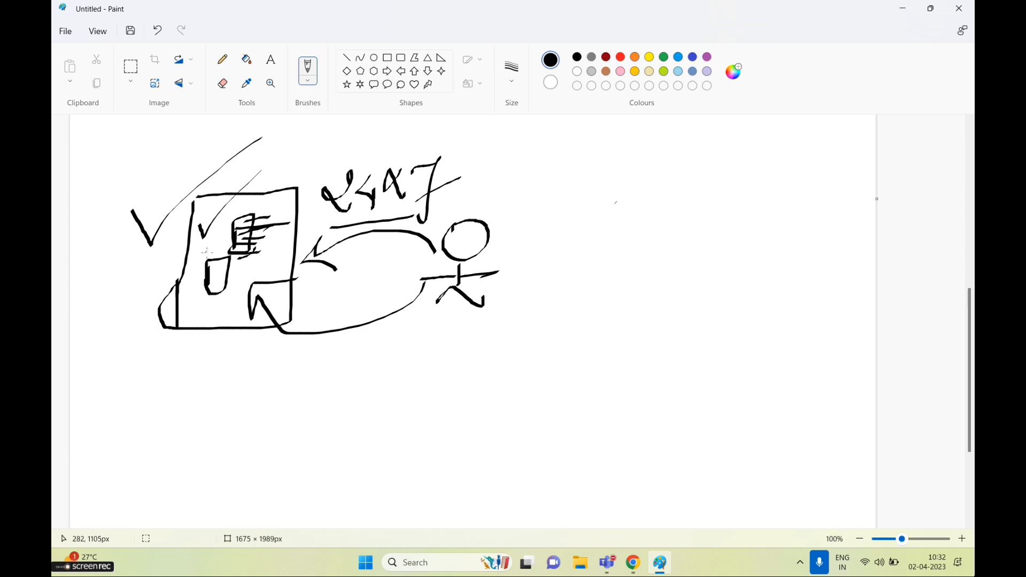
# Add a scribble below the drawing and write an underlined 10-4 inside the ellipse
pyautogui.moveTo(323, 348)
pyautogui.mouseDown()
pyautogui.moveTo(305, 352)
pyautogui.moveTo(353, 347)
pyautogui.mouseUp()
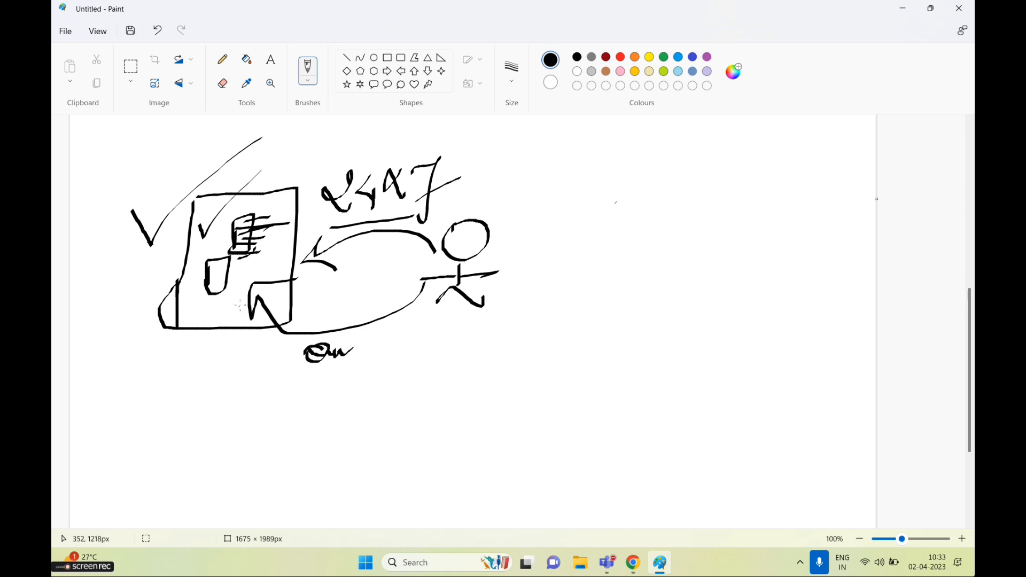
pyautogui.moveTo(324, 278)
pyautogui.mouseDown()
pyautogui.moveTo(324, 300)
pyautogui.moveTo(331, 280)
pyautogui.moveTo(370, 282)
pyautogui.mouseUp()
pyautogui.moveTo(379, 265)
pyautogui.mouseDown()
pyautogui.moveTo(375, 285)
pyautogui.moveTo(388, 283)
pyautogui.mouseUp()
pyautogui.moveTo(384, 270); pyautogui.dragTo(389, 299)
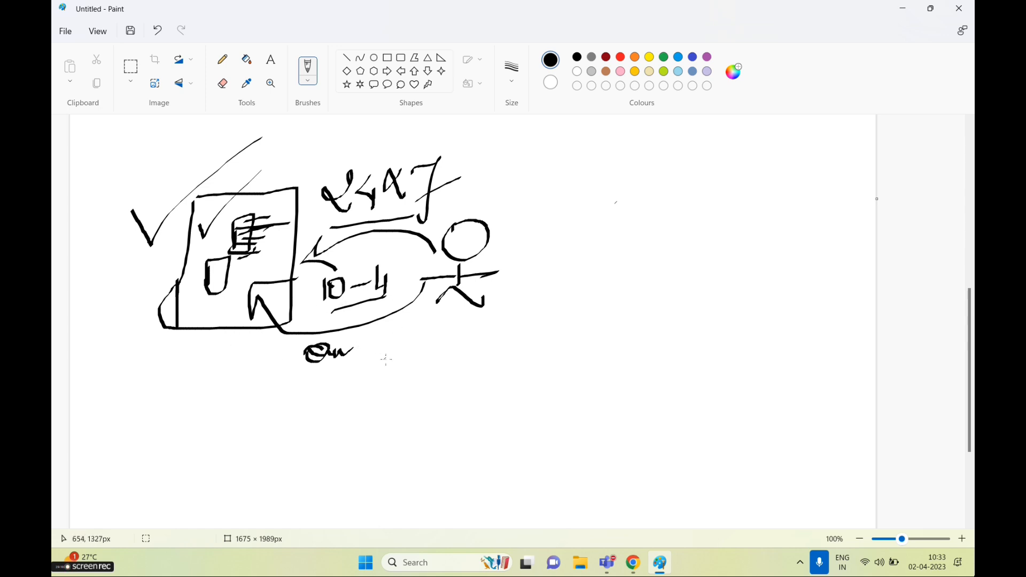
# Add a cursive word and curved strokes, then loop a large outline around the whole sketch
pyautogui.moveTo(447, 156)
pyautogui.mouseDown()
pyautogui.moveTo(454, 165)
pyautogui.moveTo(544, 123)
pyautogui.mouseUp()
pyautogui.moveTo(324, 160)
pyautogui.mouseDown()
pyautogui.moveTo(312, 133)
pyautogui.moveTo(341, 155)
pyautogui.moveTo(399, 135)
pyautogui.mouseUp()
pyautogui.moveTo(321, 389); pyautogui.dragTo(420, 369)
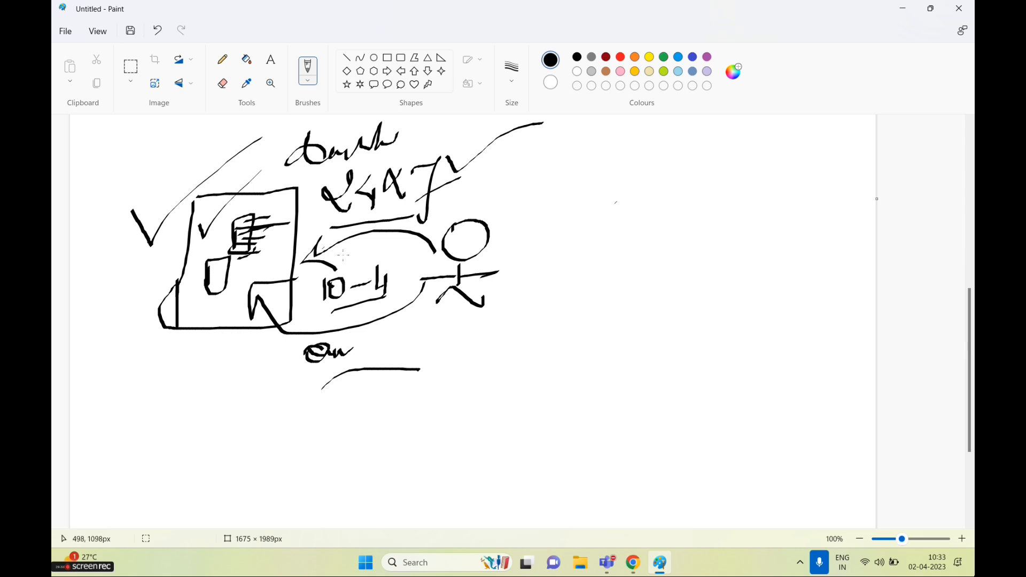
pyautogui.moveTo(117, 142); pyautogui.dragTo(107, 383)
pyautogui.moveTo(119, 136)
pyautogui.mouseDown()
pyautogui.moveTo(596, 332)
pyautogui.moveTo(93, 382)
pyautogui.mouseUp()
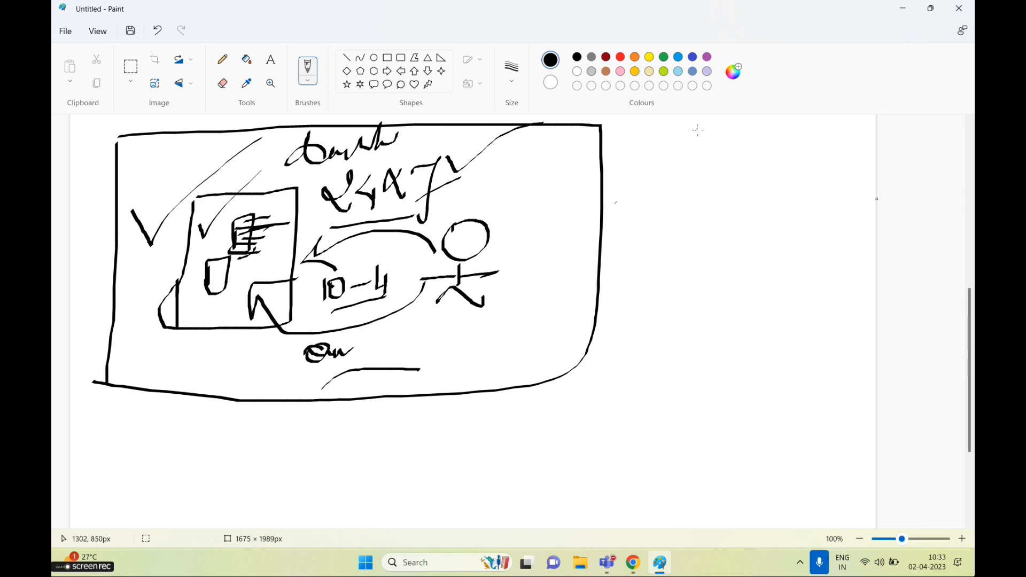
# Highlight the 99.99 availability figure on the EFS page, briefly bringing Paint back in between
pyautogui.click(903, 8)
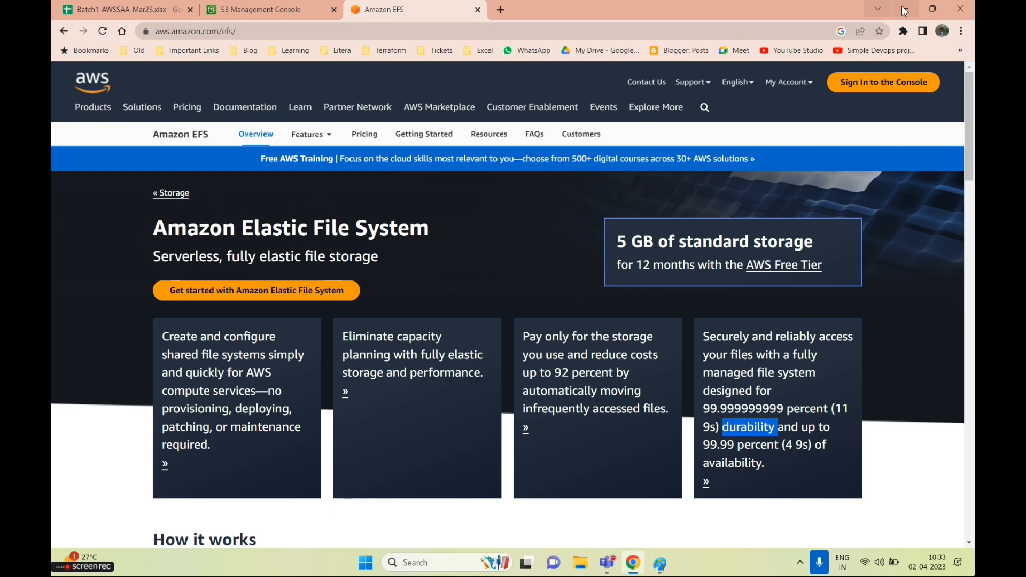
pyautogui.scroll(-1, 740, 446)
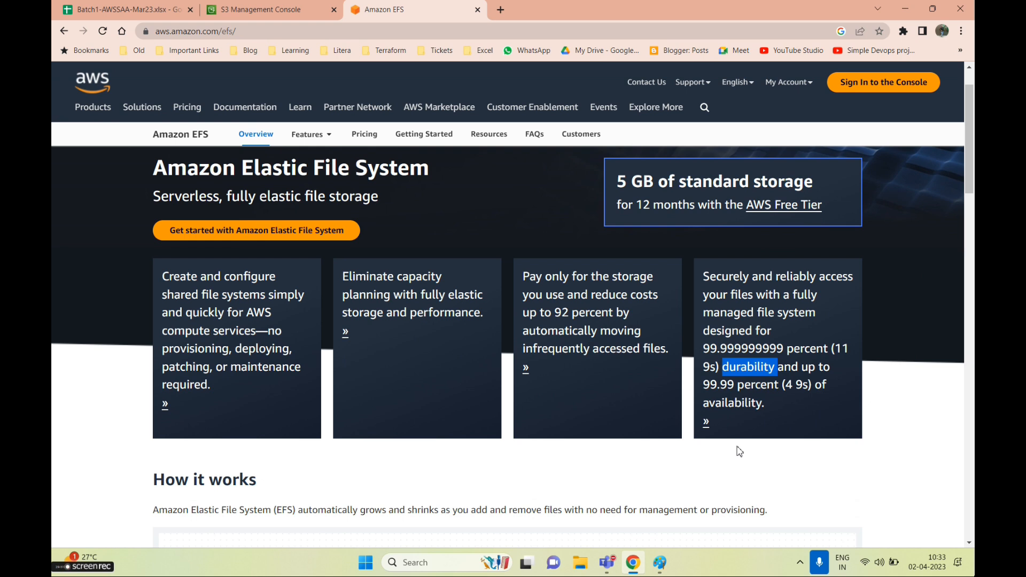
pyautogui.moveTo(733, 385); pyautogui.dragTo(702, 385)
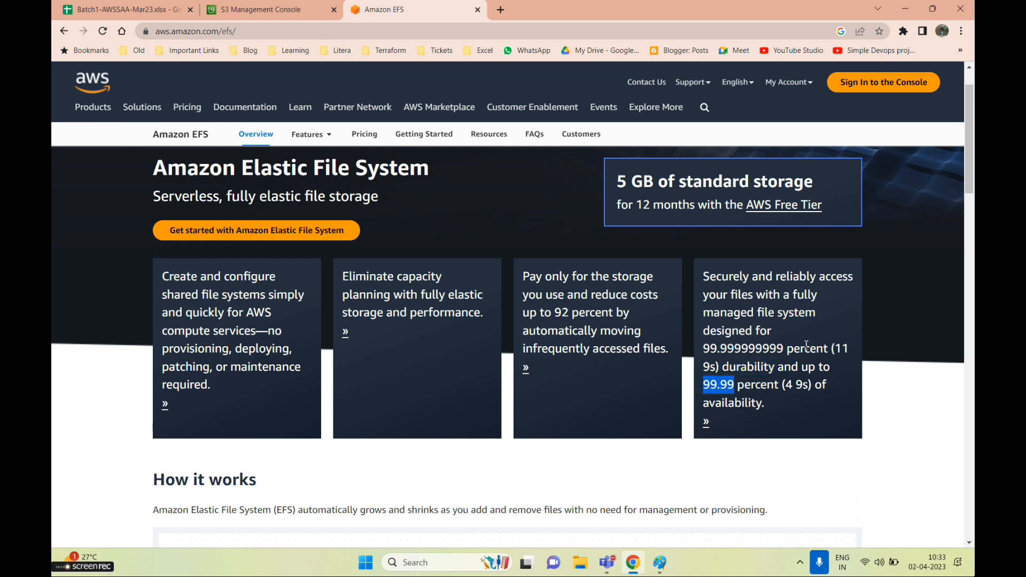
pyautogui.moveTo(800, 348); pyautogui.dragTo(786, 348)
pyautogui.scroll(-2, 689, 350)
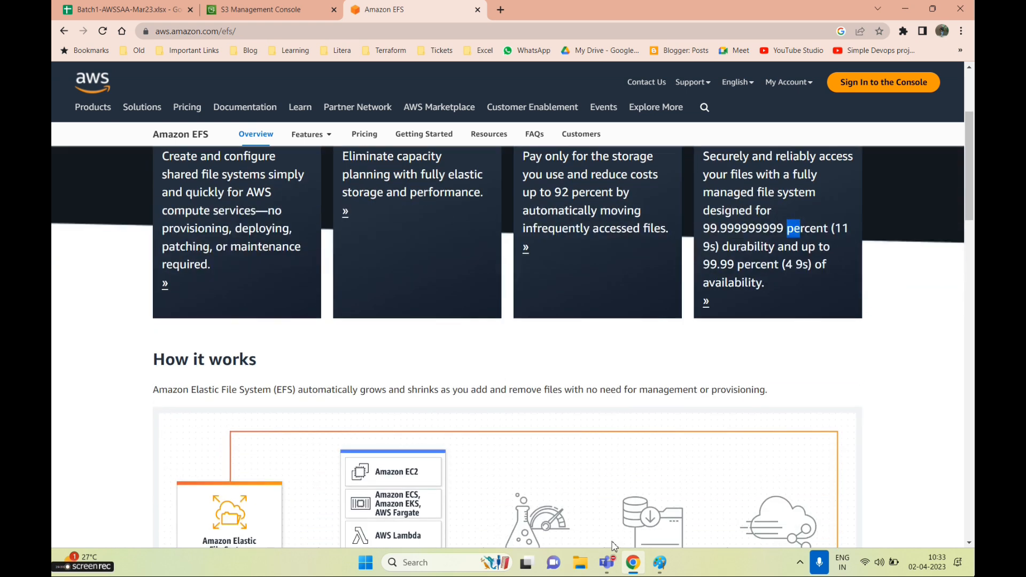
pyautogui.click(660, 564)
pyautogui.scroll(-3, 470, 310)
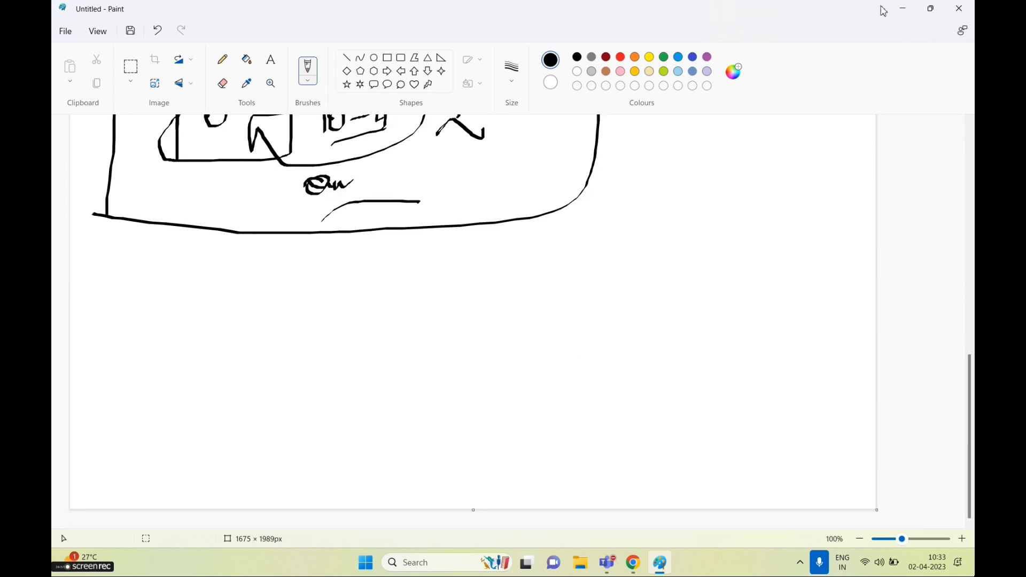
pyautogui.click(902, 9)
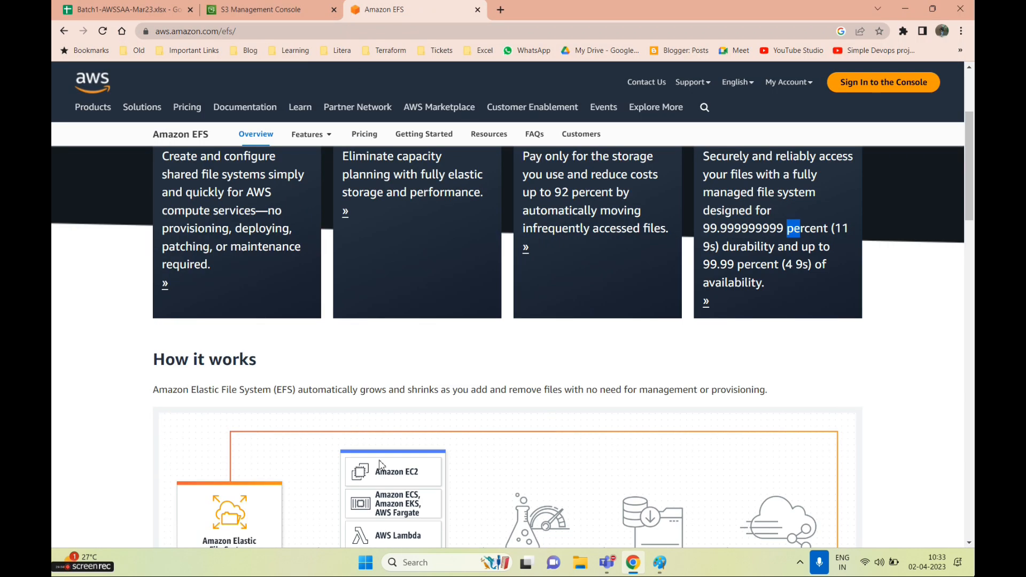
# From the S3 console tab, open the EC2 bookmark and confirm leaving the unfinished upload
pyautogui.click(128, 9)
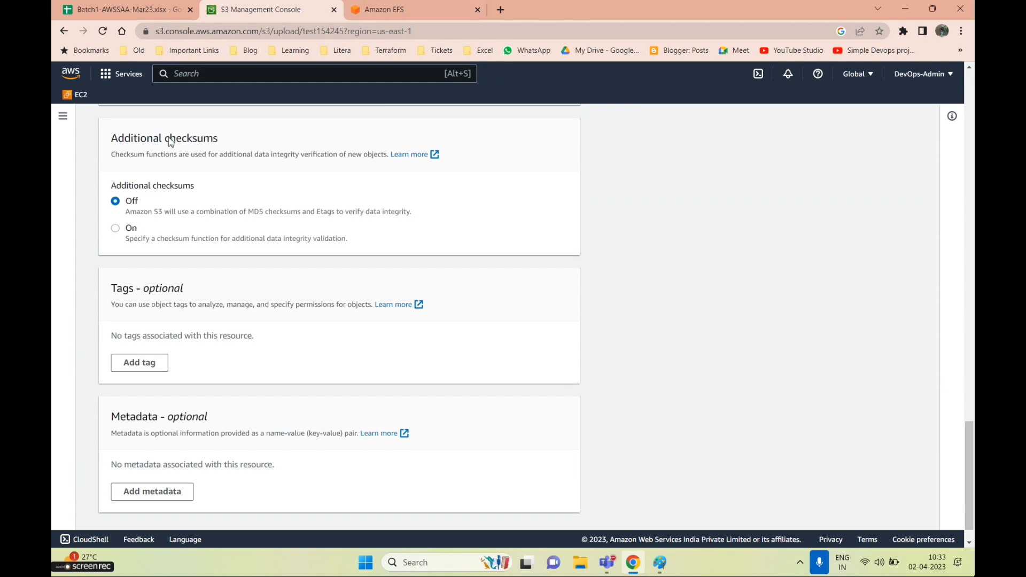
pyautogui.scroll(15, 145, 138)
pyautogui.click(75, 94)
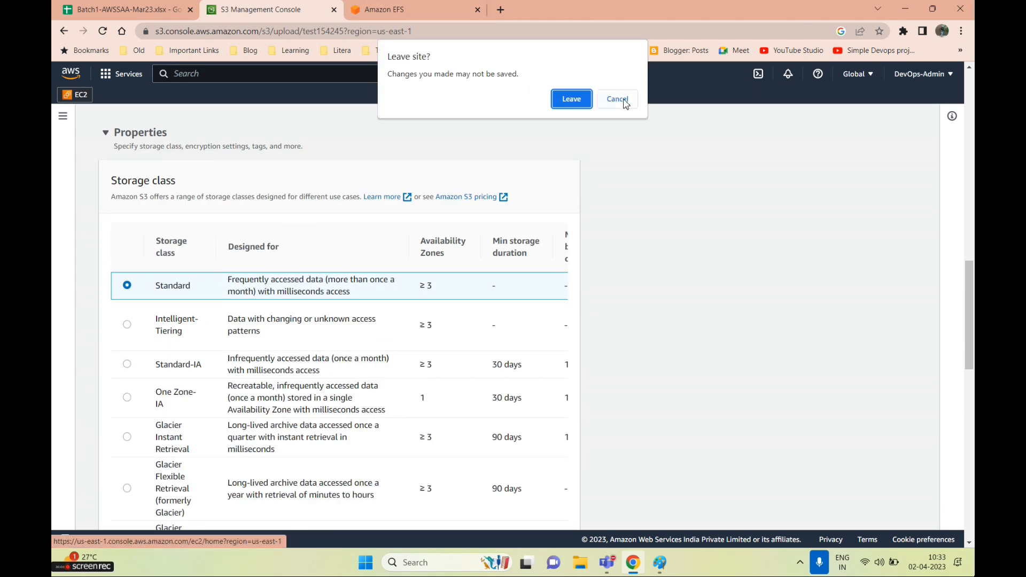
pyautogui.click(572, 99)
pyautogui.moveTo(660, 561)
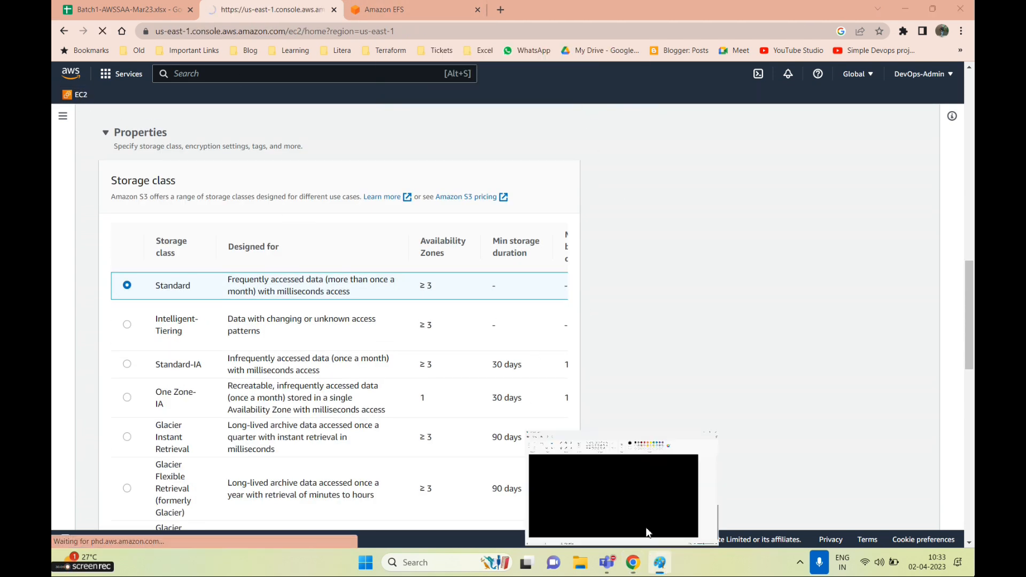
pyautogui.click(646, 532)
pyautogui.scroll(4, 302, 357)
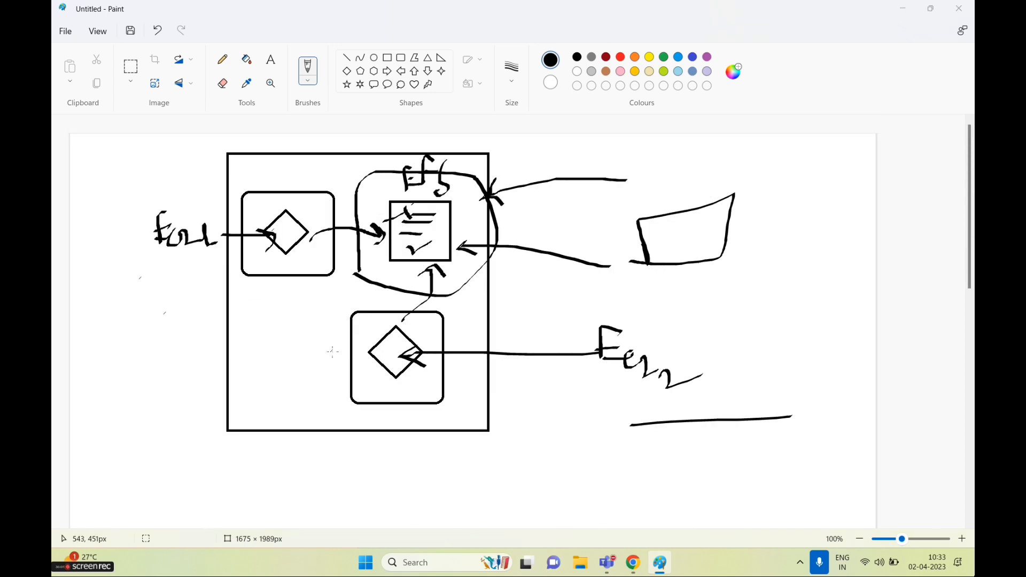
pyautogui.hotkey('alt', 'Tab')
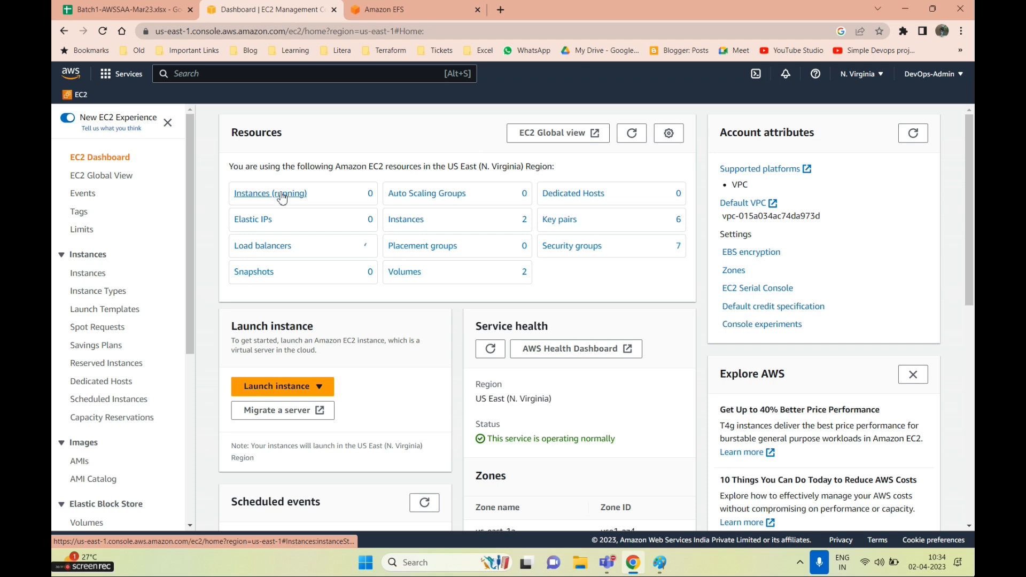
# Show all instances and start a new launch named Linux1
pyautogui.click(281, 195)
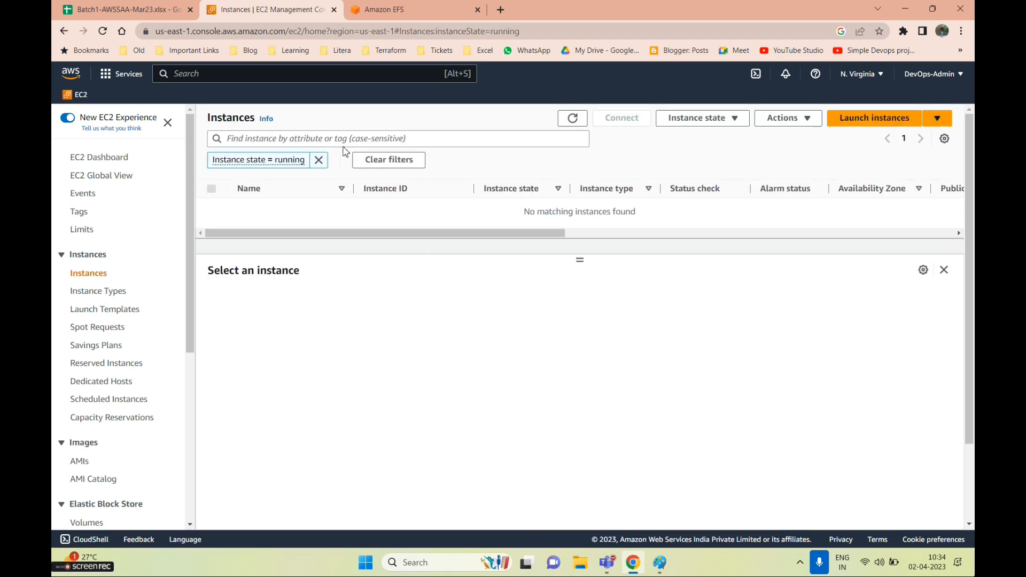
pyautogui.click(319, 160)
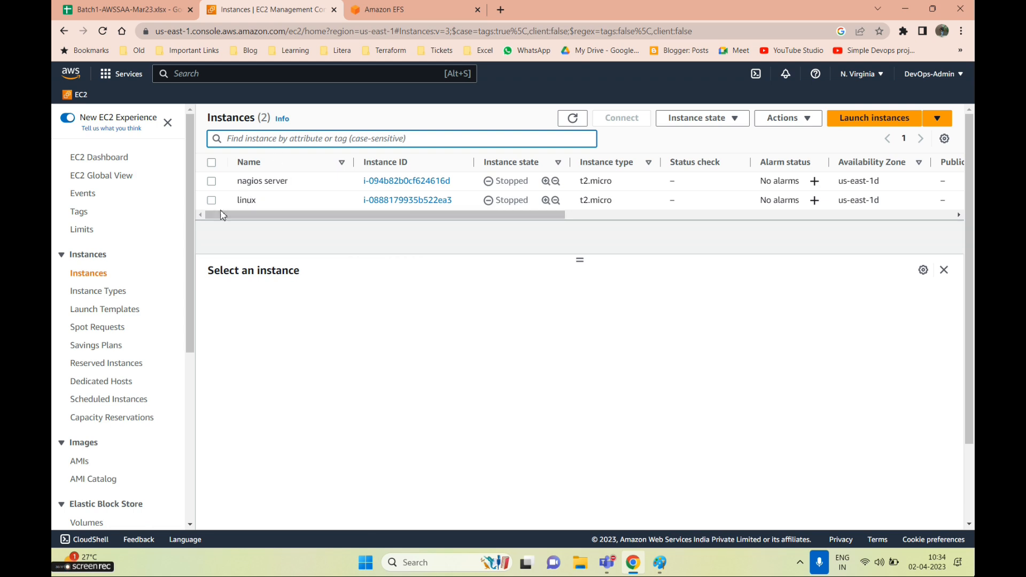
pyautogui.click(885, 122)
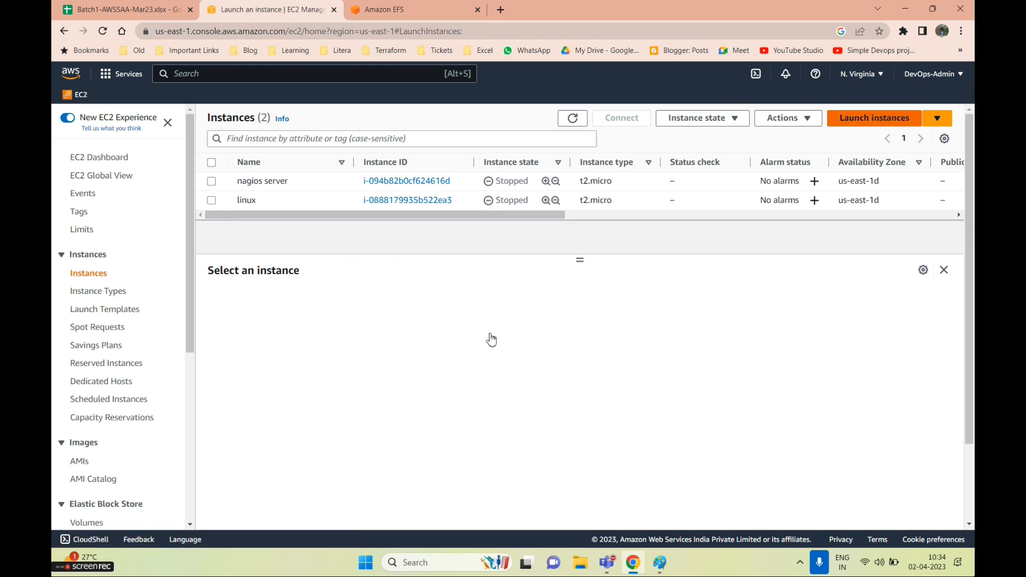
pyautogui.click(156, 289)
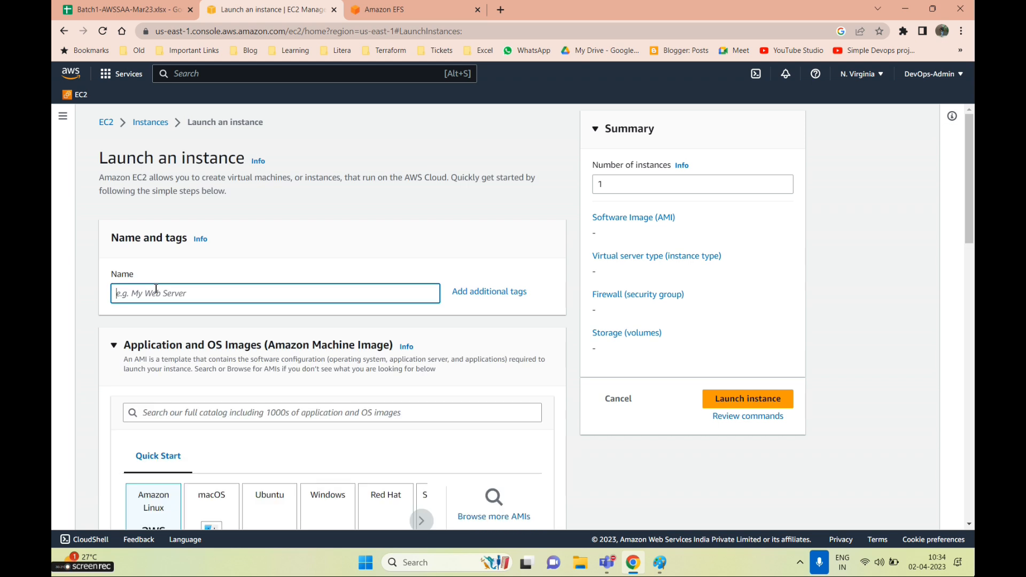
pyautogui.write('Linux1')
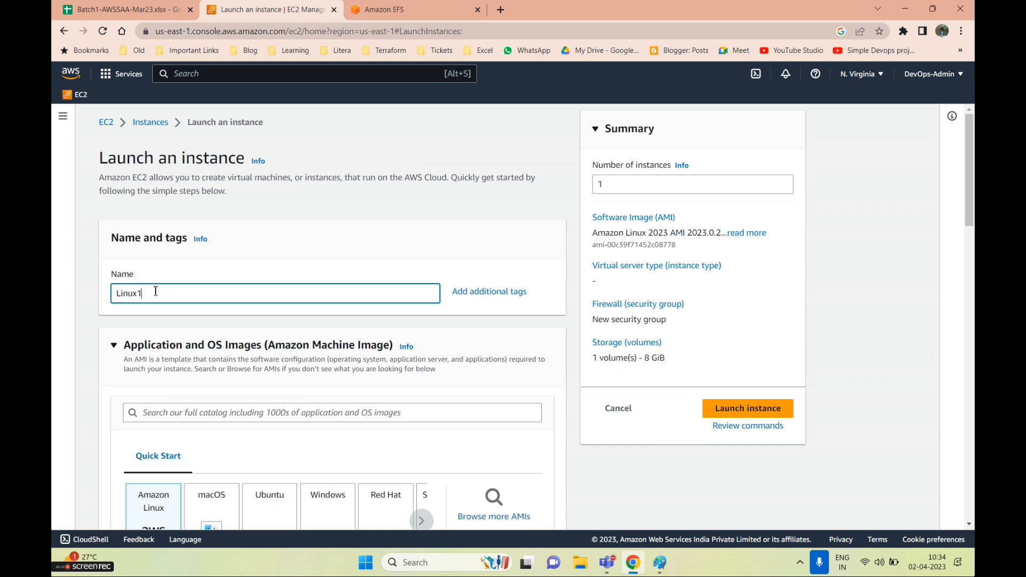
# Choose the Amazon Linux 2 AMI and the AWSSAA-Batch key pair
pyautogui.scroll(-5, 381, 319)
pyautogui.click(478, 291)
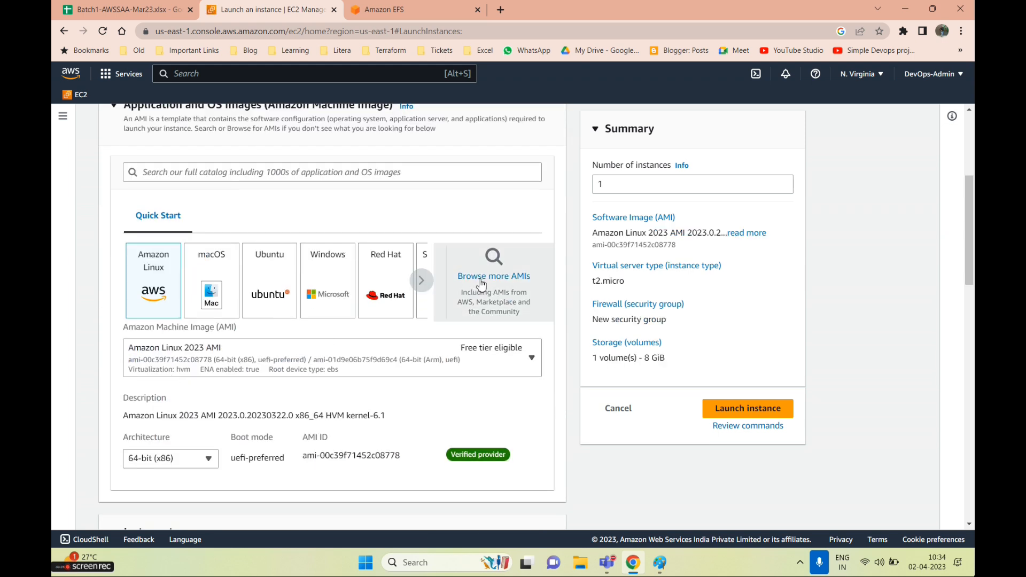
pyautogui.scroll(-2, 380, 293)
pyautogui.click(833, 406)
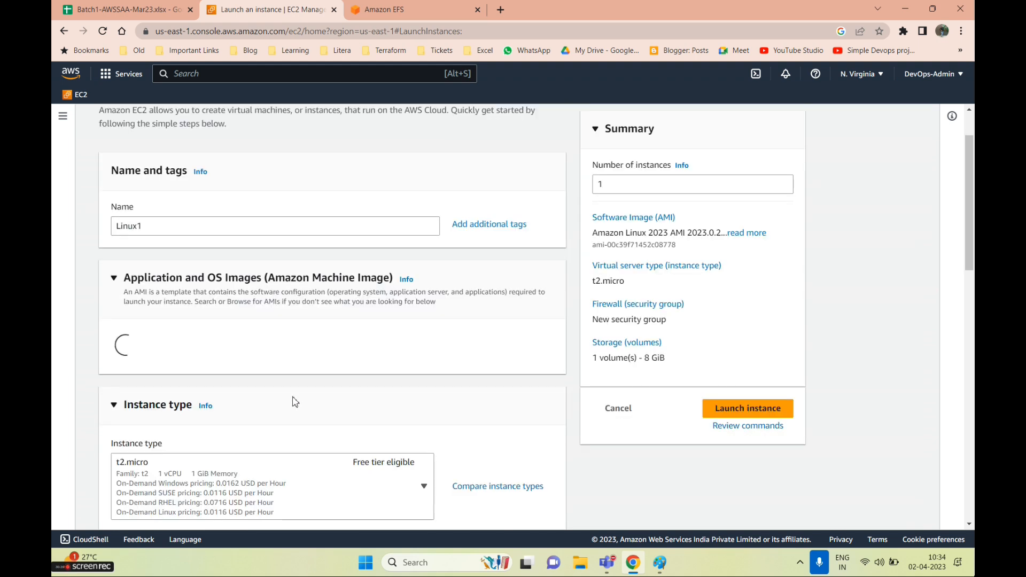
pyautogui.scroll(-7, 293, 399)
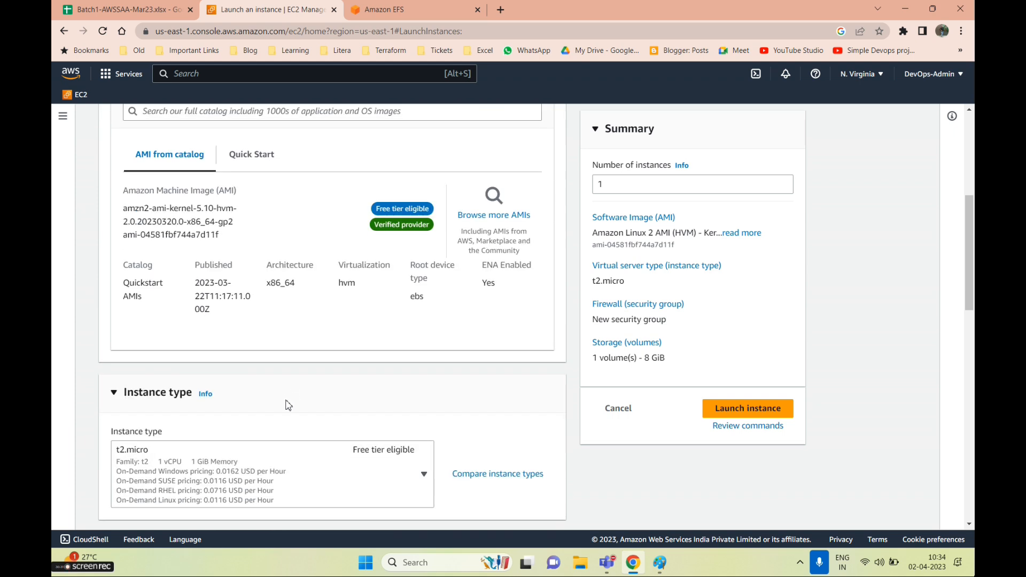
pyautogui.scroll(-2, 254, 399)
pyautogui.click(257, 259)
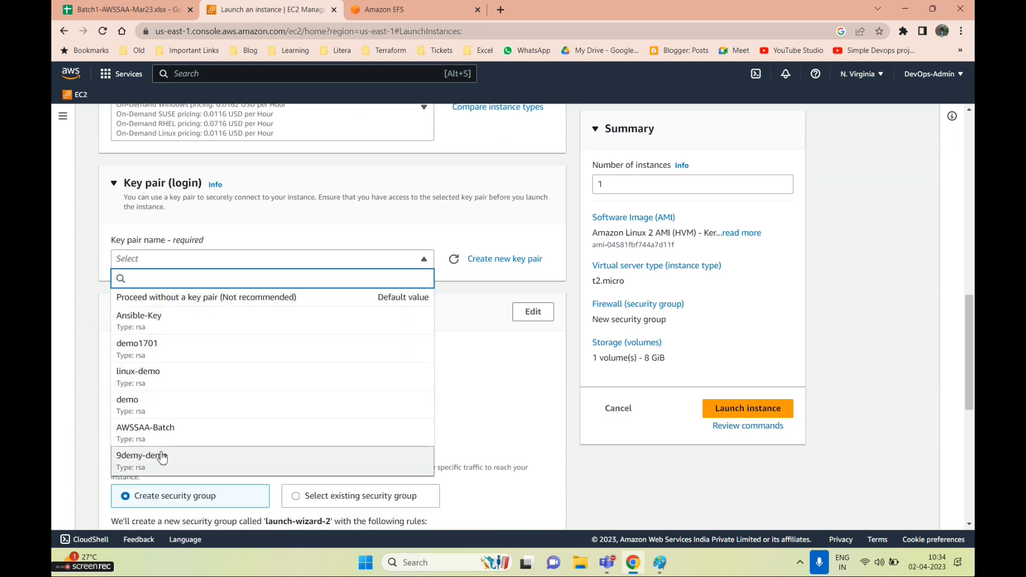
pyautogui.click(158, 438)
# Use the existing Batch1-AWSSAA security group, launch the instance, and return to Instances
pyautogui.scroll(-3, 267, 400)
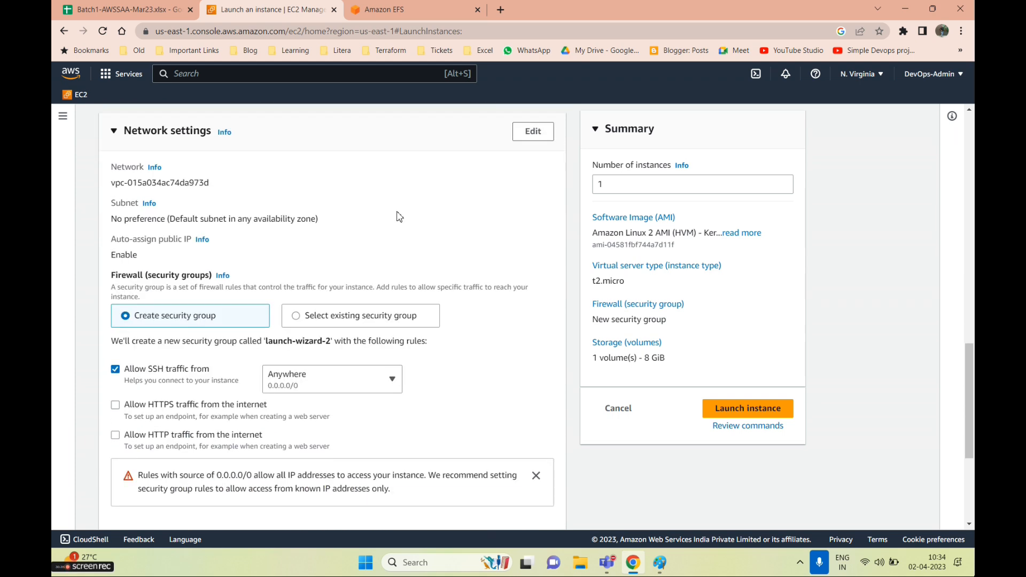
pyautogui.click(297, 320)
pyautogui.scroll(-1, 224, 363)
pyautogui.click(188, 305)
pyautogui.scroll(-2, 164, 468)
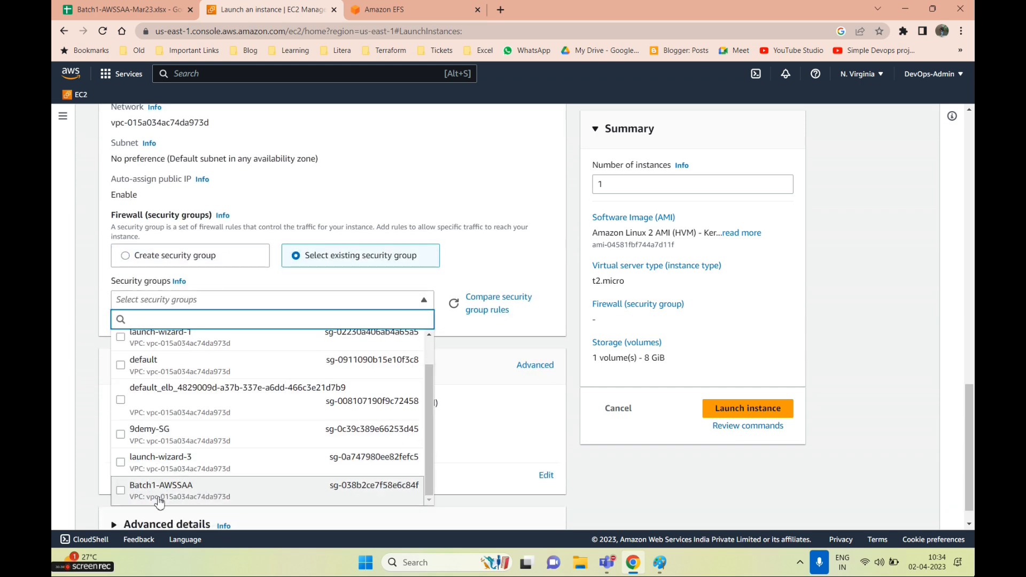
pyautogui.click(155, 485)
pyautogui.scroll(-1, 443, 420)
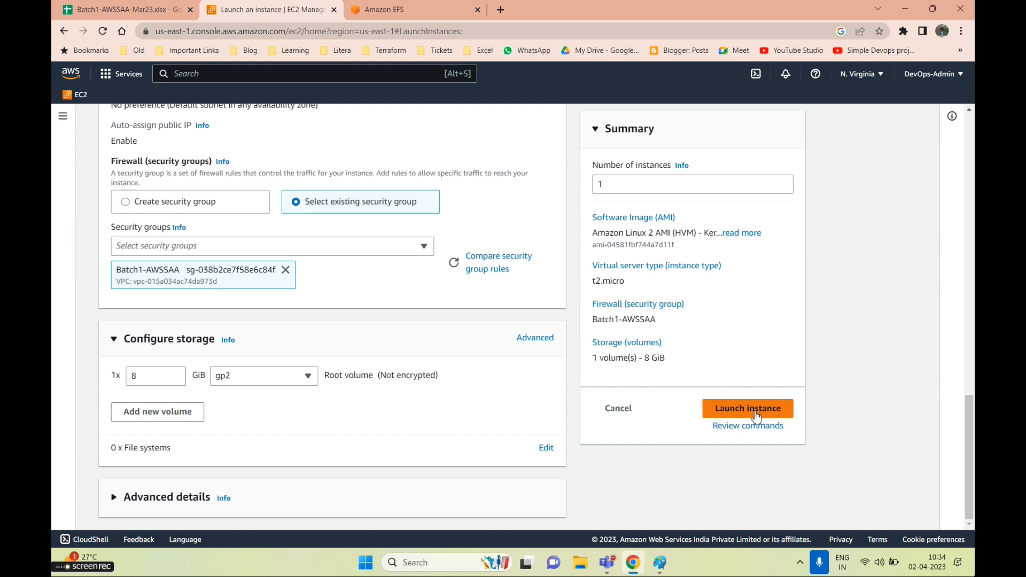
pyautogui.click(754, 415)
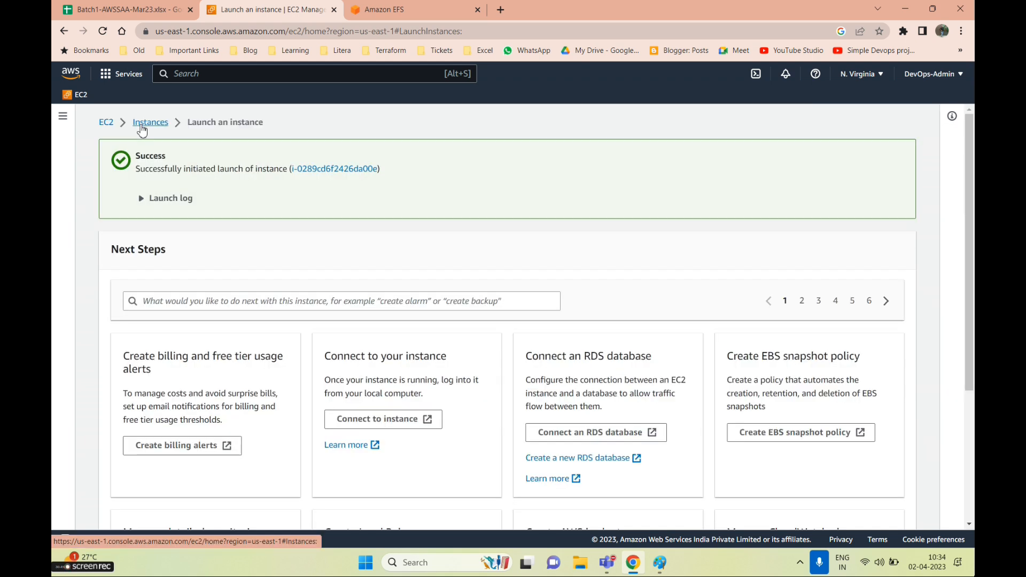
pyautogui.click(148, 122)
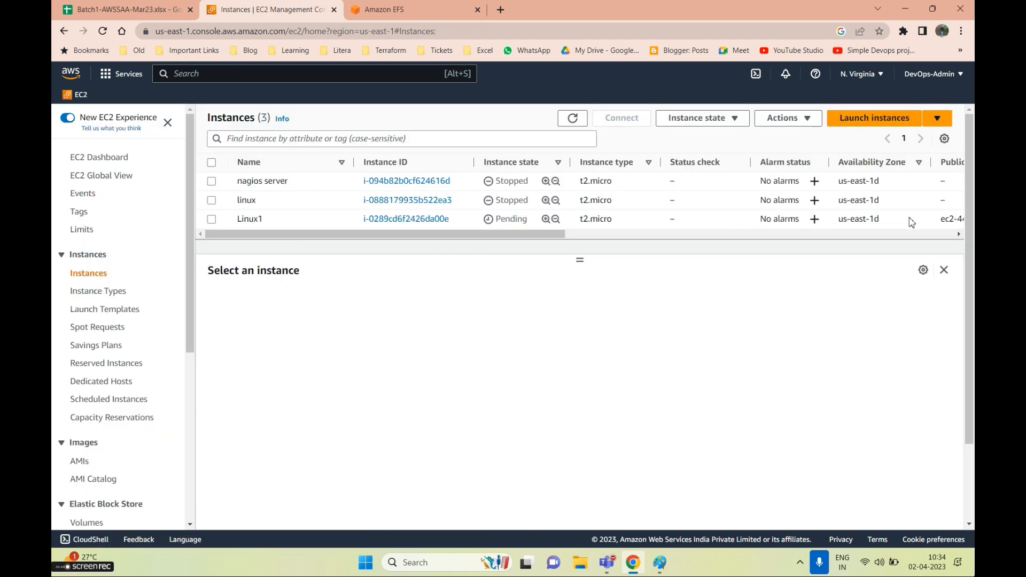
# Start launching another instance and name it linux2
pyautogui.click(861, 220)
pyautogui.click(876, 119)
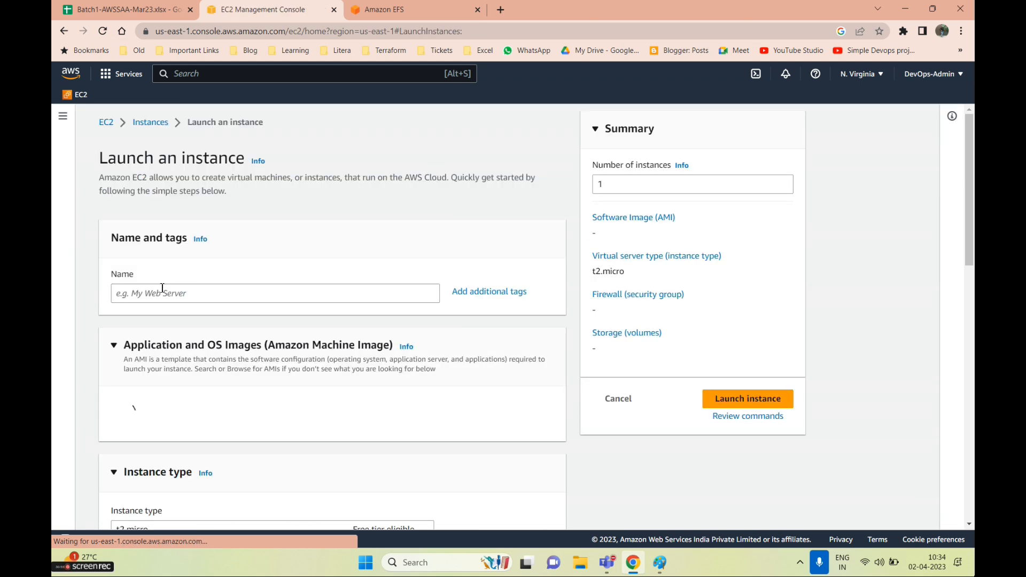
pyautogui.click(182, 302)
pyautogui.write('l')
pyautogui.press('BackSpace')
pyautogui.write('linux2')
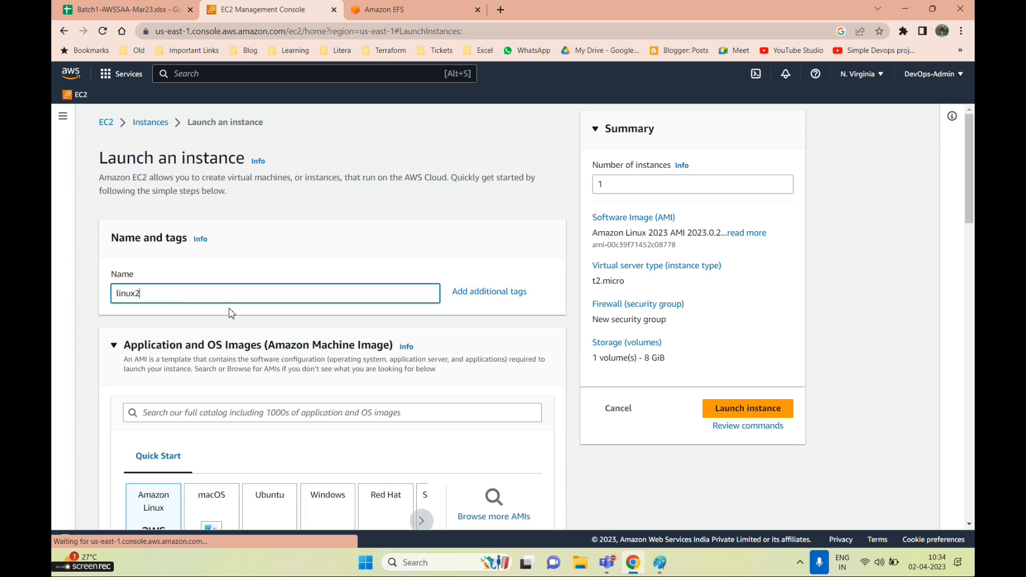
# Choose the Amazon Linux 2 AMI and the AWSSAA-Batch key pair
pyautogui.scroll(-5, 223, 367)
pyautogui.click(479, 227)
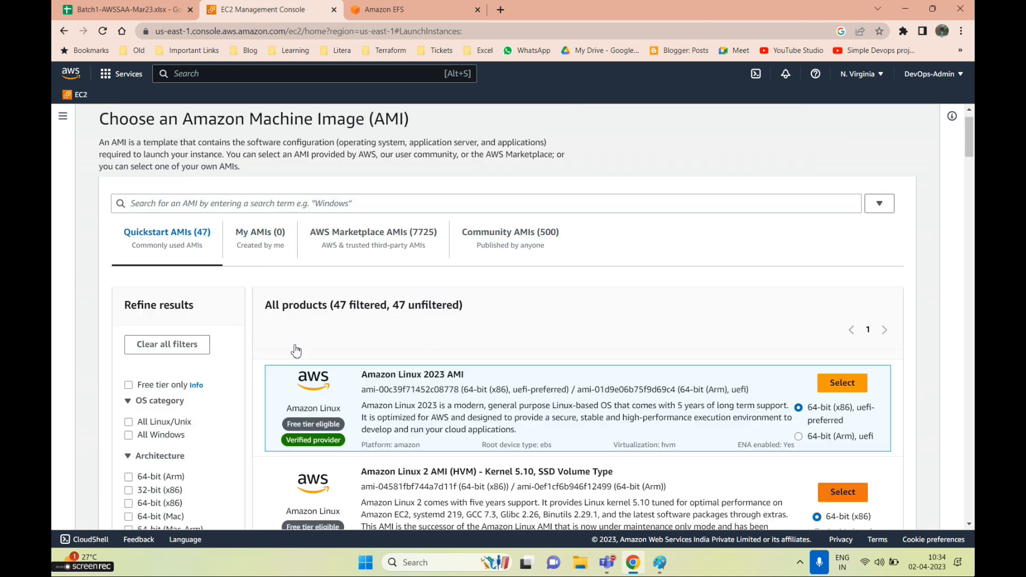
pyautogui.click(837, 493)
pyautogui.scroll(-5, 275, 357)
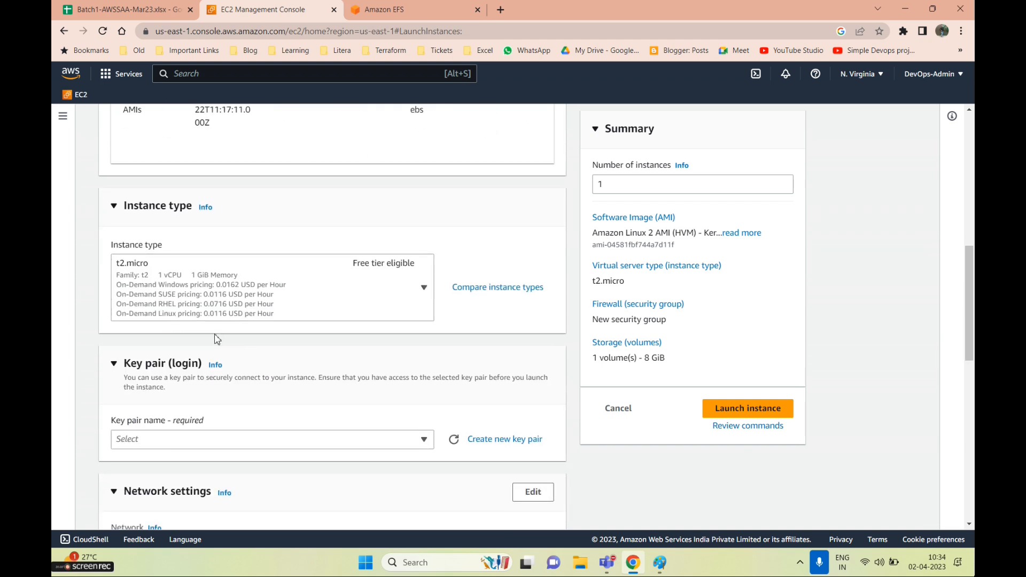
pyautogui.scroll(-1, 216, 339)
pyautogui.click(183, 378)
pyautogui.scroll(-2, 164, 477)
pyautogui.scroll(-1, 162, 472)
pyautogui.click(155, 444)
# Edit network settings to use the us-east-1e subnet
pyautogui.scroll(-3, 374, 355)
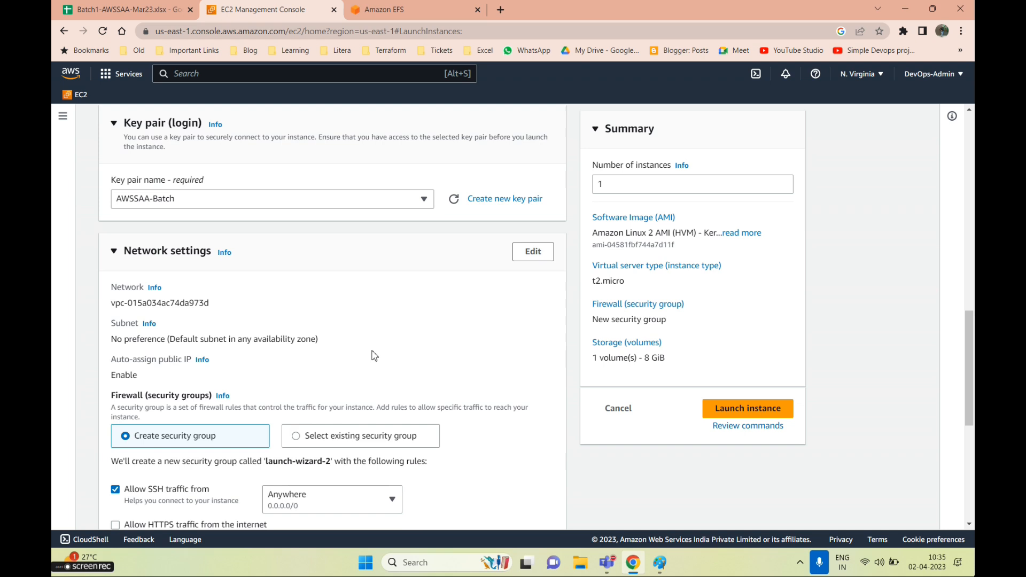
pyautogui.click(533, 252)
pyautogui.scroll(-1, 214, 336)
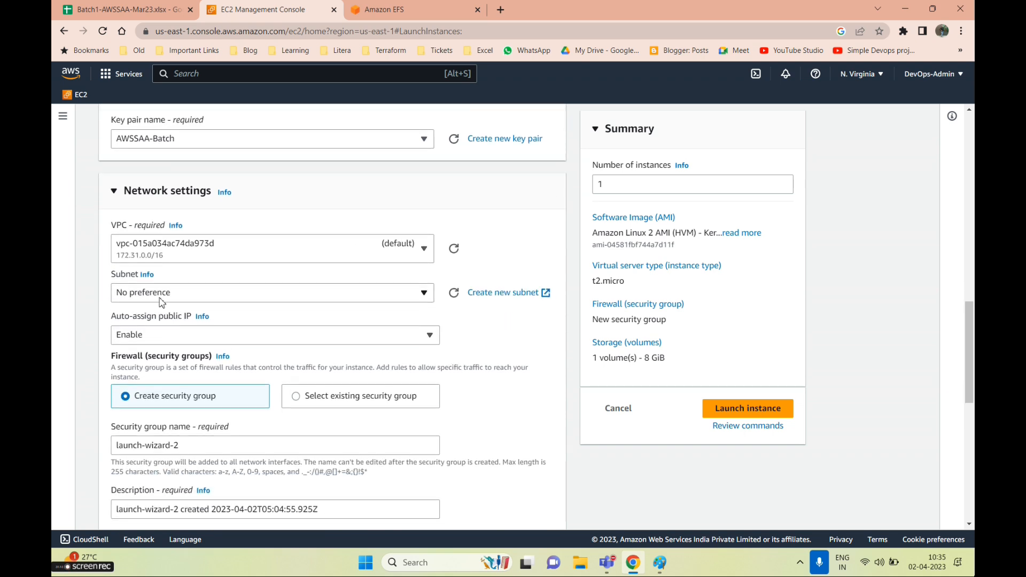
pyautogui.click(162, 300)
pyautogui.click(192, 366)
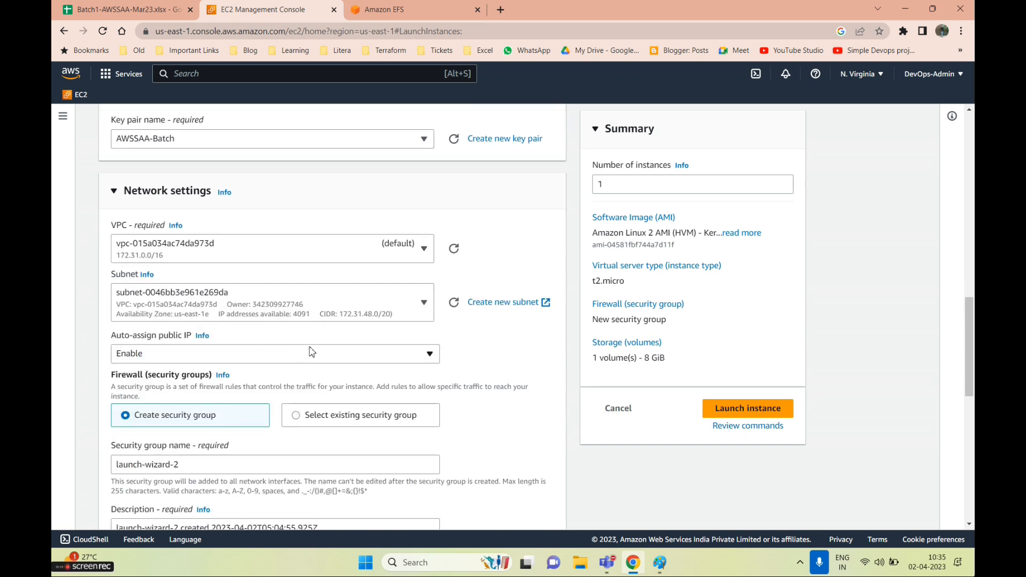
pyautogui.scroll(-4, 309, 350)
# Attach the existing Batch1-AWSSAA security group, launch linux2, and return to Instances
pyautogui.click(295, 237)
pyautogui.click(183, 287)
pyautogui.scroll(-1, 169, 470)
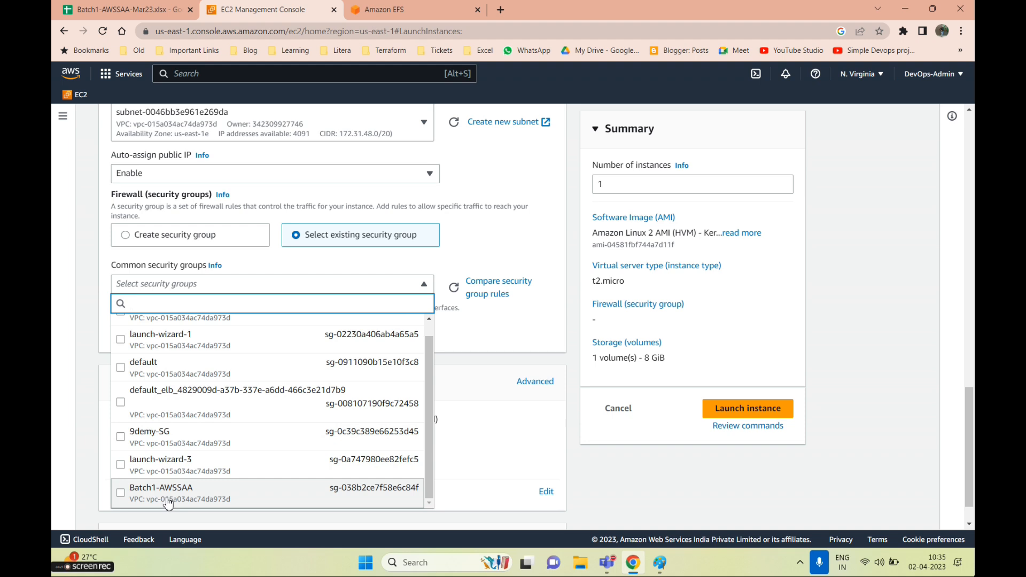
pyautogui.scroll(1, 177, 452)
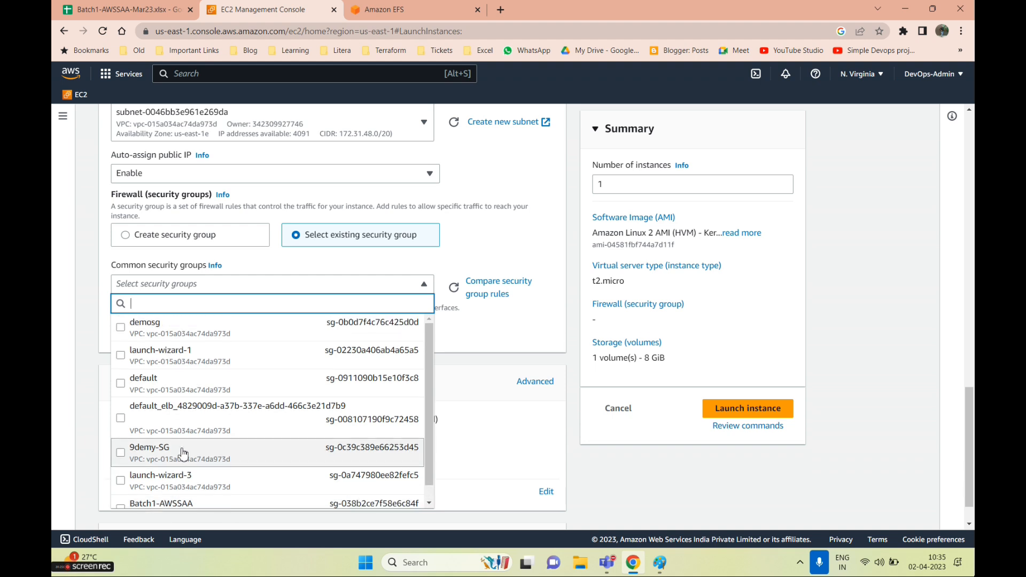
pyautogui.scroll(-1, 178, 481)
pyautogui.click(233, 488)
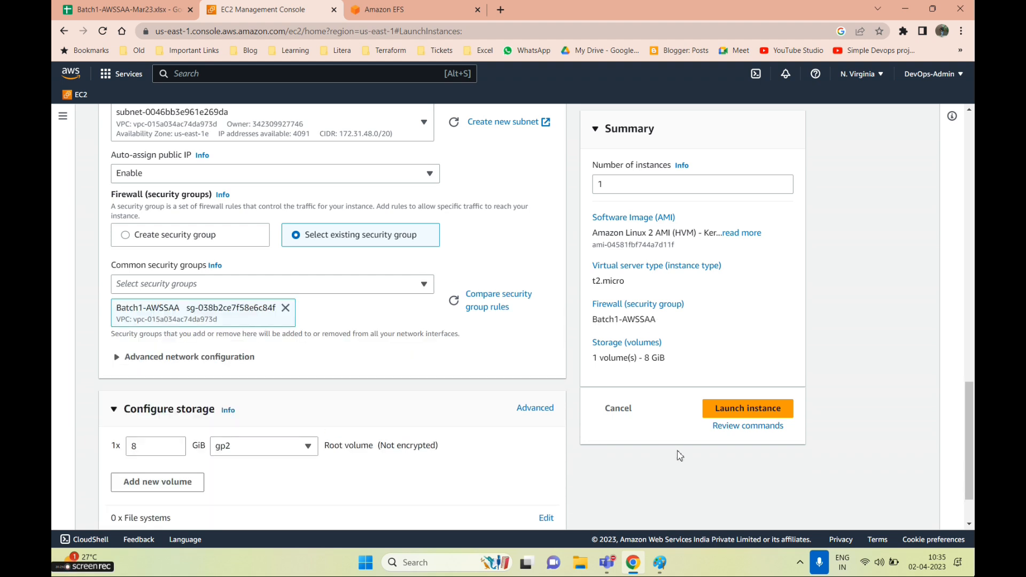
pyautogui.scroll(-2, 426, 426)
pyautogui.click(767, 413)
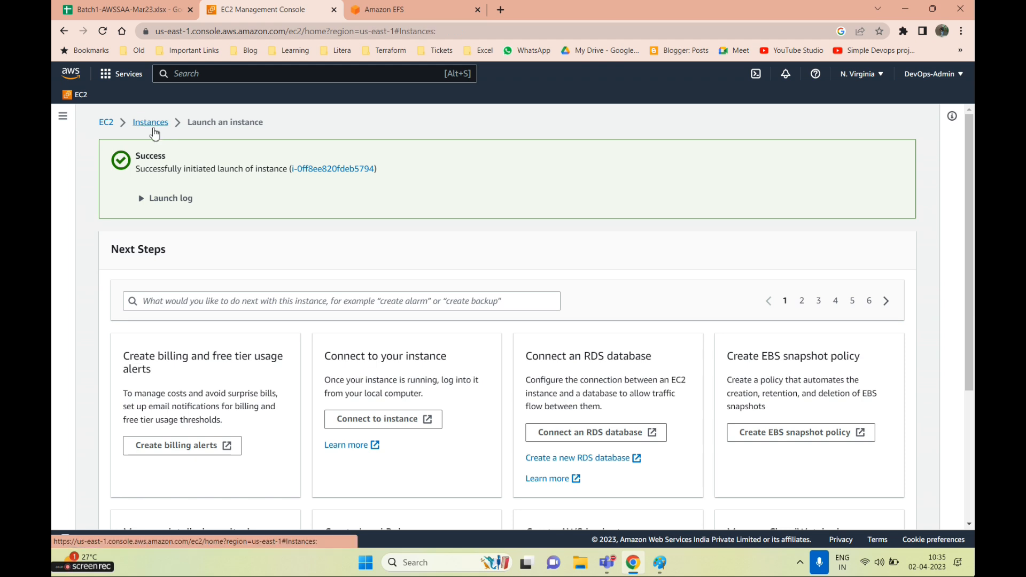
pyautogui.click(153, 129)
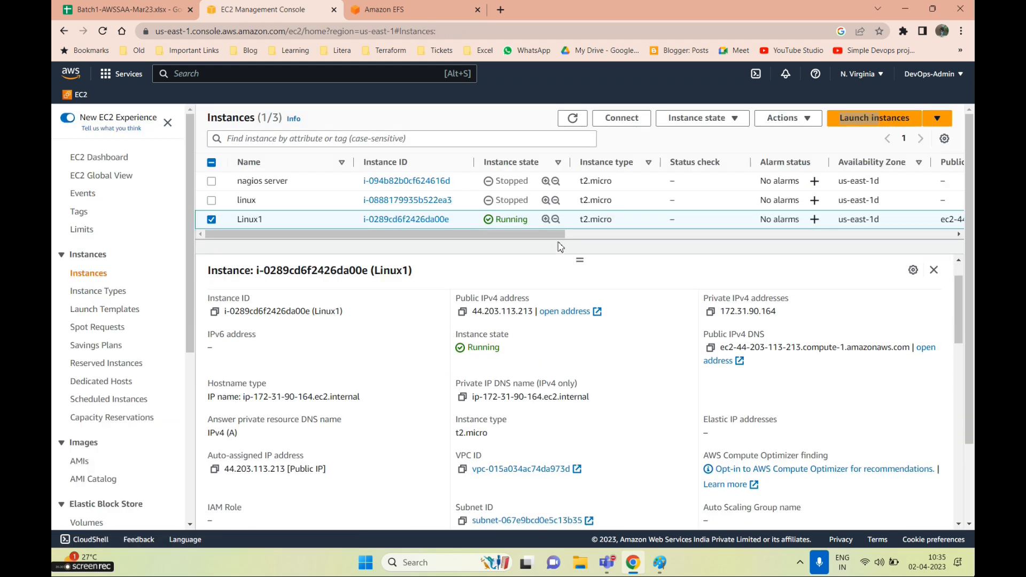
# Refresh the instance list and launch MobaXterm from Windows search
pyautogui.click(568, 117)
pyautogui.click(407, 562)
pyautogui.write('mo')
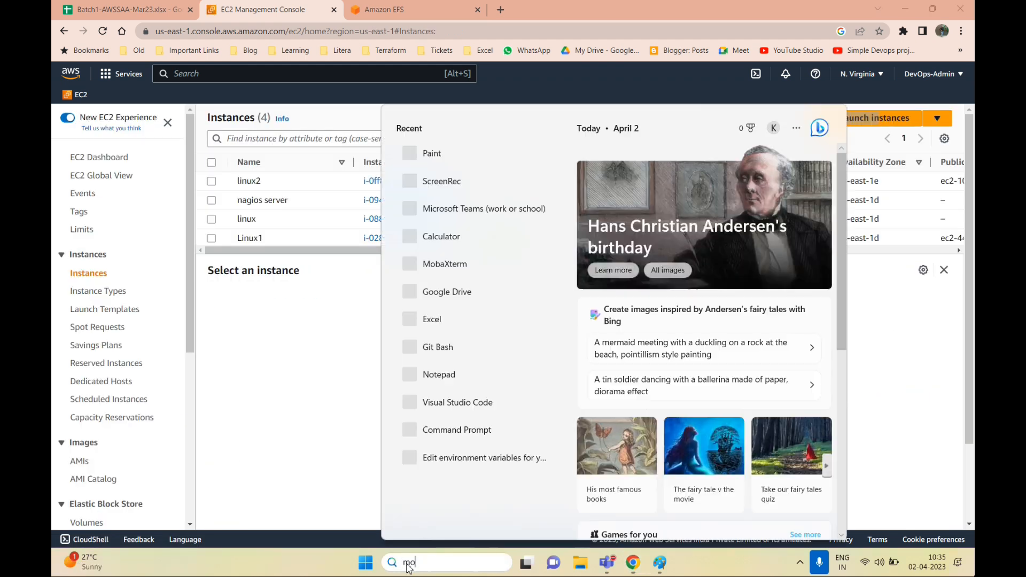
pyautogui.write('baxterm')
pyautogui.press('Return')
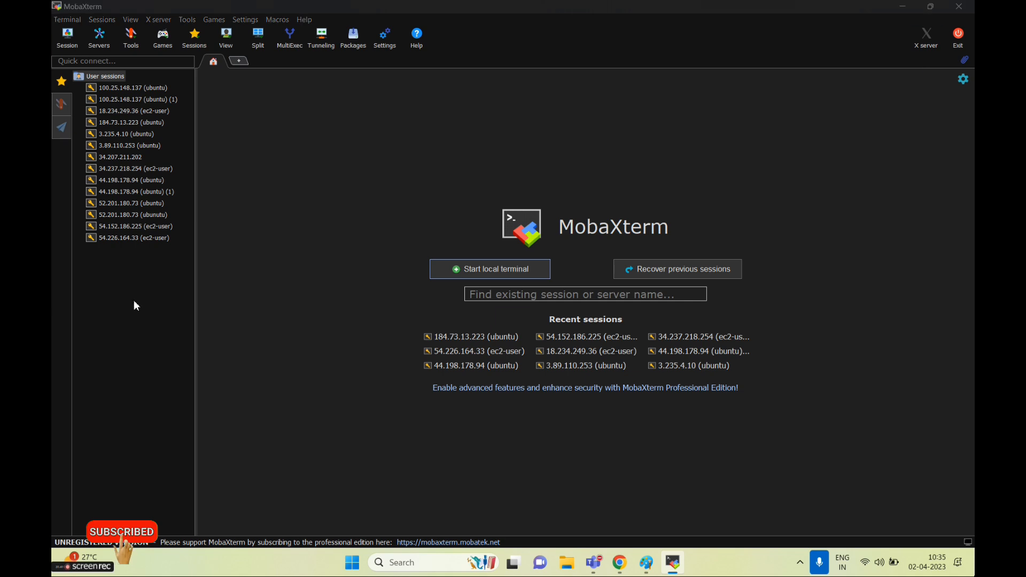
# Copy Linux1's public IPv4 address and switch to MobaXterm
pyautogui.hotkey('alt', 'Tab')
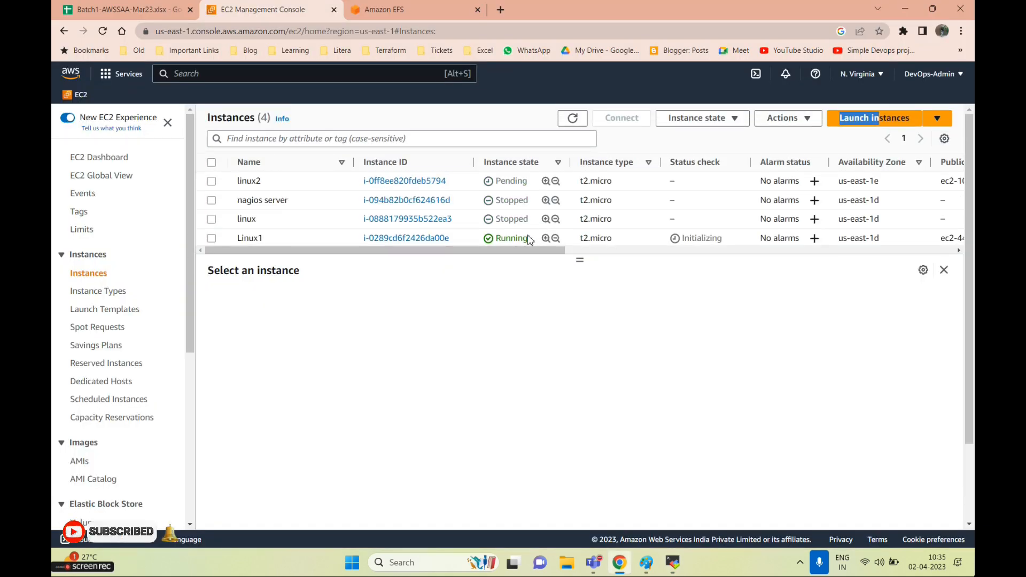
pyautogui.click(212, 238)
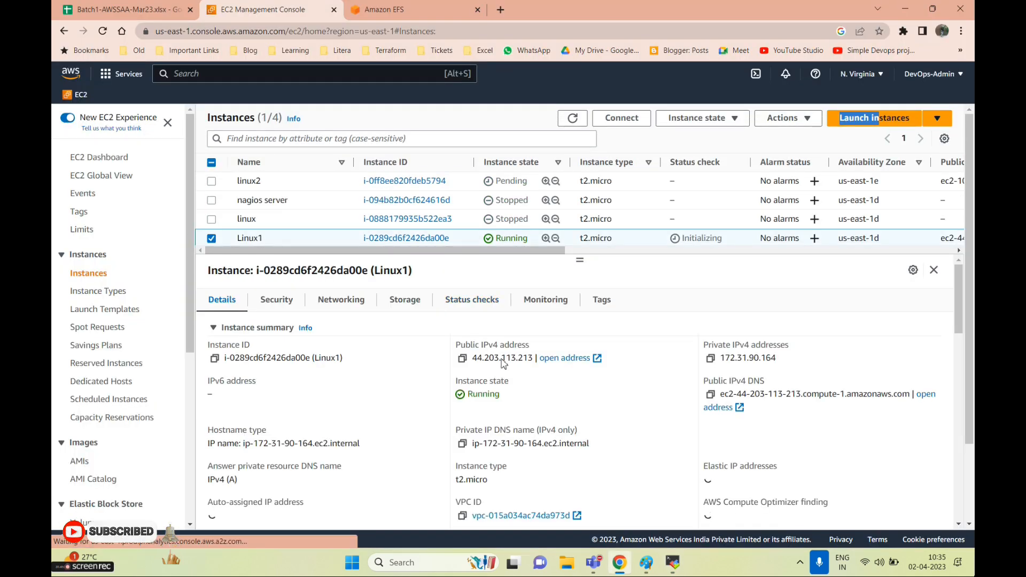
pyautogui.click(462, 358)
pyautogui.hotkey('alt', 'Tab')
# Start a new MobaXterm SSH session to Linux1's public address 44.203.113.213 as user ec2-user
pyautogui.click(64, 36)
pyautogui.click(295, 166)
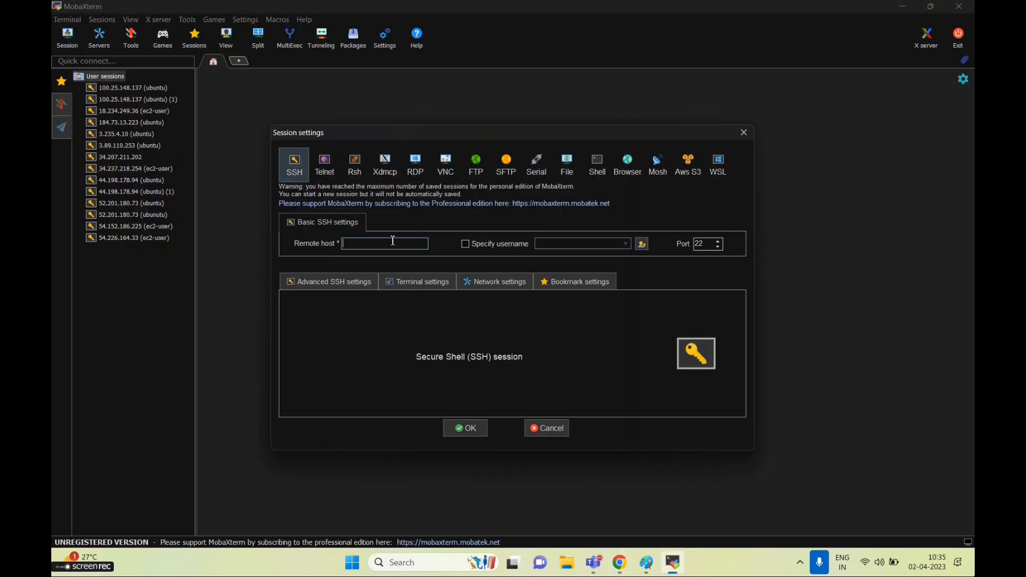
pyautogui.click(391, 247)
pyautogui.hotkey('ctrl', 'v')
pyautogui.click(465, 244)
pyautogui.write('ec2')
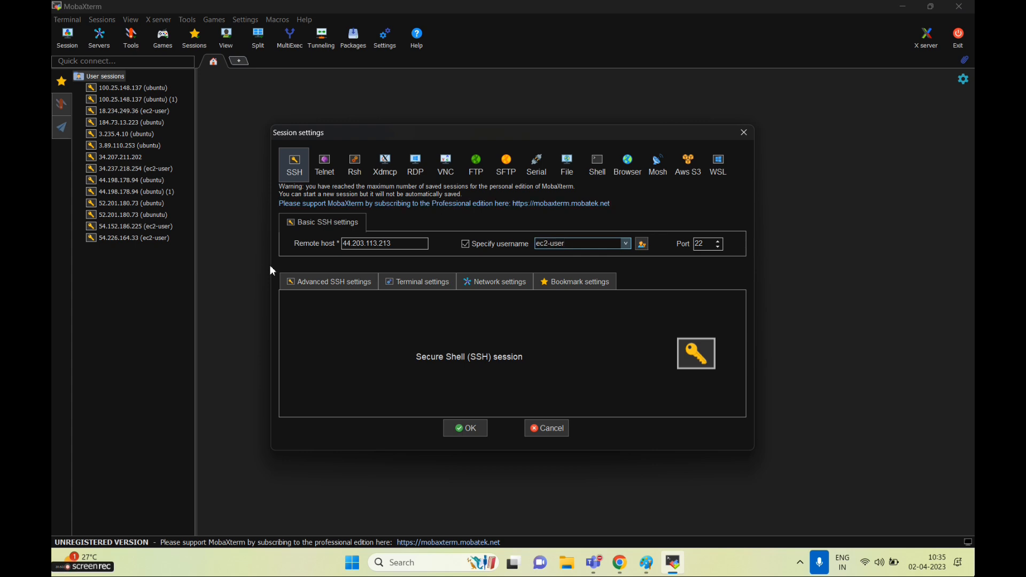
pyautogui.write('-user')
# Authenticate with the AWSSAA-Batch private key, name the session Linux1, connect and accept the host key
pyautogui.click(321, 281)
pyautogui.click(358, 379)
pyautogui.click(499, 380)
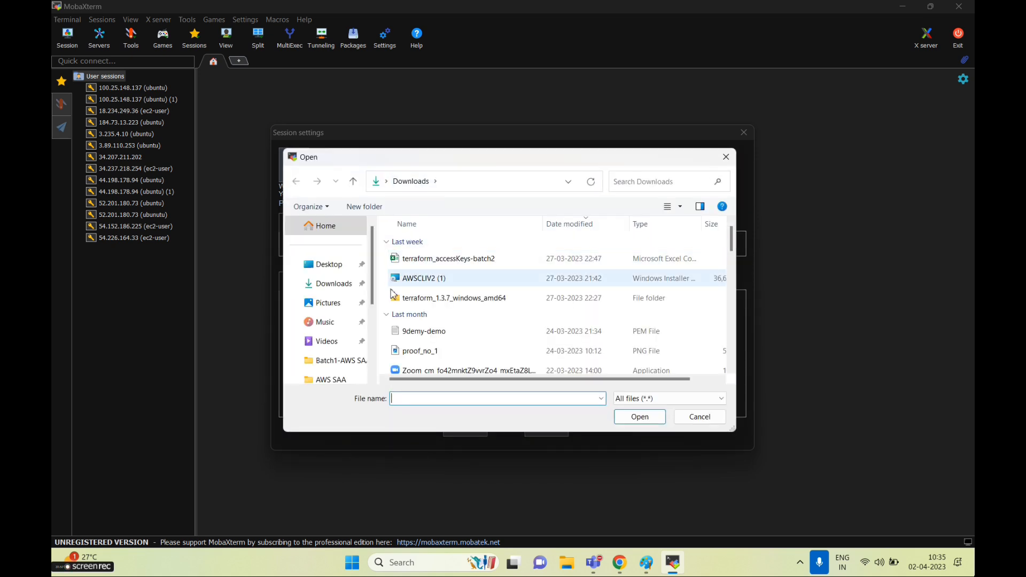
pyautogui.click(328, 264)
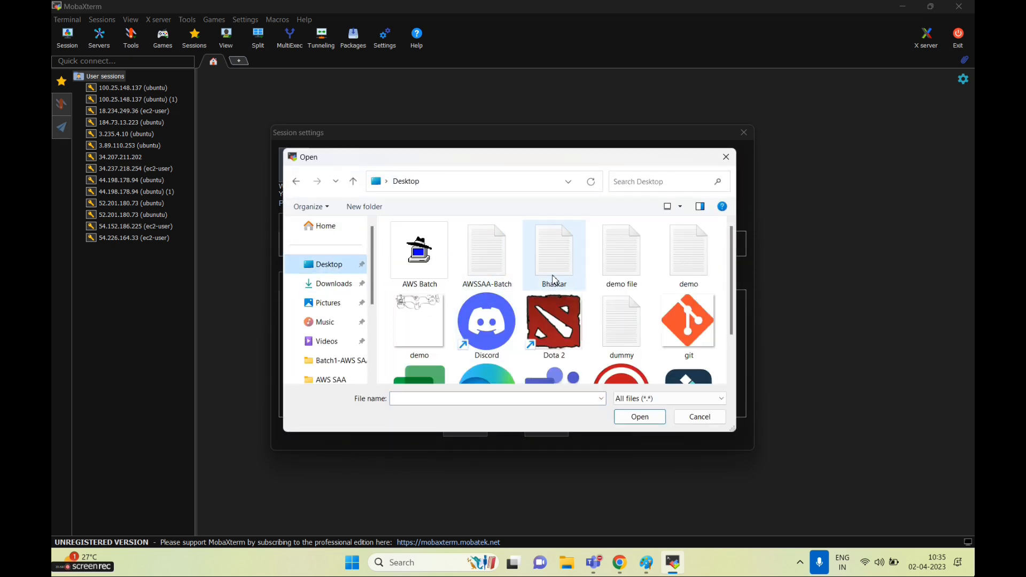
pyautogui.doubleClick(496, 280)
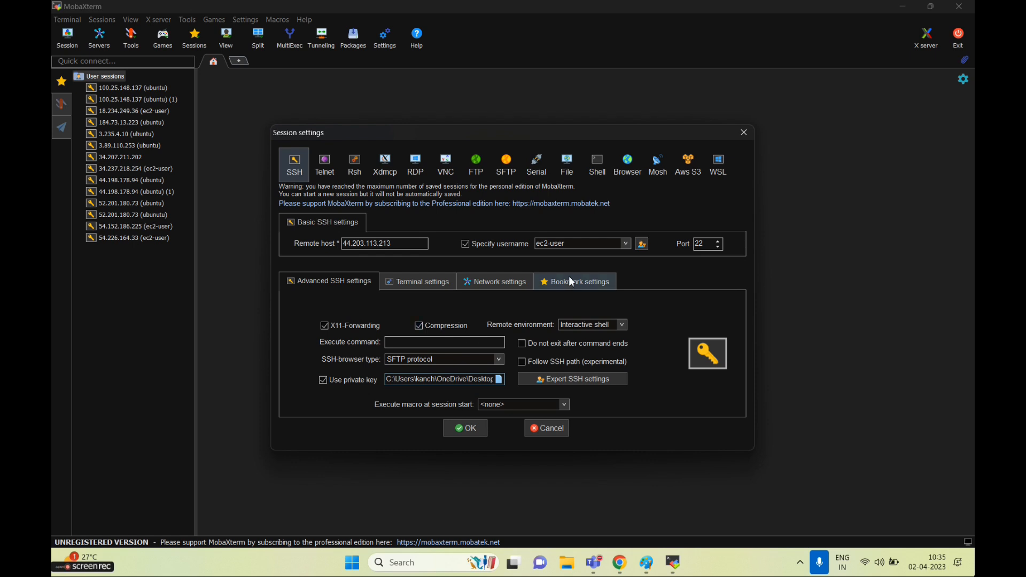
pyautogui.click(571, 281)
pyautogui.write('Linux1')
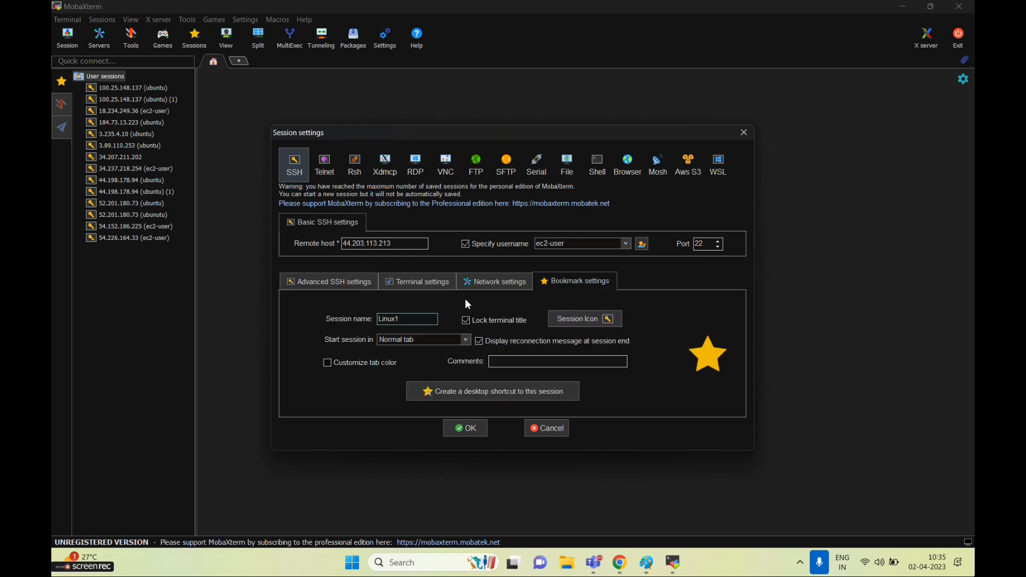
pyautogui.click(468, 431)
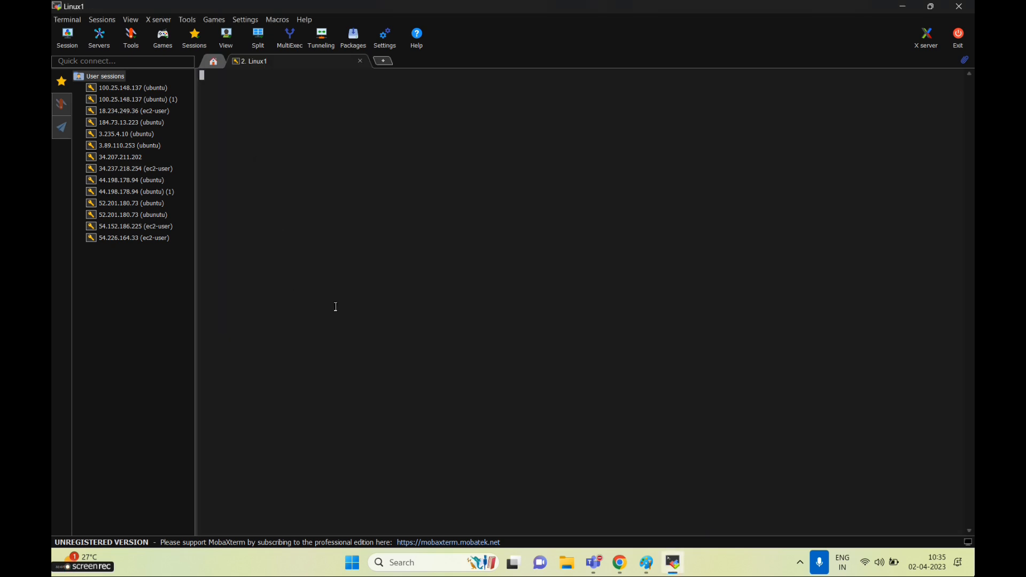
pyautogui.click(439, 315)
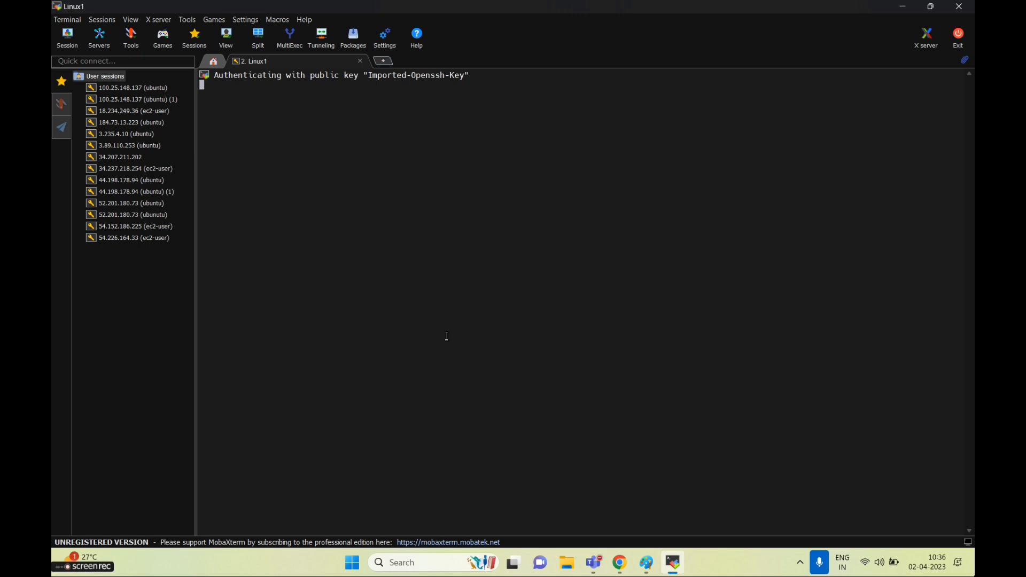
# Copy linux2's public IPv4 address from the EC2 instances list
pyautogui.hotkey('alt', 'Tab')
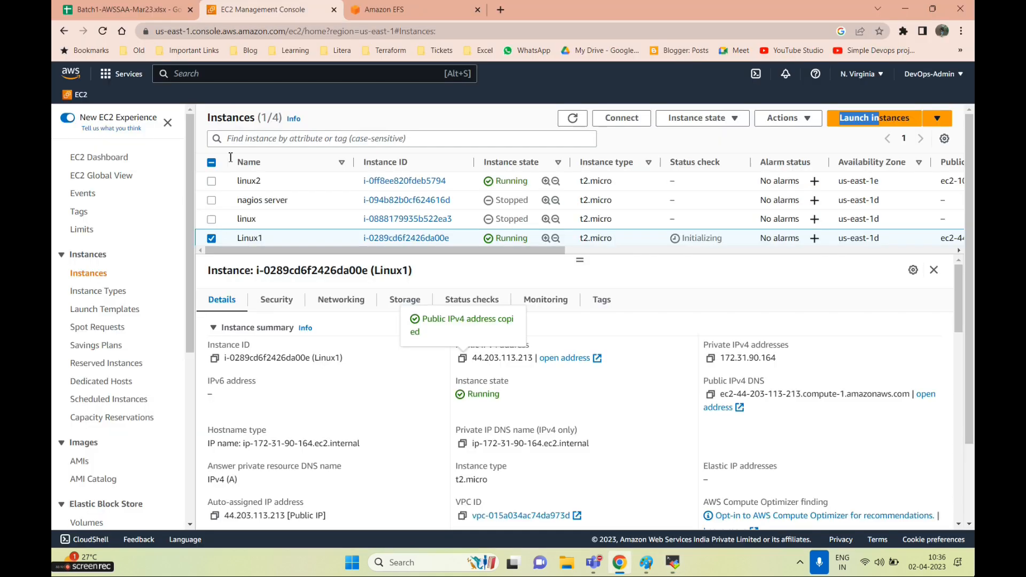
pyautogui.click(211, 239)
pyautogui.click(211, 182)
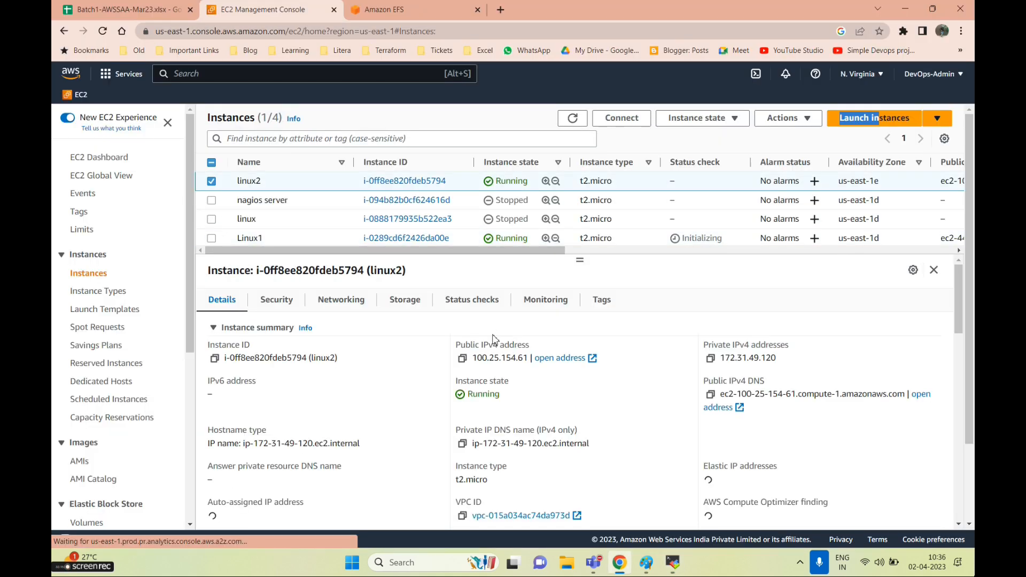
pyautogui.click(462, 358)
pyautogui.hotkey('alt', 'Tab')
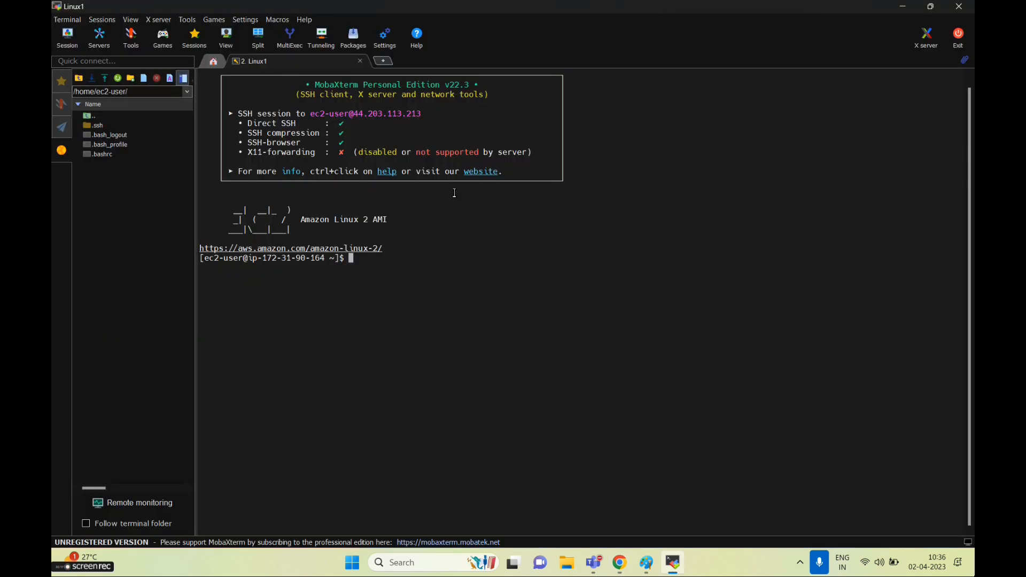
# Start another SSH session to linux2's public address 100.25.154.61 as user ec2-user
pyautogui.click(67, 38)
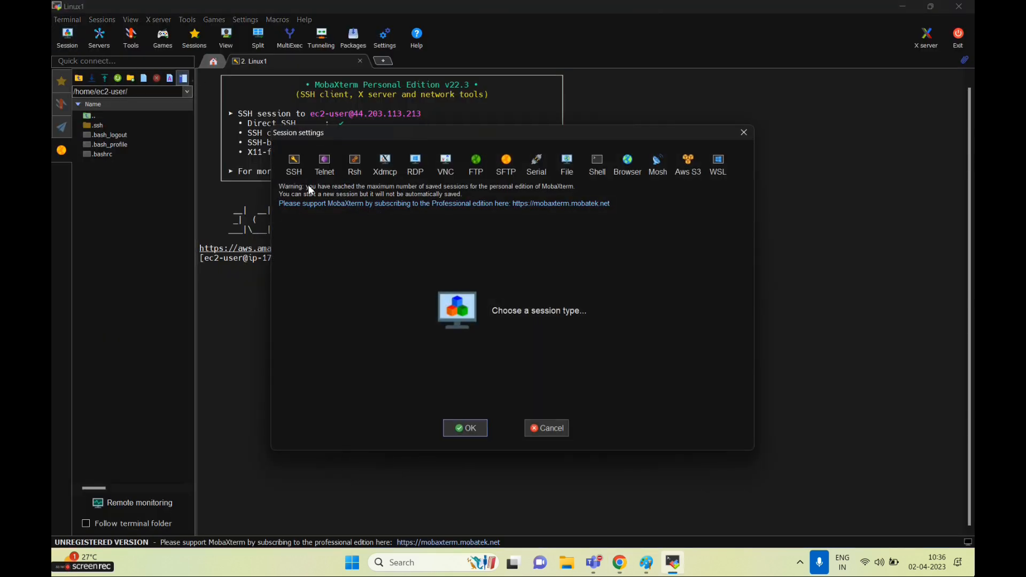
pyautogui.click(294, 165)
pyautogui.hotkey('ctrl', 'v')
pyautogui.click(474, 244)
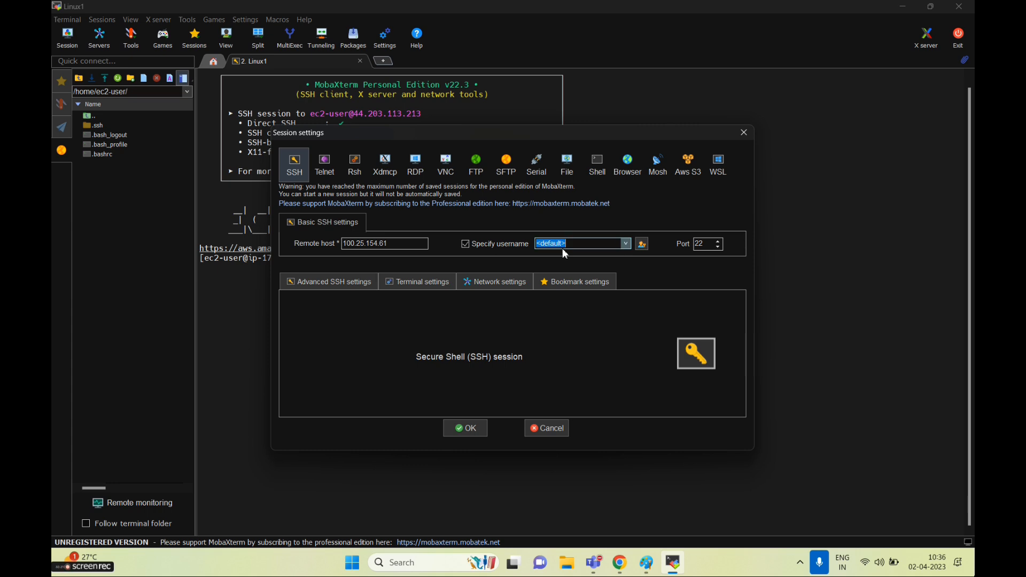
pyautogui.write('ec2-user')
# Use the AWSSAA-Batch private key, name the session Linux2, connect and trust the server's identity
pyautogui.click(334, 281)
pyautogui.click(498, 379)
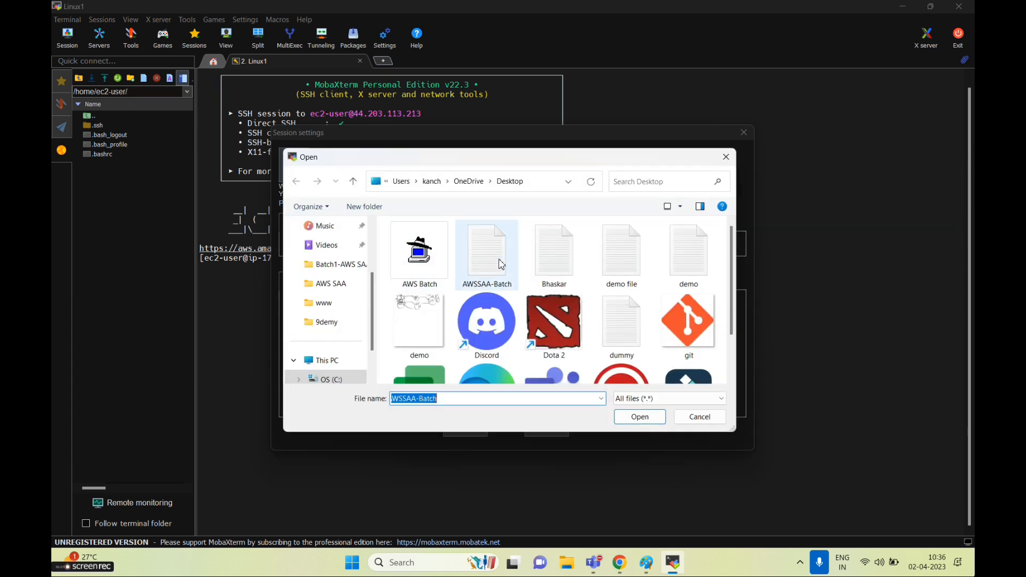
pyautogui.doubleClick(501, 263)
pyautogui.click(542, 286)
pyautogui.write('Linux2')
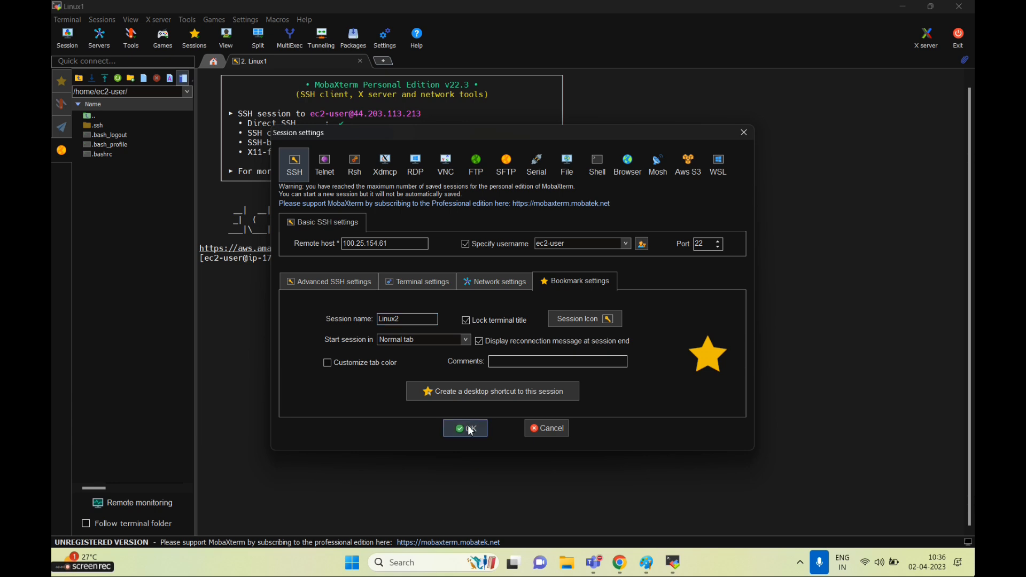
pyautogui.click(464, 428)
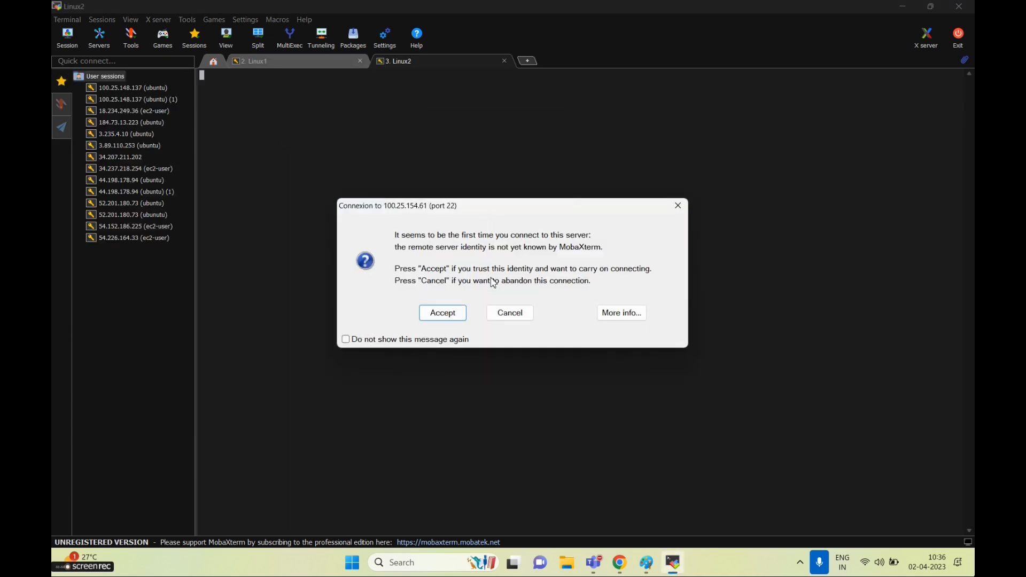
pyautogui.click(444, 310)
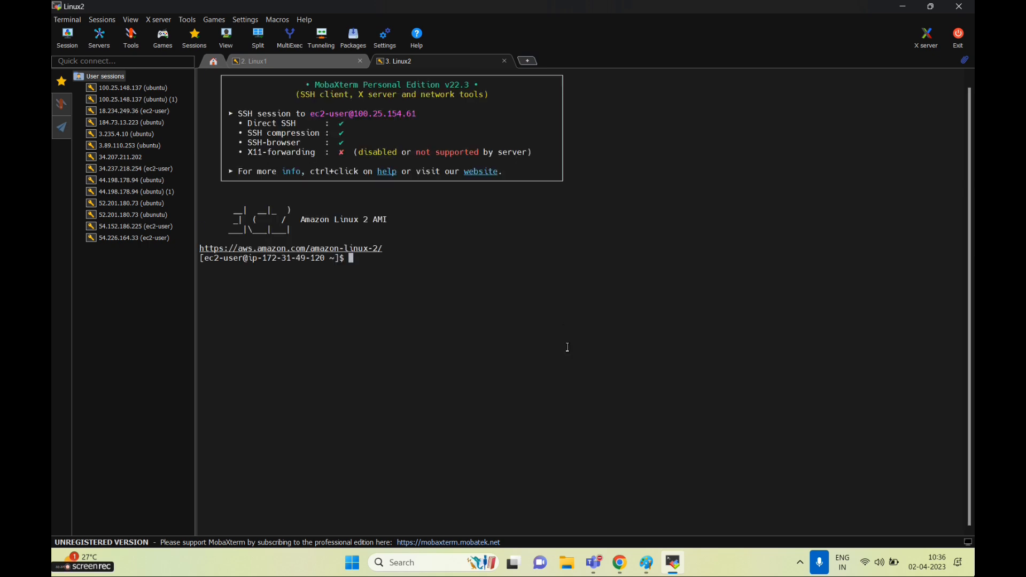
# Open the Batch1-AWSSAA security group from linux2's security details
pyautogui.moveTo(635, 558)
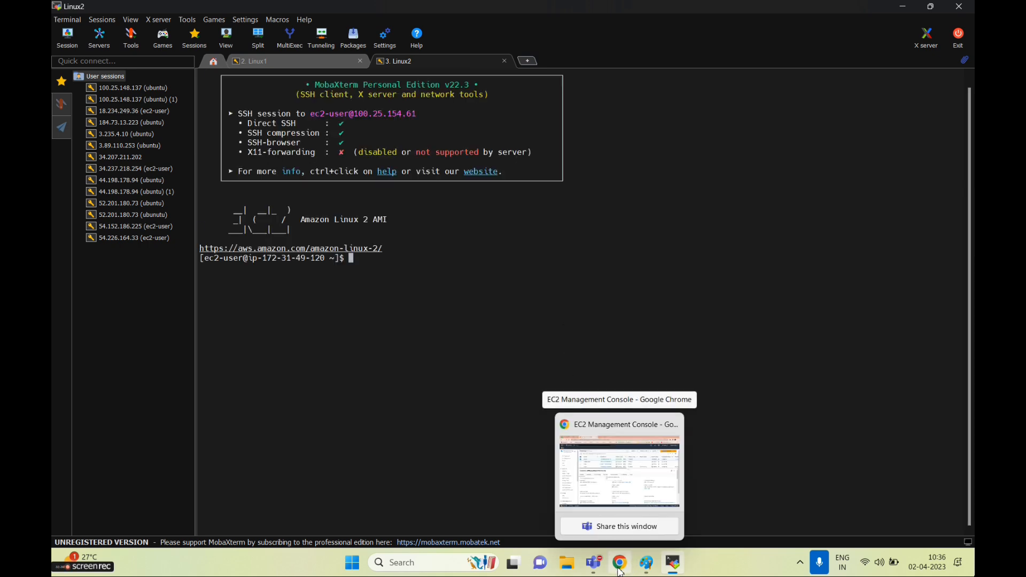
pyautogui.click(619, 470)
pyautogui.click(211, 181)
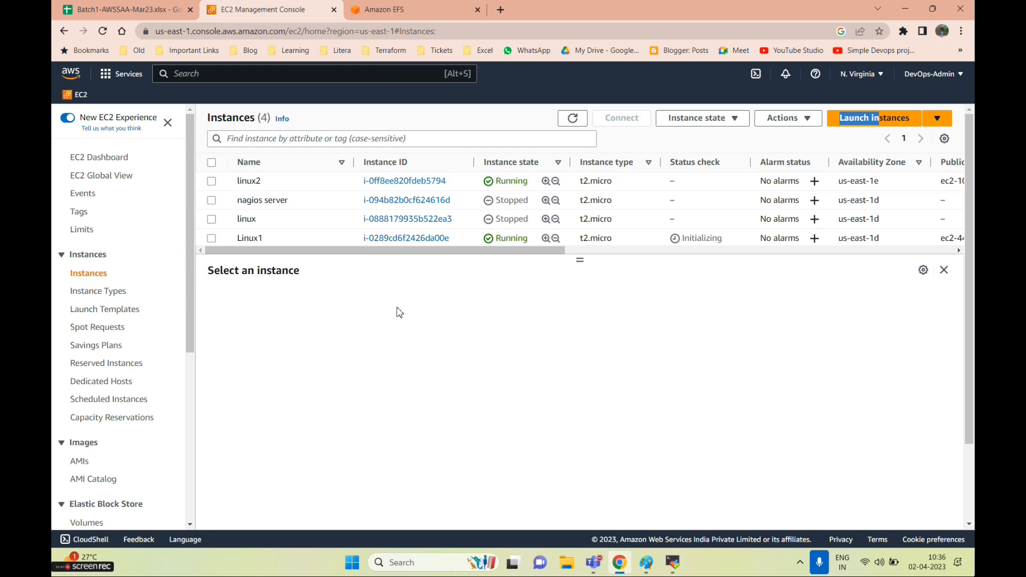
pyautogui.click(212, 181)
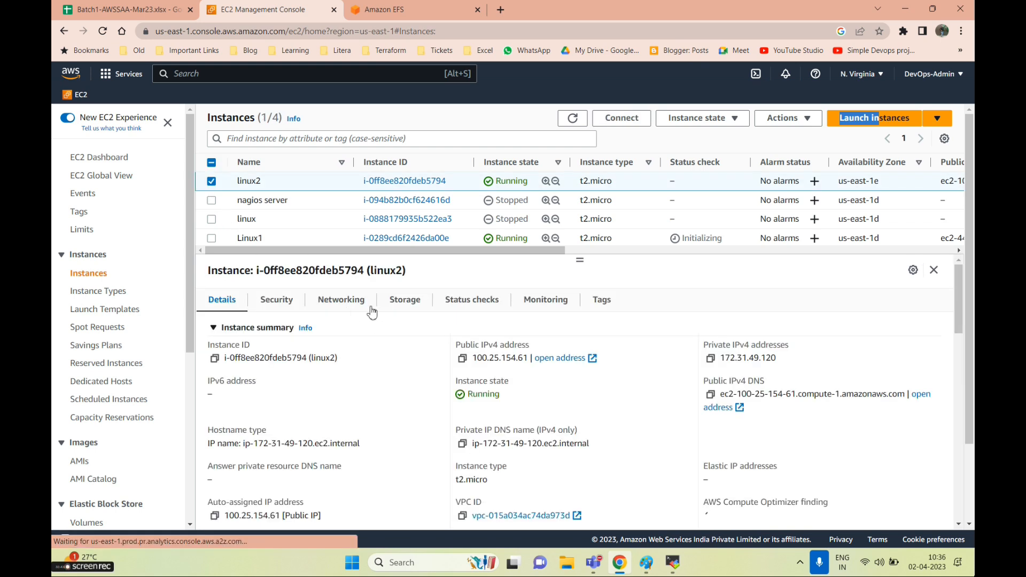
pyautogui.click(276, 299)
pyautogui.scroll(-2, 494, 374)
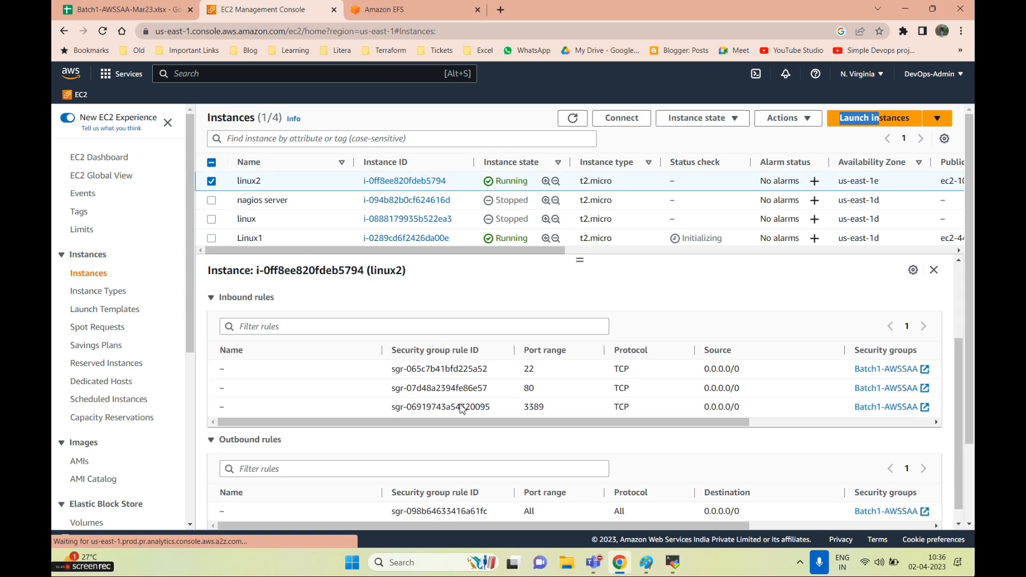
pyautogui.scroll(3, 594, 406)
pyautogui.scroll(-3, 418, 426)
pyautogui.scroll(1, 394, 426)
pyautogui.scroll(2, 393, 426)
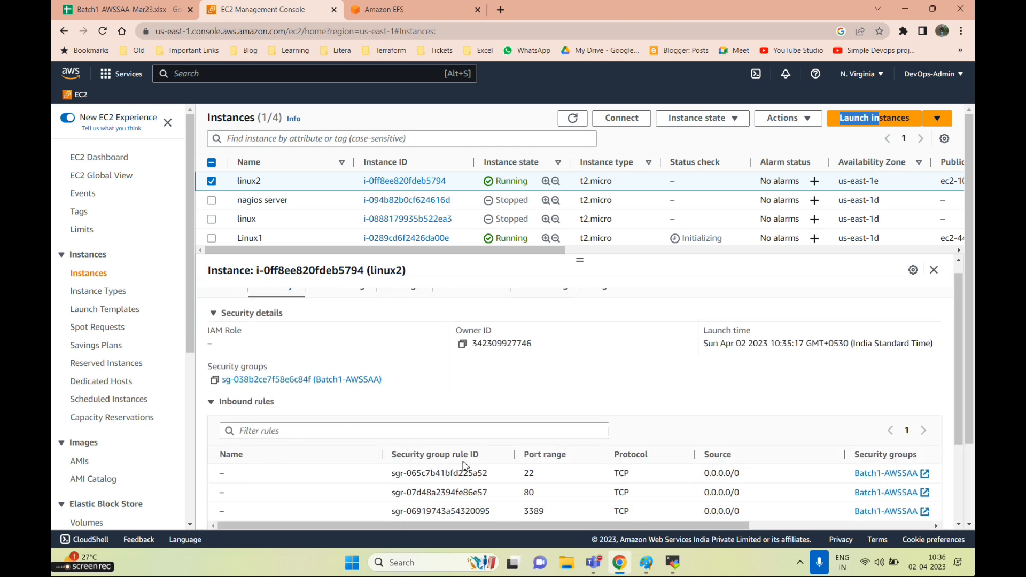
pyautogui.scroll(-1, 628, 489)
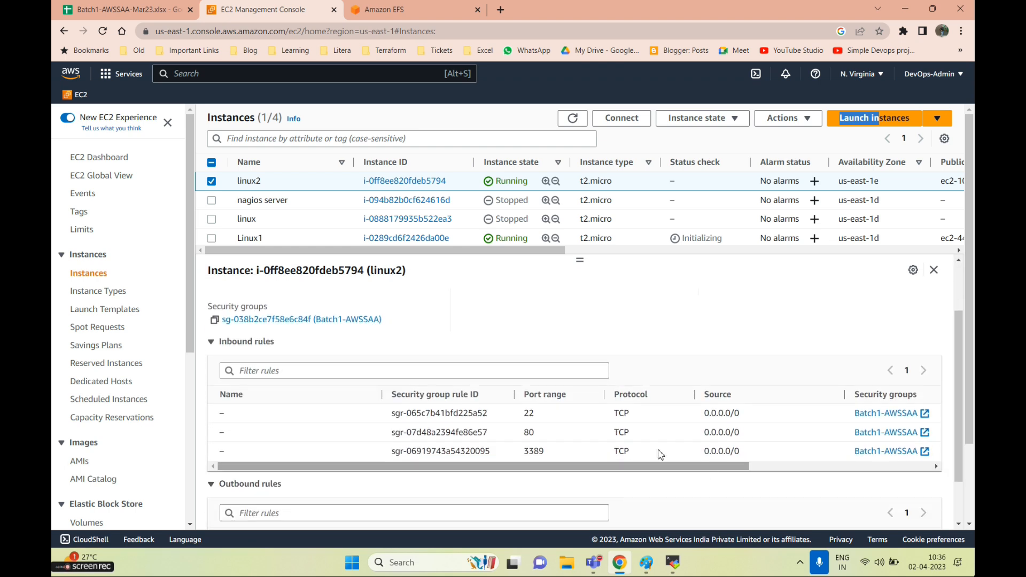
pyautogui.click(293, 320)
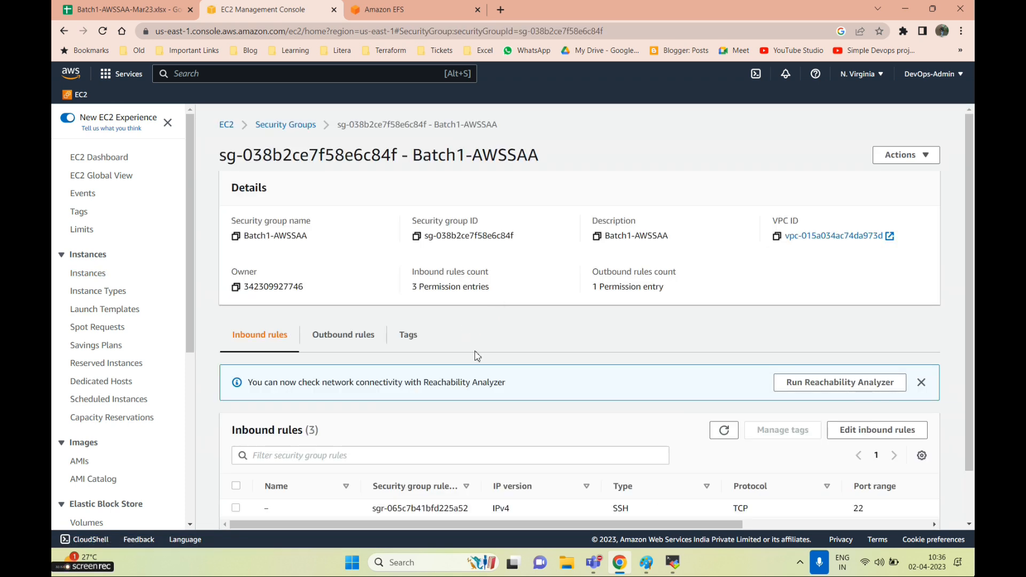
# Add an inbound NFS rule on port 2049 from anywhere (0.0.0.0/0) and save the rules
pyautogui.scroll(-1, 797, 332)
pyautogui.click(877, 371)
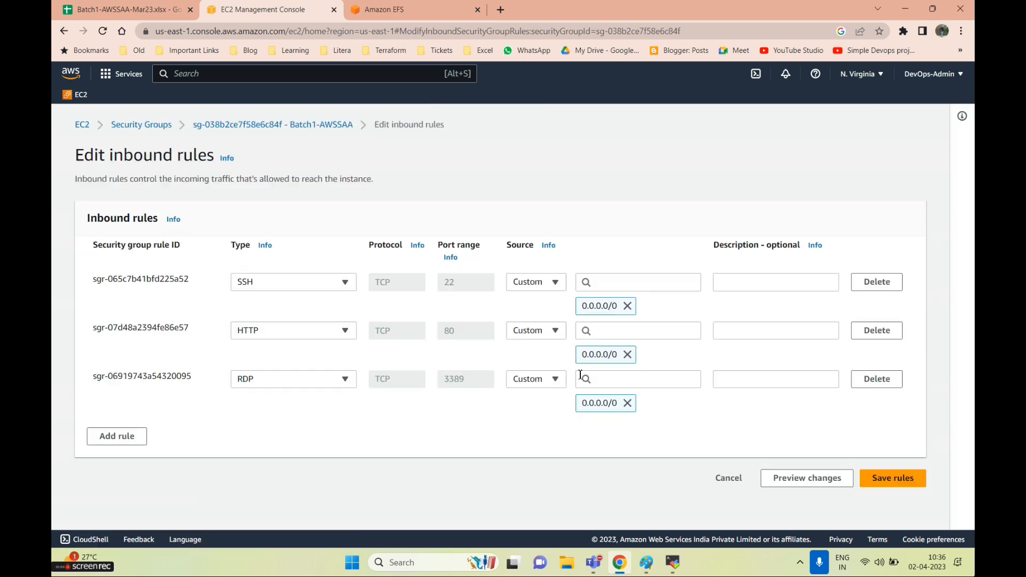
pyautogui.click(131, 440)
pyautogui.click(263, 426)
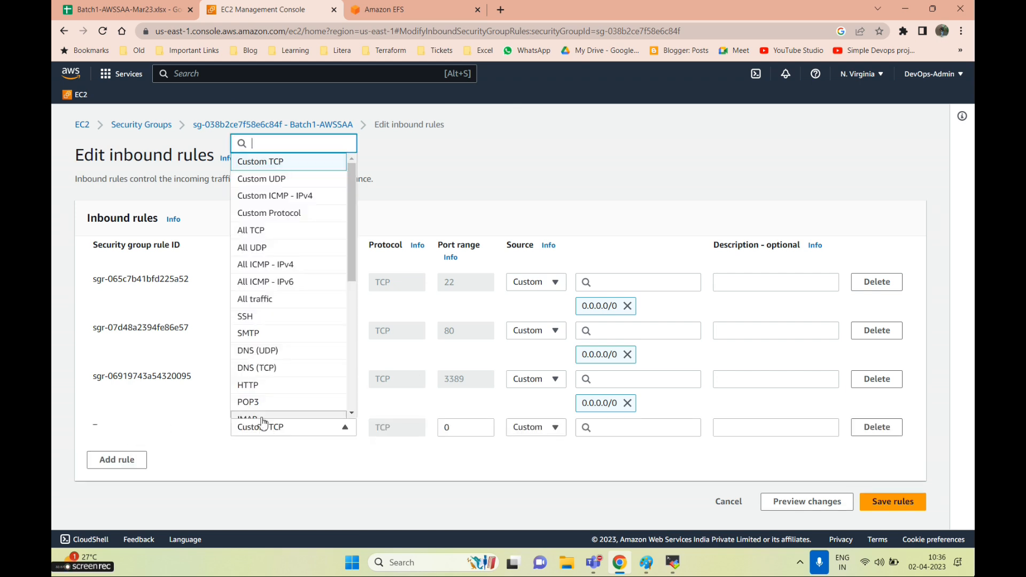
pyautogui.write('nfs')
pyautogui.press('Tab')
pyautogui.press('Tab')
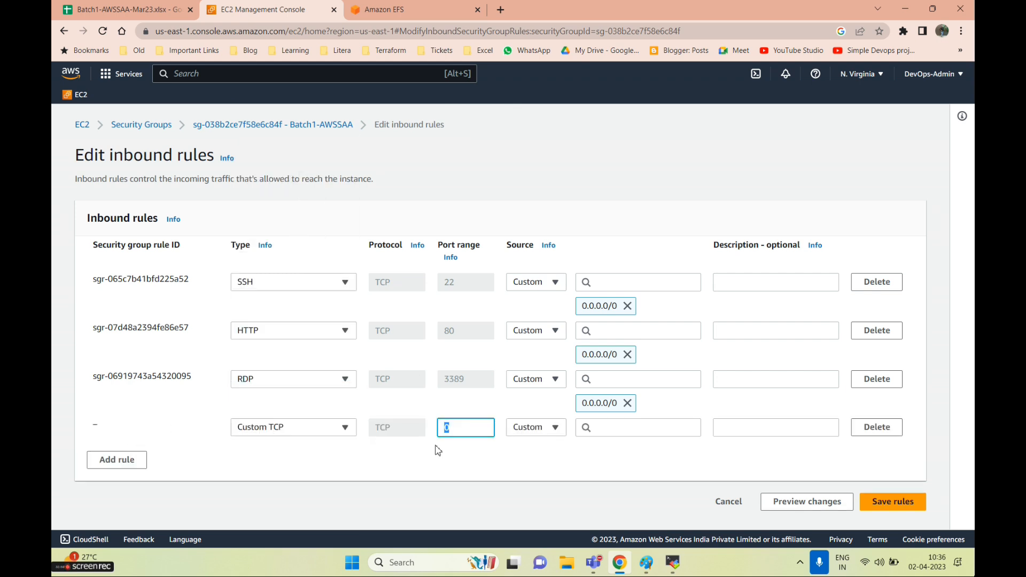
pyautogui.click(622, 431)
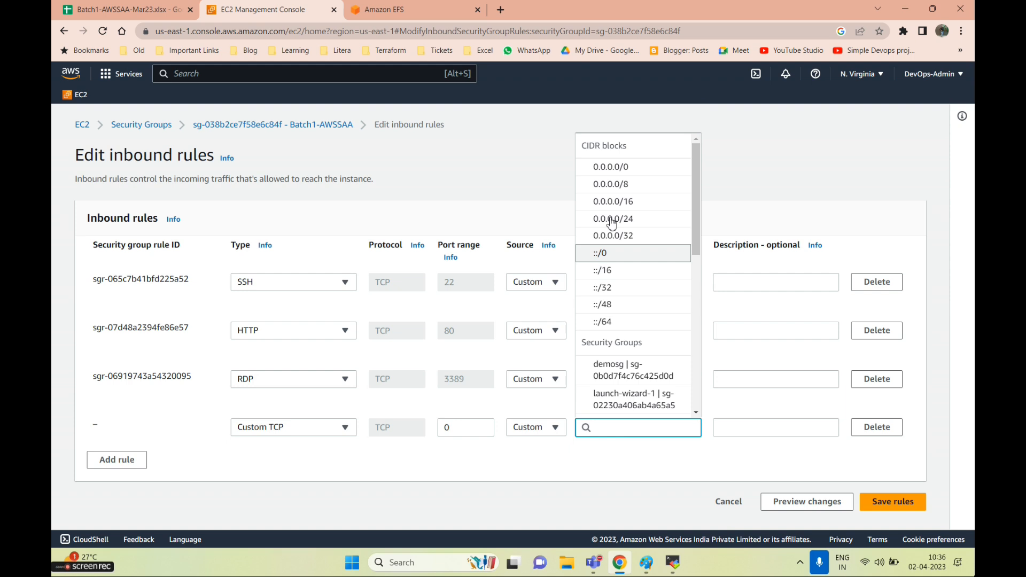
pyautogui.click(607, 166)
pyautogui.scroll(-1, 885, 518)
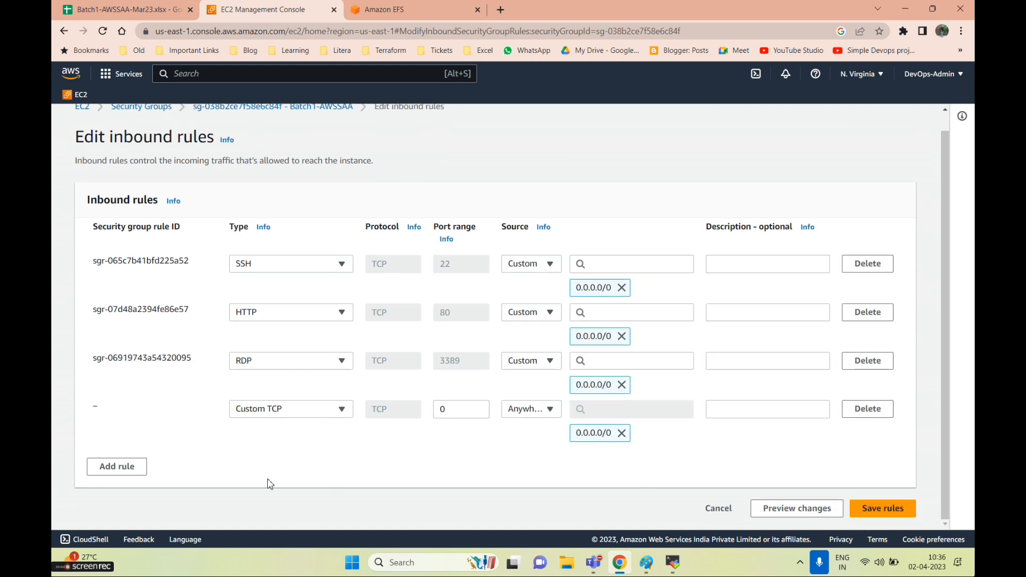
pyautogui.click(254, 411)
pyautogui.write('nfs')
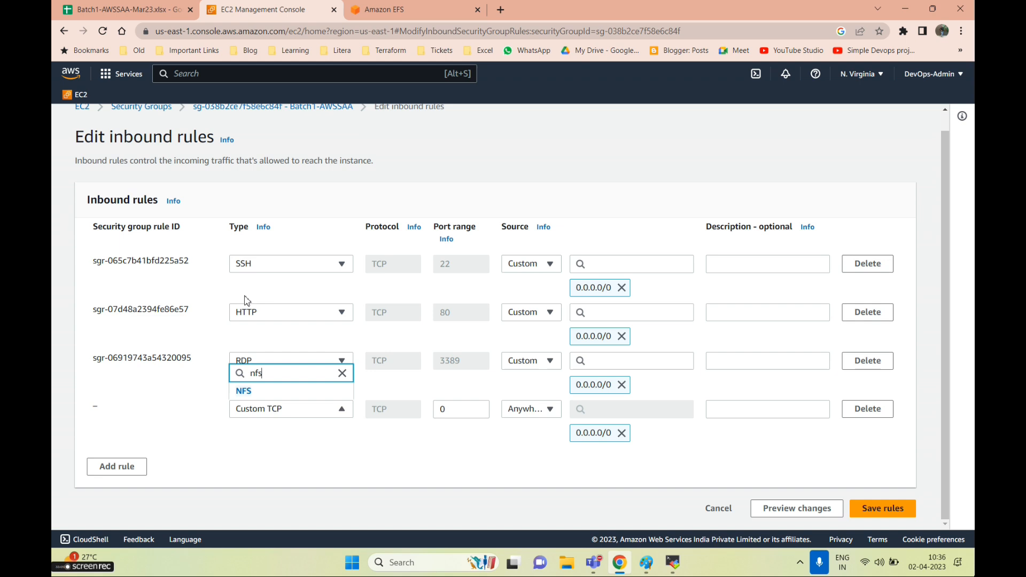
pyautogui.click(243, 391)
pyautogui.press('Tab')
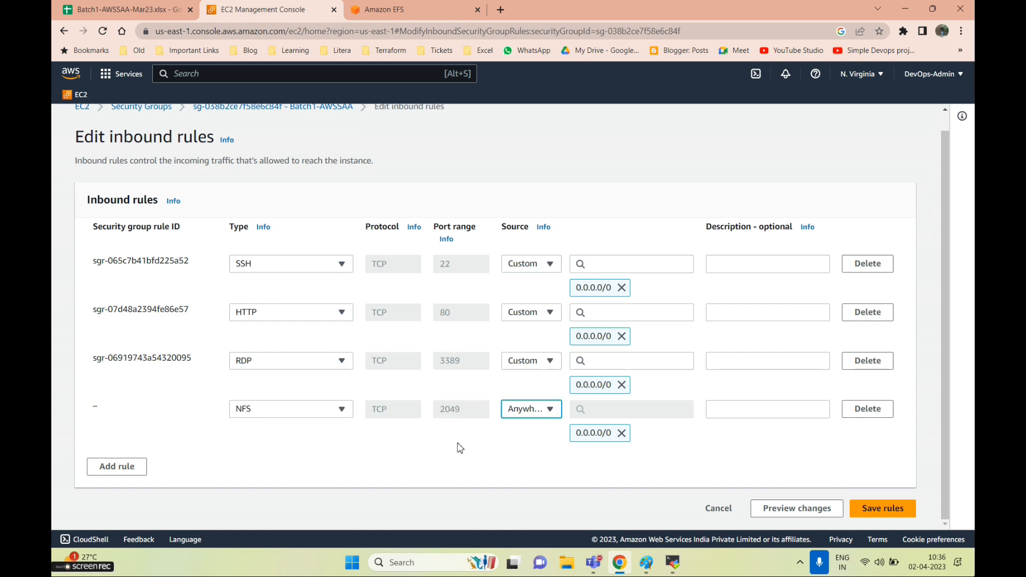
pyautogui.click(883, 514)
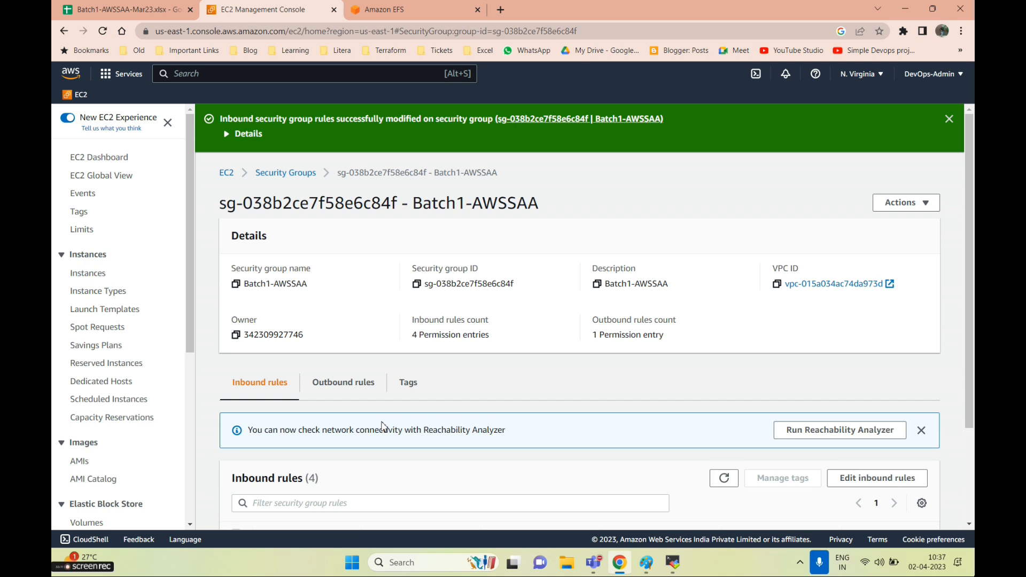
# Search 'efs' in the console to open the Amazon EFS file systems page
pyautogui.click(228, 174)
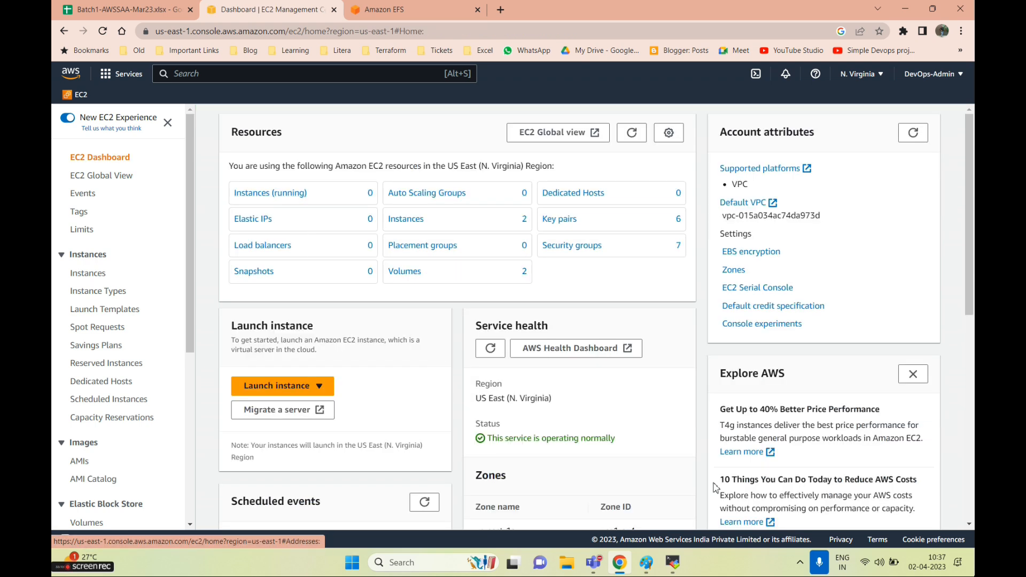
pyautogui.click(671, 561)
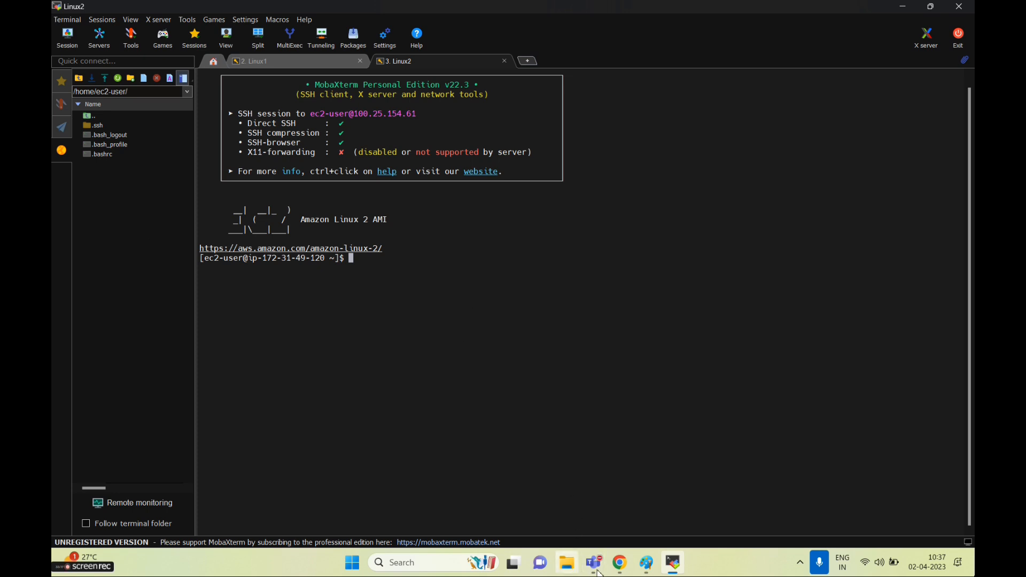
pyautogui.click(620, 562)
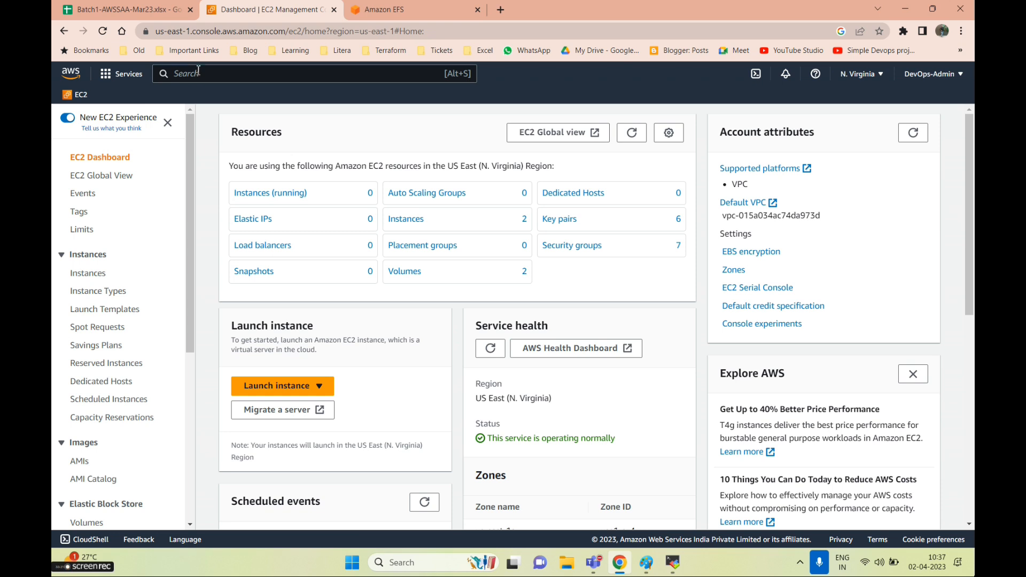
pyautogui.write('efs')
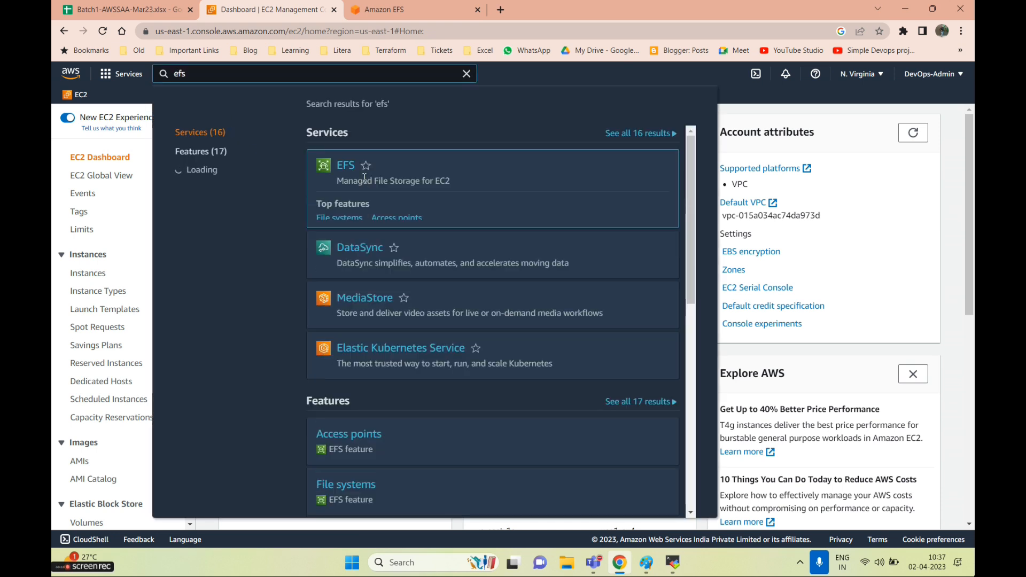
pyautogui.click(346, 167)
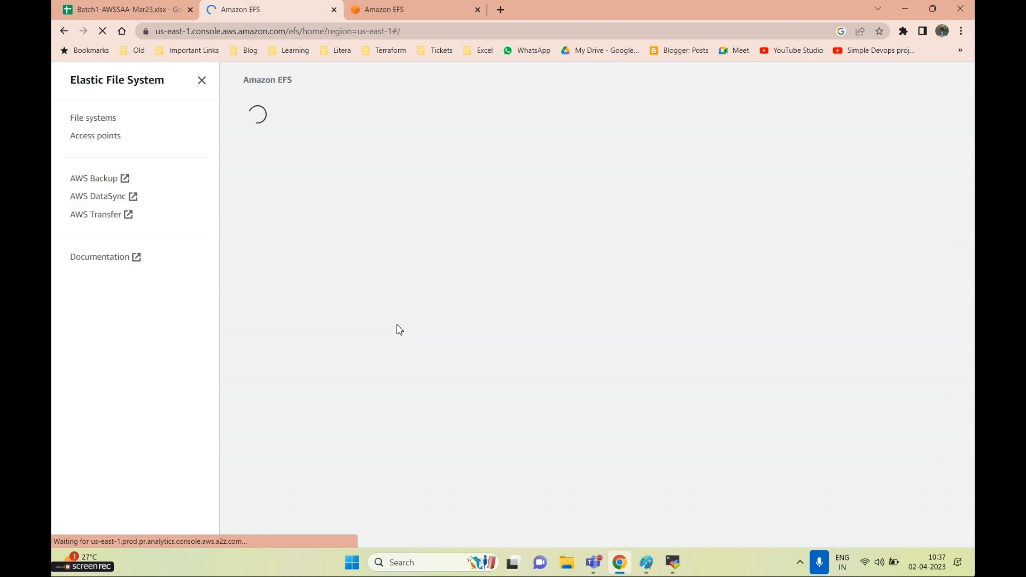
pyautogui.click(672, 562)
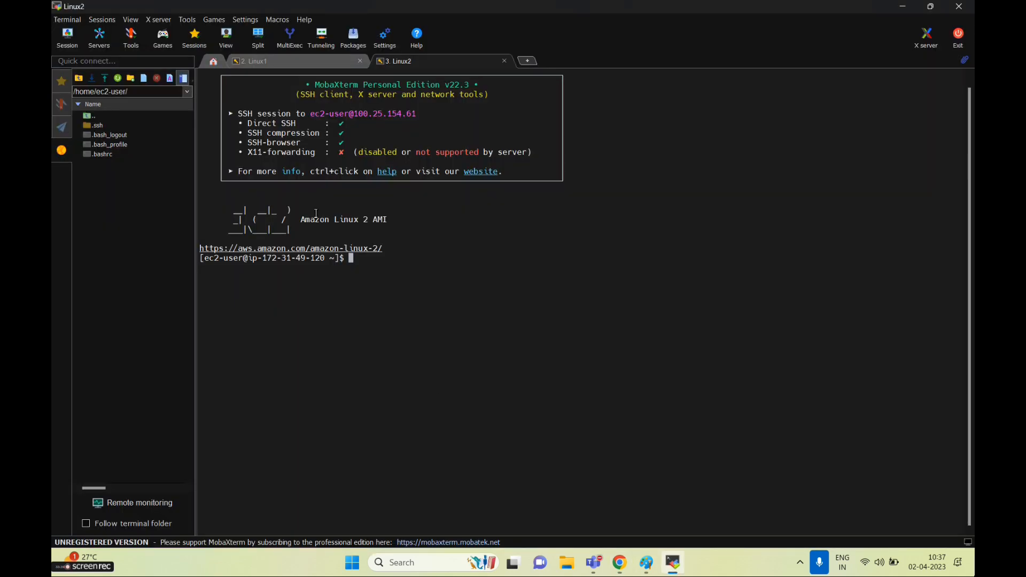
pyautogui.click(288, 64)
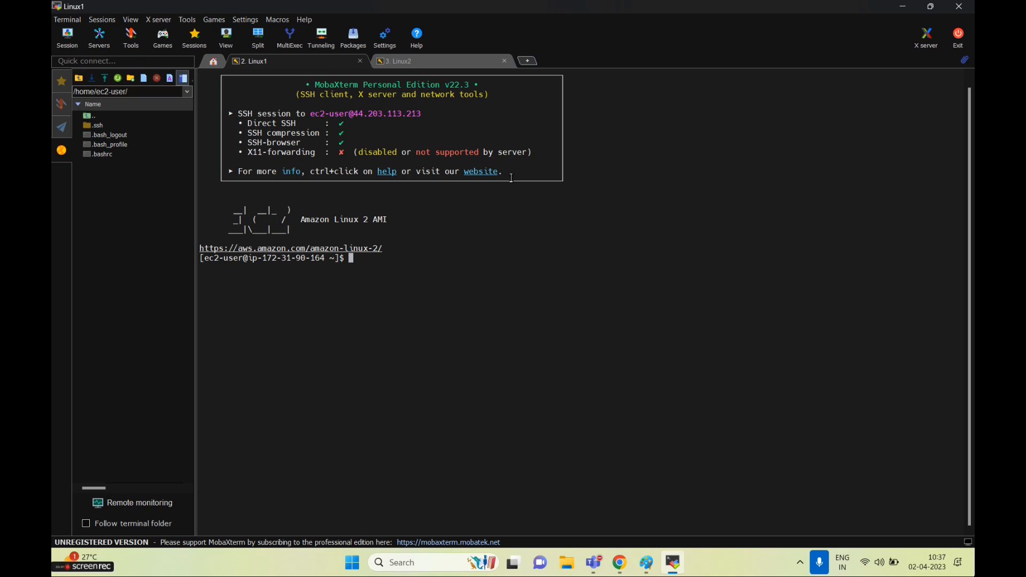
pyautogui.hotkey('alt', 'Tab')
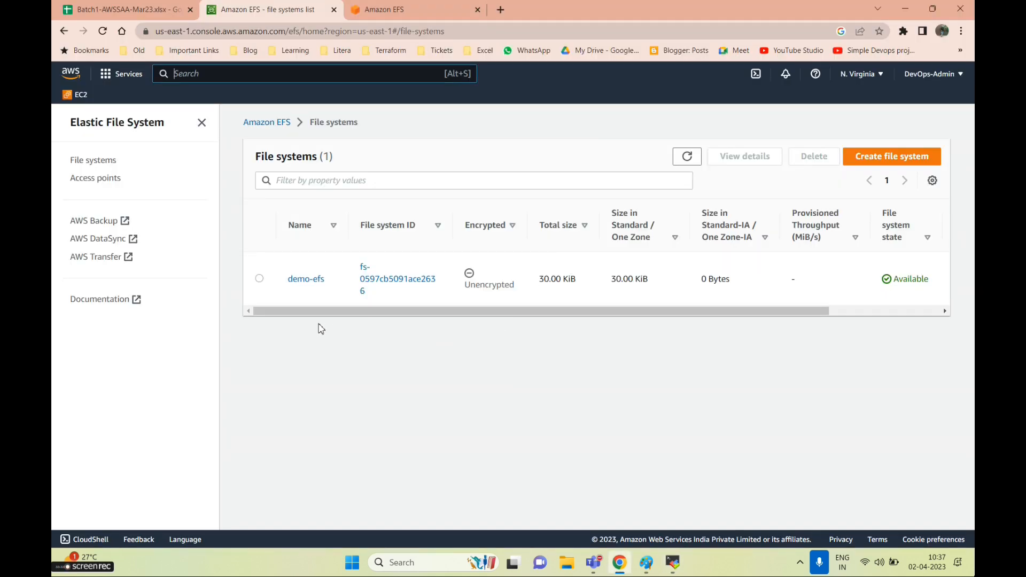
# Delete demo-efs by confirming its file system ID, then begin creating a new file system
pyautogui.click(259, 278)
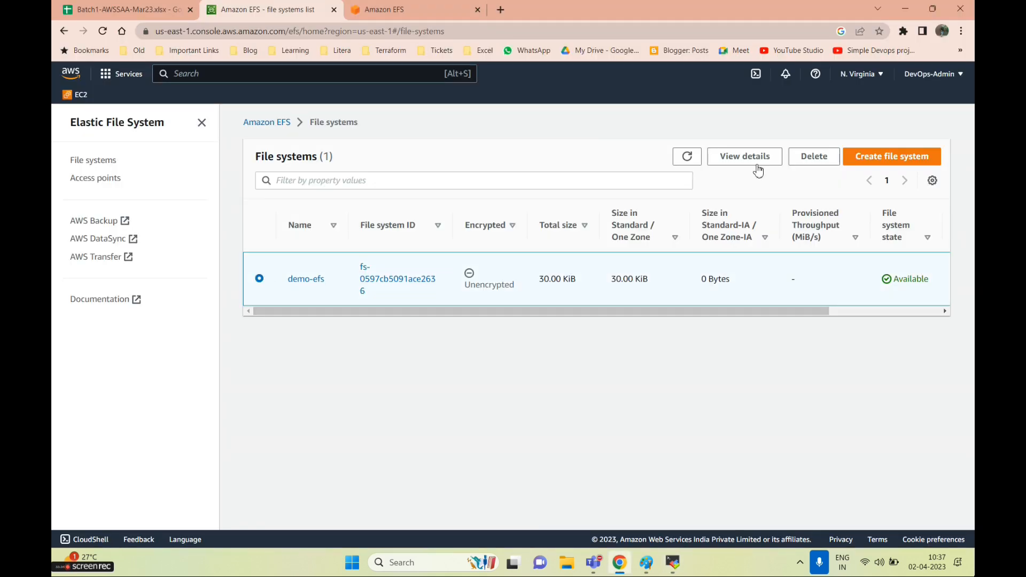
pyautogui.click(812, 158)
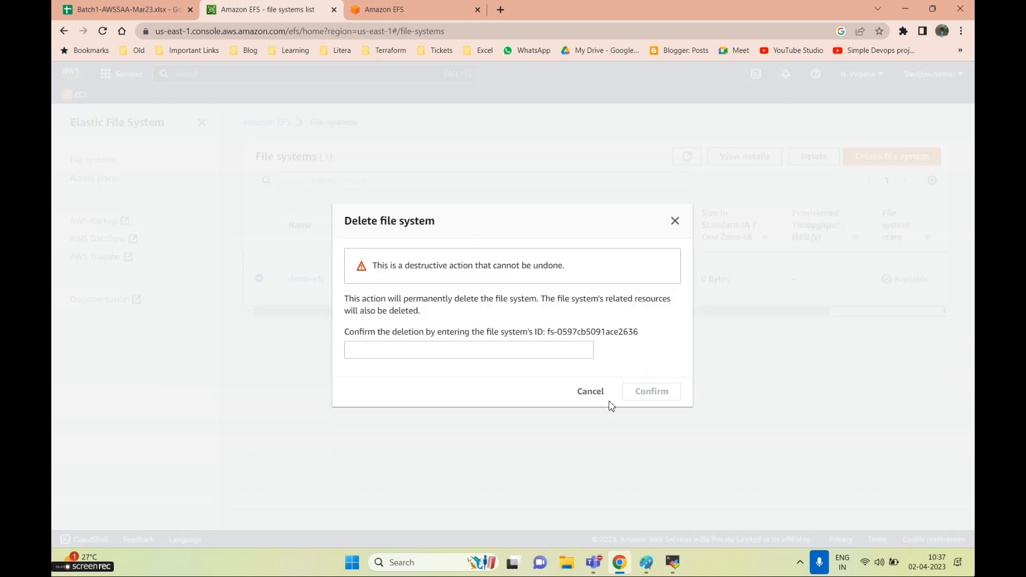
pyautogui.click(464, 353)
pyautogui.moveTo(547, 332); pyautogui.dragTo(642, 338)
pyautogui.hotkey('ctrl', 'c')
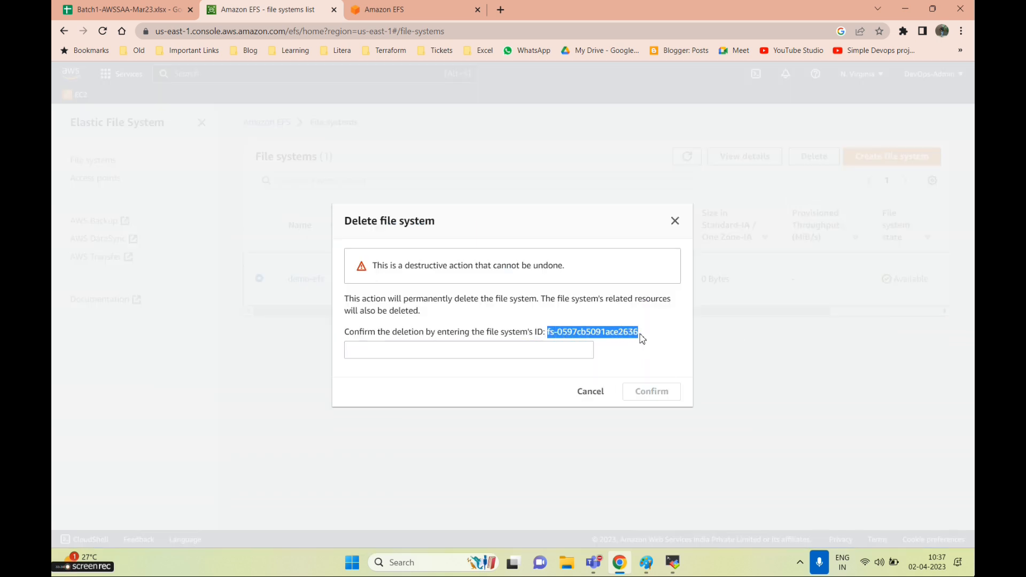
pyautogui.click(504, 350)
pyautogui.hotkey('ctrl', 'v')
pyautogui.click(652, 391)
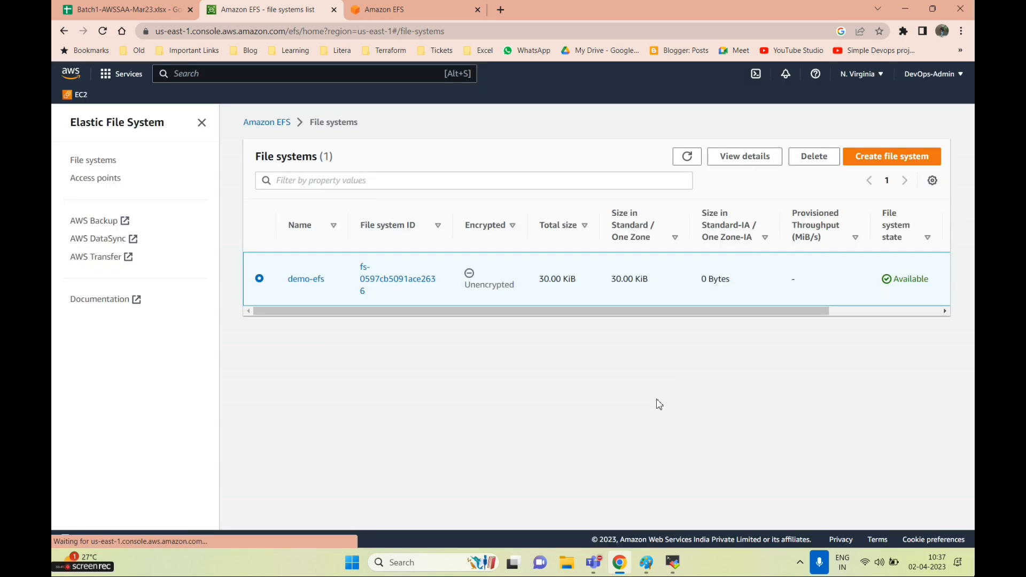
pyautogui.click(872, 187)
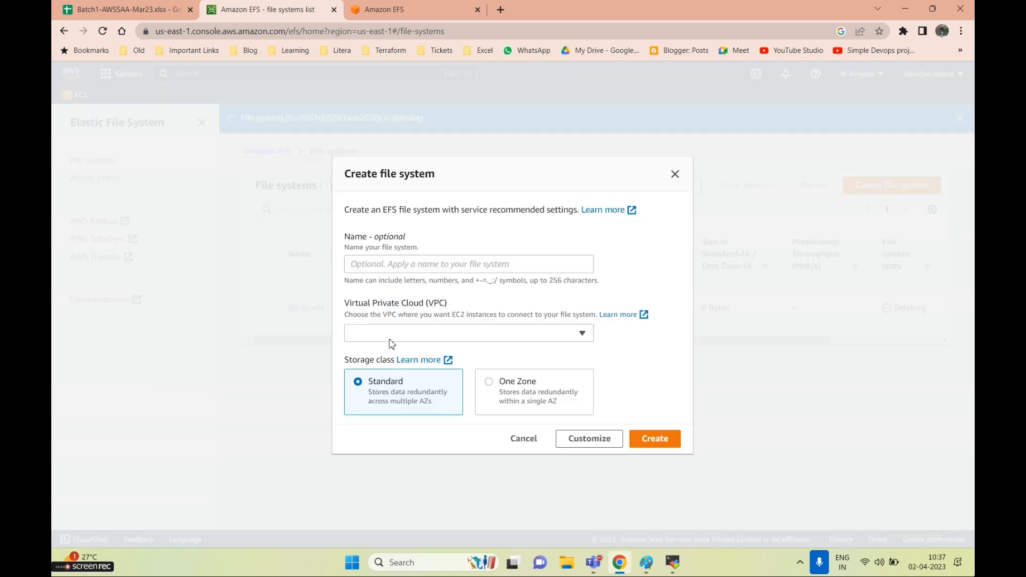
# Name the new file system demo-efs and keep the default VPC
pyautogui.click(395, 261)
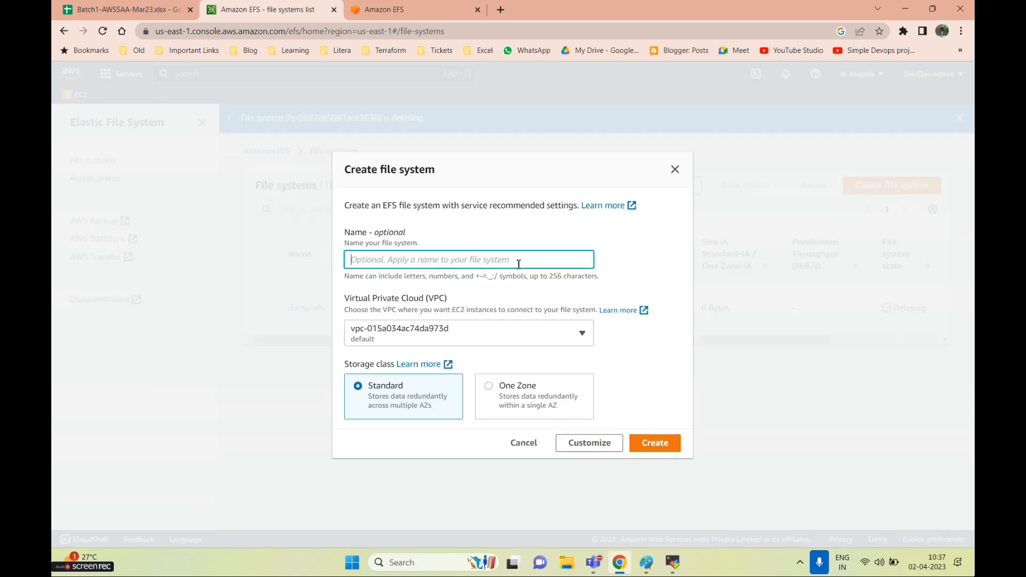
pyautogui.write('demo-ef')
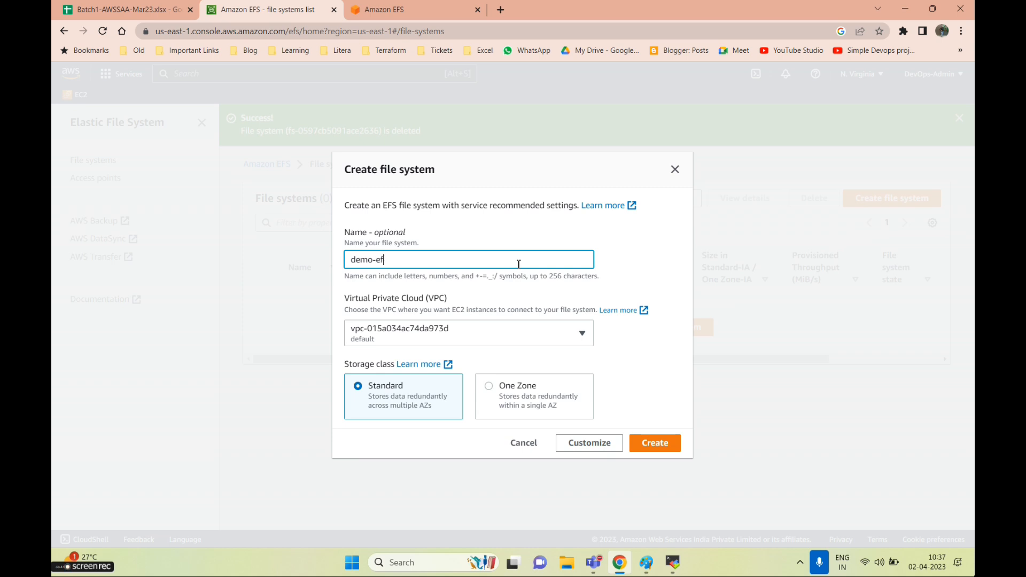
pyautogui.press('Tab')
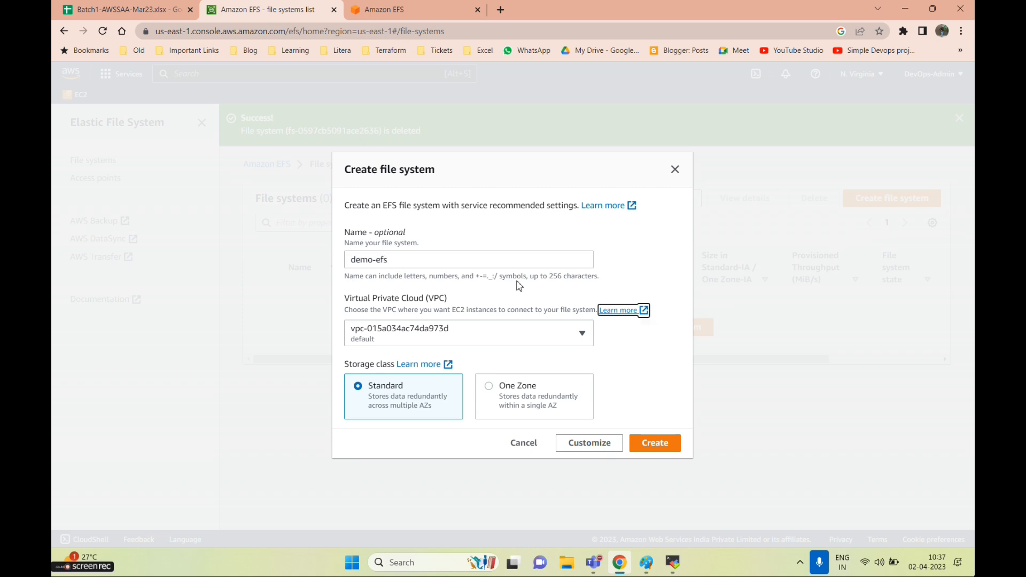
pyautogui.click(485, 337)
pyautogui.click(454, 341)
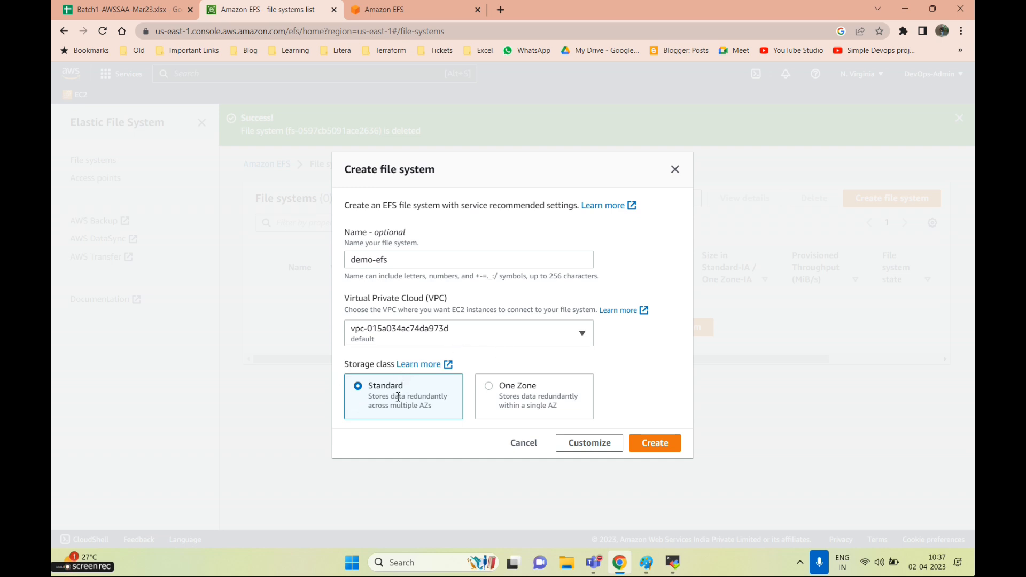
# Try One Zone storage in us-east-1a, settle on Standard, and create the file system
pyautogui.moveTo(500, 395); pyautogui.dragTo(567, 411)
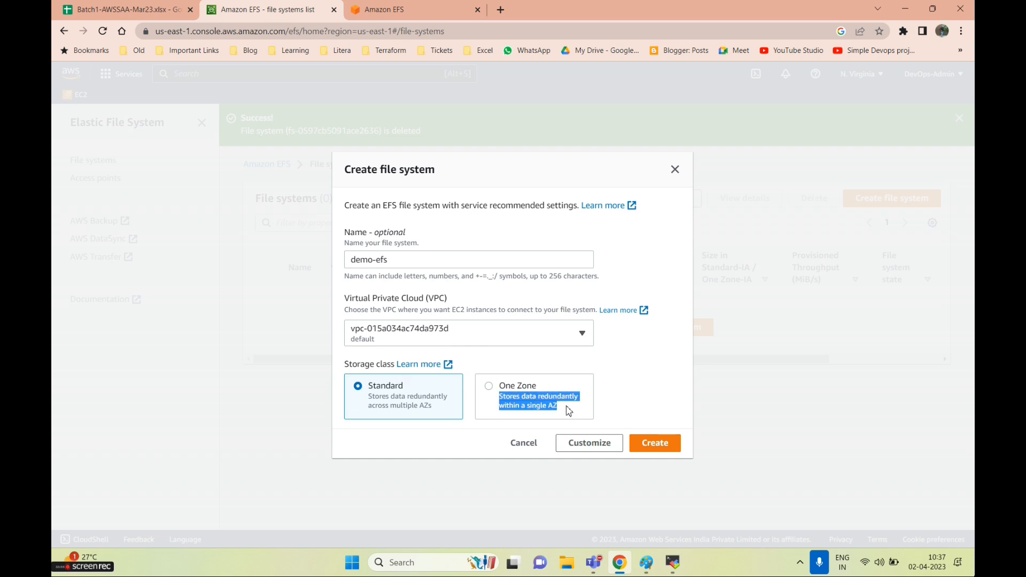
pyautogui.click(567, 411)
pyautogui.click(435, 440)
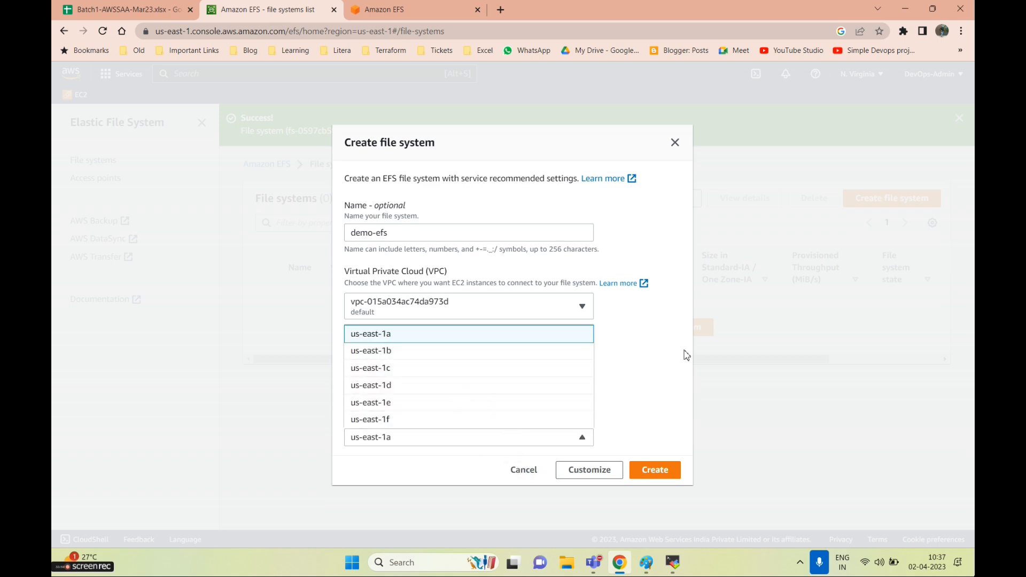
pyautogui.click(683, 356)
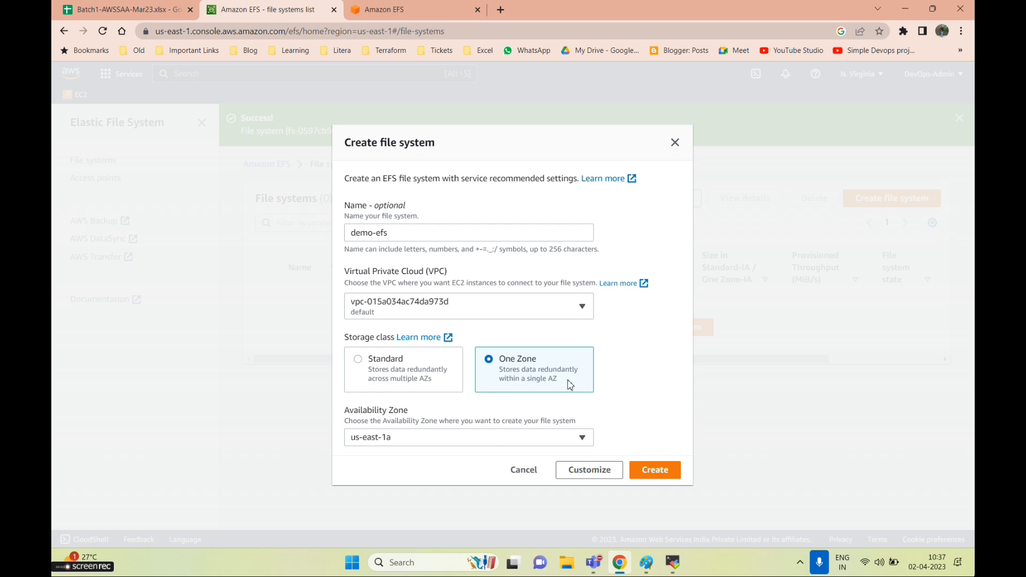
pyautogui.click(357, 360)
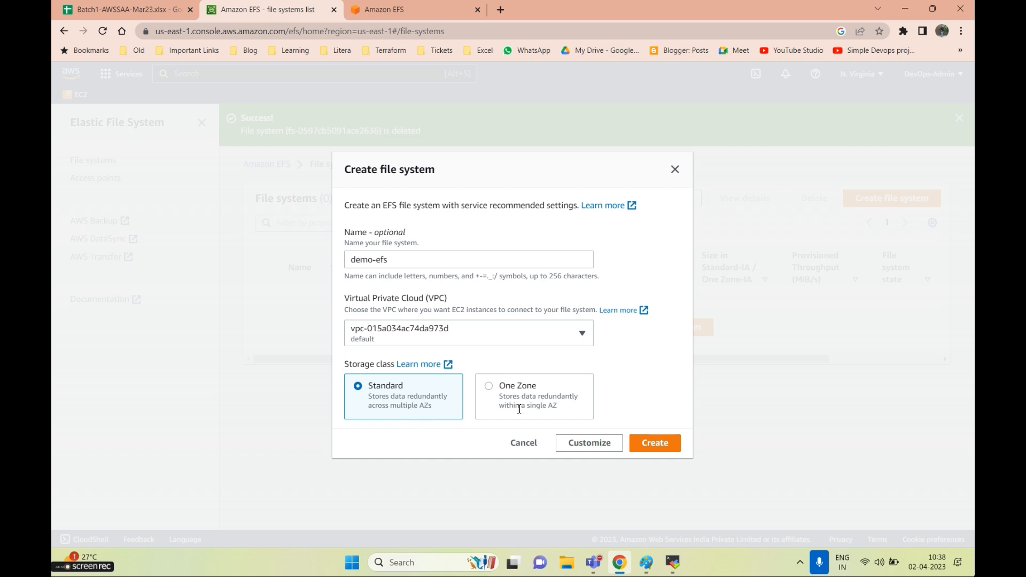
pyautogui.click(519, 408)
pyautogui.click(401, 438)
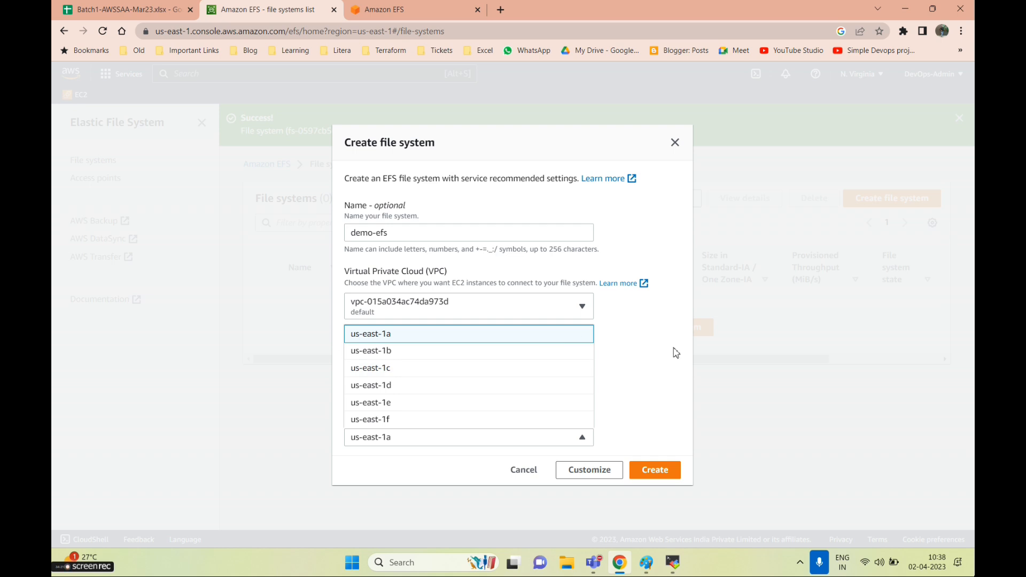
pyautogui.click(676, 353)
pyautogui.click(373, 362)
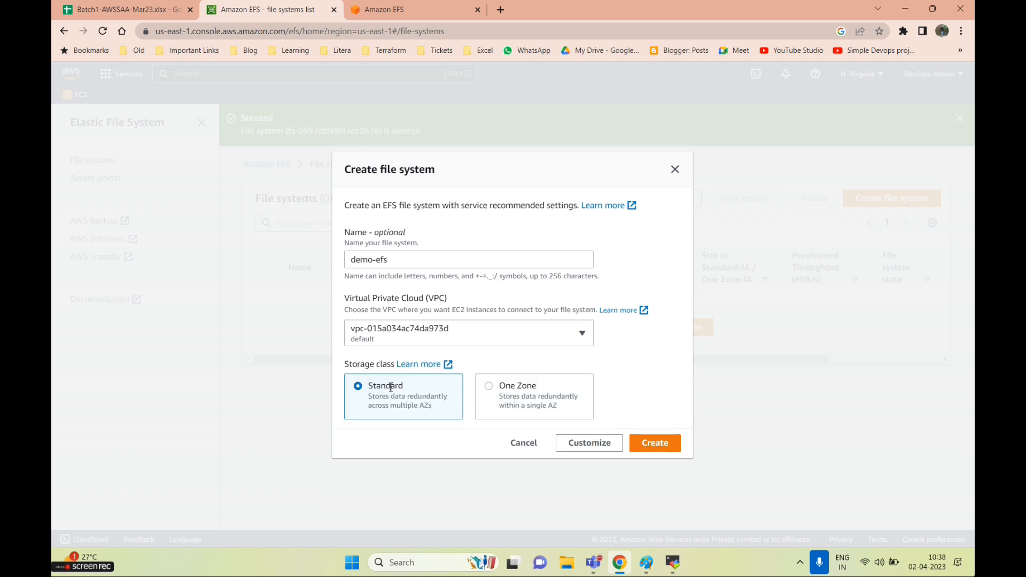
pyautogui.click(658, 444)
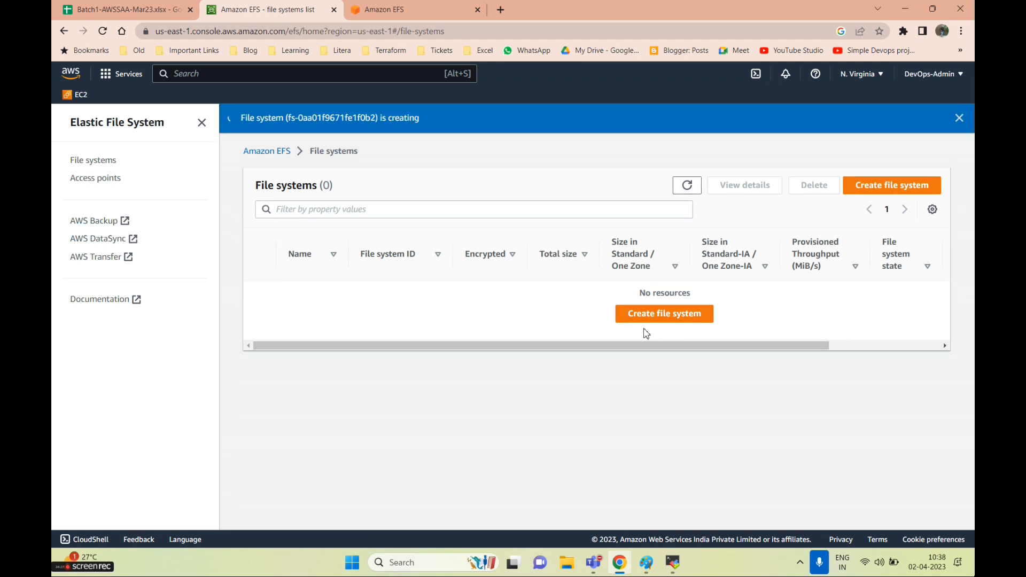
# Open demo-efs's details and review its editable settings, cancelling without changes
pyautogui.click(291, 313)
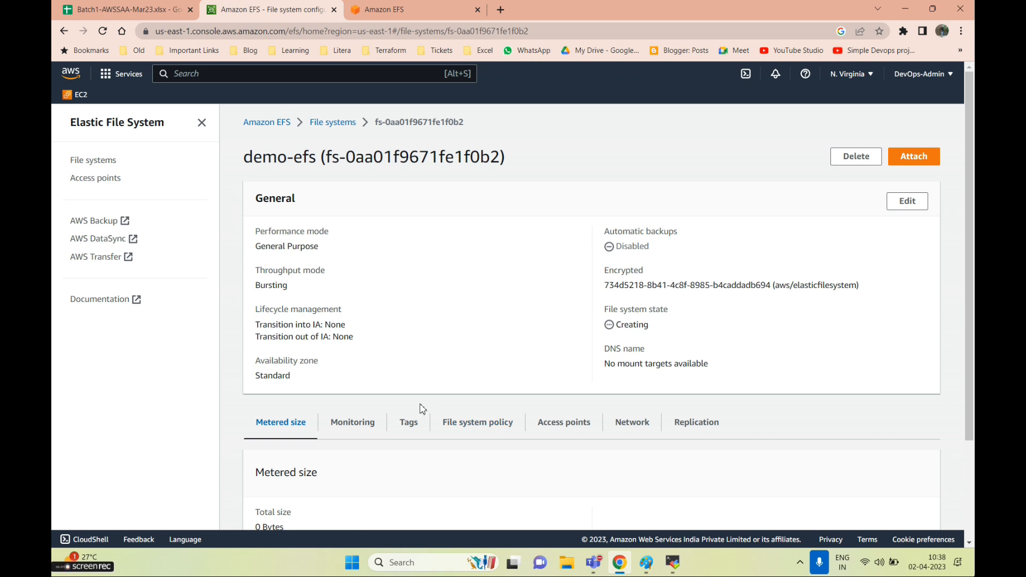
pyautogui.scroll(-3, 416, 395)
pyautogui.scroll(2, 438, 368)
pyautogui.scroll(1, 459, 347)
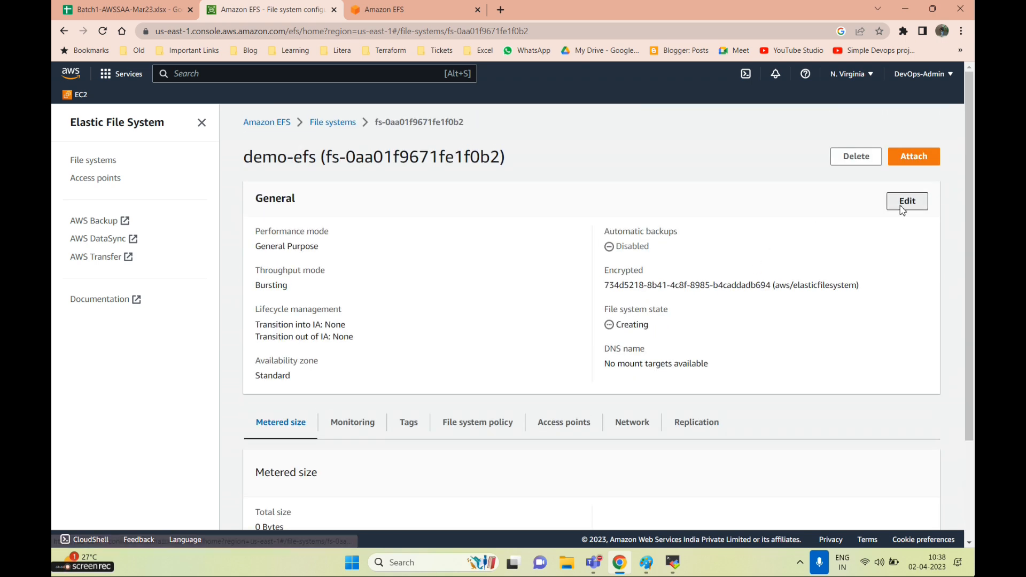
pyautogui.click(904, 202)
pyautogui.scroll(-2, 344, 305)
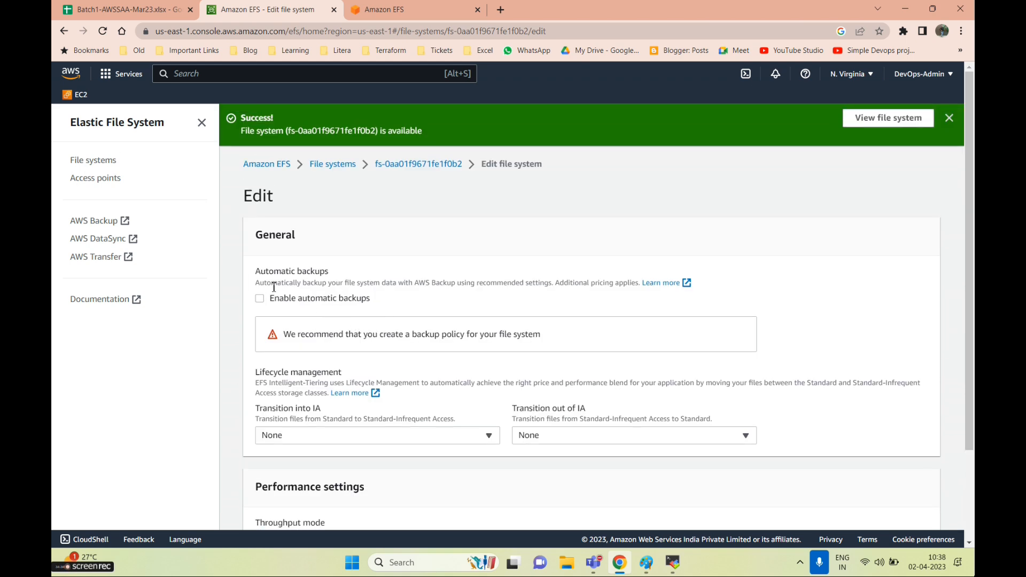
pyautogui.scroll(-3, 318, 355)
pyautogui.click(828, 509)
# View demo-efs's mount commands under Attach, then return to the file systems list
pyautogui.scroll(-3, 501, 348)
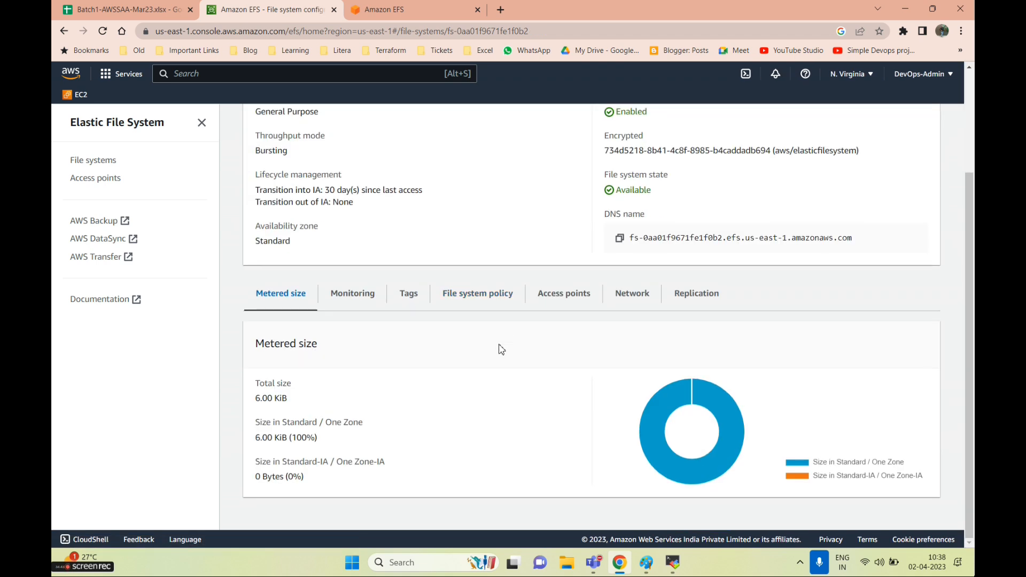
pyautogui.scroll(3, 616, 340)
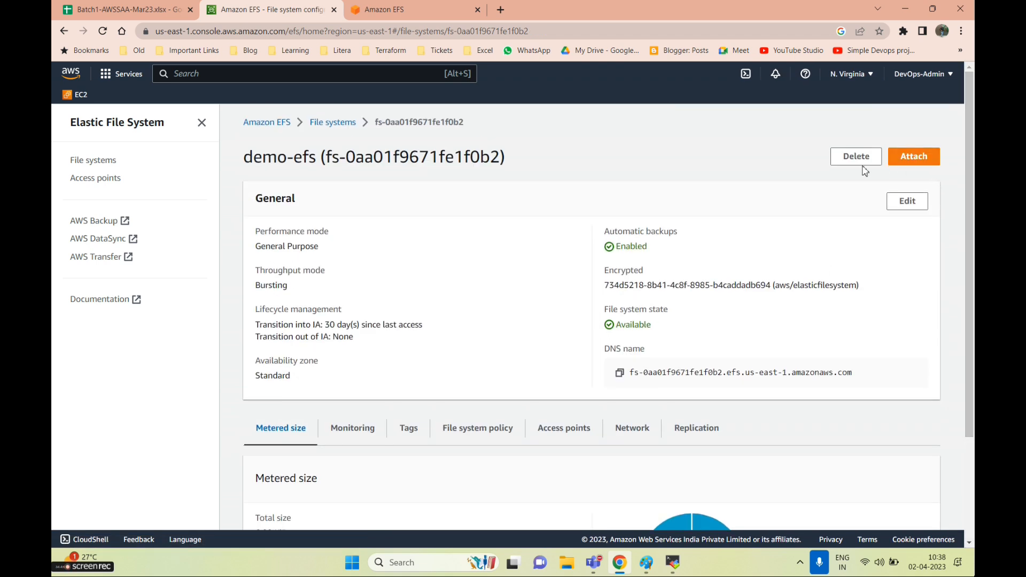
pyautogui.click(915, 157)
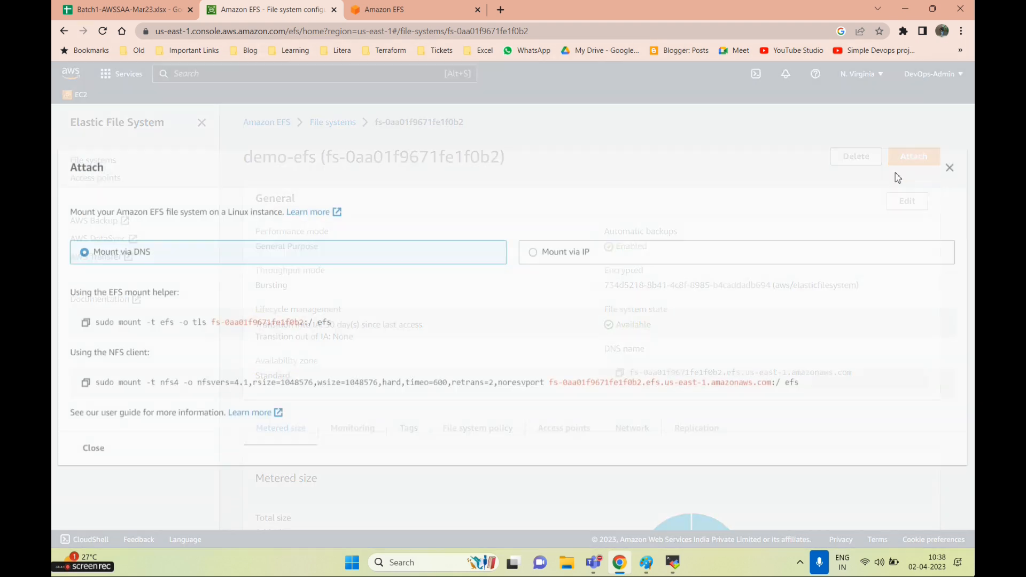
pyautogui.click(949, 165)
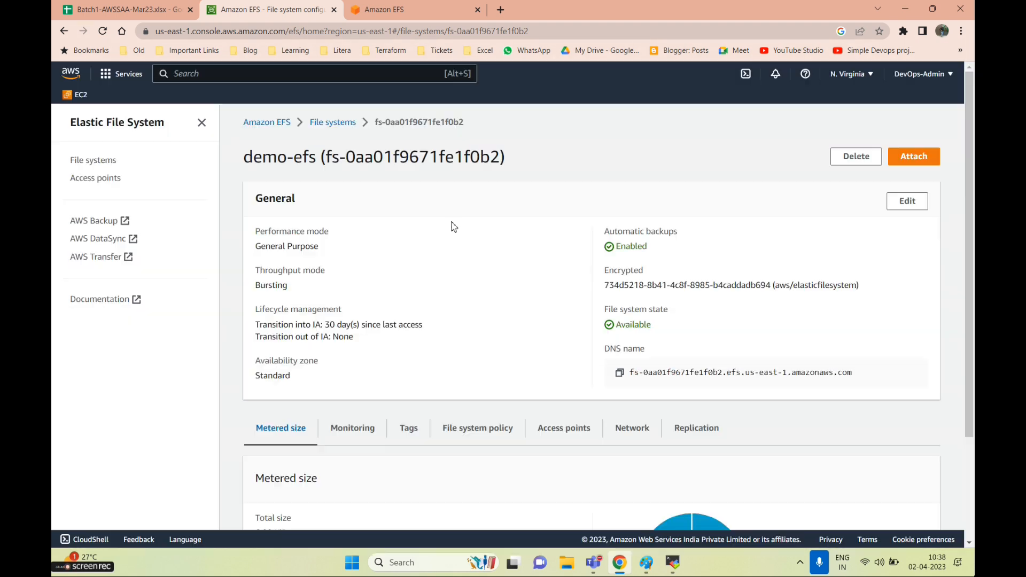
pyautogui.click(333, 123)
# Start a new file system named demo-efs2 with fully customized settings
pyautogui.click(892, 156)
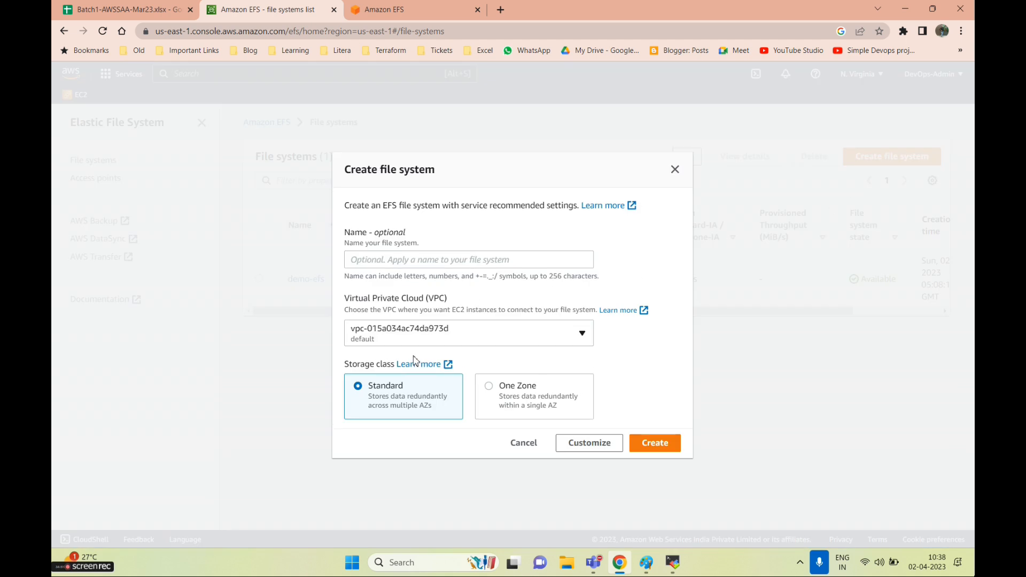
pyautogui.click(414, 259)
pyautogui.write('demo-efs2')
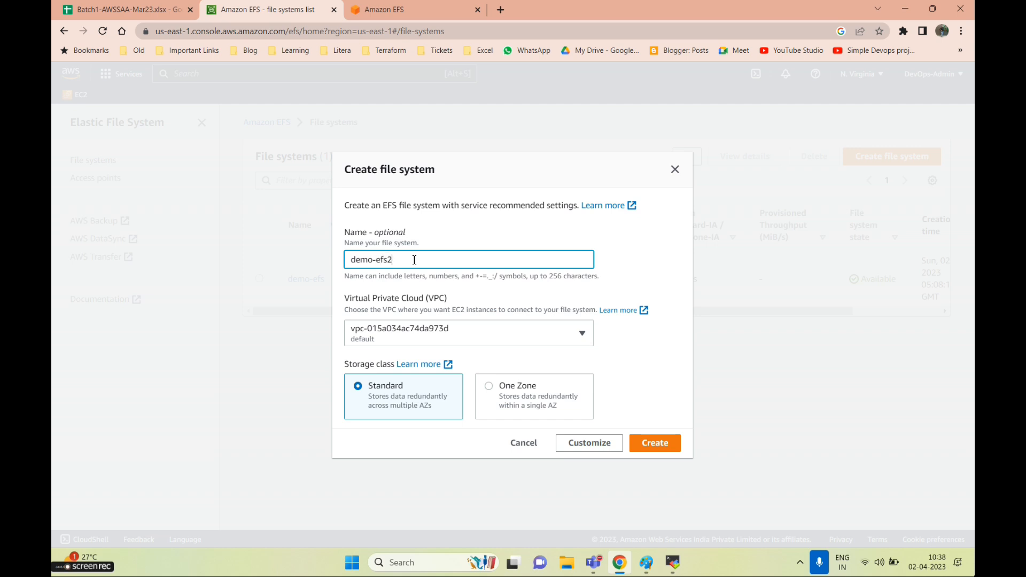
pyautogui.click(588, 442)
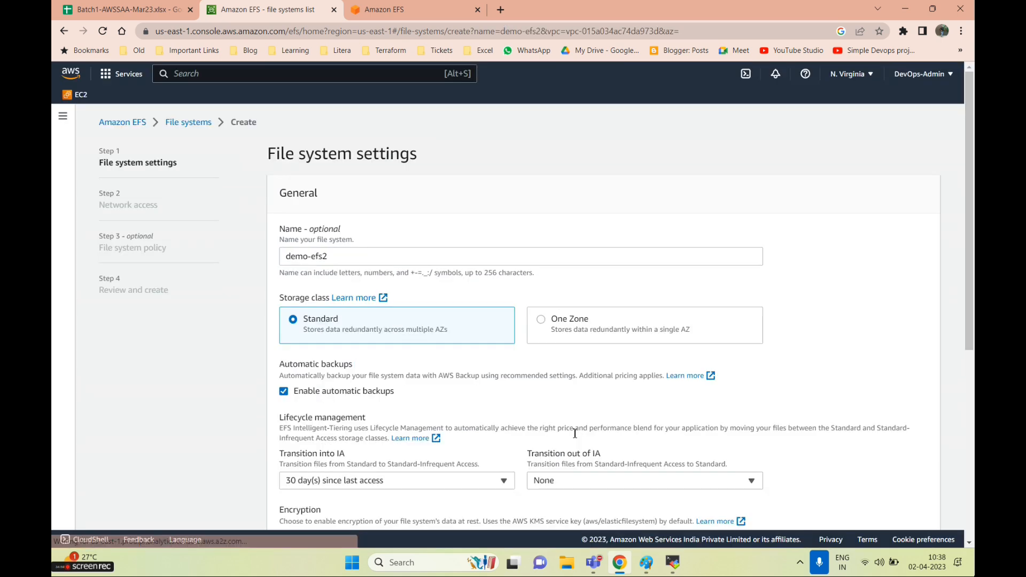
# Turn off automatic backups and set Transition into IA to None
pyautogui.scroll(-2, 170, 230)
pyautogui.scroll(1, 142, 208)
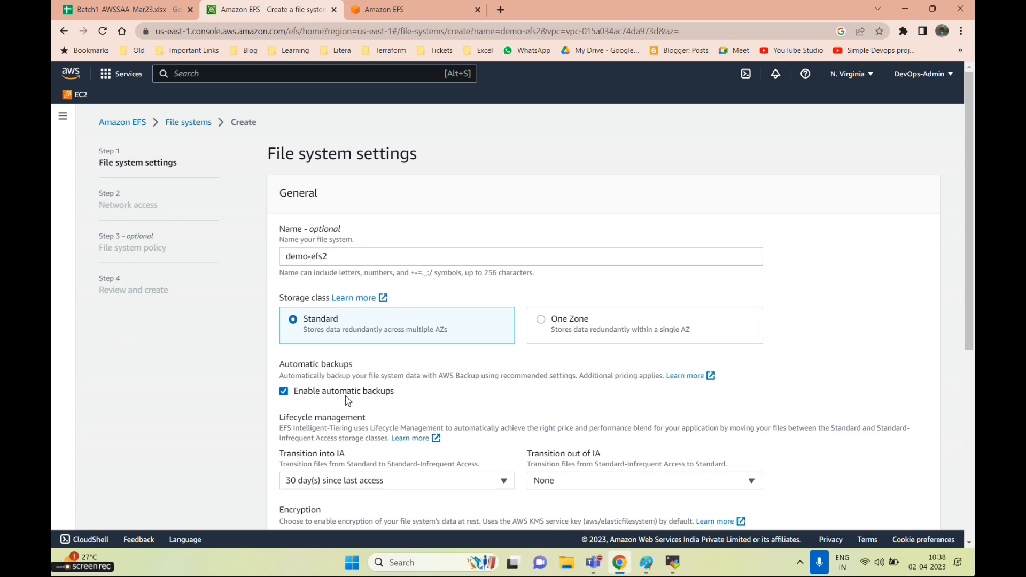
pyautogui.scroll(-2, 347, 400)
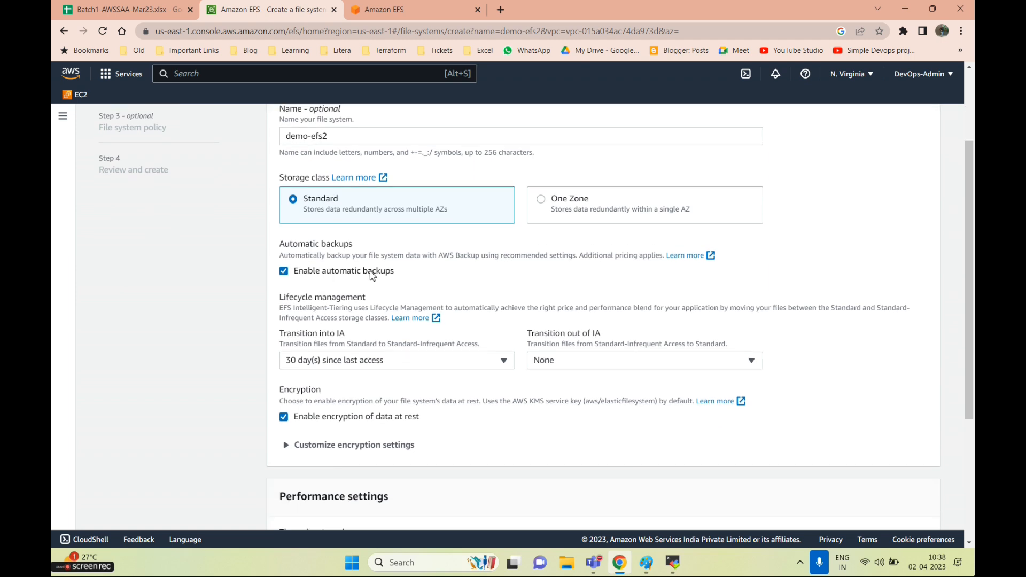
pyautogui.moveTo(407, 276); pyautogui.dragTo(303, 280)
pyautogui.click(283, 272)
pyautogui.scroll(-2, 398, 334)
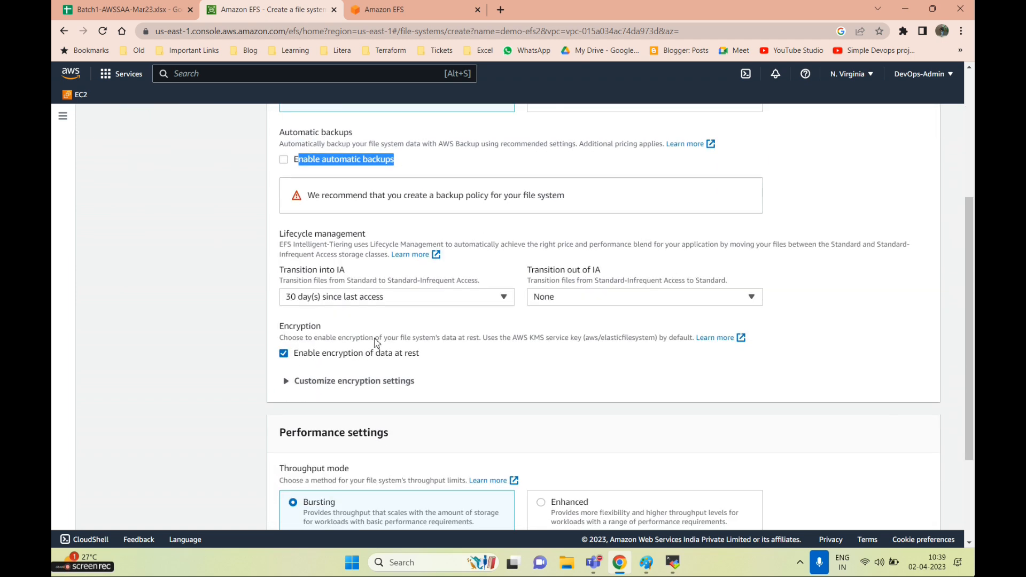
pyautogui.click(334, 289)
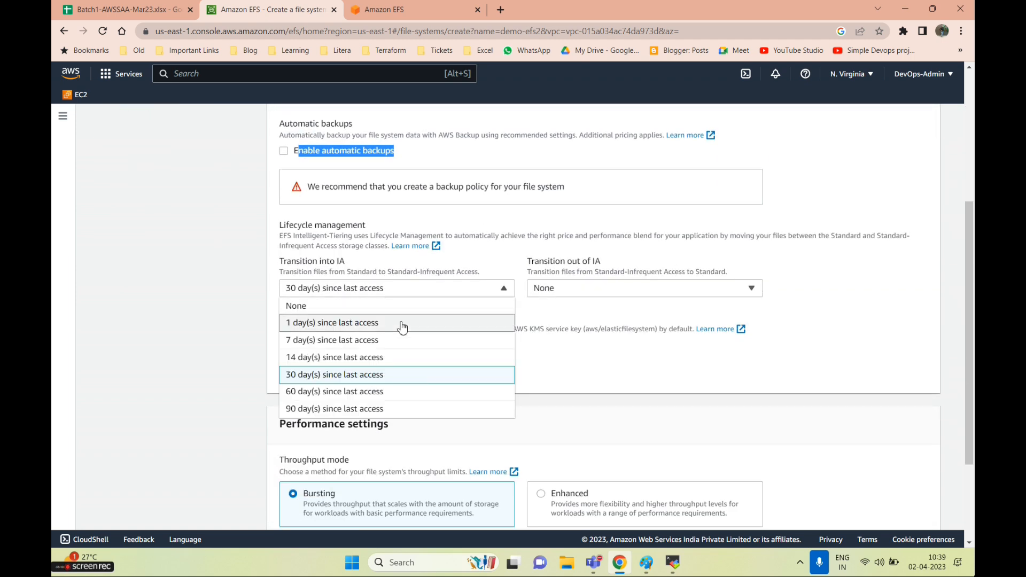
pyautogui.click(568, 293)
pyautogui.moveTo(600, 262); pyautogui.dragTo(279, 264)
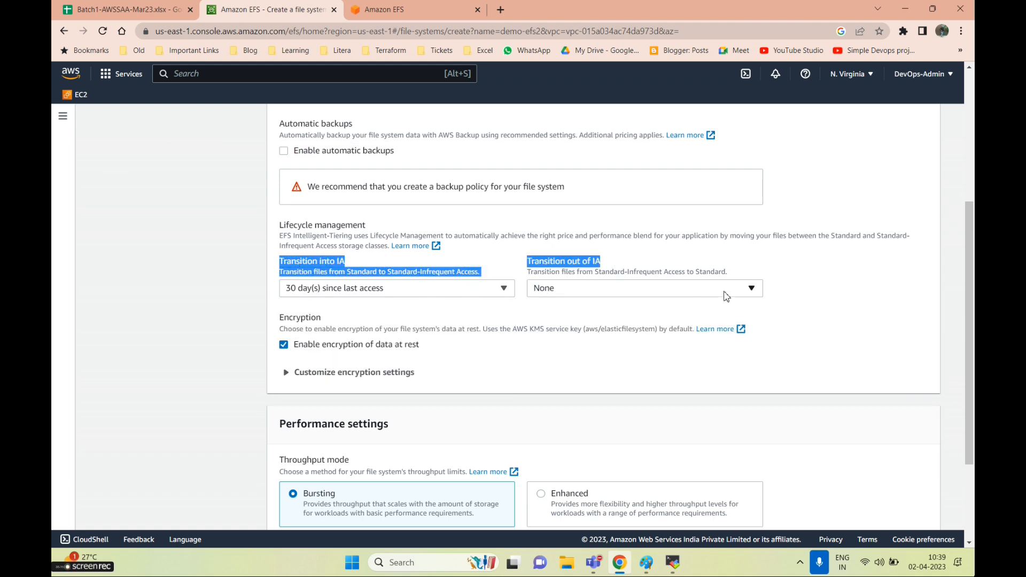
pyautogui.click(434, 293)
pyautogui.click(331, 320)
pyautogui.click(332, 296)
pyautogui.click(307, 305)
# Disable encryption of data at rest, review performance settings, and proceed to network access
pyautogui.scroll(-2, 302, 300)
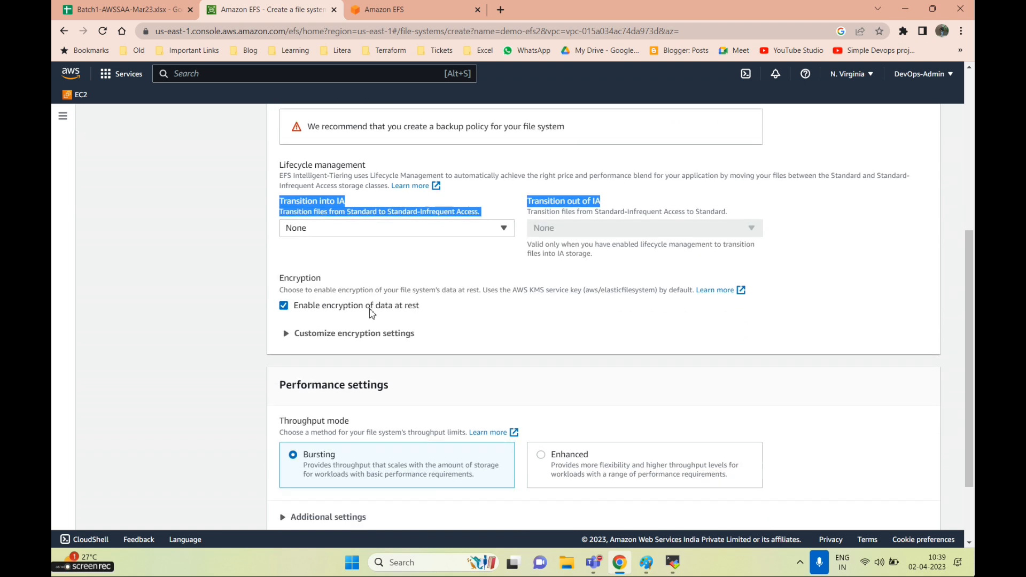
pyautogui.click(283, 247)
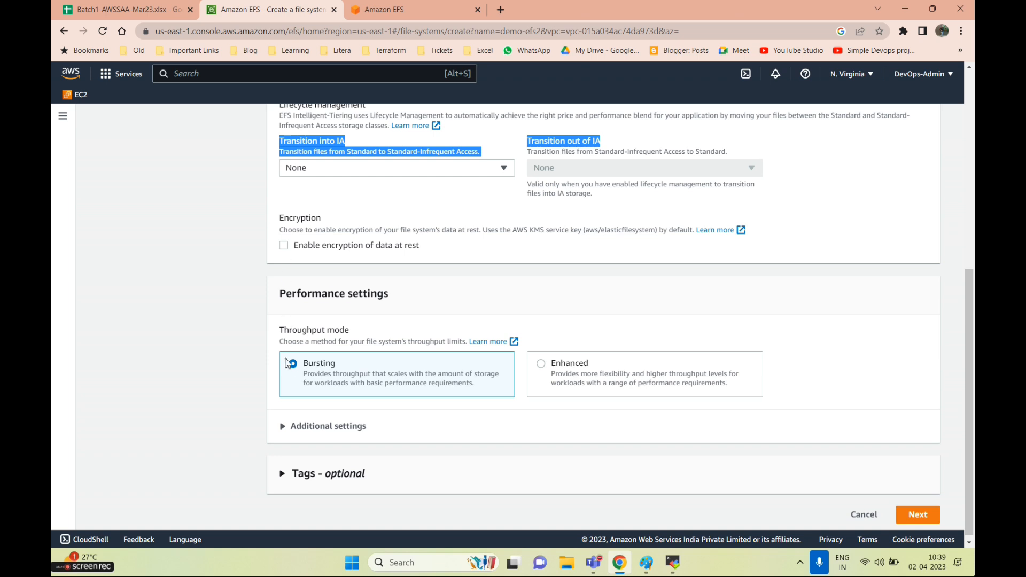
pyautogui.moveTo(286, 289); pyautogui.dragTo(404, 297)
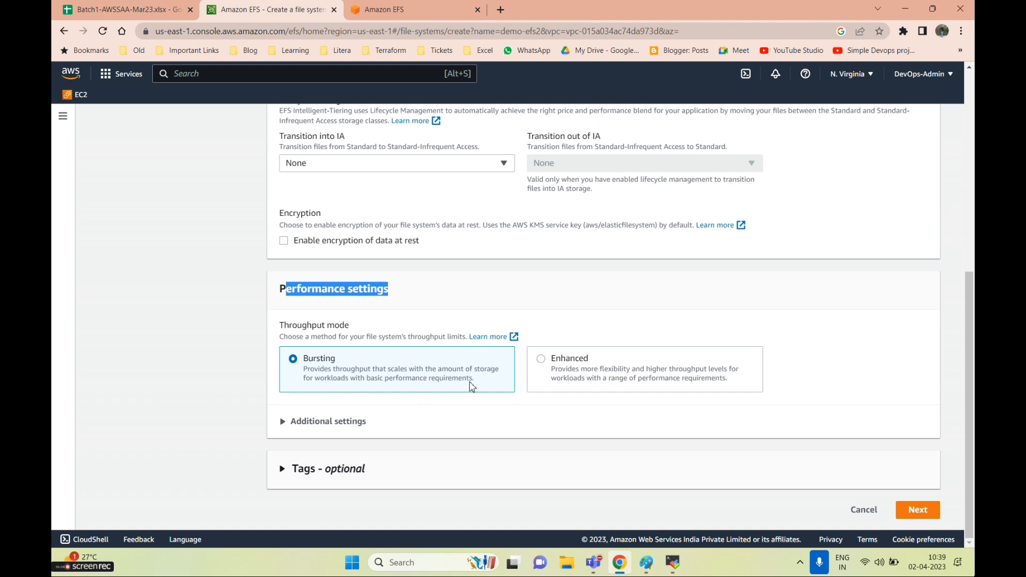
pyautogui.click(281, 421)
pyautogui.scroll(-2, 427, 379)
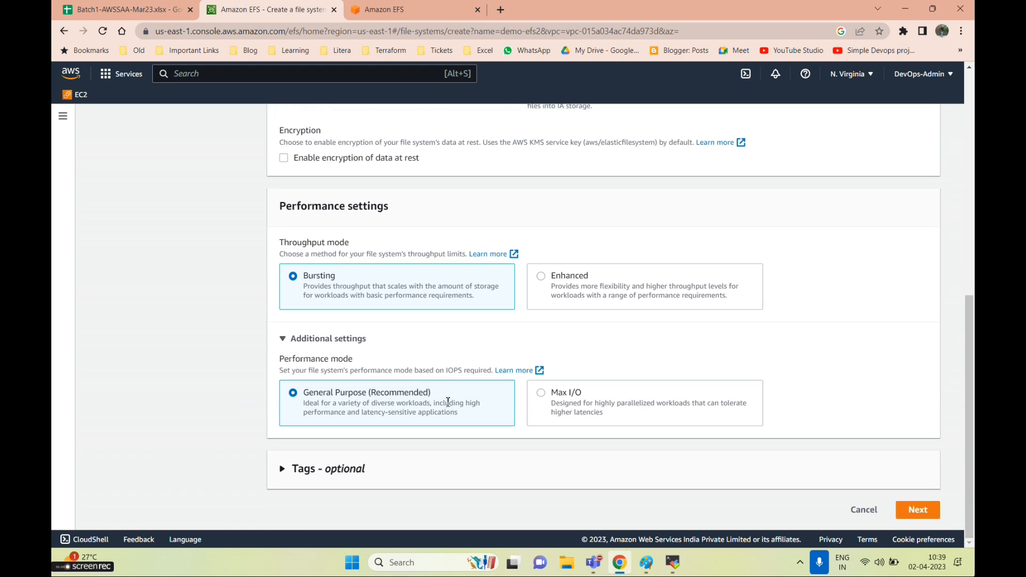
pyautogui.scroll(3, 377, 390)
pyautogui.scroll(-3, 828, 405)
pyautogui.click(932, 513)
pyautogui.scroll(-1, 283, 317)
pyautogui.scroll(1, 283, 317)
pyautogui.scroll(-1, 550, 335)
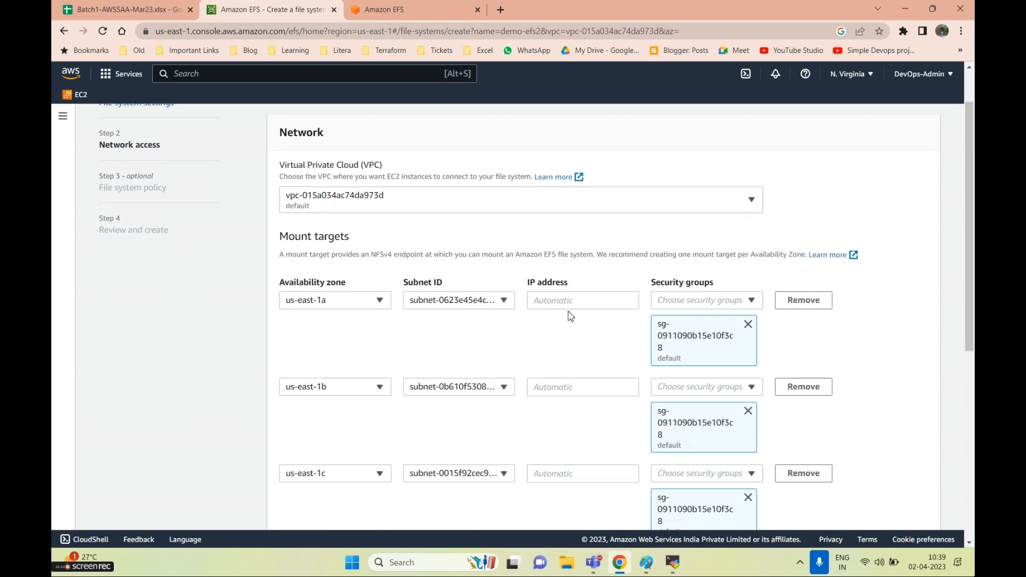
# Remove the default security group from all six mount targets, us-east-1a through us-east-1f
pyautogui.scroll(-1, 623, 329)
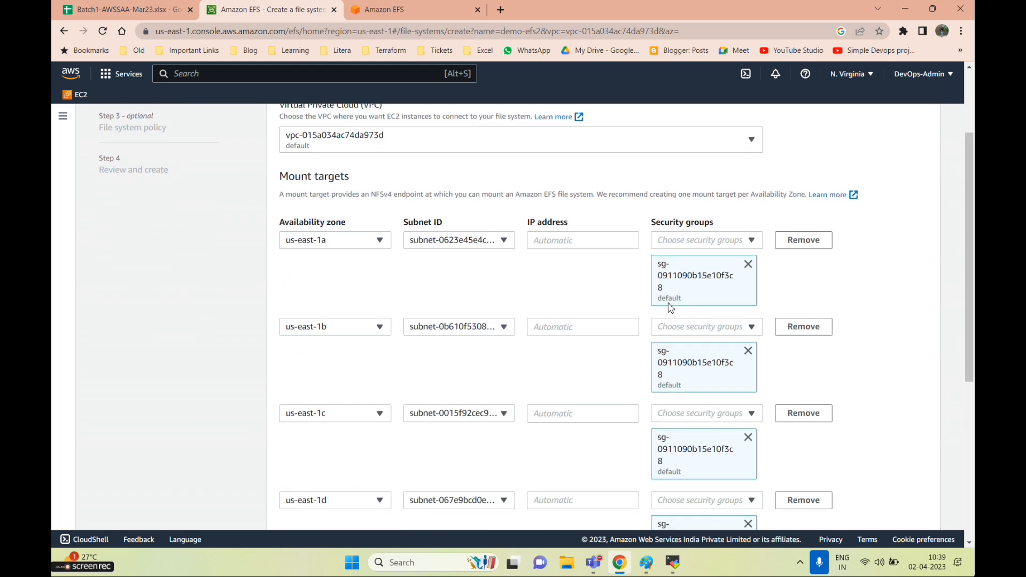
pyautogui.scroll(-4, 504, 407)
pyautogui.scroll(7, 503, 409)
pyautogui.scroll(-1, 473, 412)
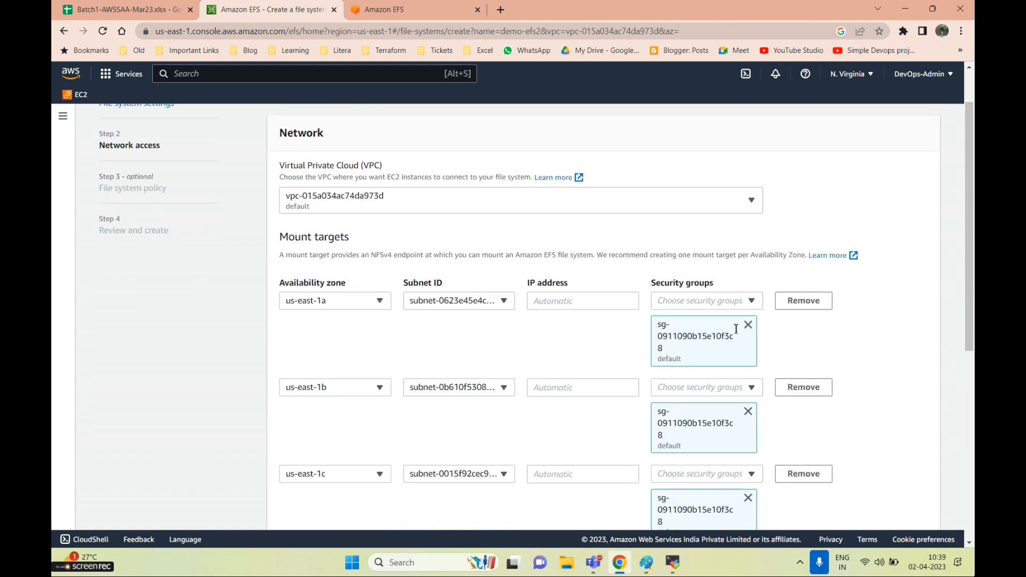
pyautogui.click(747, 324)
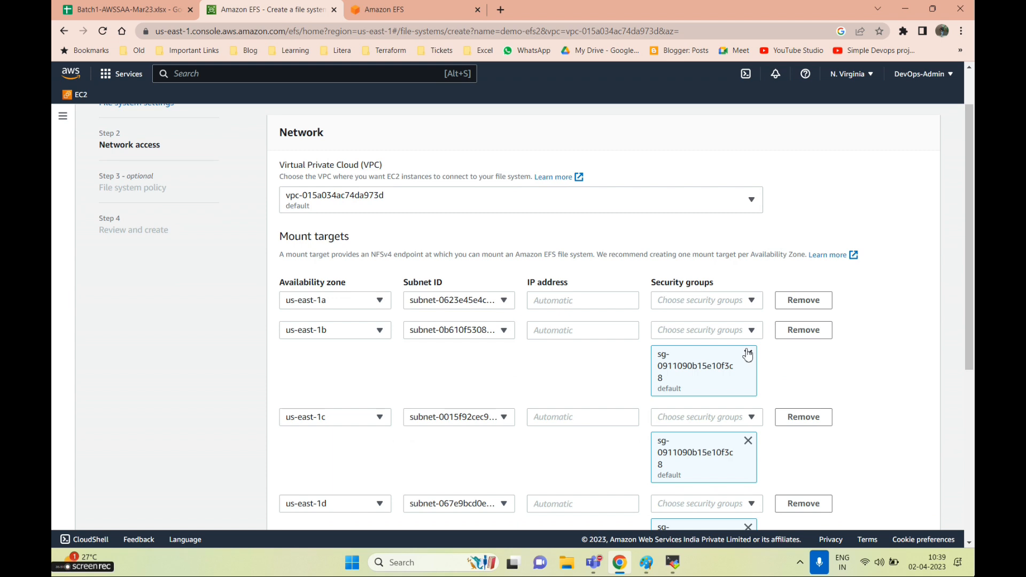
pyautogui.click(747, 354)
pyautogui.scroll(-2, 747, 352)
pyautogui.click(747, 263)
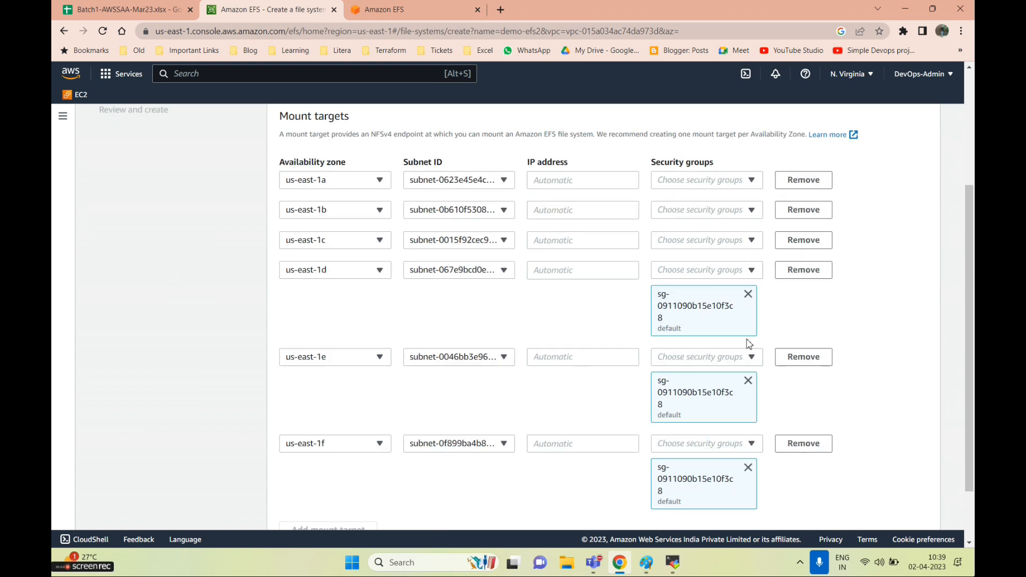
pyautogui.click(748, 294)
pyautogui.click(747, 322)
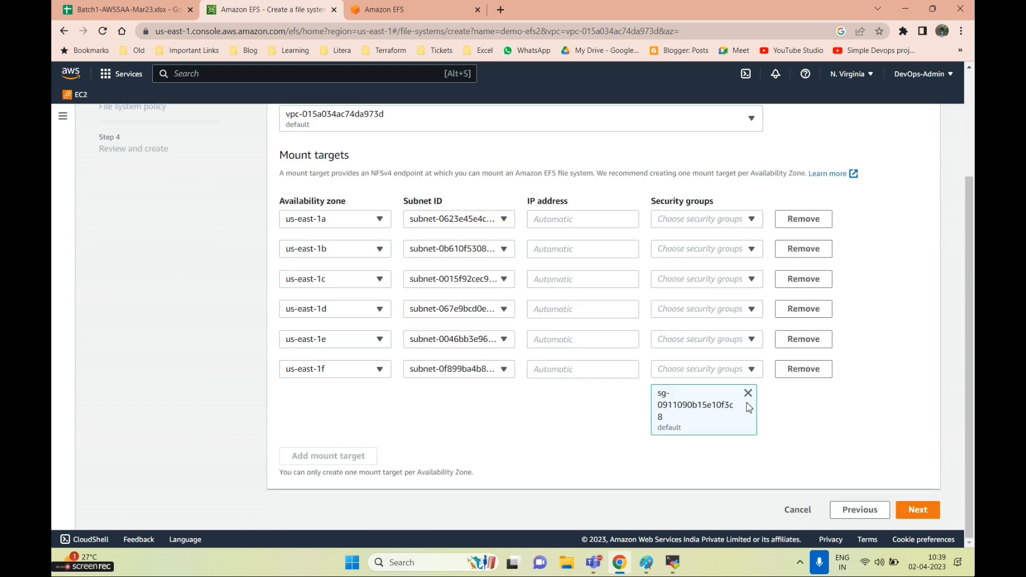
pyautogui.click(747, 393)
# Assign Batch1-AWSSAA (sg-038b2ce7f58e6c84f) to the us-east-1a, 1b and 1c mount targets
pyautogui.click(702, 281)
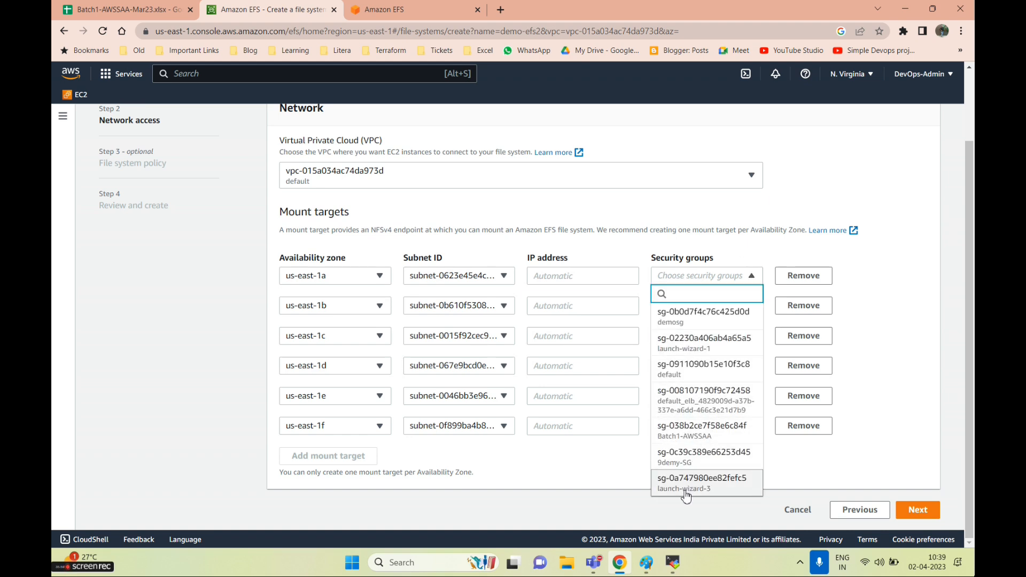
pyautogui.click(689, 430)
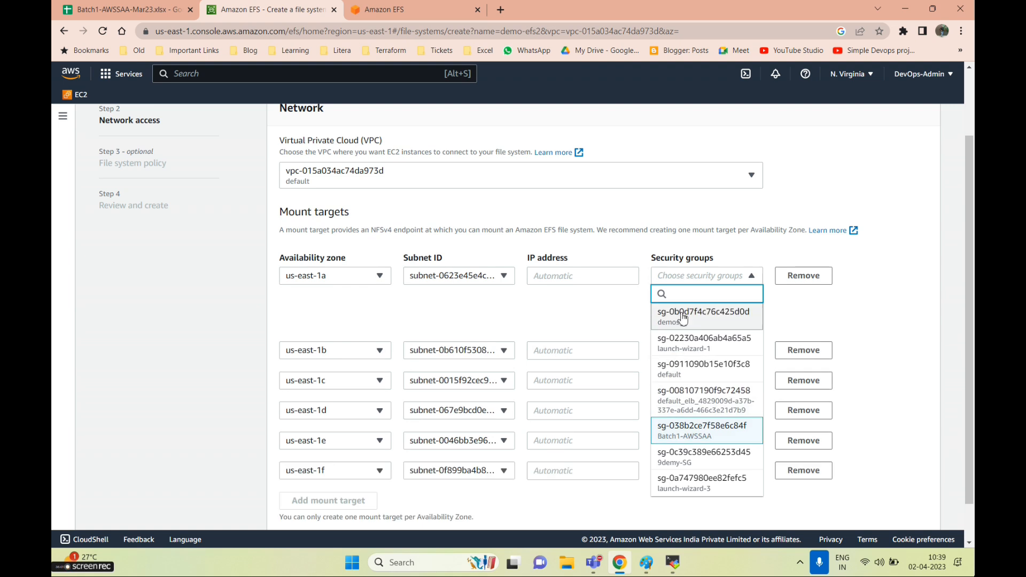
pyautogui.click(571, 310)
pyautogui.click(681, 352)
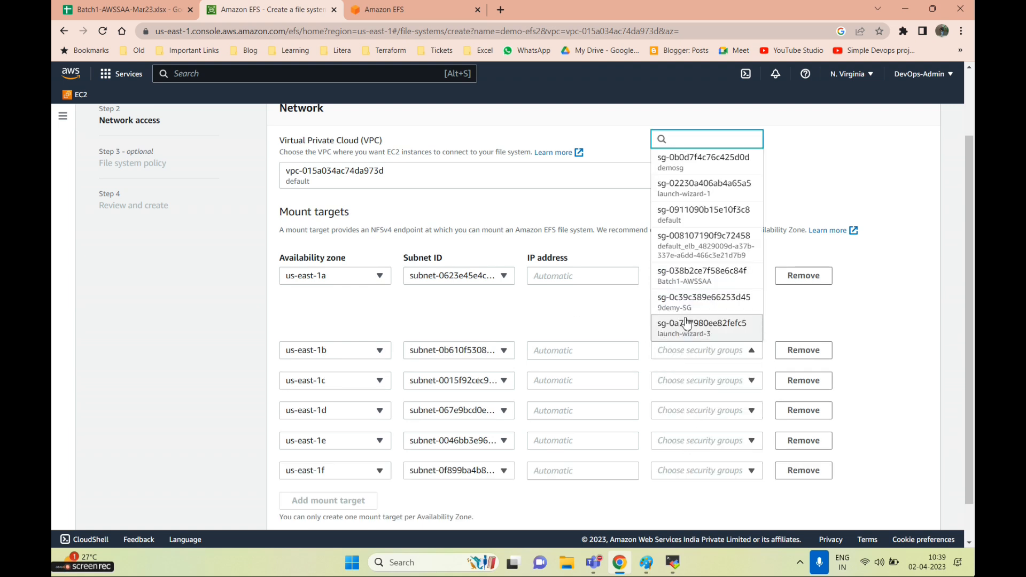
pyautogui.click(702, 276)
pyautogui.scroll(-1, 688, 412)
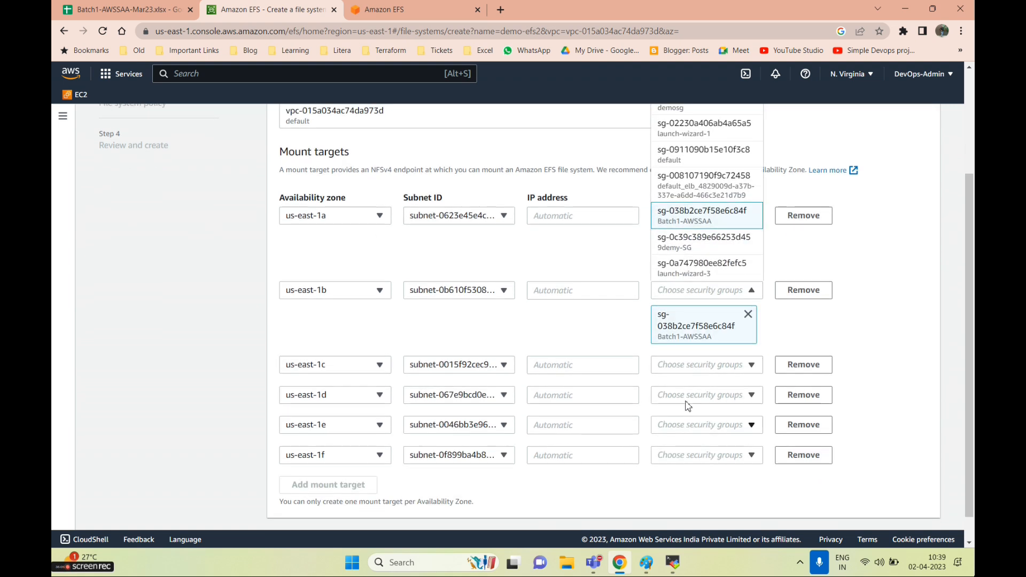
pyautogui.click(686, 366)
pyautogui.click(681, 290)
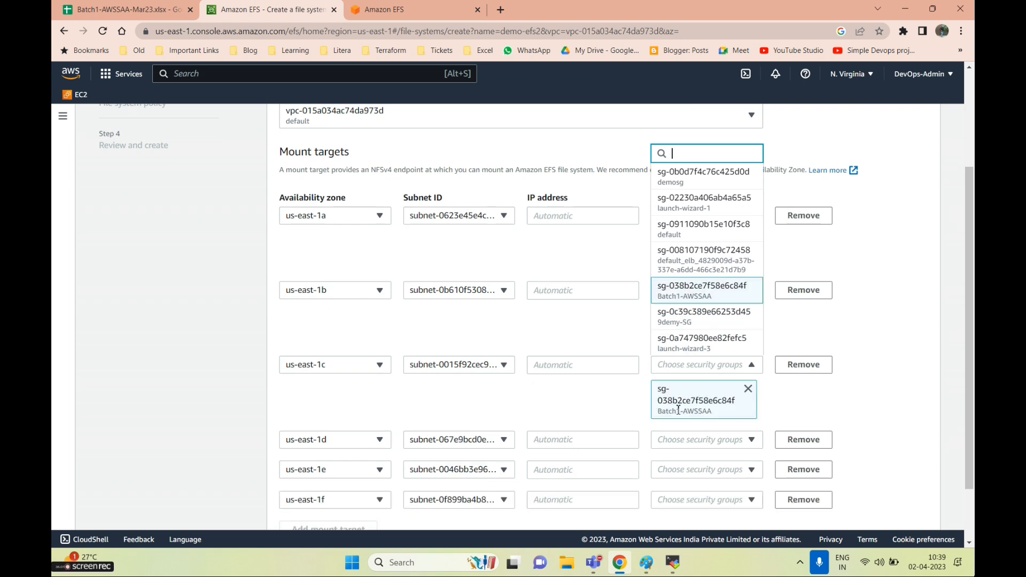
# Assign Batch1-AWSSAA to the us-east-1d, 1e and 1f mount targets and continue to File system policy
pyautogui.click(679, 443)
pyautogui.click(682, 363)
pyautogui.scroll(-2, 734, 379)
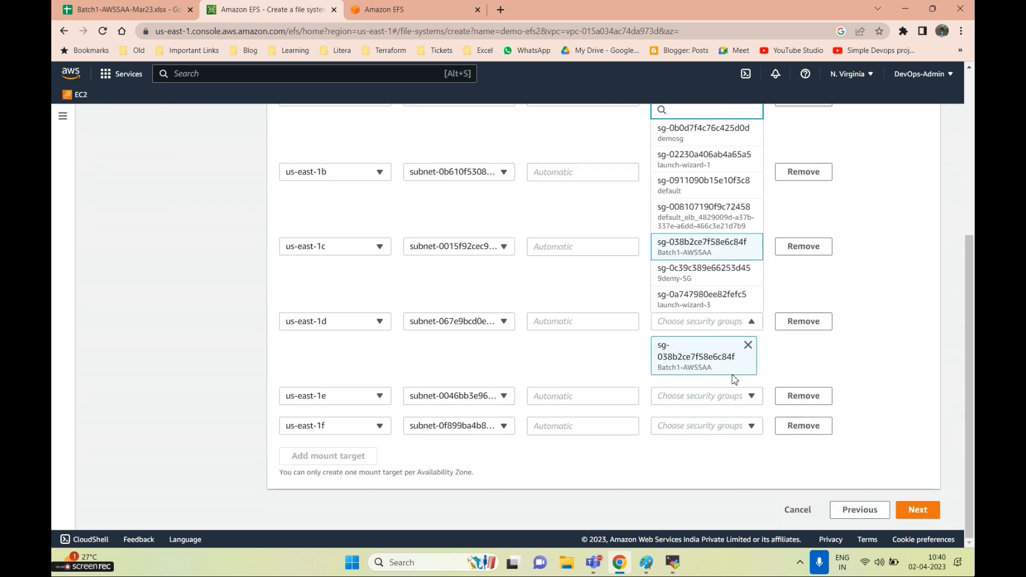
pyautogui.click(707, 396)
pyautogui.click(694, 319)
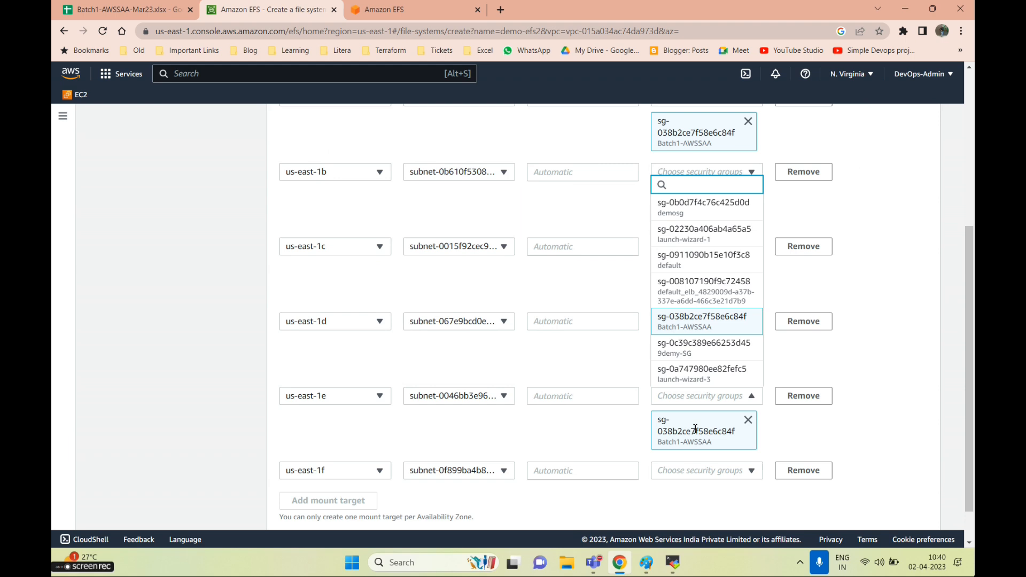
pyautogui.click(687, 477)
pyautogui.click(694, 393)
pyautogui.scroll(-2, 817, 454)
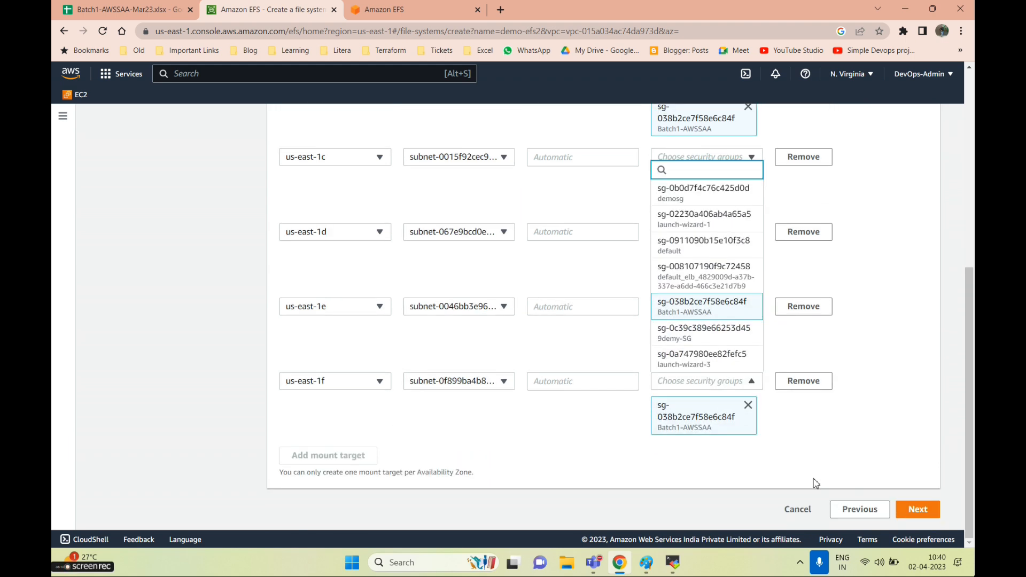
pyautogui.click(912, 511)
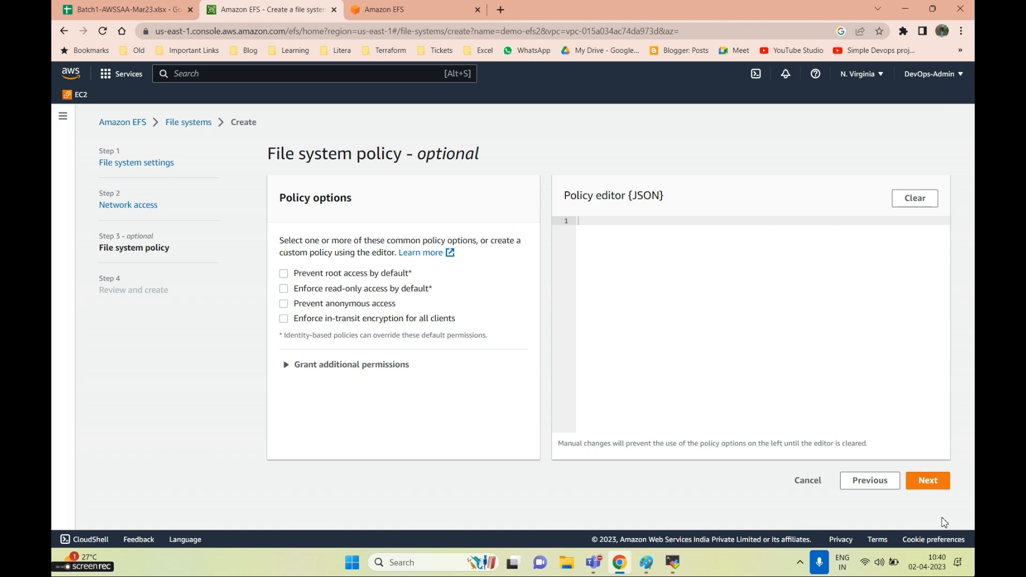
# Skip the policy, create demo-efs2 from the review page, then select the old demo-efs
pyautogui.click(928, 480)
pyautogui.scroll(-15, 852, 465)
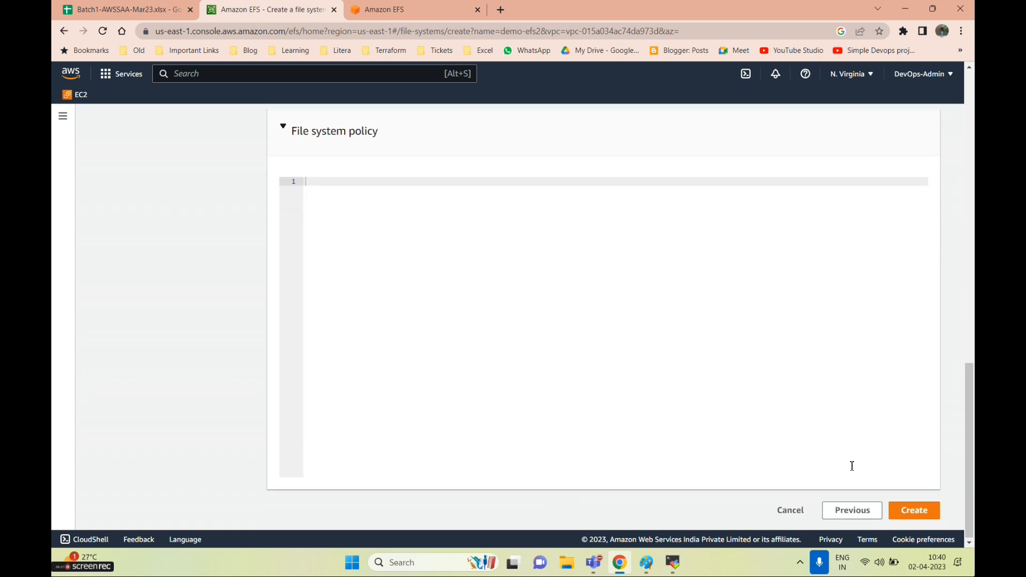
pyautogui.click(914, 510)
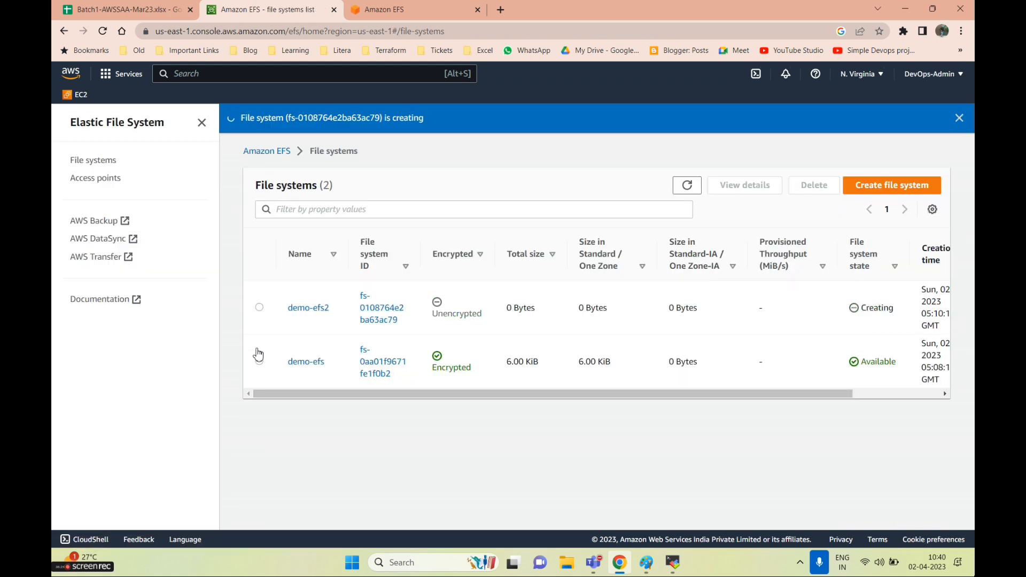
pyautogui.click(259, 360)
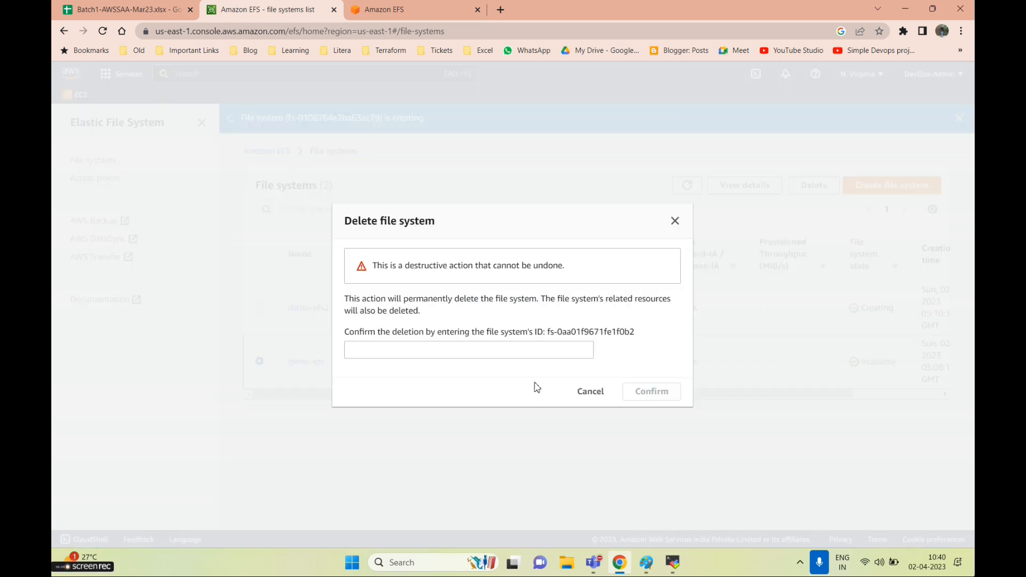
# Delete demo-efs by pasting its file system ID to confirm, then show demo-efs2's Attach mount commands
pyautogui.click(514, 349)
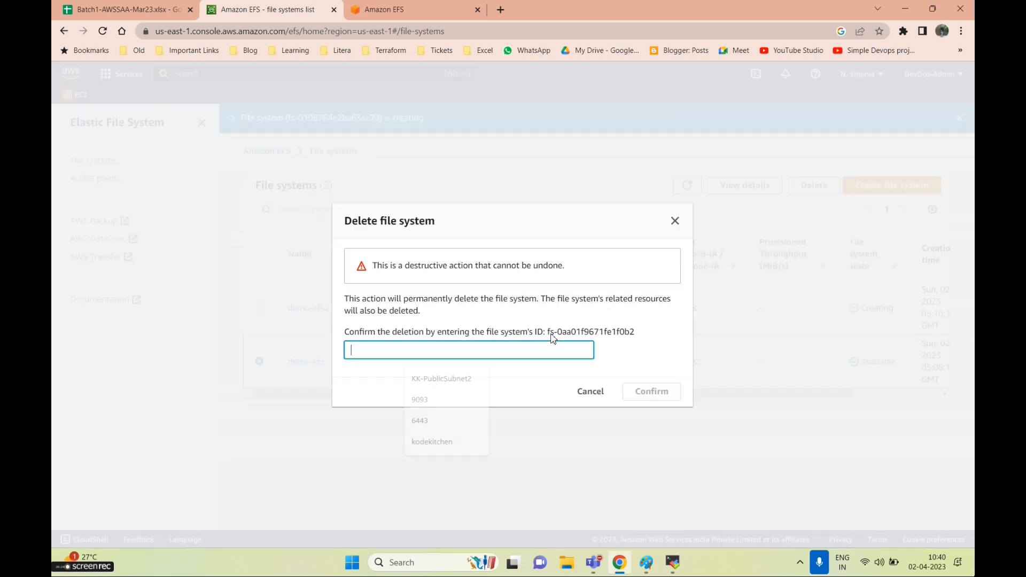
pyautogui.moveTo(549, 332); pyautogui.dragTo(637, 334)
pyautogui.hotkey('ctrl', 'c')
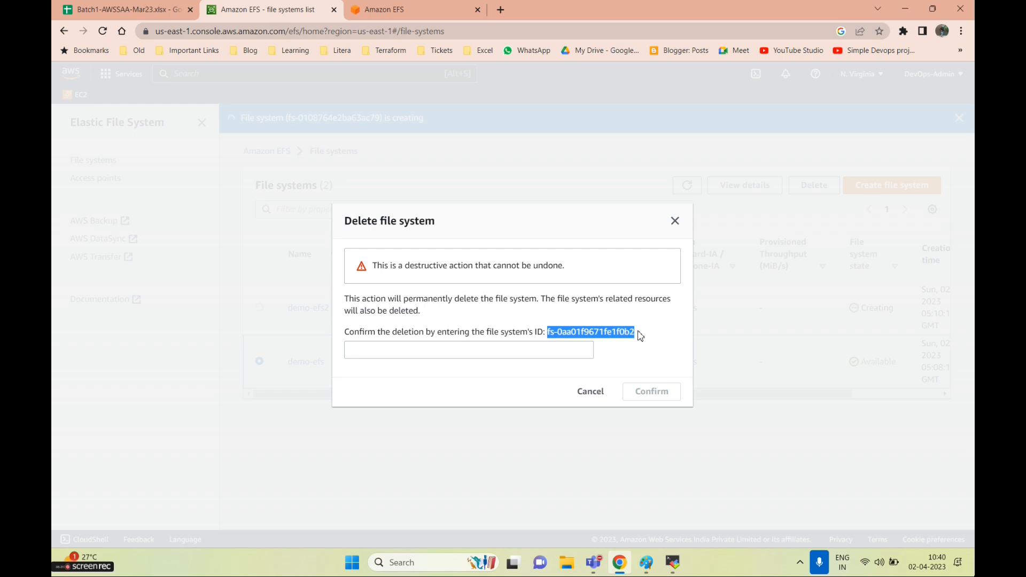
pyautogui.click(524, 350)
pyautogui.hotkey('ctrl', 'v')
pyautogui.click(645, 402)
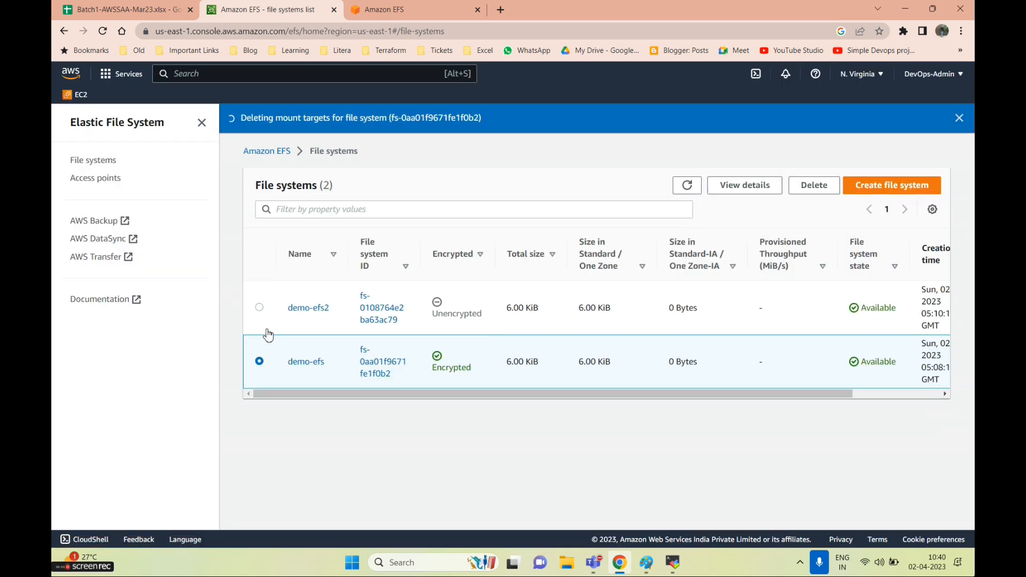
pyautogui.click(309, 310)
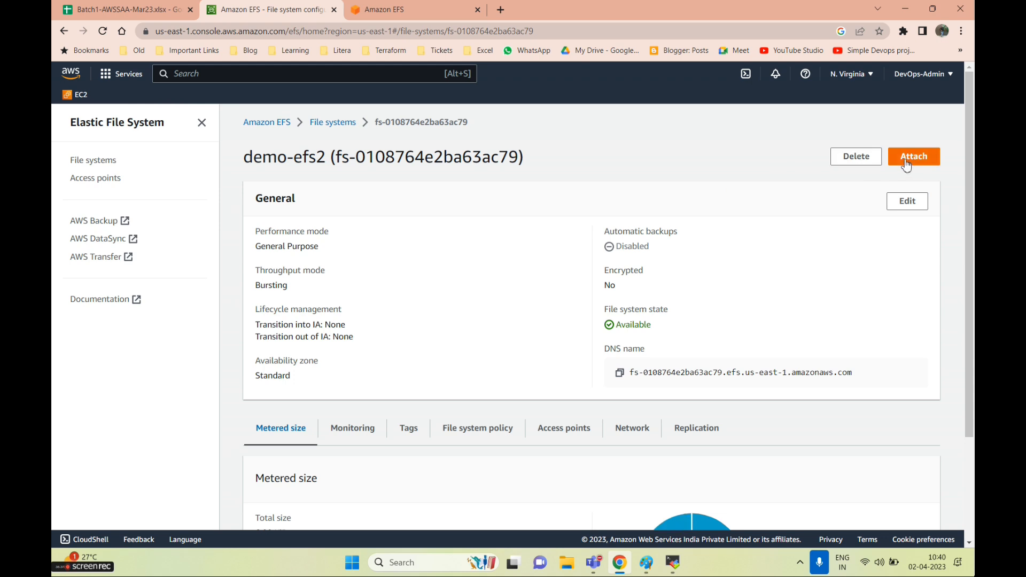
pyautogui.click(907, 165)
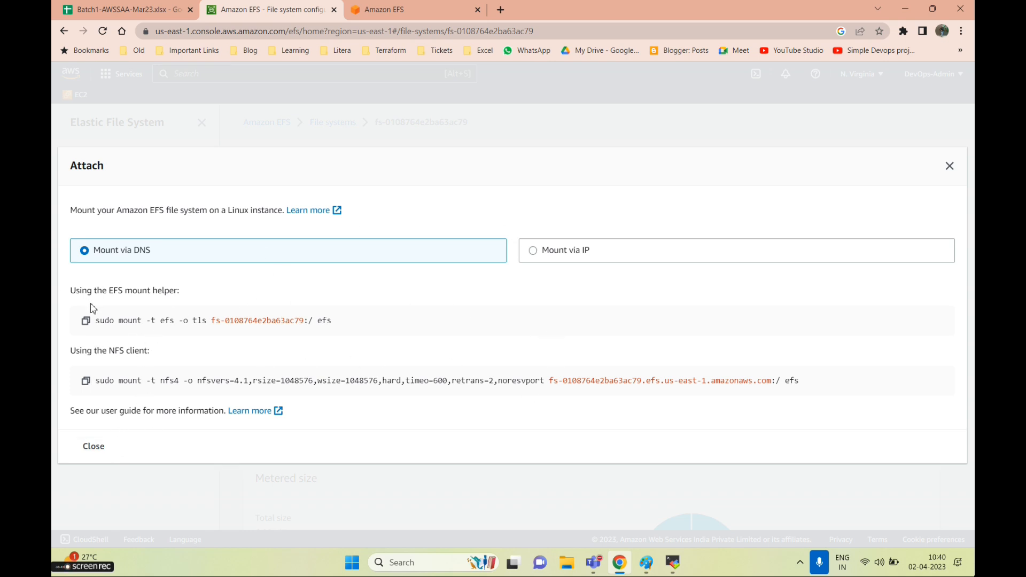
# Compare the EFS mount-helper and NFS commands via IP and via DNS, then switch to the Linux1 terminal
pyautogui.moveTo(80, 290); pyautogui.dragTo(226, 301)
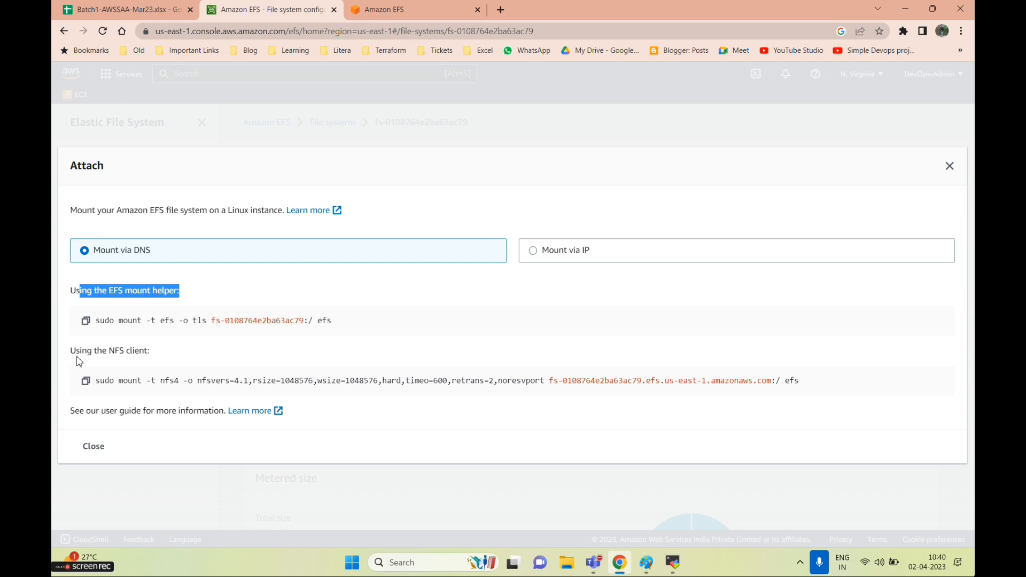
pyautogui.moveTo(76, 358); pyautogui.dragTo(189, 369)
pyautogui.click(94, 346)
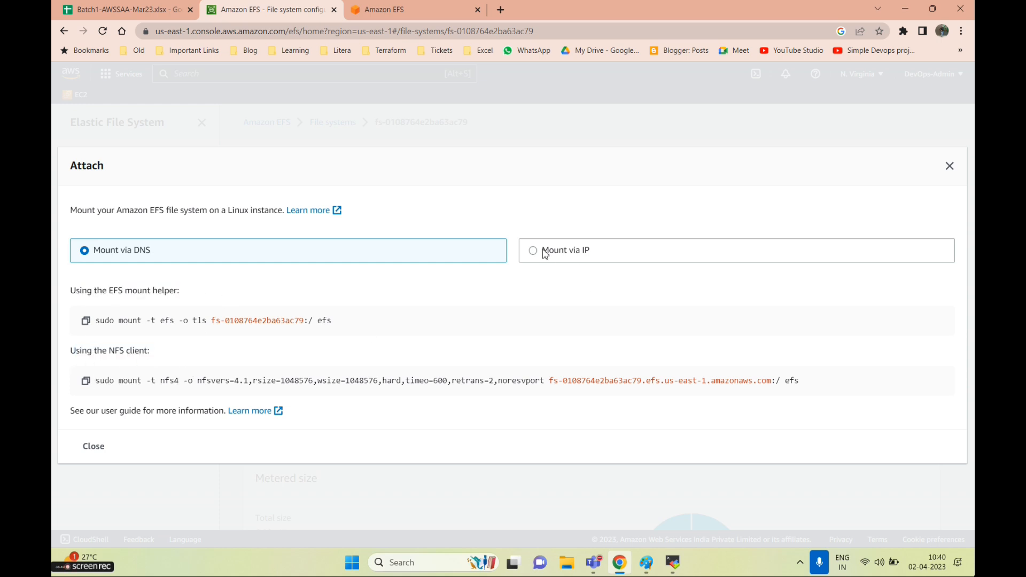
pyautogui.click(532, 250)
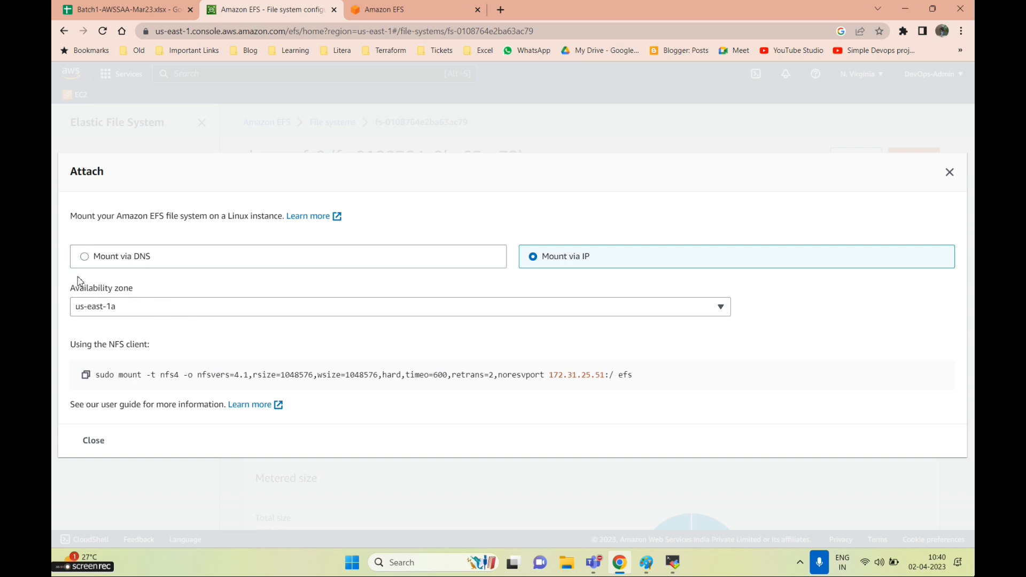
pyautogui.click(84, 257)
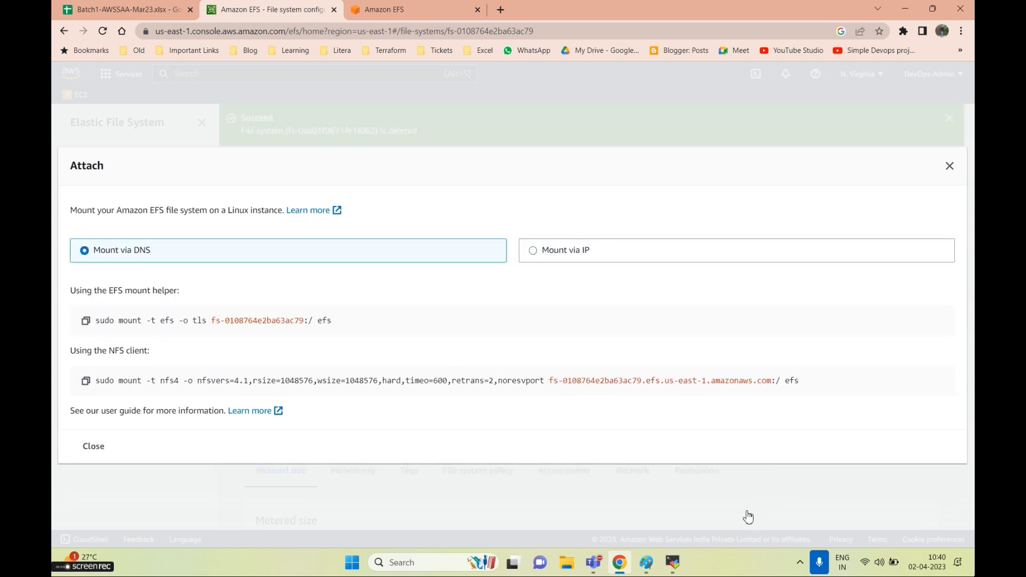
pyautogui.click(673, 562)
pyautogui.click(398, 58)
# Create an efs directory on Linux1 with mkdir efs and confirm it with ls
pyautogui.click(275, 57)
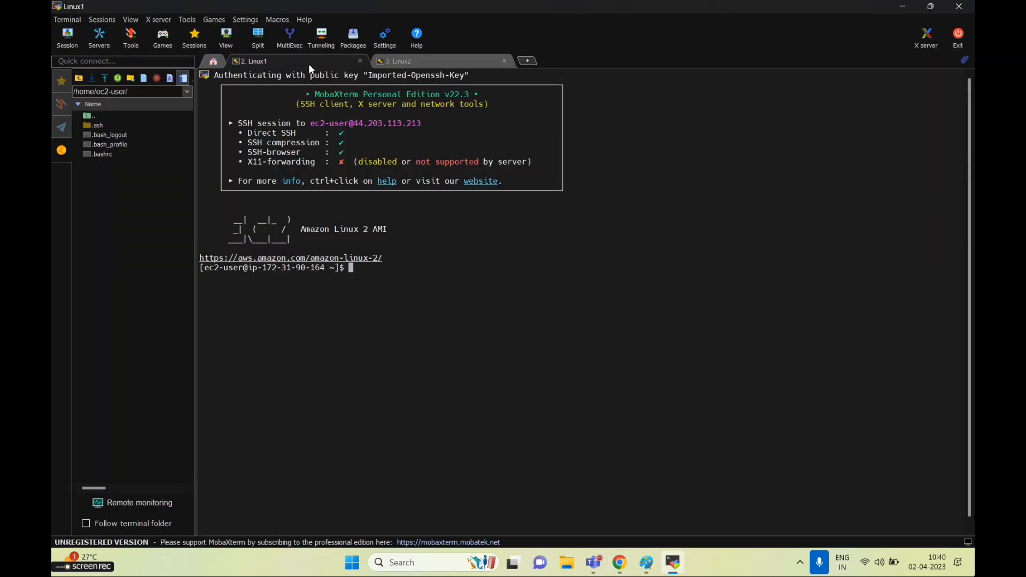
pyautogui.write('m')
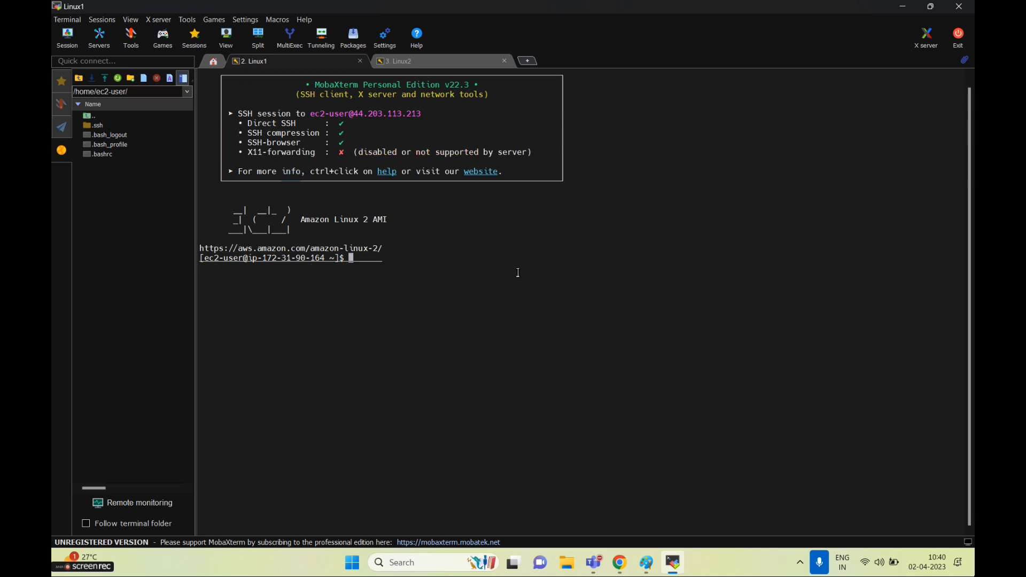
pyautogui.write('kdir')
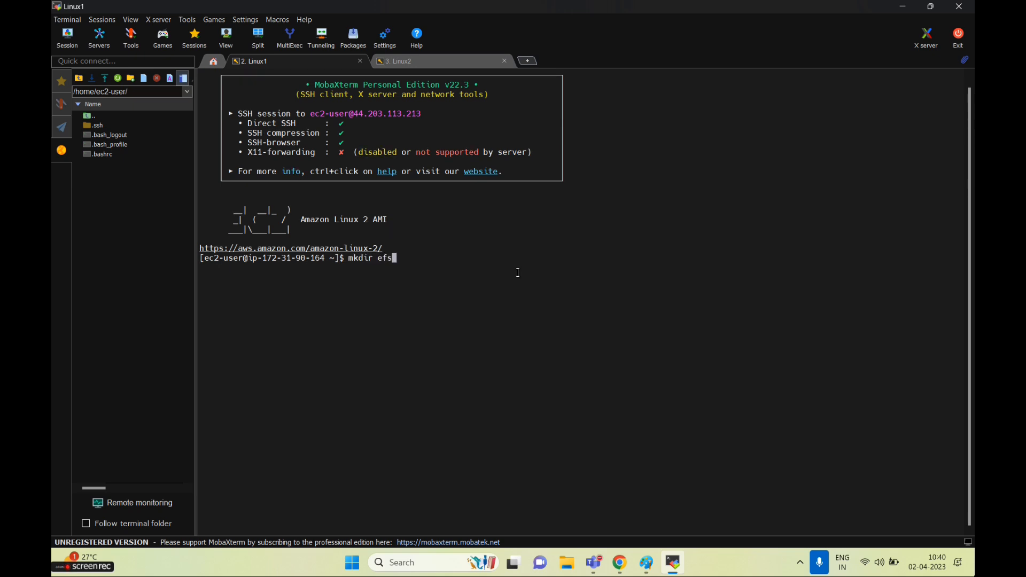
pyautogui.write(' efs')
pyautogui.press('Return')
pyautogui.write('ls')
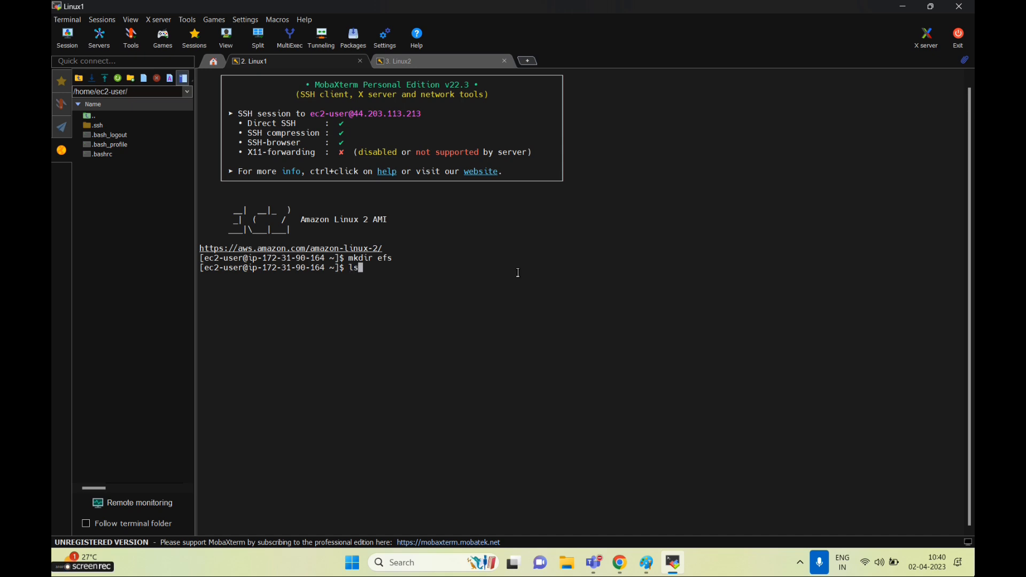
pyautogui.press('Return')
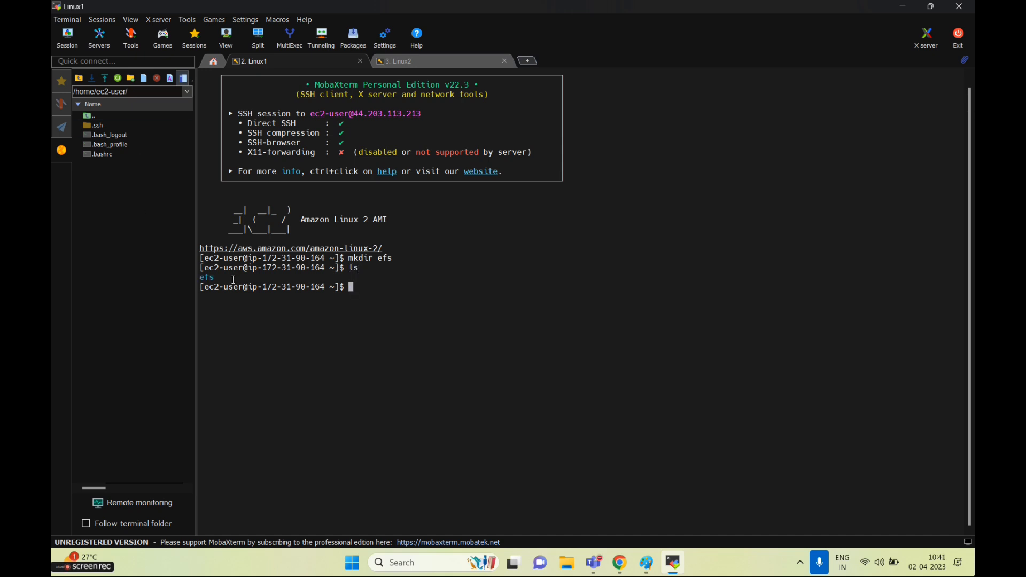
pyautogui.doubleClick(203, 277)
# Create and list the efs directory on Linux2, then start typing sudo yum install -y amazon-efs-utils on Linux1
pyautogui.click(420, 63)
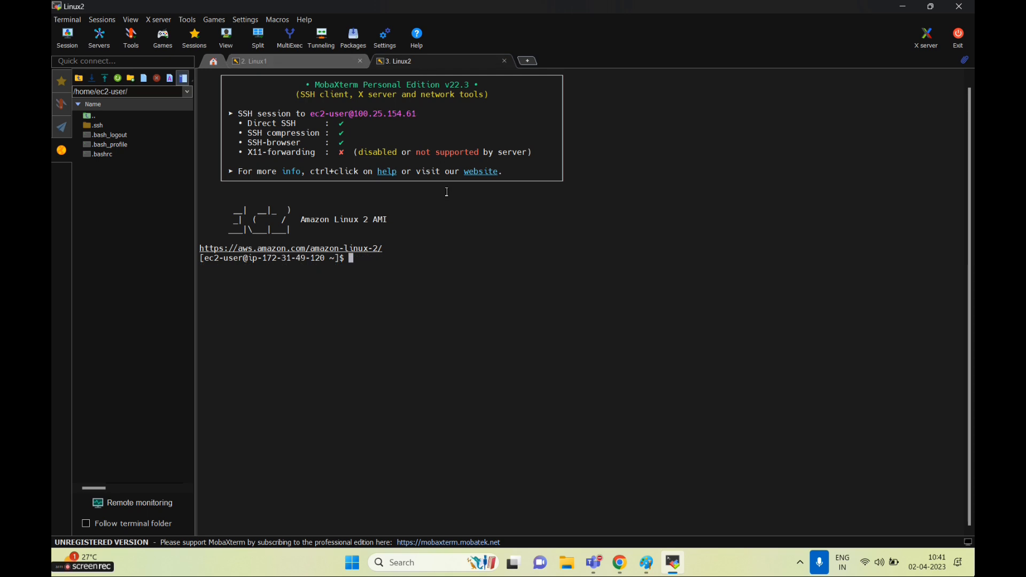
pyautogui.write('mkd')
pyautogui.press('BackSpace')
pyautogui.press('BackSpace')
pyautogui.press('BackSpace')
pyautogui.write('dir')
pyautogui.press('Return')
pyautogui.write('ls')
pyautogui.press('Return')
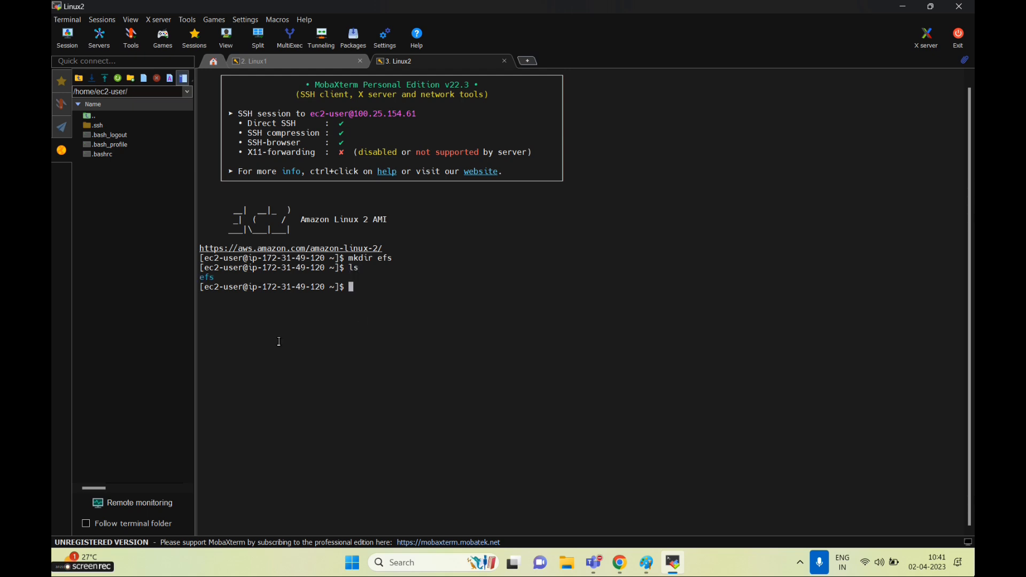
pyautogui.click(277, 63)
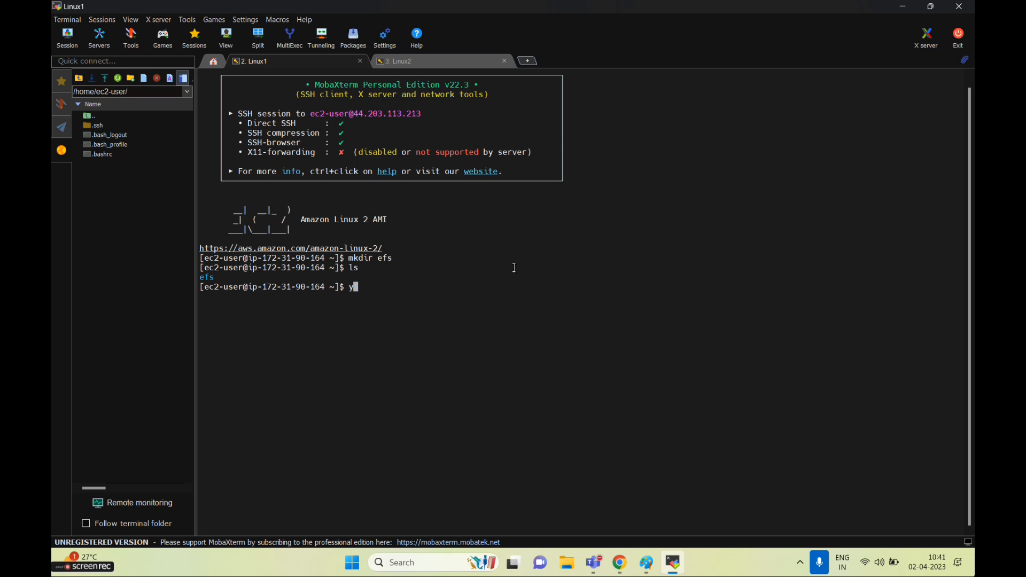
pyautogui.write('sudo yum install -y amazon-efs-ut')
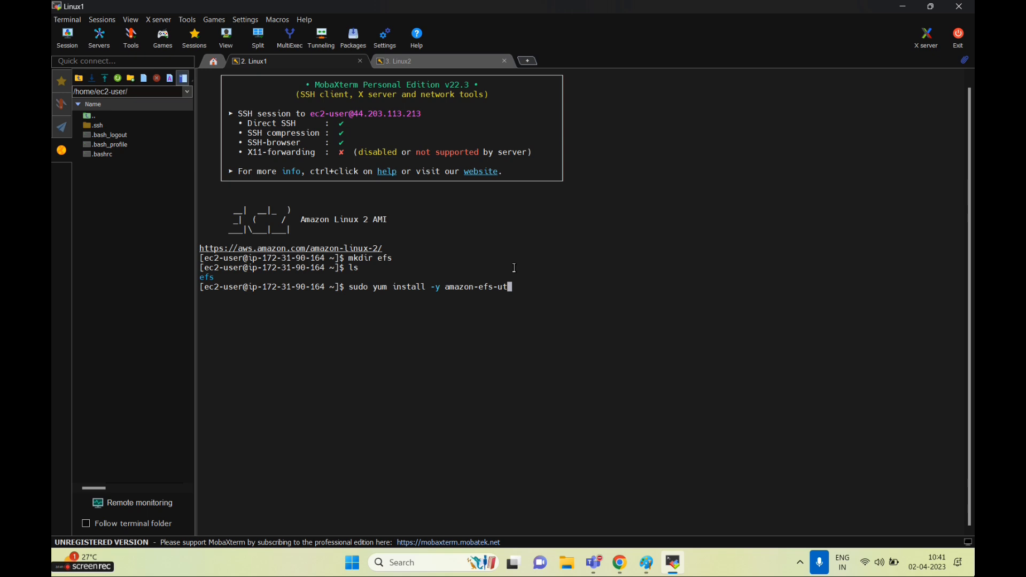
pyautogui.write('lility')
# Search Google in a new tab for 'amazon-efs-utlility command for linux'
pyautogui.click(619, 562)
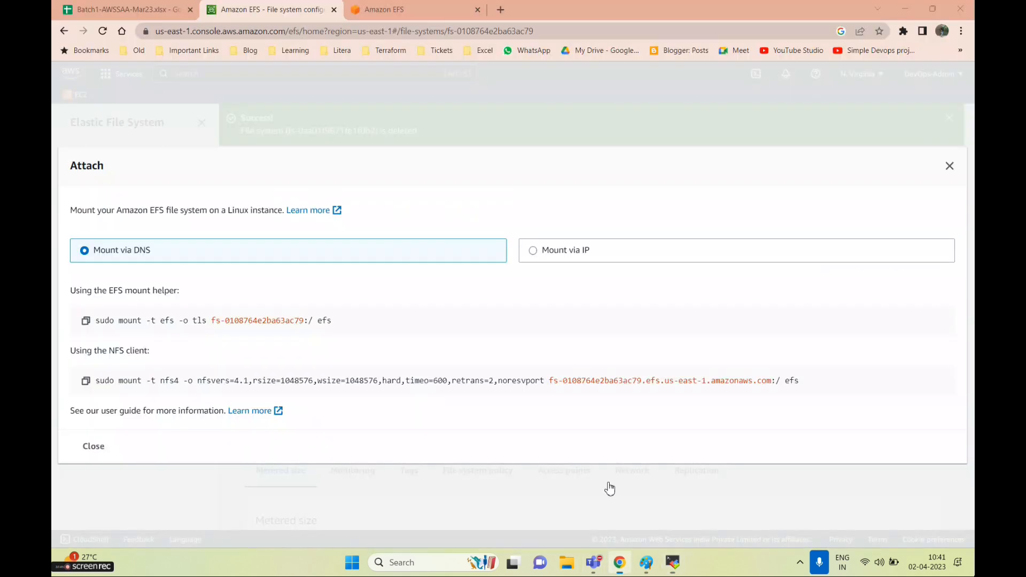
pyautogui.click(498, 10)
pyautogui.write('a')
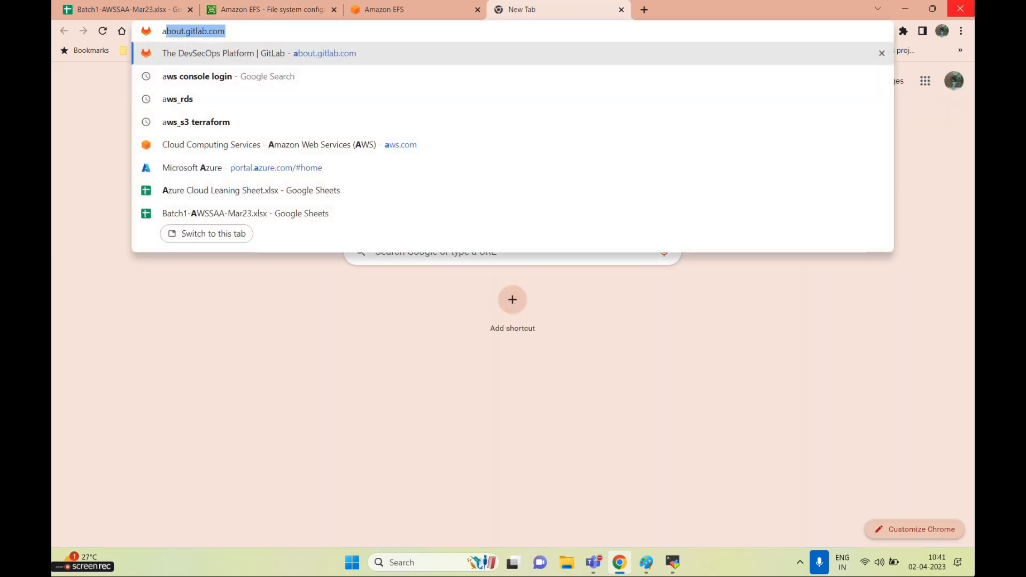
pyautogui.write('mazon-efs')
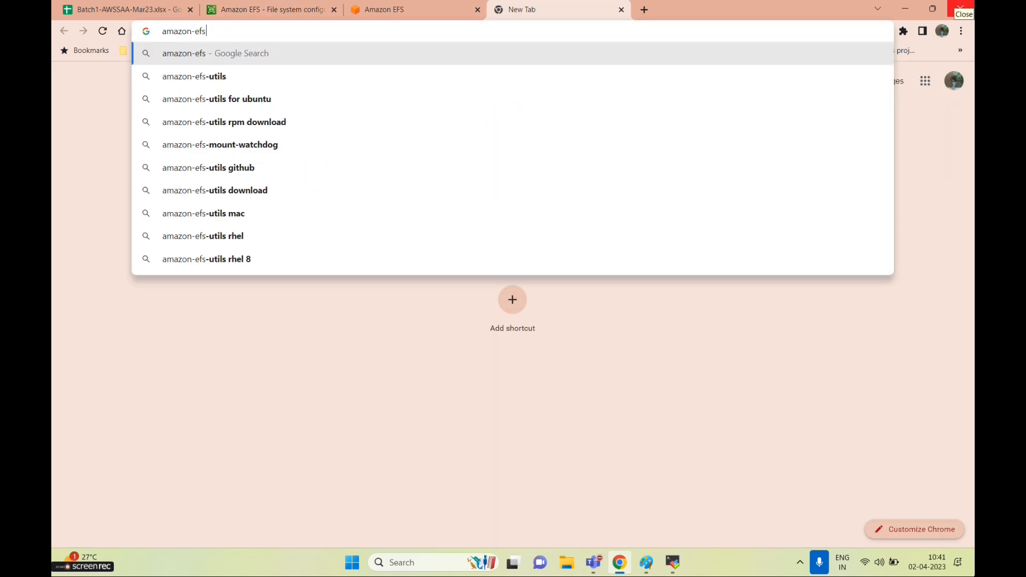
pyautogui.write('-utl')
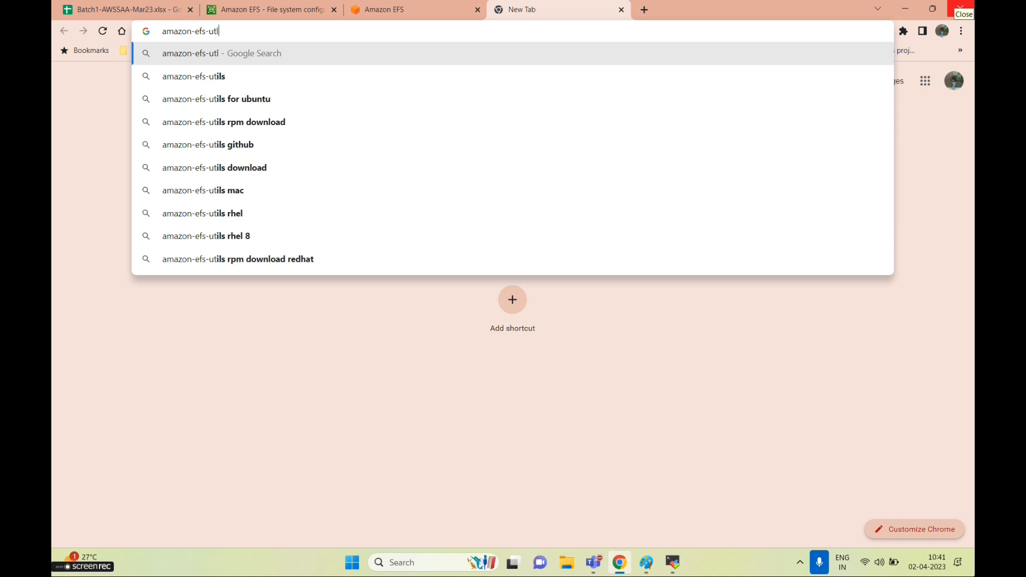
pyautogui.write('ility c')
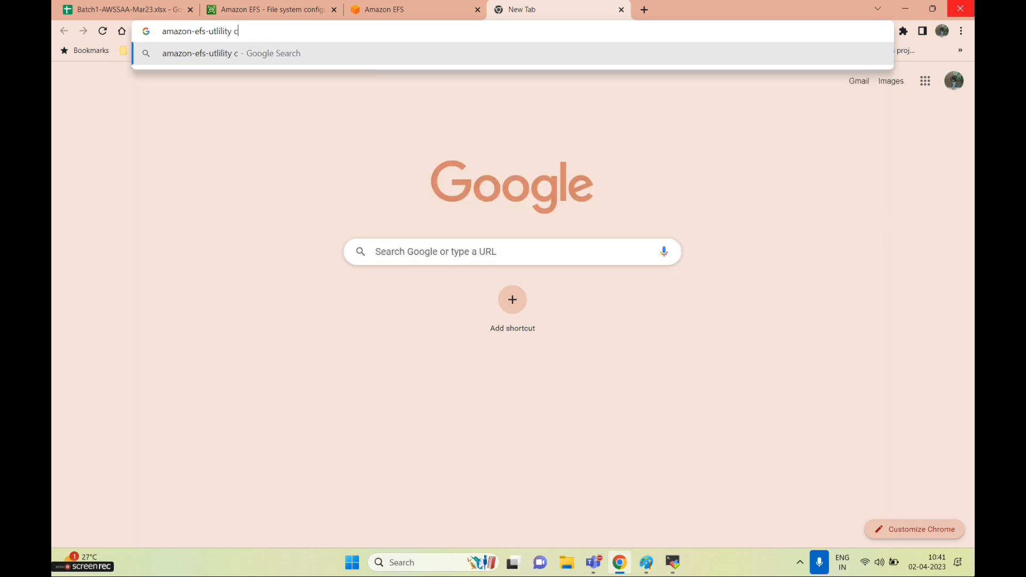
pyautogui.write('ommand for ln')
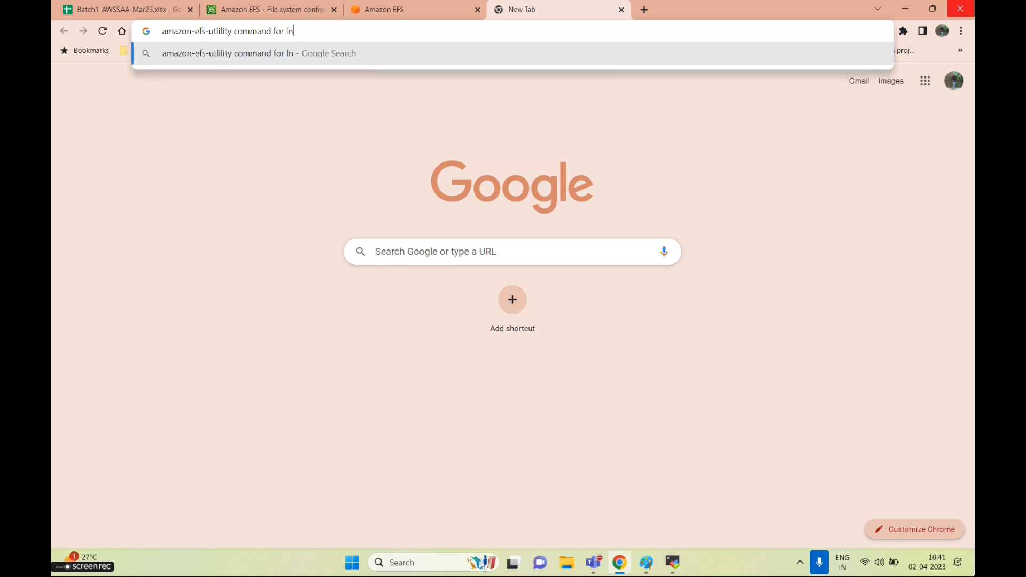
pyautogui.press('BackSpace')
pyautogui.write('inux')
pyautogui.press('Return')
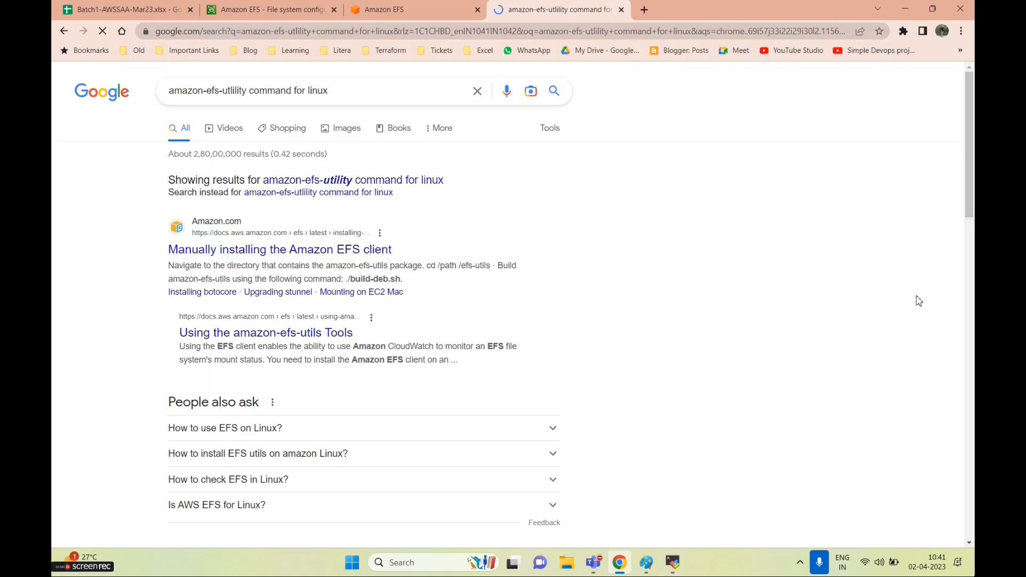
# Open the AWS EFS client installation guide and copy its yum install command for amazon-efs-utils
pyautogui.rightClick(321, 254)
pyautogui.click(345, 262)
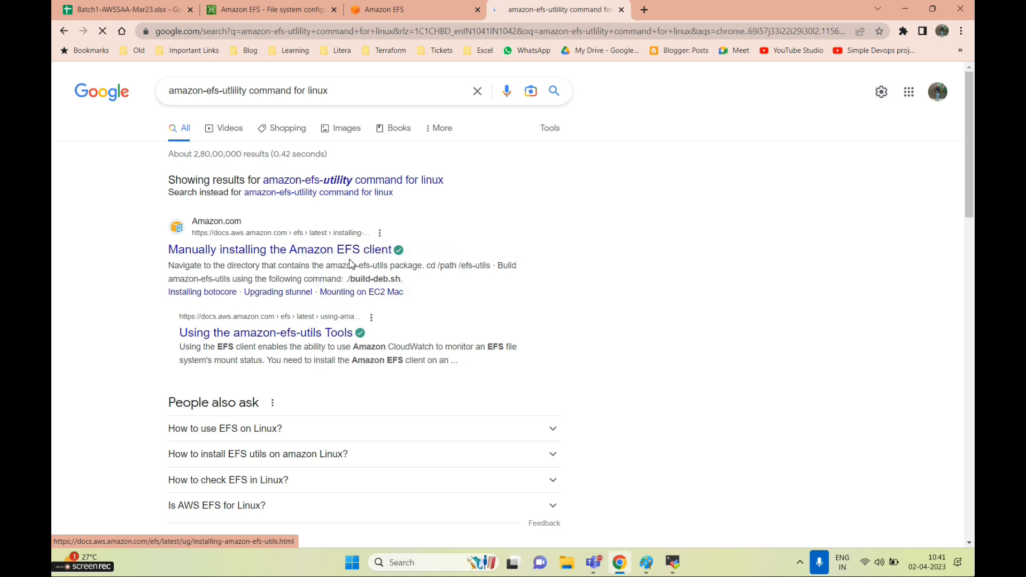
pyautogui.click(686, 10)
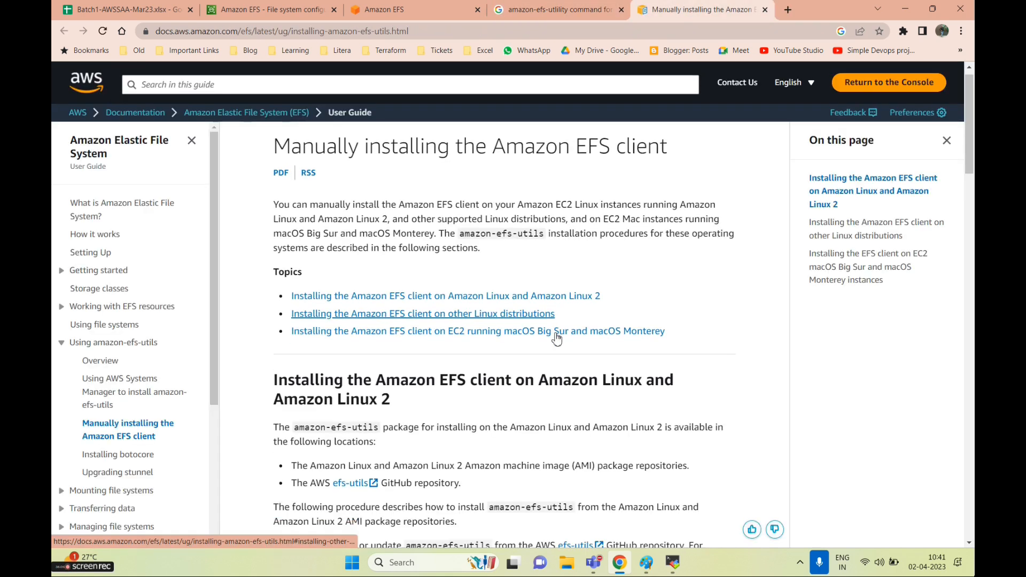
pyautogui.scroll(-5, 553, 337)
pyautogui.scroll(-3, 554, 347)
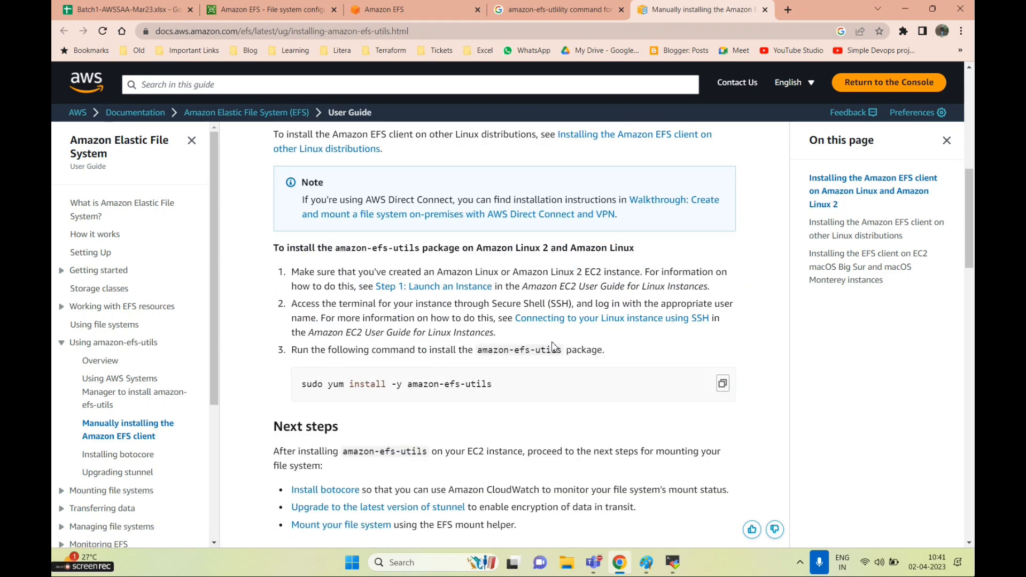
pyautogui.moveTo(531, 388); pyautogui.dragTo(271, 388)
pyautogui.click(513, 391)
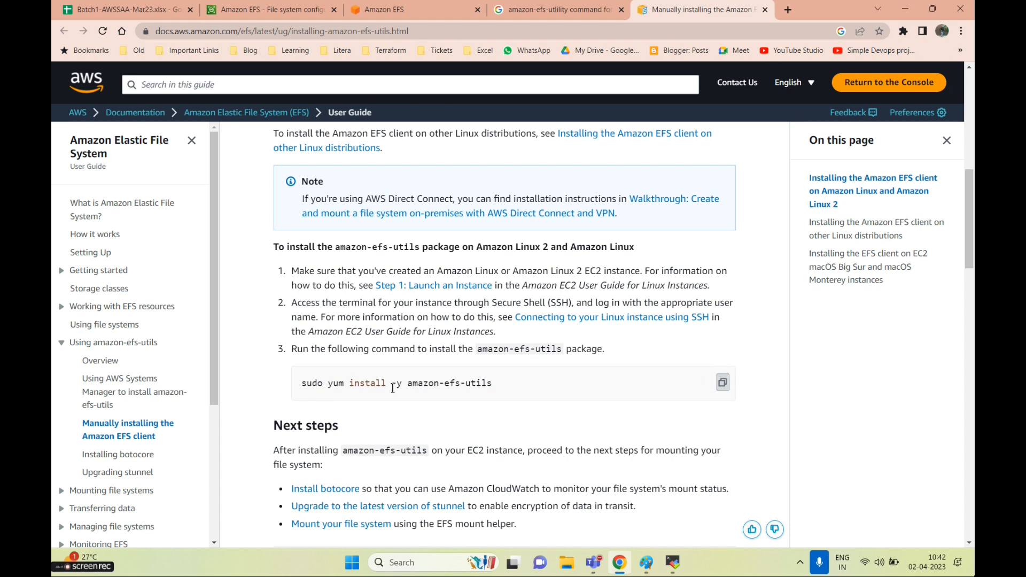
pyautogui.click(674, 564)
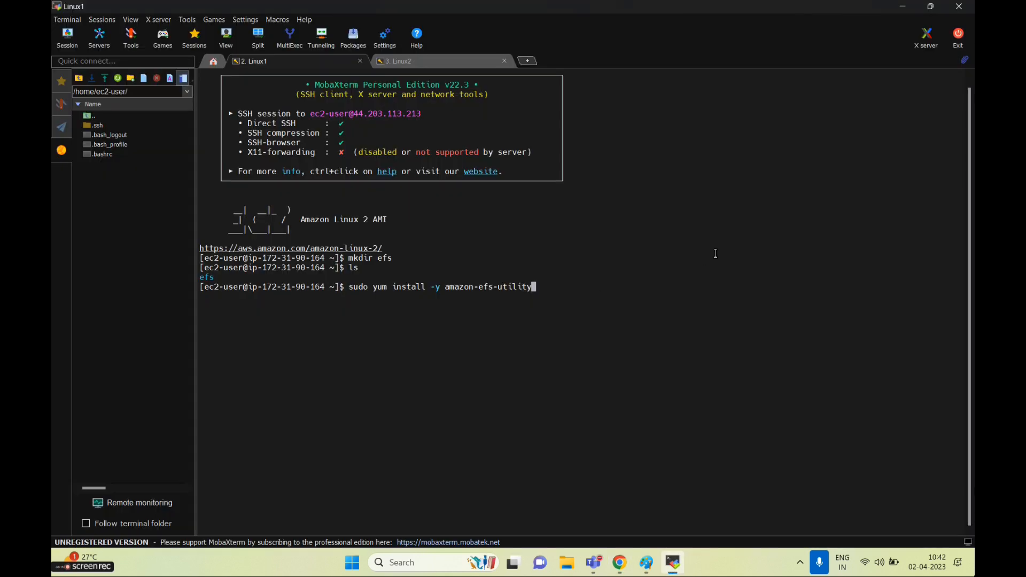
# Paste and run the amazon-efs-utils install command on both Linux1 and Linux2
pyautogui.press('BackSpace')
pyautogui.press('BackSpace')
pyautogui.press('BackSpace')
pyautogui.press('BackSpace')
pyautogui.press('BackSpace')
pyautogui.press('BackSpace')
pyautogui.press('BackSpace')
pyautogui.press('BackSpace')
pyautogui.press('BackSpace')
pyautogui.press('BackSpace')
pyautogui.press('BackSpace')
pyautogui.press('BackSpace')
pyautogui.press('BackSpace')
pyautogui.press('BackSpace')
pyautogui.press('BackSpace')
pyautogui.press('BackSpace')
pyautogui.press('BackSpace')
pyautogui.press('BackSpace')
pyautogui.press('BackSpace')
pyautogui.press('BackSpace')
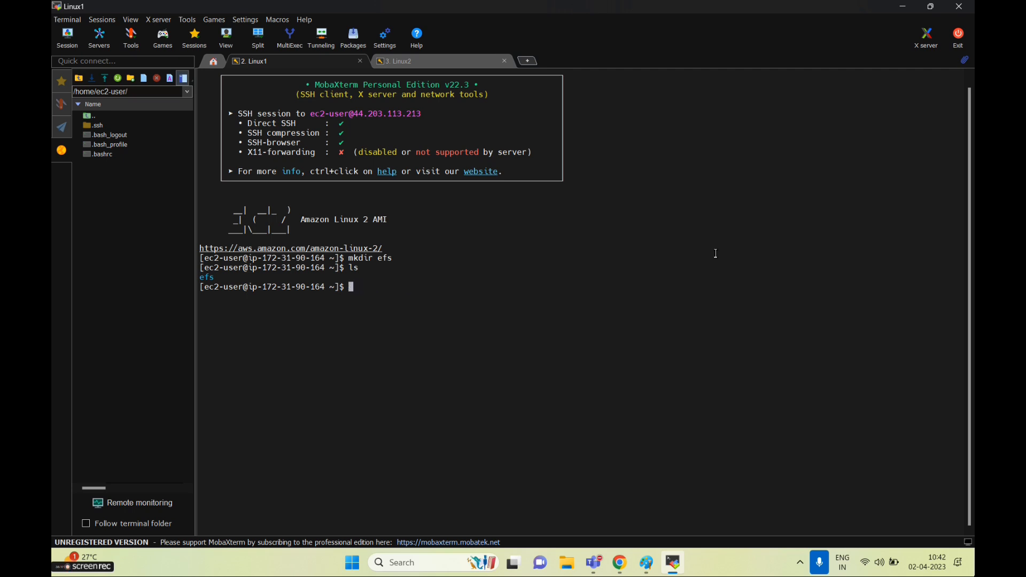
pyautogui.rightClick(723, 285)
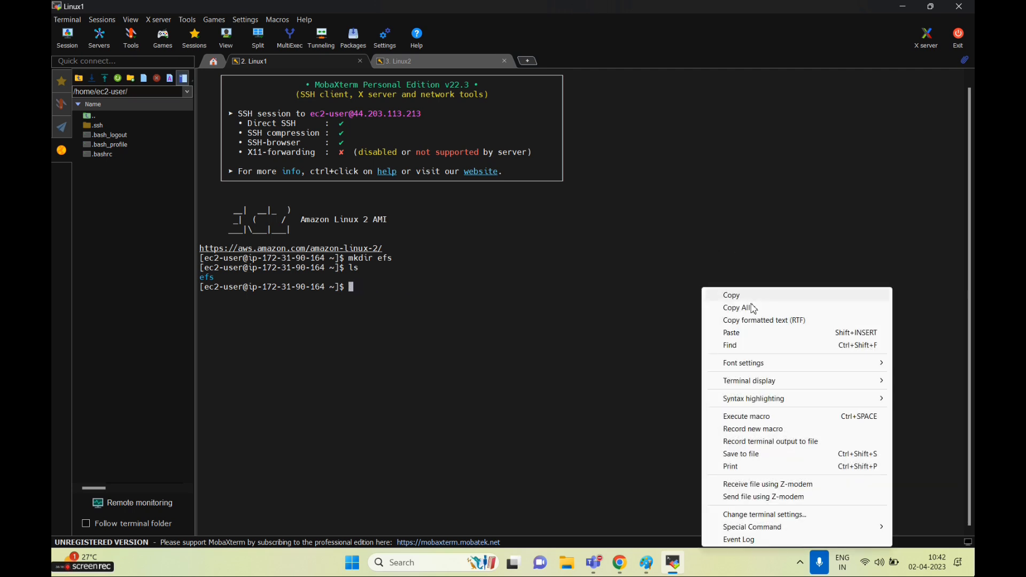
pyautogui.click(726, 332)
pyautogui.press('Return')
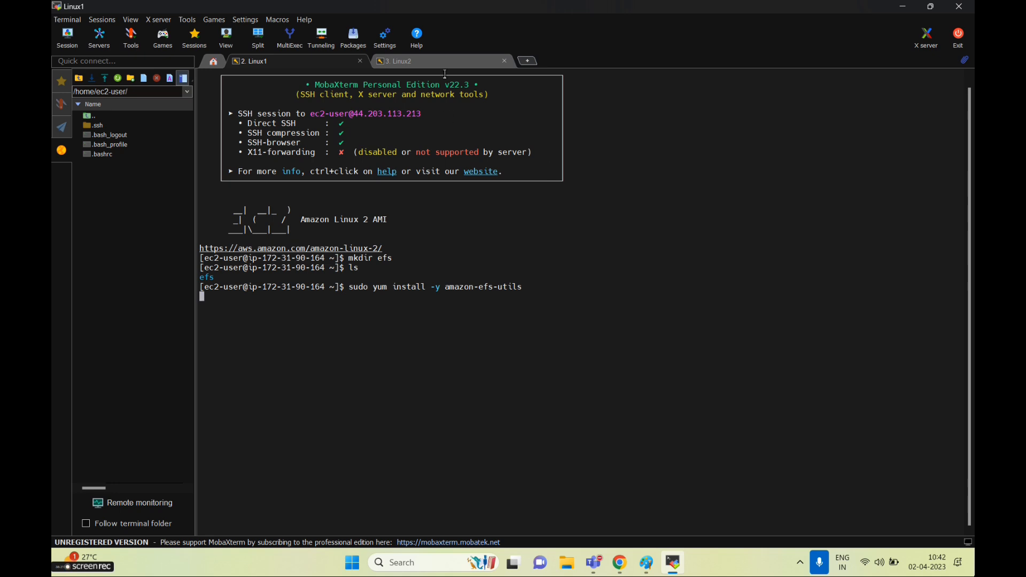
pyautogui.click(440, 62)
pyautogui.rightClick(446, 43)
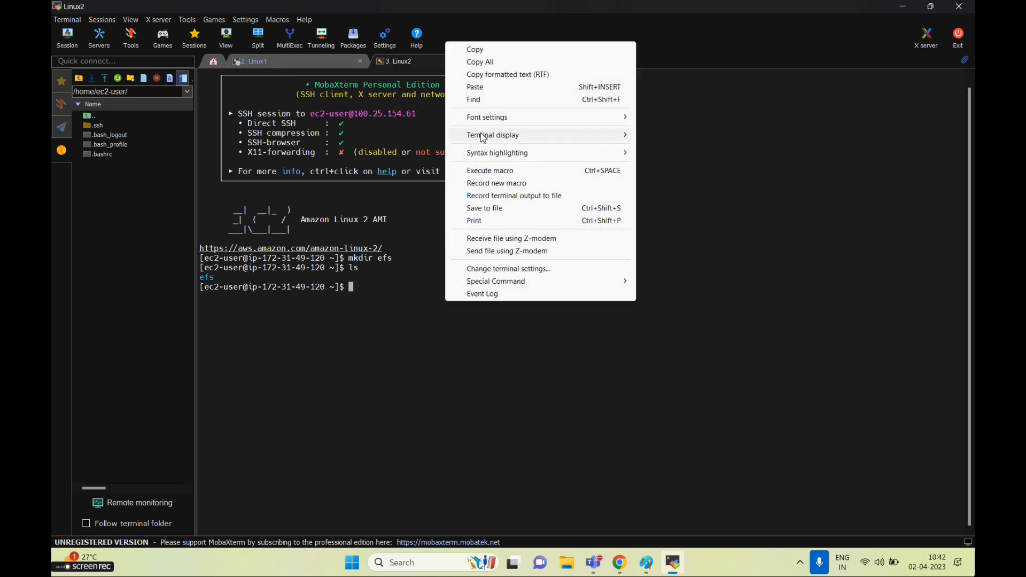
pyautogui.click(477, 87)
pyautogui.press('Return')
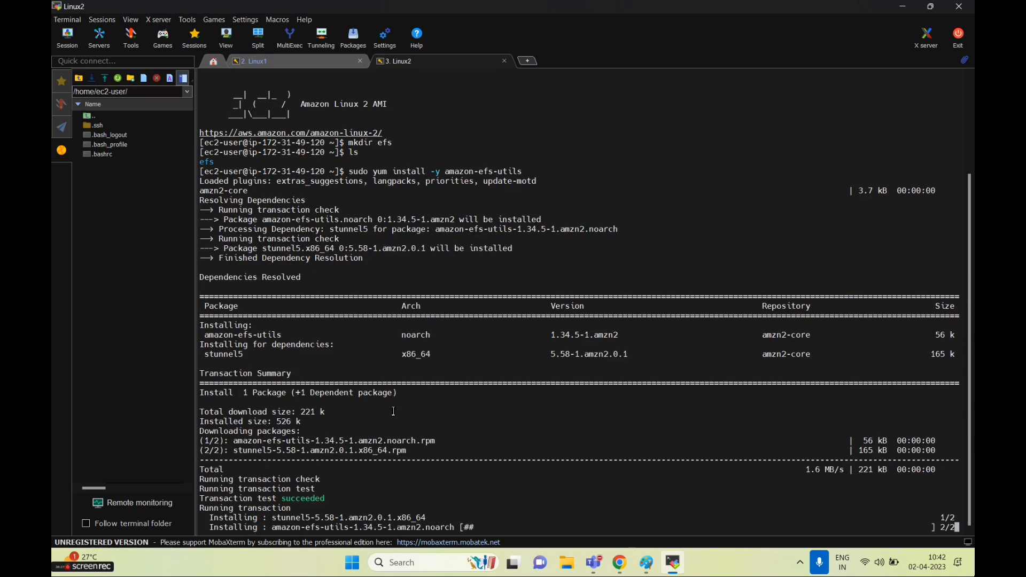
# On Linux1, cd into the efs folder, return to the home directory, then bring Chrome forward
pyautogui.click(257, 61)
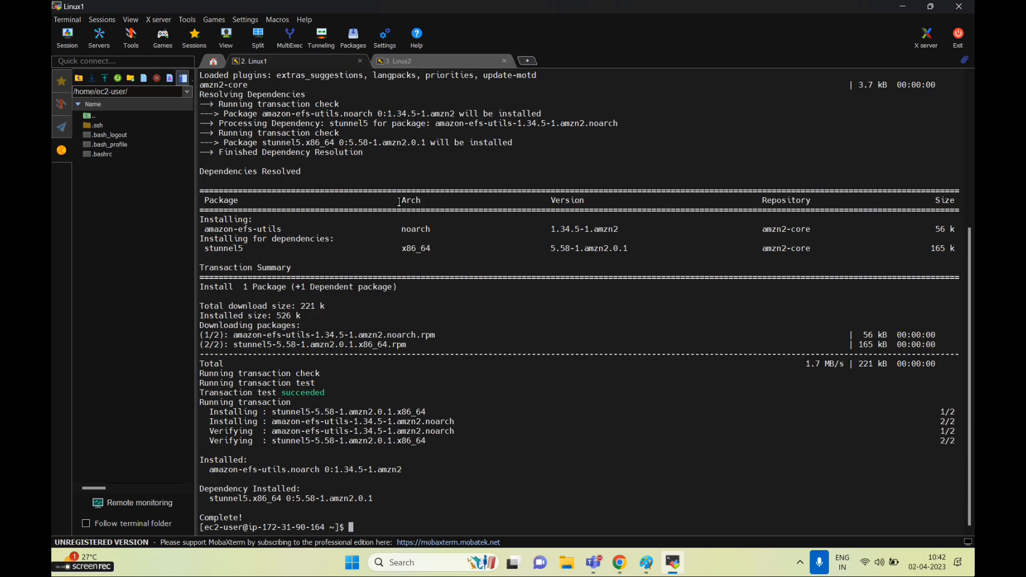
pyautogui.write('cd ef')
pyautogui.press('Tab')
pyautogui.press('Return')
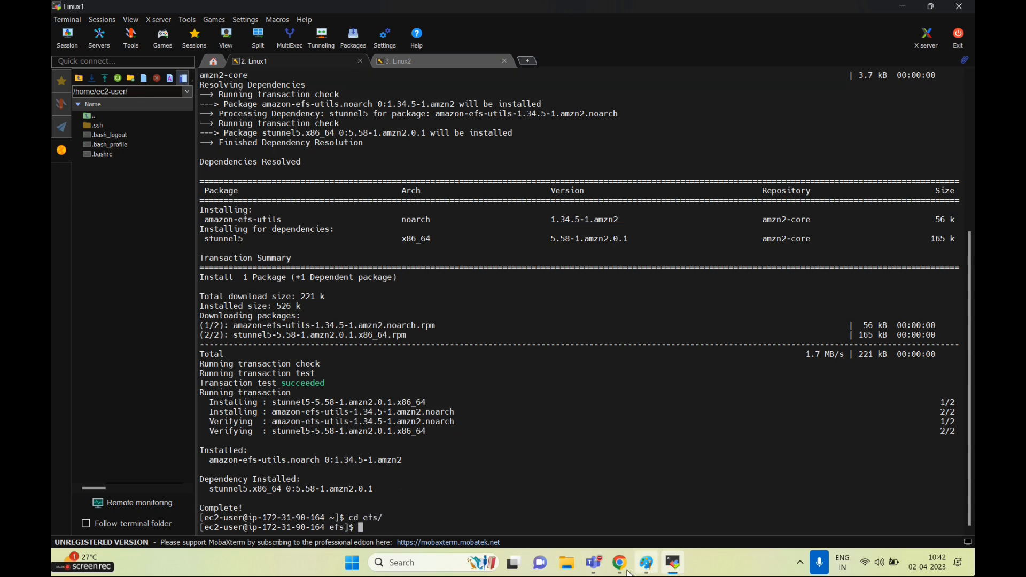
pyautogui.write('cd')
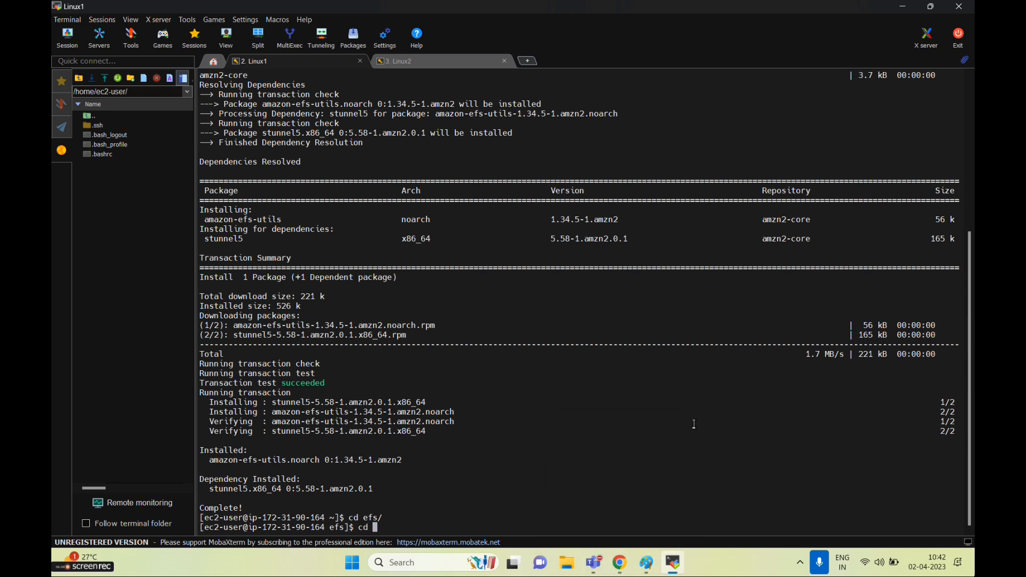
pyautogui.press('Return')
pyautogui.click(619, 562)
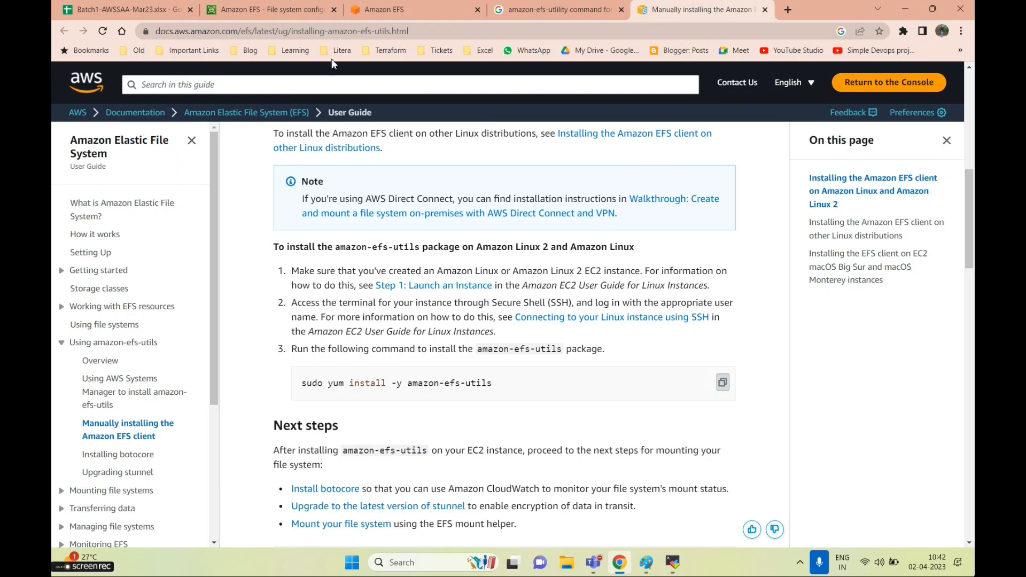
# Copy the 'Using the EFS mount helper' command from fs-0108764e2ba63ac79's Attach instructions
pyautogui.click(406, 10)
pyautogui.click(258, 12)
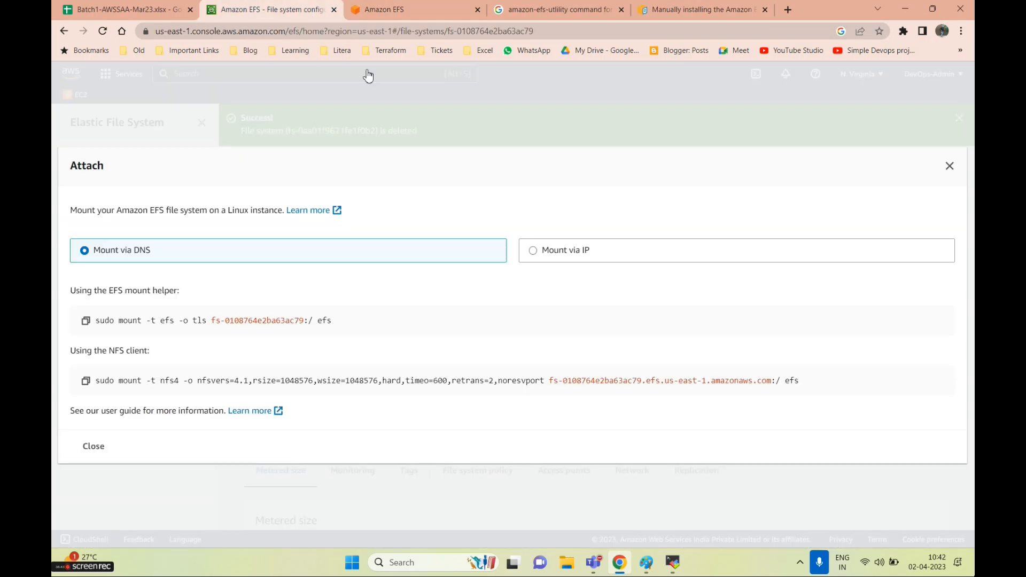
pyautogui.moveTo(363, 325); pyautogui.dragTo(98, 327)
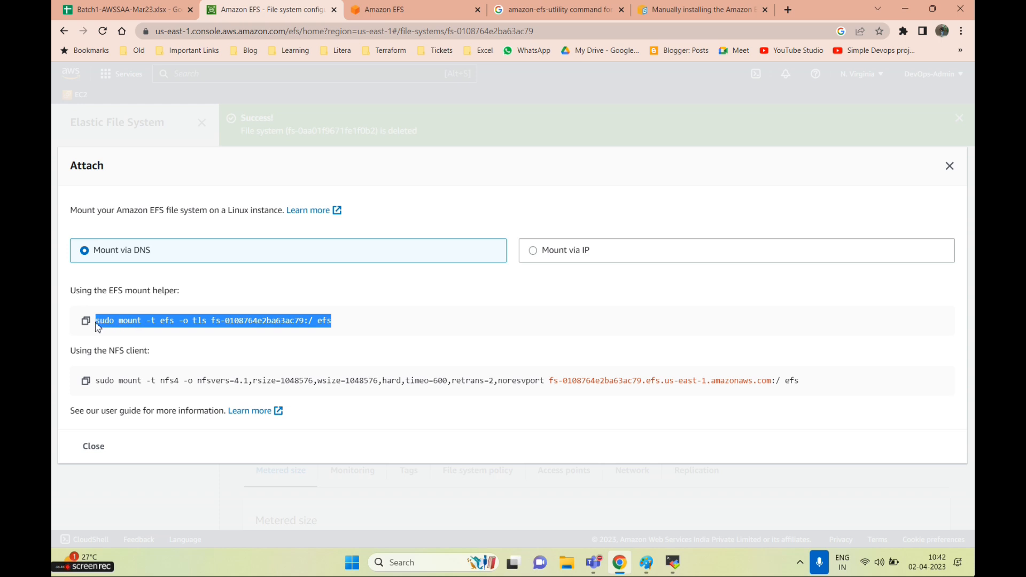
pyautogui.click(298, 326)
pyautogui.moveTo(309, 324); pyautogui.dragTo(219, 324)
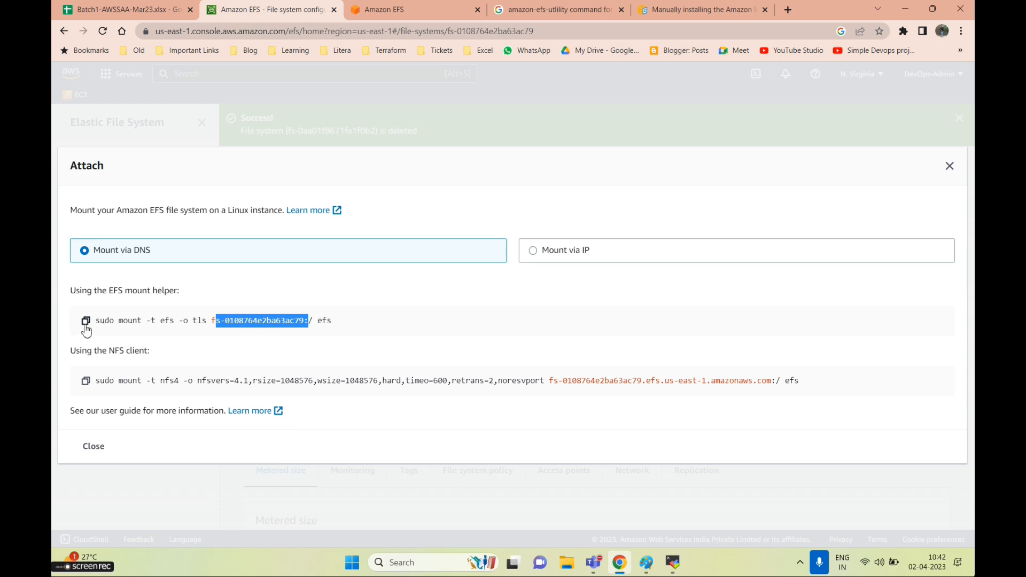
pyautogui.moveTo(115, 320); pyautogui.dragTo(330, 332)
pyautogui.click(319, 332)
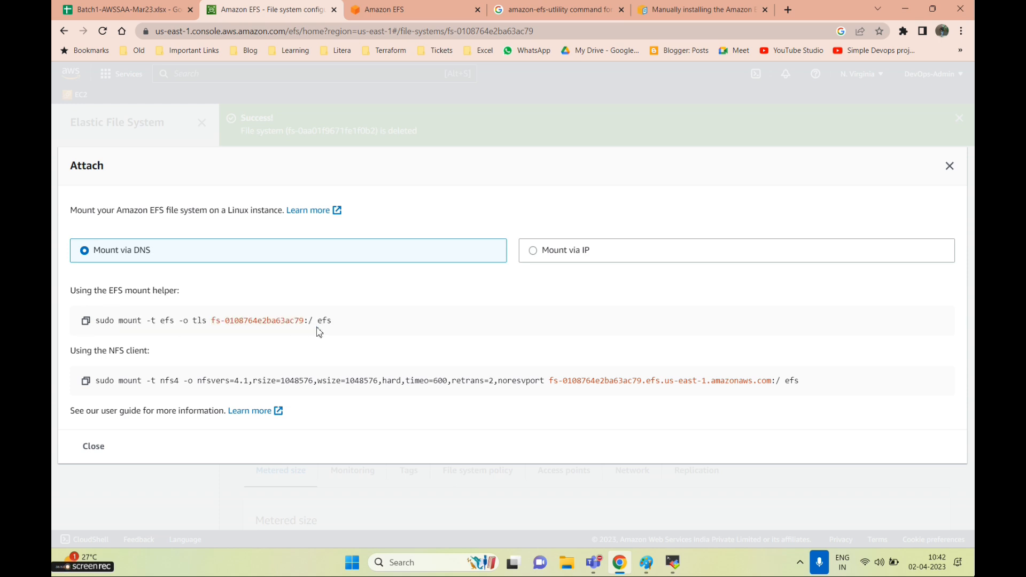
pyautogui.click(85, 322)
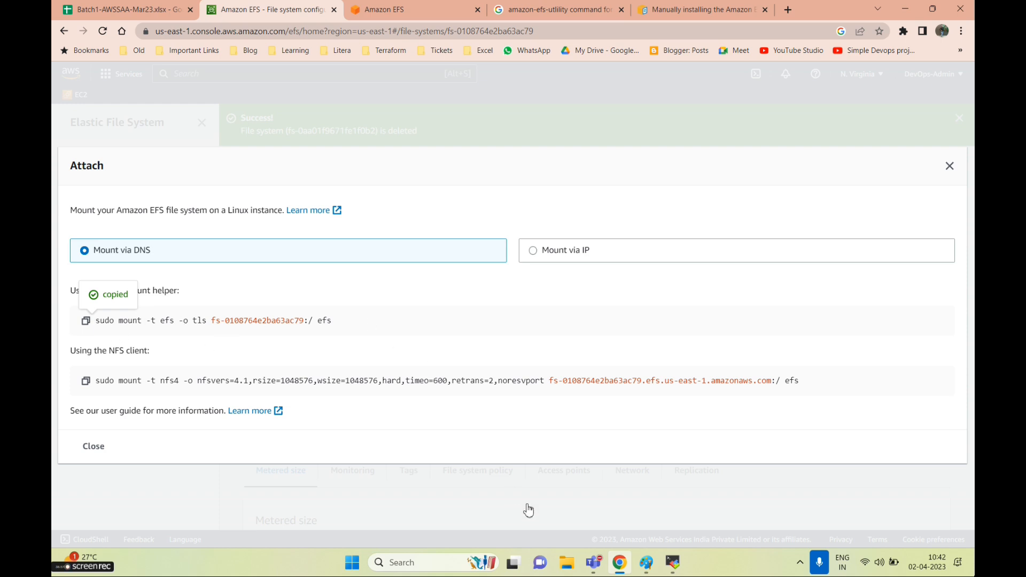
# Paste and run 'sudo mount -t efs -o tls fs-0108764e2ba63ac79:/ efs' in the Linux1 terminal
pyautogui.click(672, 562)
pyautogui.rightClick(432, 434)
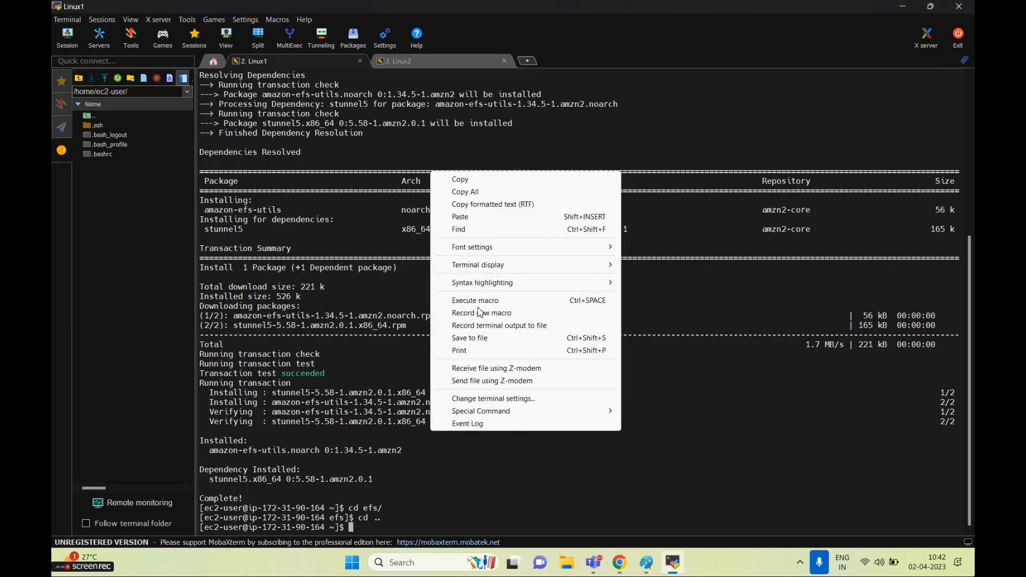
pyautogui.click(470, 217)
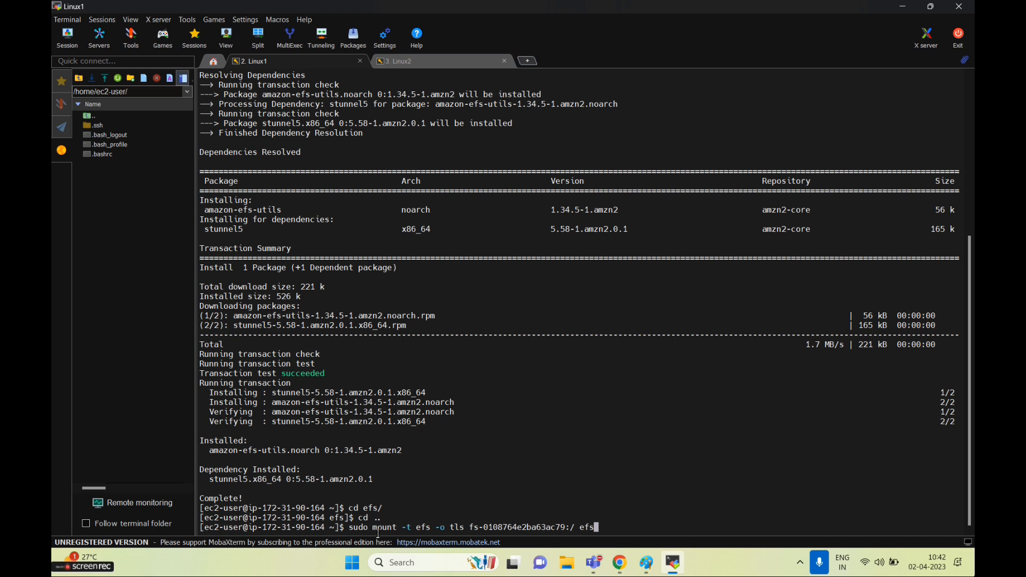
pyautogui.moveTo(426, 527); pyautogui.dragTo(440, 529)
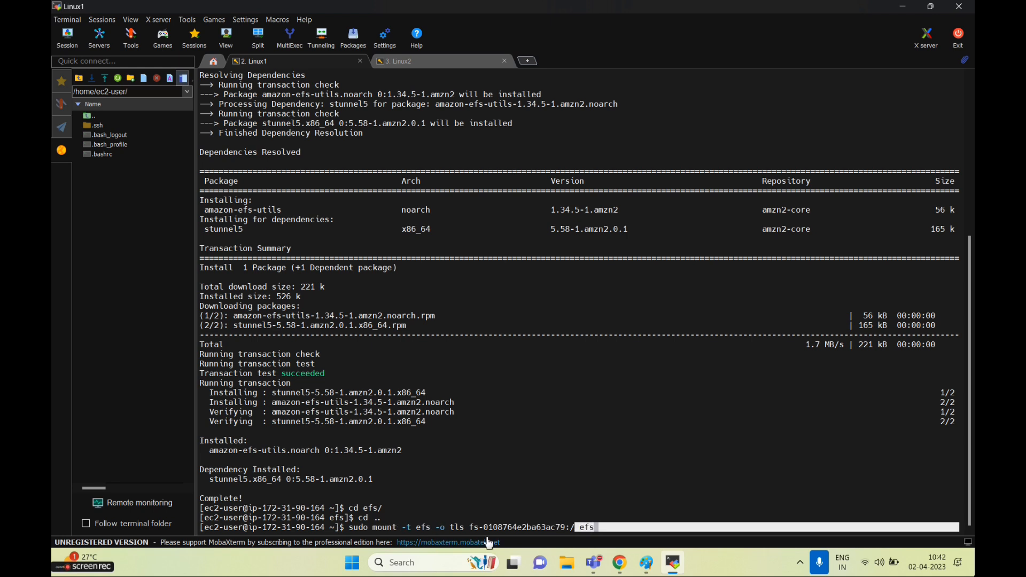
pyautogui.moveTo(464, 528); pyautogui.dragTo(574, 531)
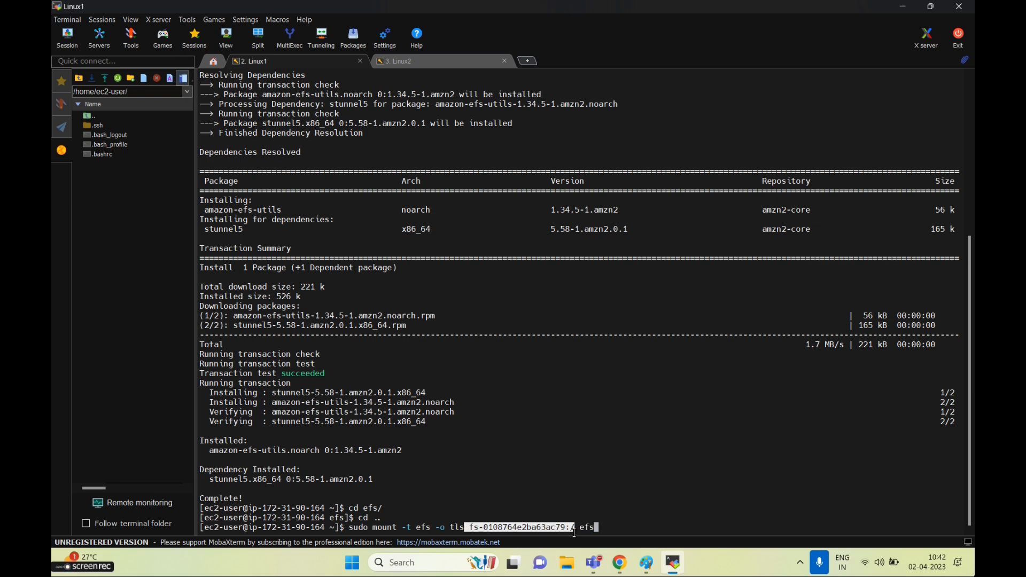
pyautogui.click(658, 529)
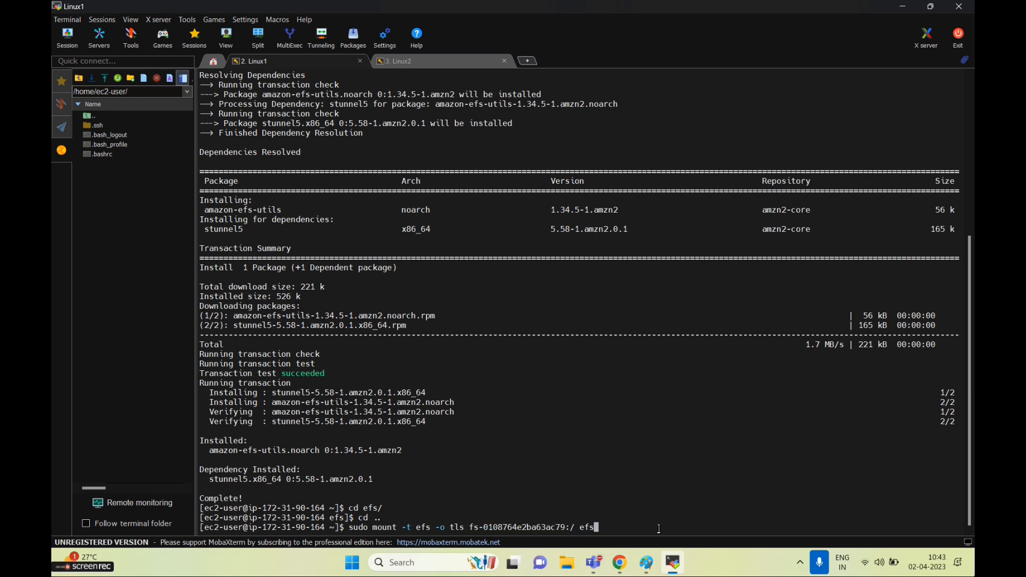
pyautogui.press('Return')
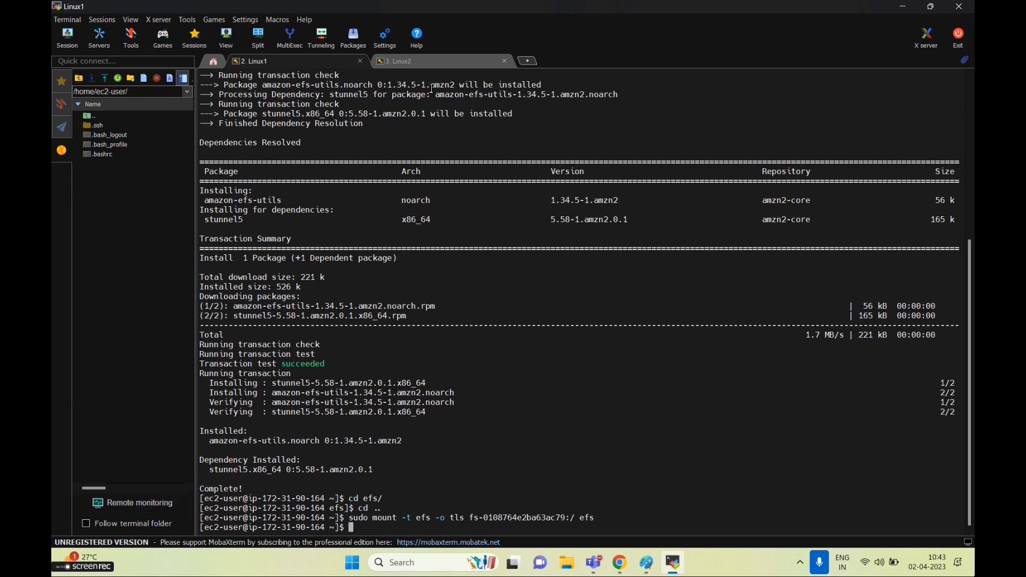
# Paste and run the same EFS mount command on Linux2, retrying once, then return to Linux1
pyautogui.click(427, 61)
pyautogui.rightClick(489, 399)
pyautogui.click(532, 185)
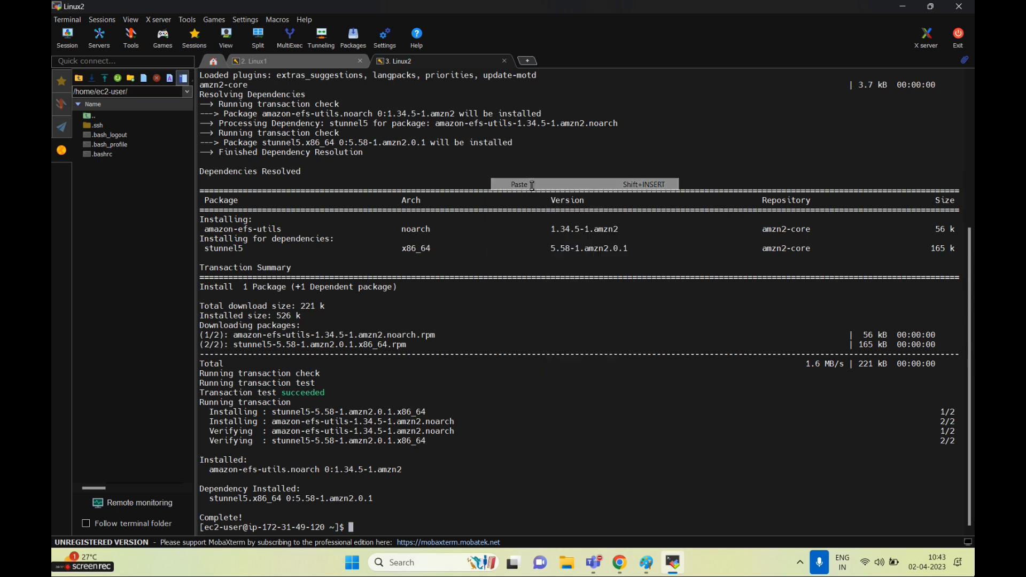
pyautogui.press('Return')
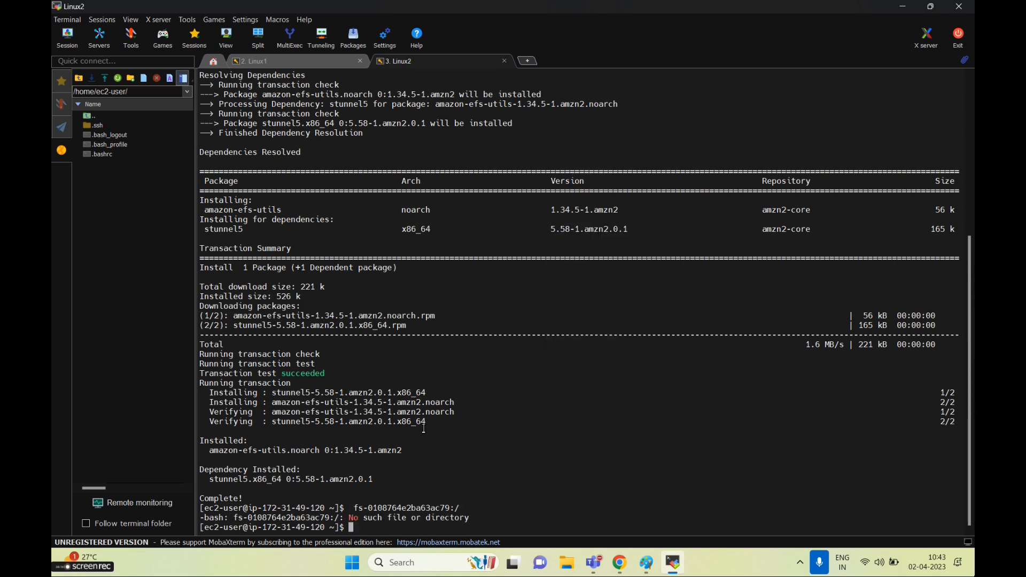
pyautogui.hotkey('alt', 'Tab')
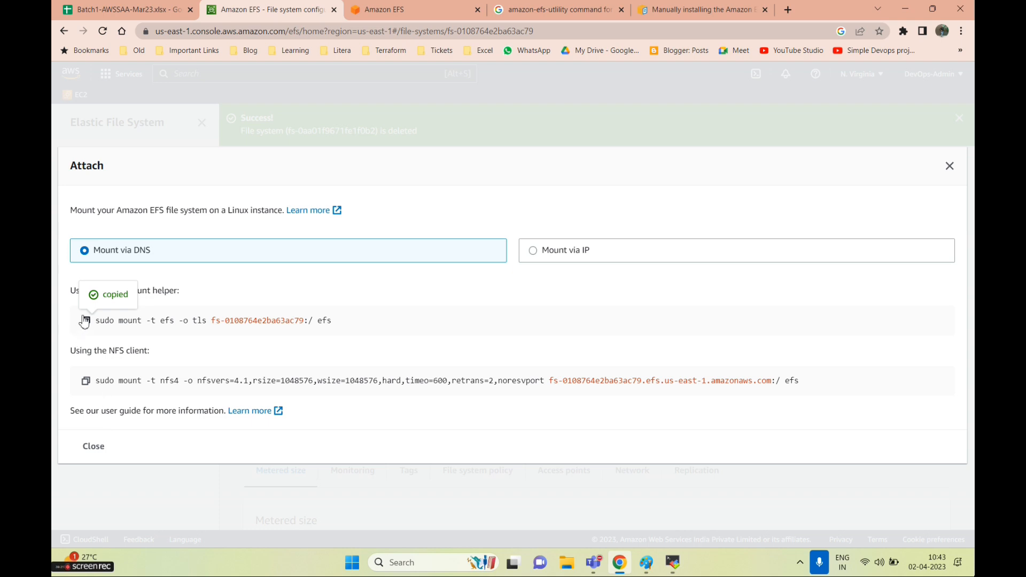
pyautogui.hotkey('alt', 'Tab')
pyautogui.rightClick(566, 390)
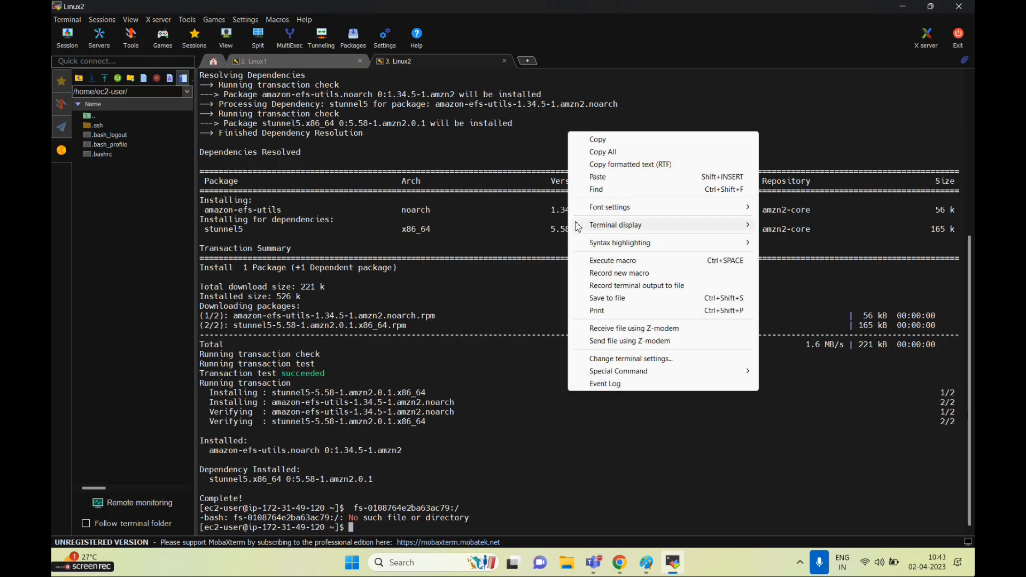
pyautogui.click(602, 183)
pyautogui.press('Return')
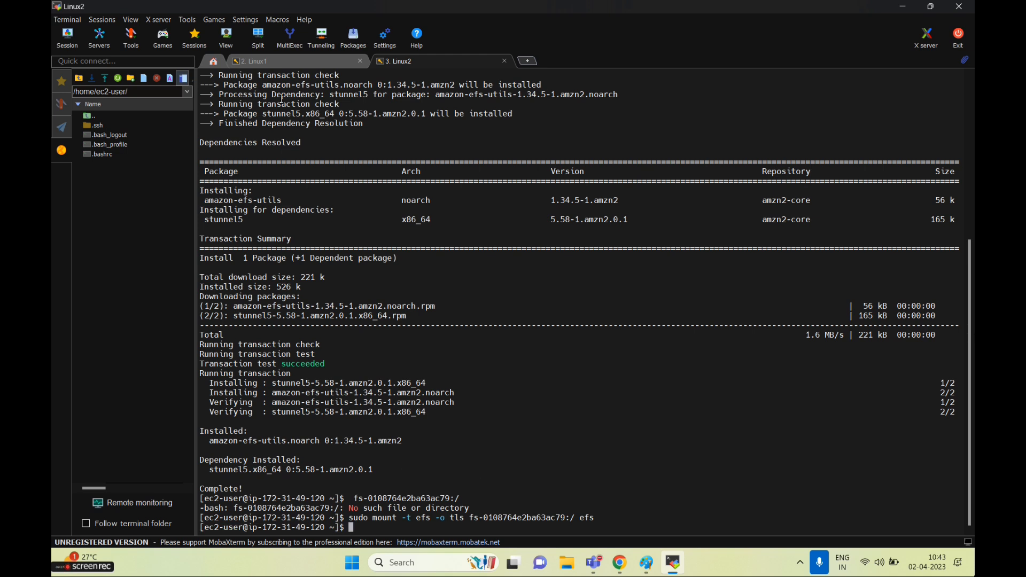
pyautogui.click(262, 61)
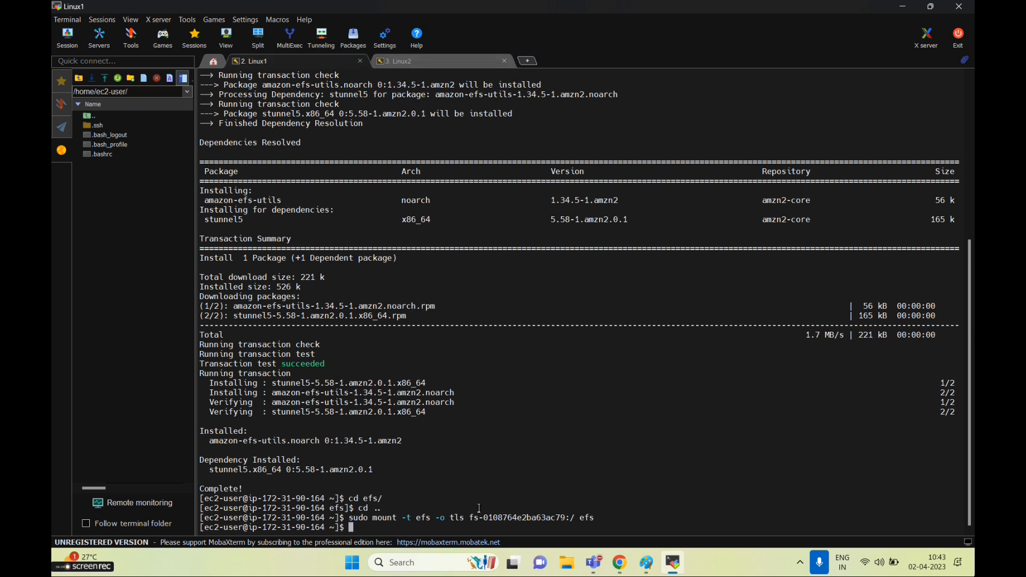
# Enter the mounted efs folder on Linux1, clear the screen and list it with ls -la
pyautogui.write('cd e')
pyautogui.press('Tab')
pyautogui.press('Return')
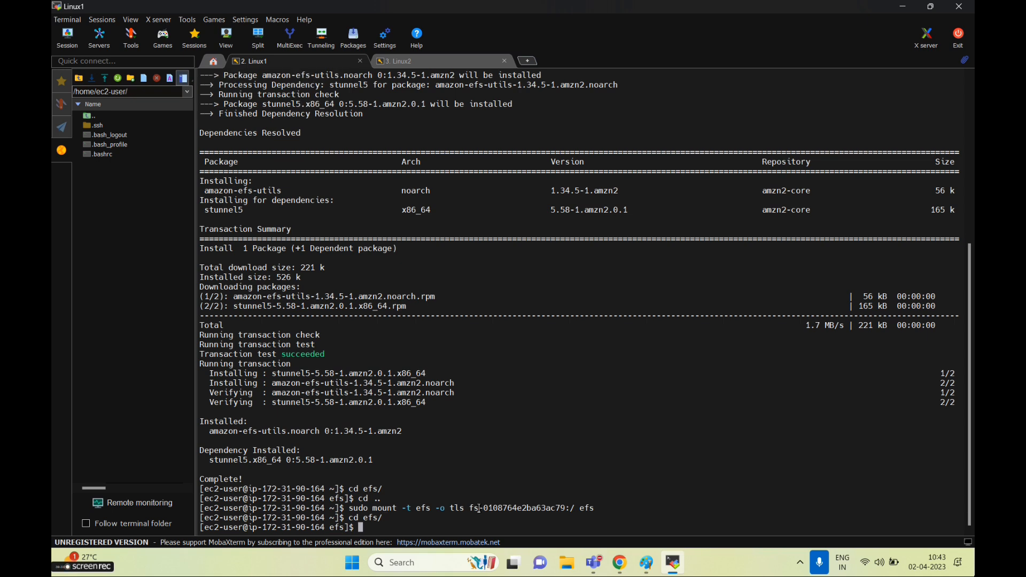
pyautogui.write('ls')
pyautogui.press('Return')
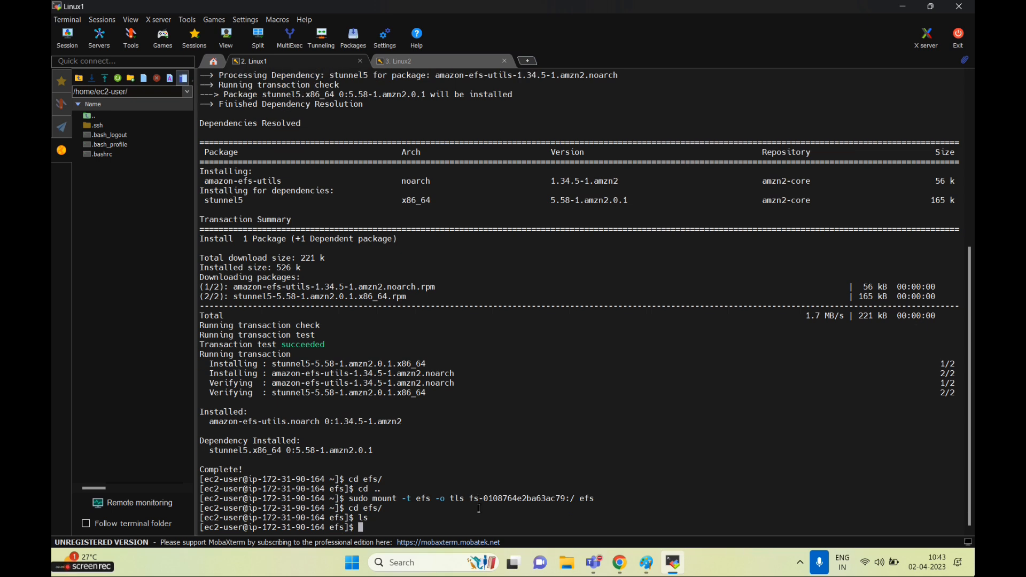
pyautogui.write('clear')
pyautogui.press('Return')
pyautogui.write('ls -la')
pyautogui.press('Return')
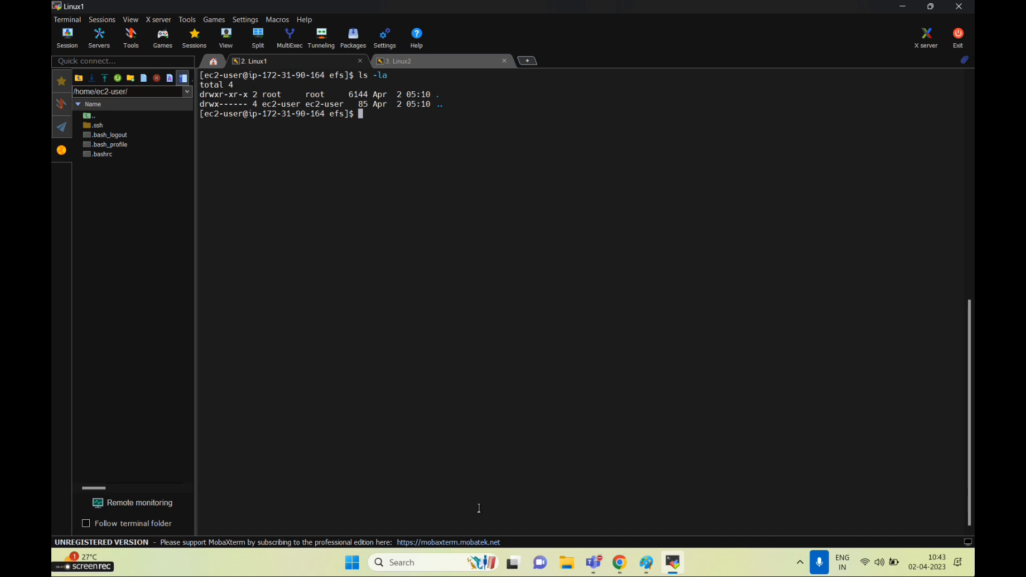
# Create file1 and file2 with touch, rerun it with sudo after denial, and confirm with ls -la
pyautogui.write('touch')
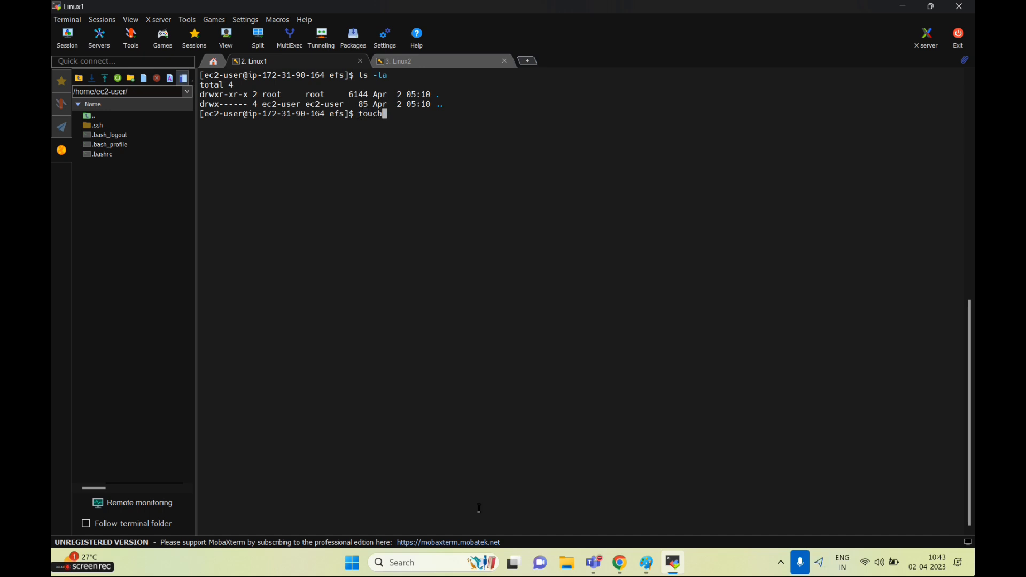
pyautogui.write(' file1 file2')
pyautogui.press('Return')
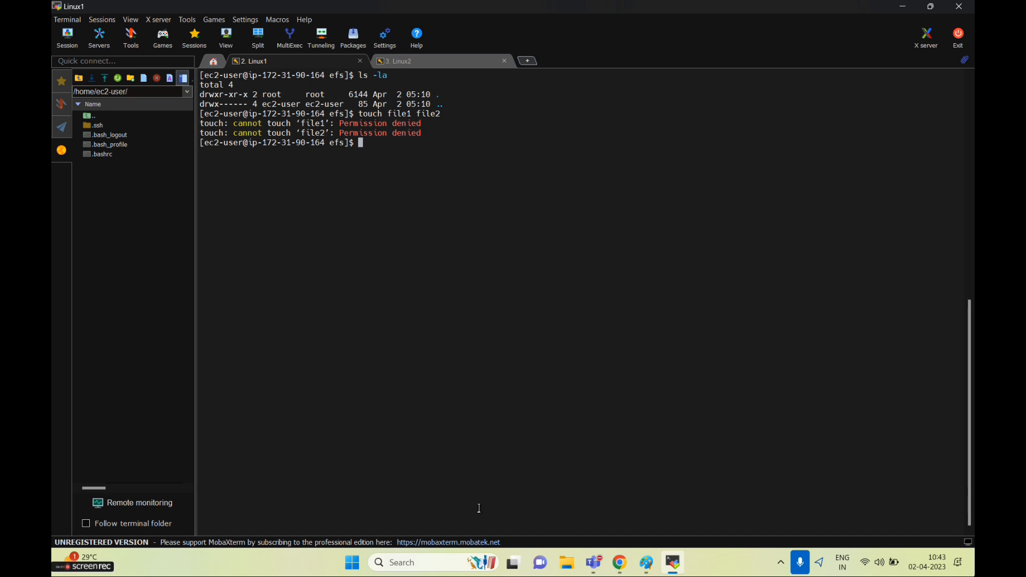
pyautogui.press('Up')
pyautogui.press('Left')
pyautogui.press('Left')
pyautogui.press('Left')
pyautogui.press('Left')
pyautogui.press('Left')
pyautogui.press('Left')
pyautogui.press('Left')
pyautogui.press('Left')
pyautogui.press('Left')
pyautogui.press('Left')
pyautogui.press('Left')
pyautogui.press('Left')
pyautogui.press('Left')
pyautogui.press('Left')
pyautogui.press('Left')
pyautogui.press('Left')
pyautogui.press('Left')
pyautogui.write('sudo')
pyautogui.press('Return')
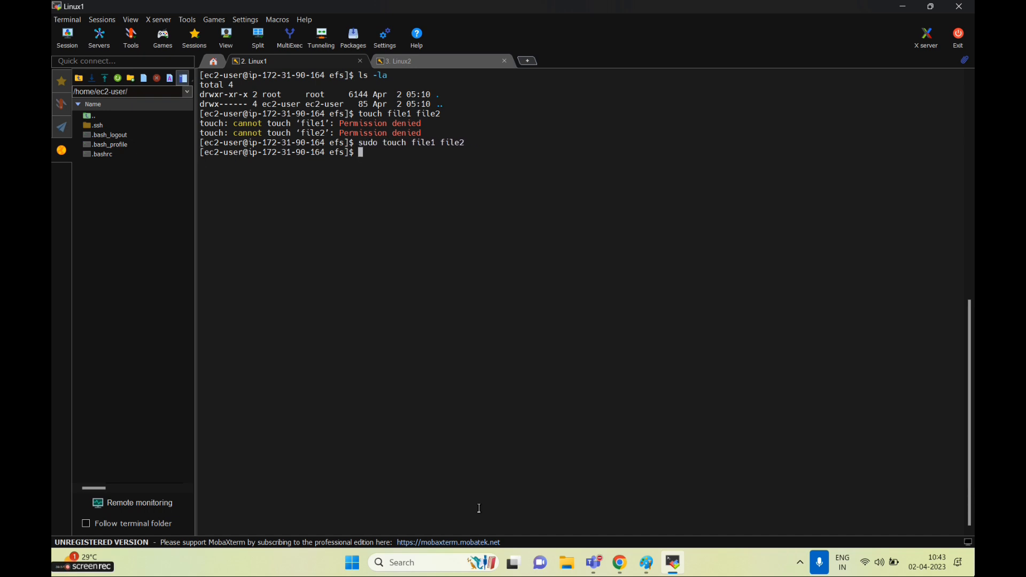
pyautogui.write('ls -la')
pyautogui.press('Return')
# On Linux2, clear the screen, enter efs and list it with ls -la to show file1 and file2
pyautogui.moveTo(231, 200); pyautogui.dragTo(213, 182)
pyautogui.click(423, 60)
pyautogui.write('clear')
pyautogui.press('Return')
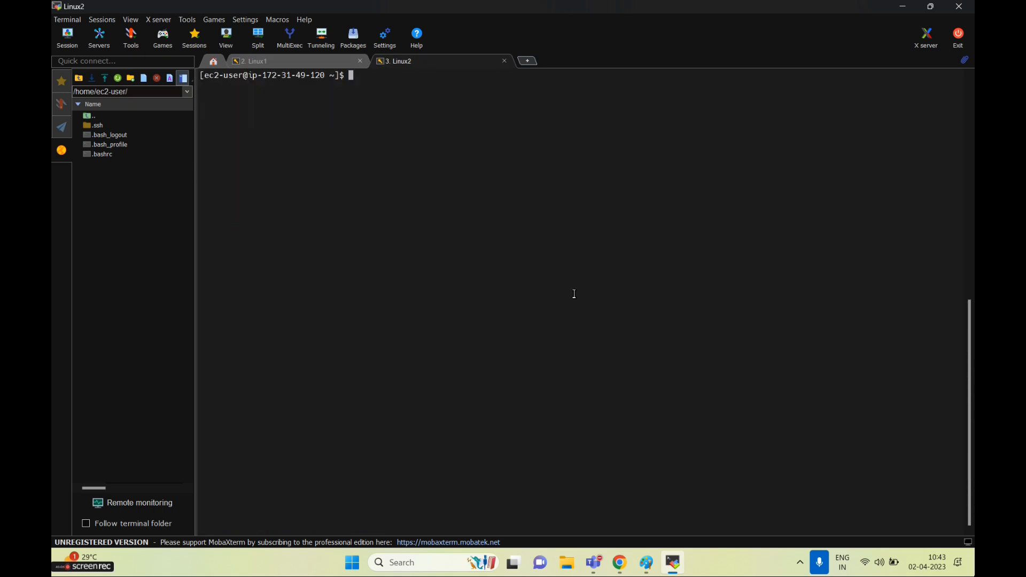
pyautogui.write('cd efs')
pyautogui.press('Return')
pyautogui.write('ls -la')
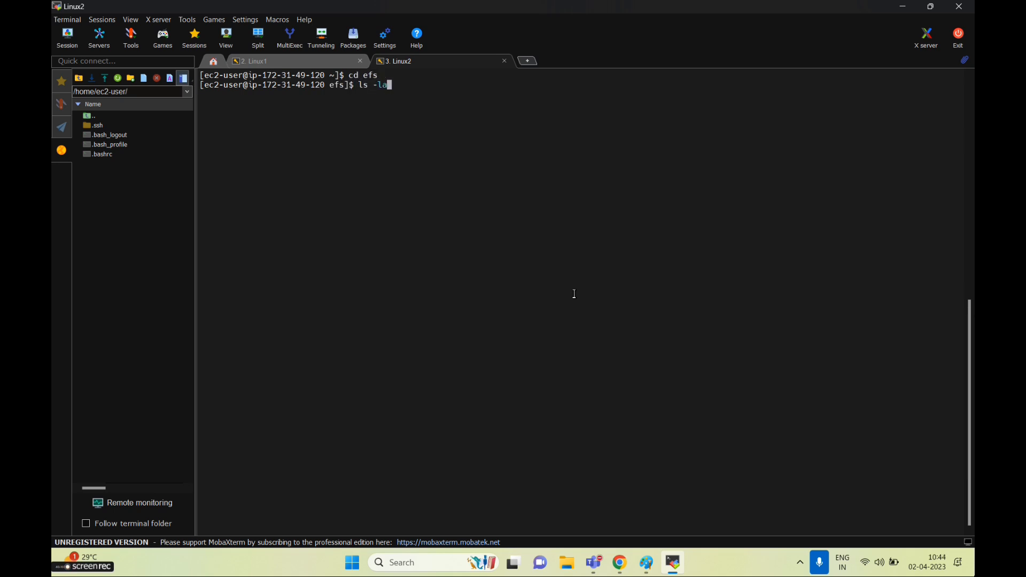
pyautogui.press('Return')
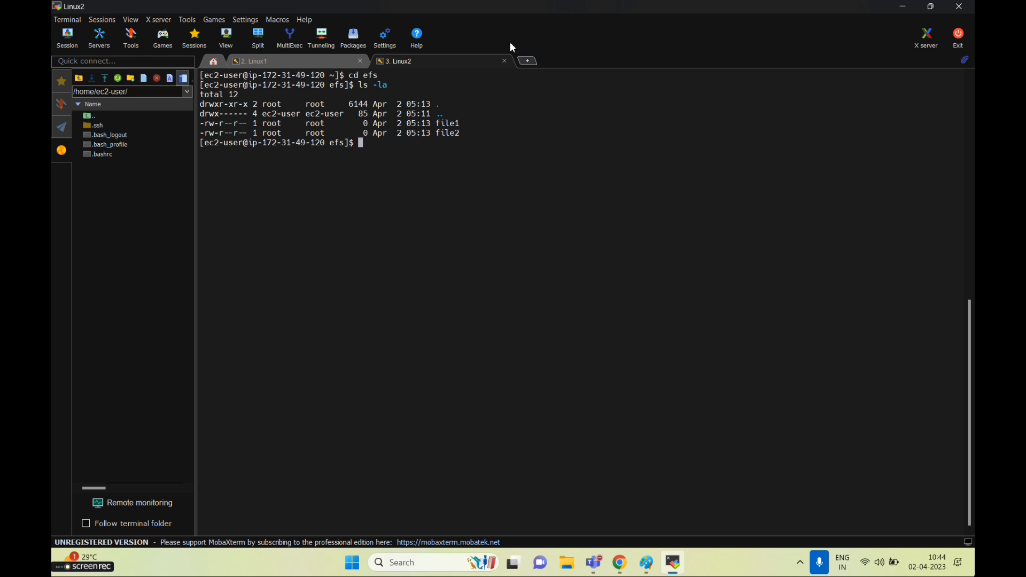
pyautogui.moveTo(477, 140); pyautogui.dragTo(230, 113)
pyautogui.click(230, 113)
pyautogui.moveTo(475, 134); pyautogui.dragTo(207, 119)
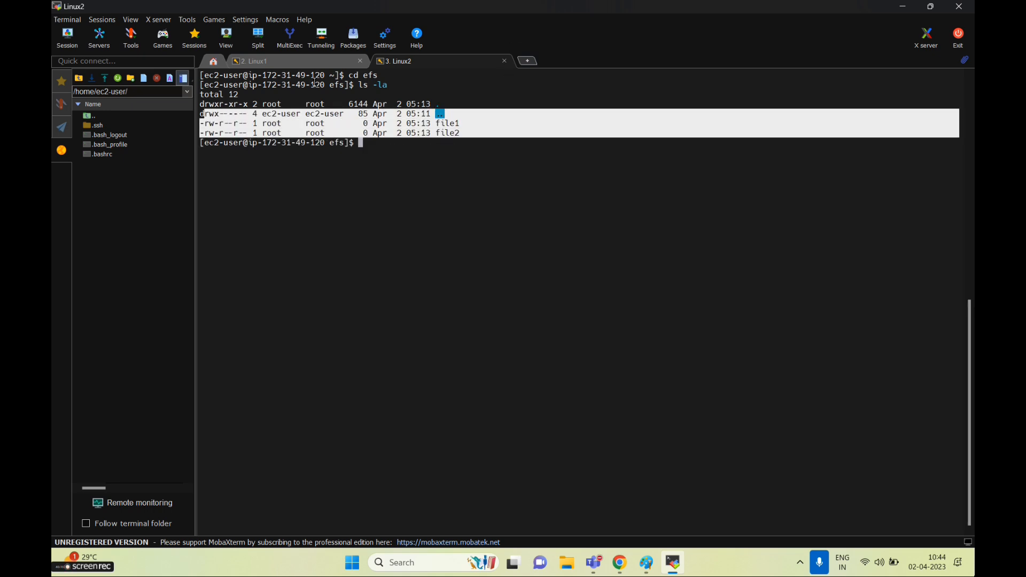
pyautogui.click(407, 169)
# Run sudo touch file3 file4 on Linux2 and confirm all four files in Linux1's ls -la listing
pyautogui.write('sudo ')
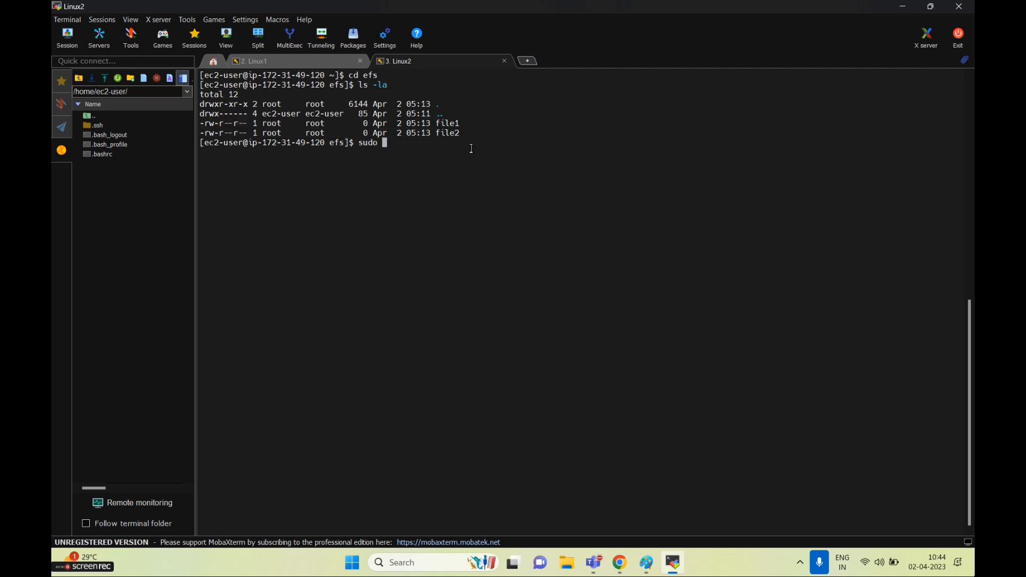
pyautogui.write('touch file3 file4')
pyautogui.press('Return')
pyautogui.click(275, 57)
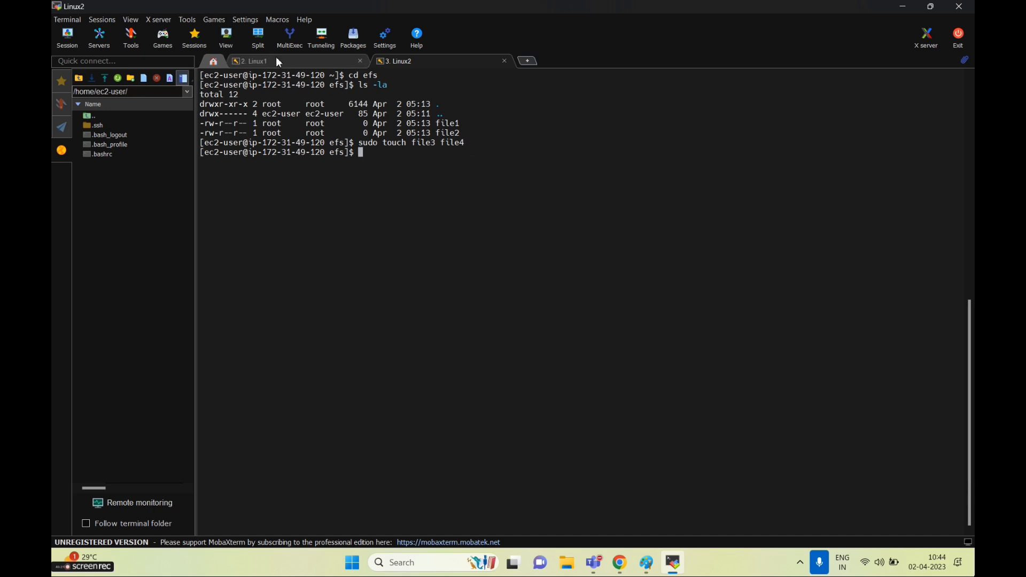
pyautogui.write('ls -la')
pyautogui.press('Return')
pyautogui.moveTo(464, 276); pyautogui.dragTo(196, 247)
pyautogui.click(508, 263)
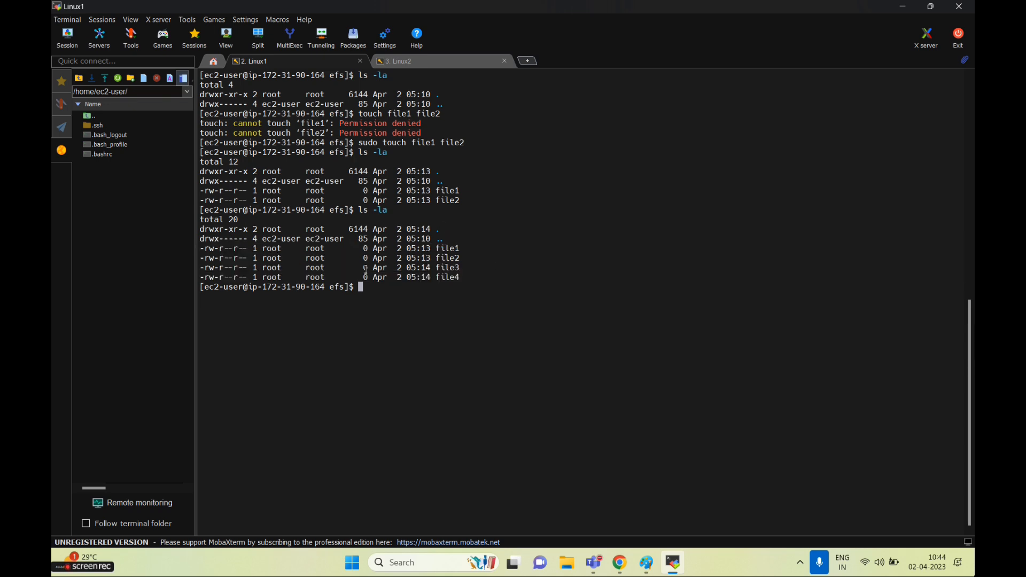
pyautogui.click(413, 61)
# Return to the Linux1 tab, then reduce the Batch1 Teams meeting to a floating mini window
pyautogui.click(277, 58)
pyautogui.moveTo(593, 562)
pyautogui.click(705, 481)
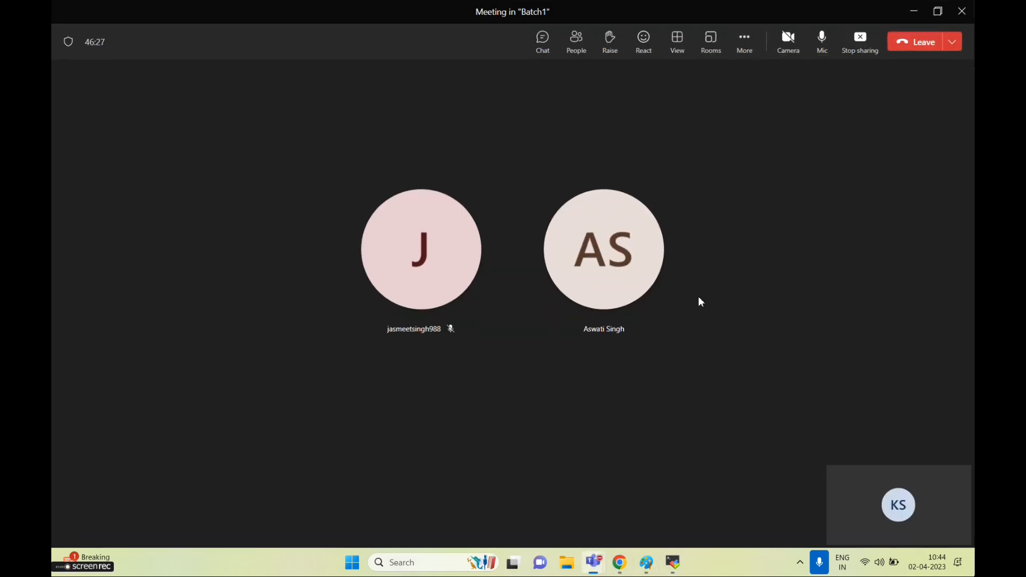
pyautogui.click(914, 12)
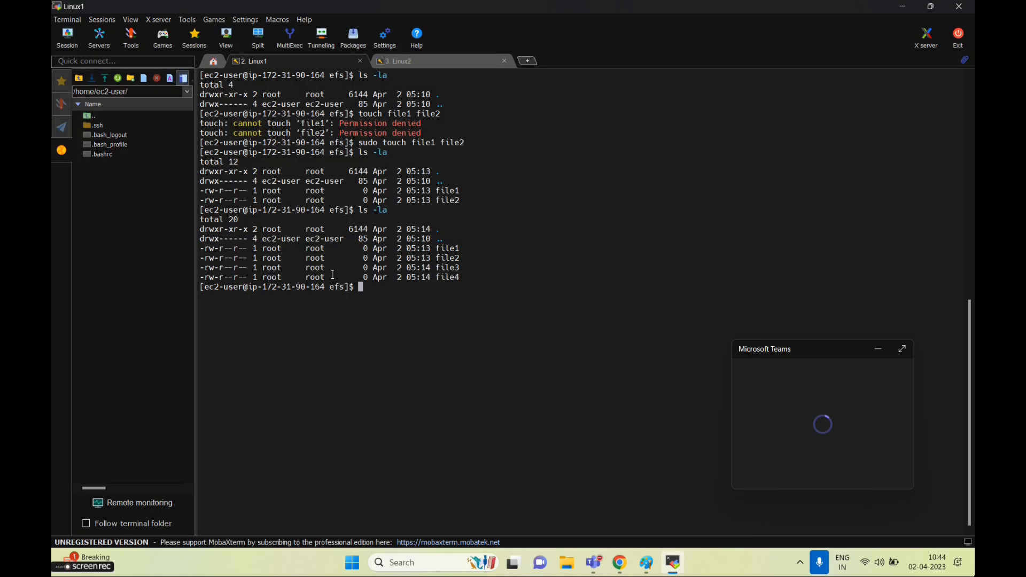
# Delete file3 from the shared efs folder in Linux1 with 'sudo rm -rf file3'
pyautogui.click(876, 350)
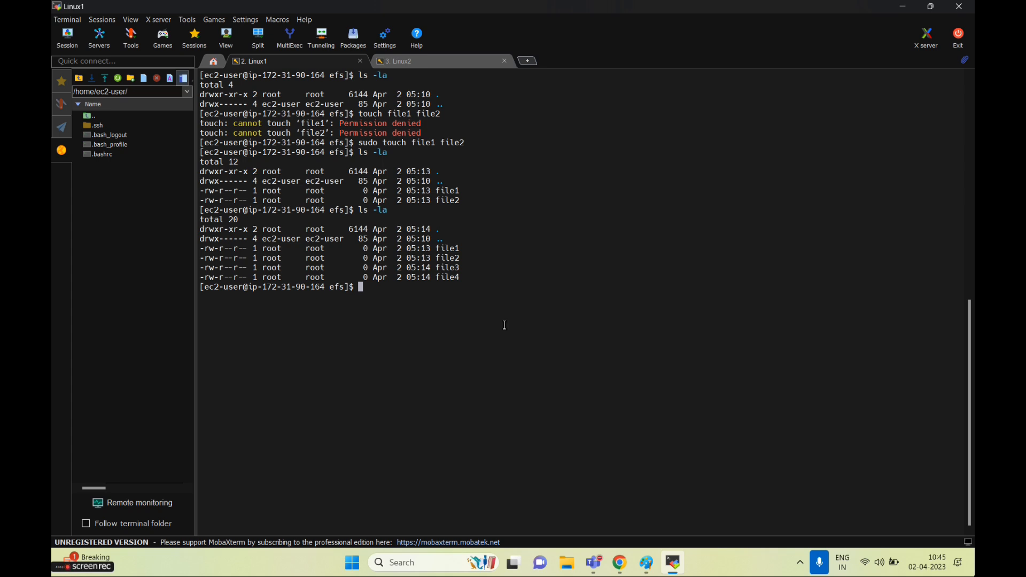
pyautogui.write('m -rf file3')
pyautogui.press('Return')
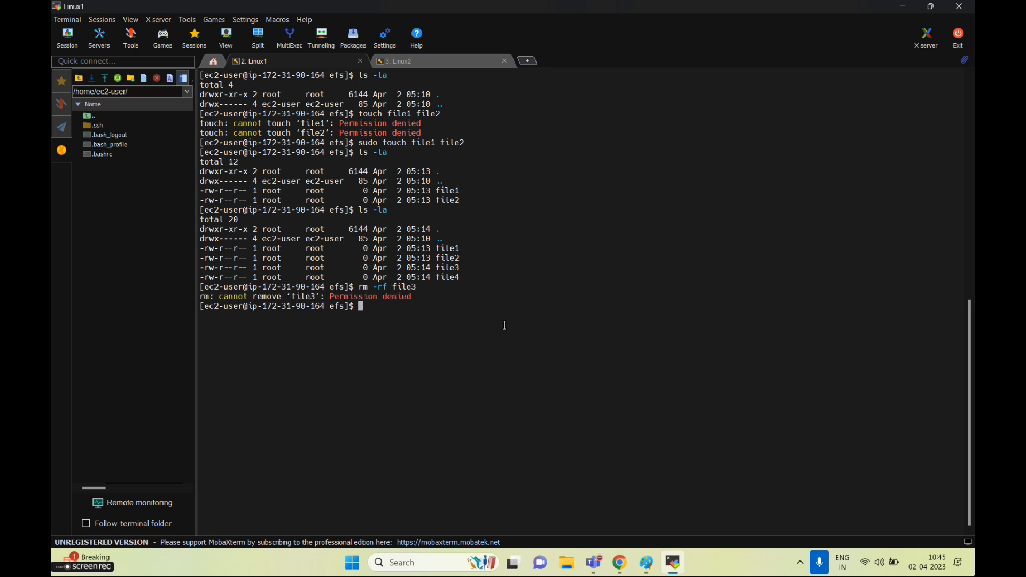
pyautogui.press('Up')
pyautogui.press('Left')
pyautogui.press('Left')
pyautogui.press('Left')
pyautogui.press('Left')
pyautogui.press('Left')
pyautogui.press('Left')
pyautogui.press('Left')
pyautogui.press('Left')
pyautogui.press('Left')
pyautogui.press('Left')
pyautogui.press('Left')
pyautogui.write('sudo')
pyautogui.press('Return')
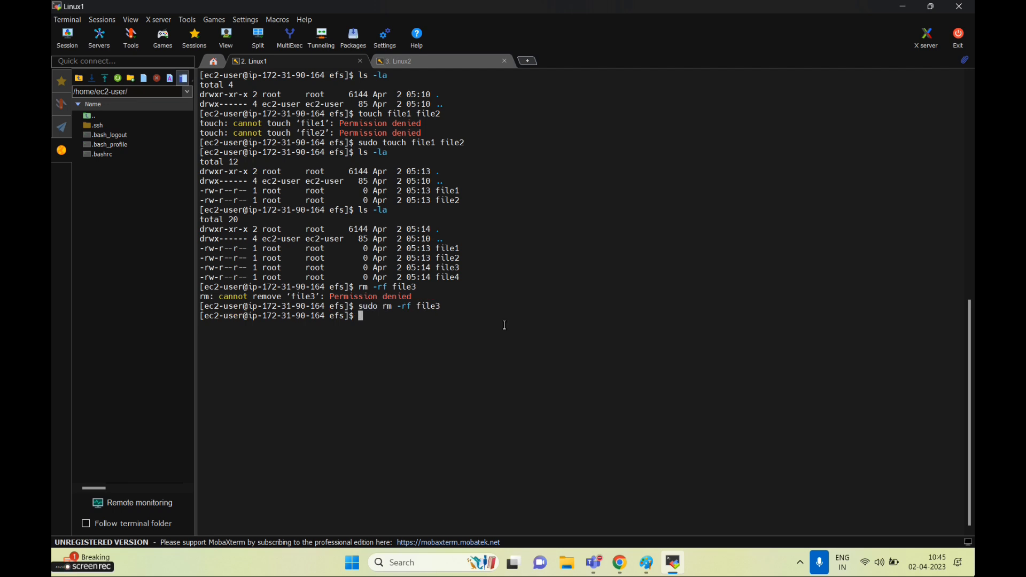
# Run 'ls -la' in the Linux2 session to confirm file3 is no longer listed
pyautogui.click(430, 63)
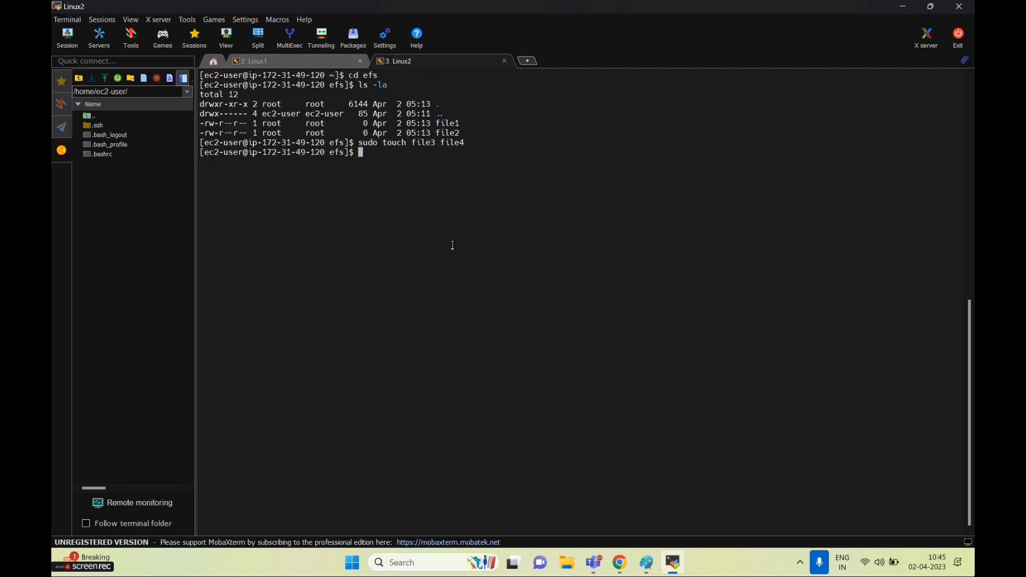
pyautogui.write('ls -la')
pyautogui.press('Return')
pyautogui.moveTo(470, 202); pyautogui.dragTo(196, 184)
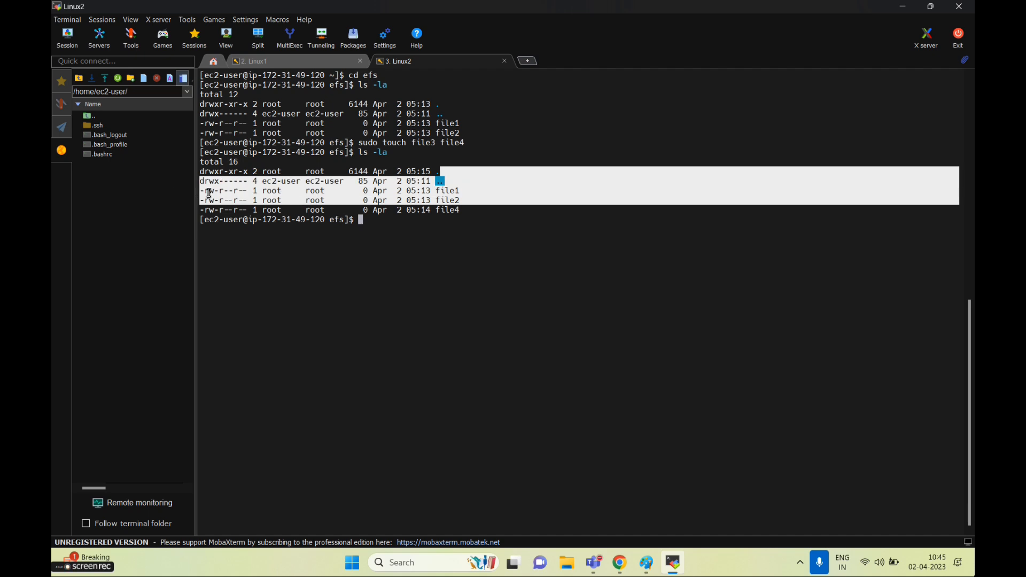
pyautogui.click(574, 263)
# Flip between the Linux1 and Linux2 sessions, then bring the Chrome browser forward
pyautogui.click(306, 65)
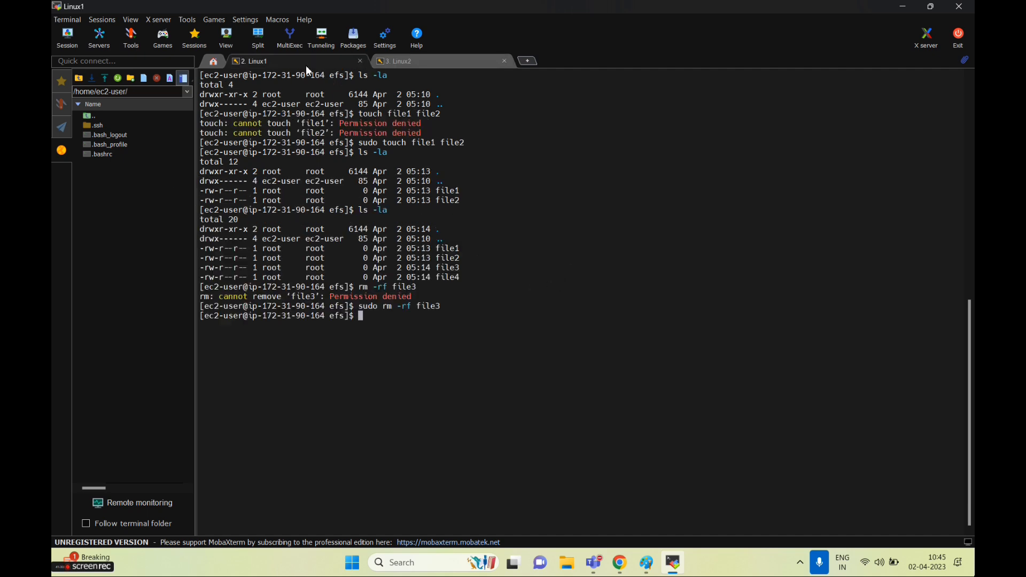
pyautogui.click(417, 66)
pyautogui.click(312, 60)
pyautogui.click(408, 65)
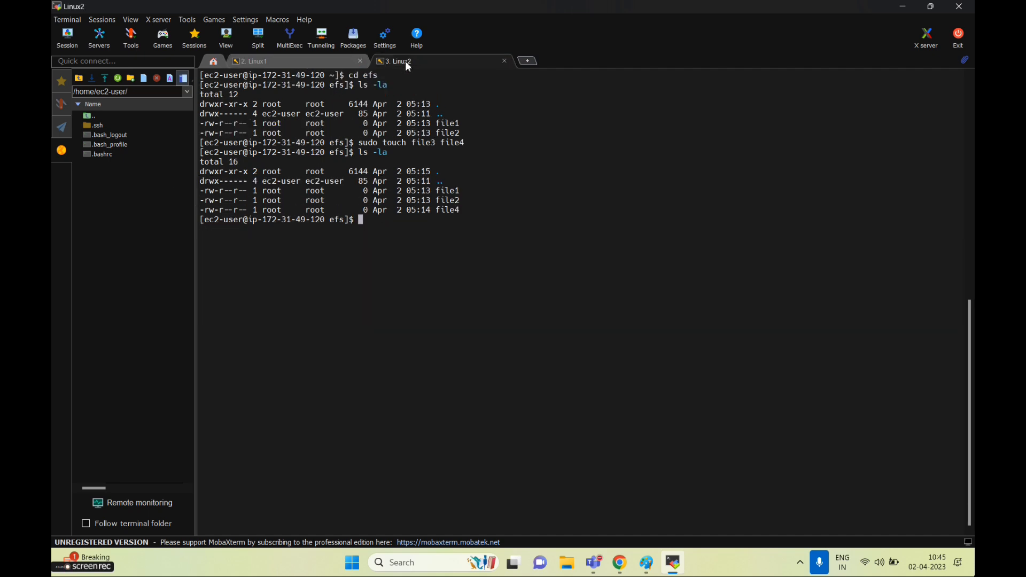
pyautogui.click(619, 561)
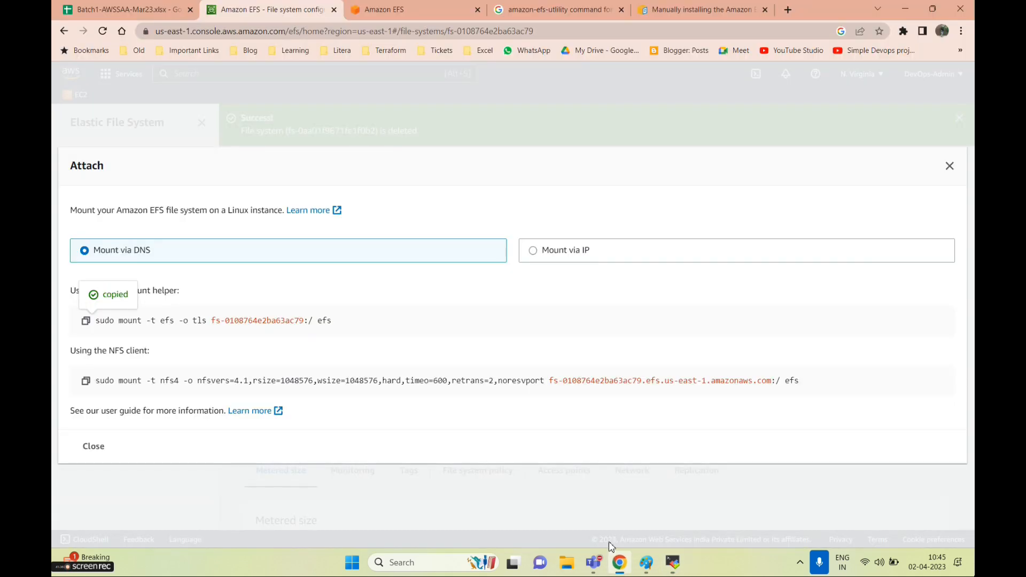
# Highlight the fully elastic storage and 5 GB free-tier claims on the Amazon EFS page
pyautogui.click(411, 10)
pyautogui.scroll(3, 525, 315)
pyautogui.scroll(-1, 525, 315)
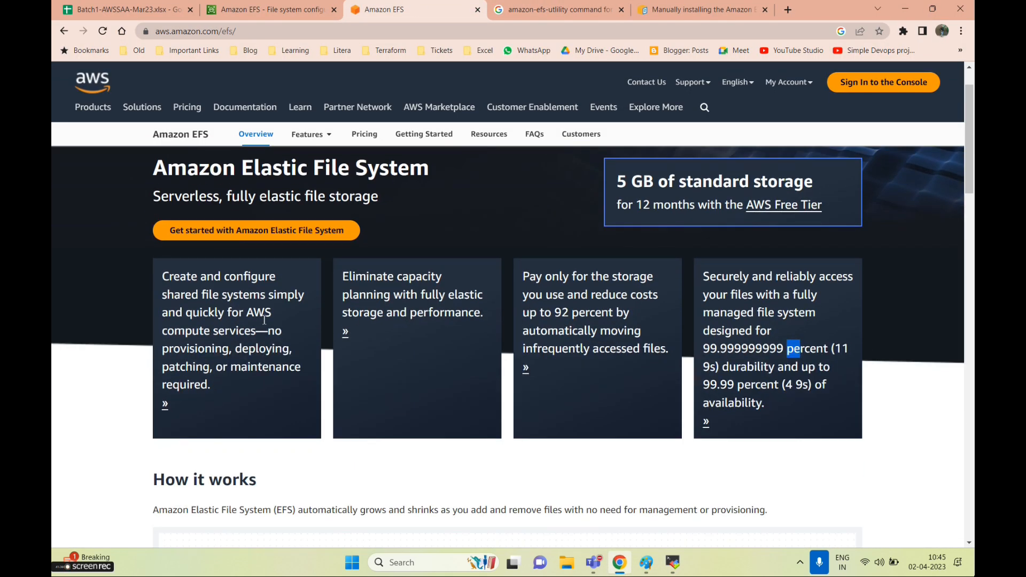
pyautogui.moveTo(345, 276); pyautogui.dragTo(485, 310)
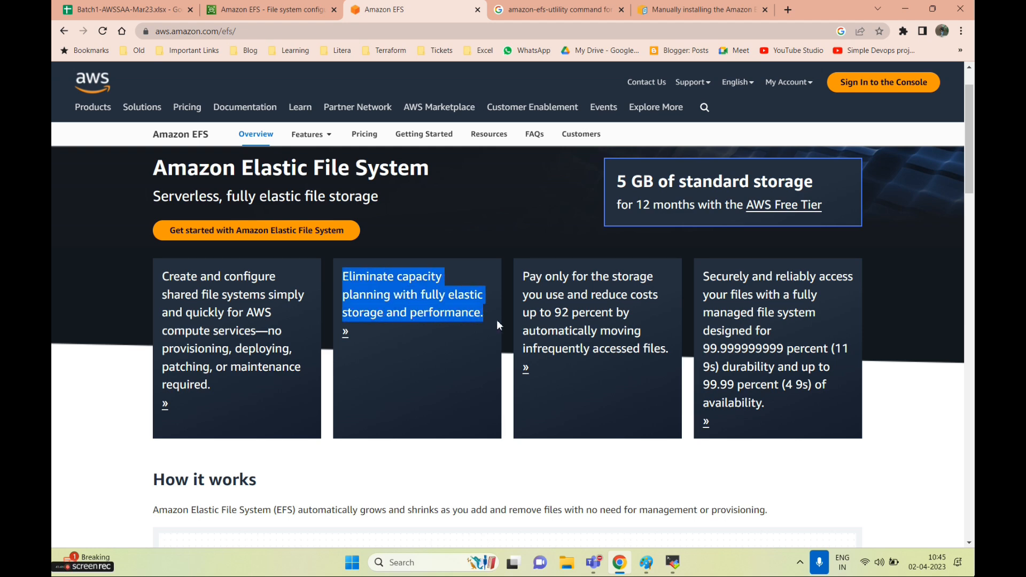
pyautogui.moveTo(618, 187); pyautogui.dragTo(834, 195)
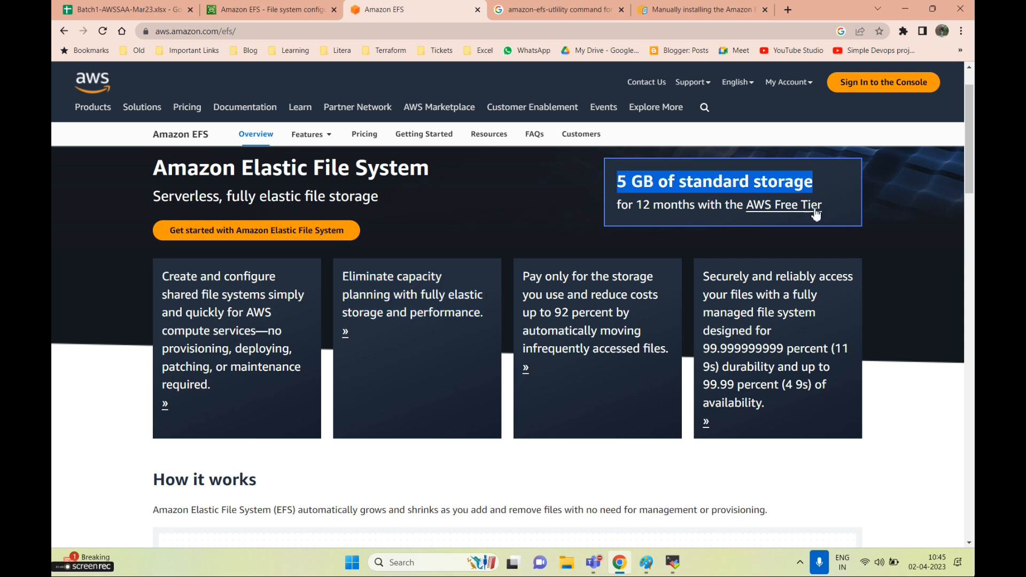
# Switch back to Chrome and open the Batch1-AWSSAA-Mar23 course-tracking spreadsheet
pyautogui.click(673, 562)
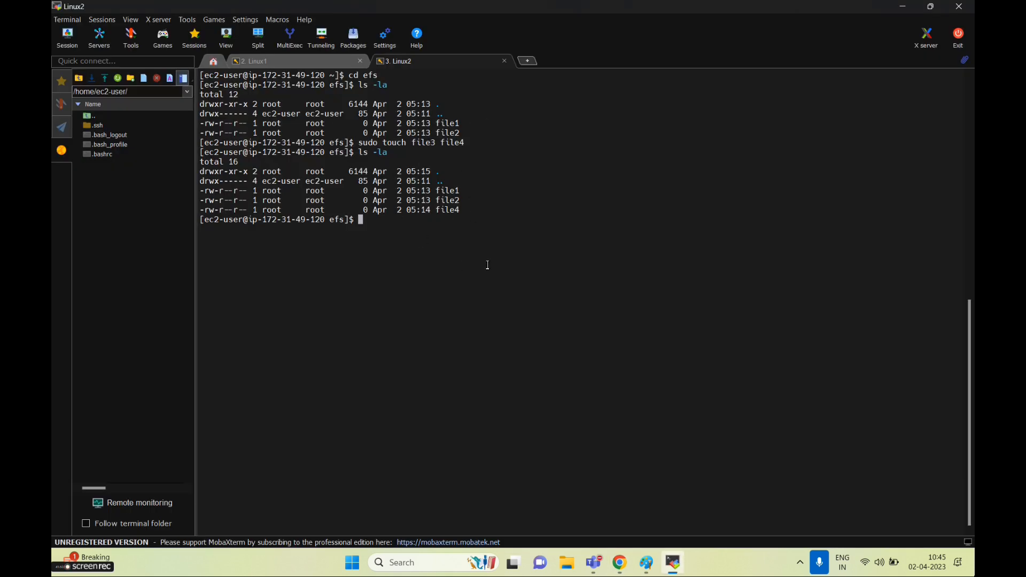
pyautogui.hotkey('alt', 'Tab')
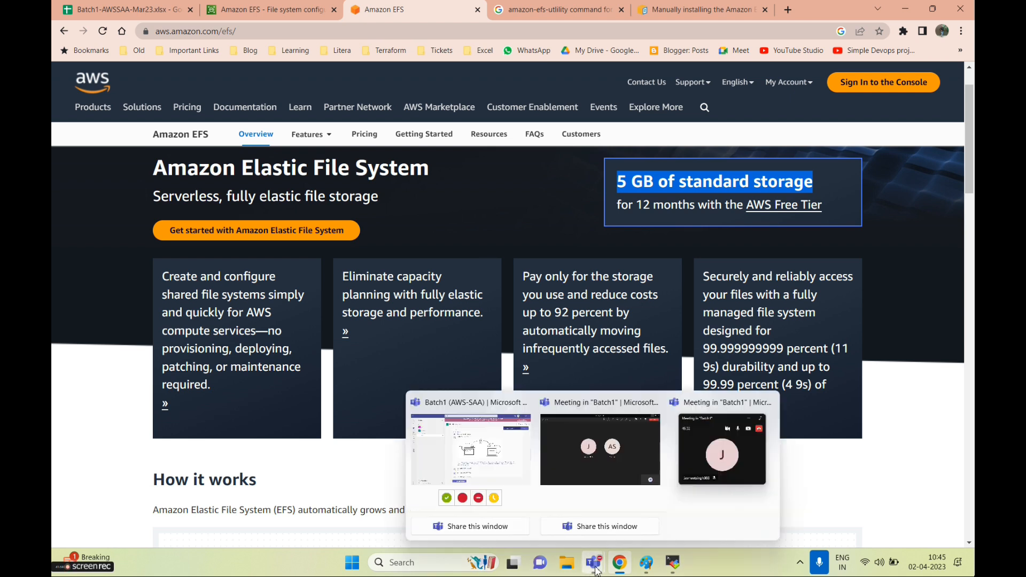
pyautogui.moveTo(619, 562)
pyautogui.click(251, 10)
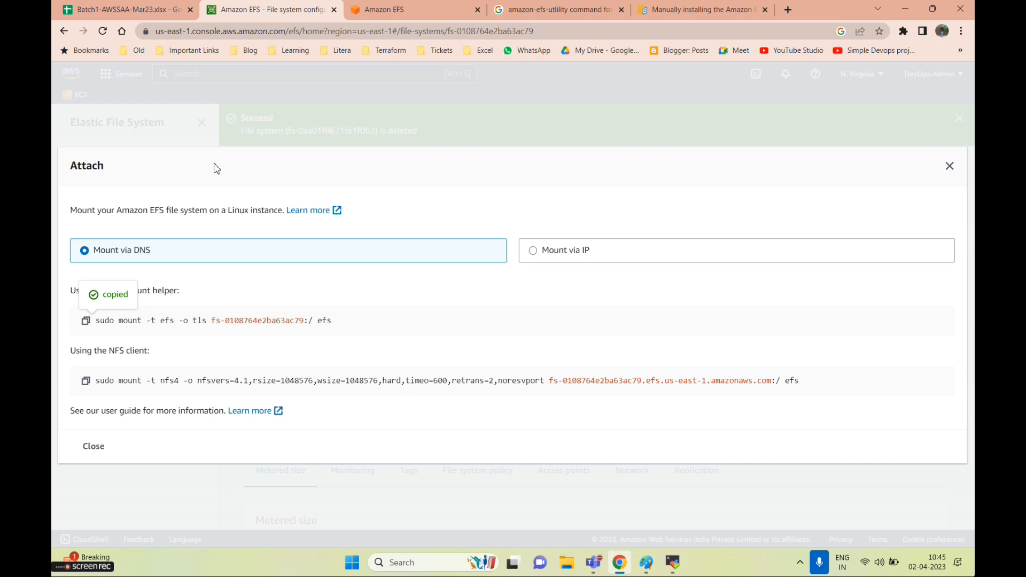
pyautogui.click(128, 9)
pyautogui.scroll(-10, 356, 373)
pyautogui.scroll(10, 357, 372)
# Select the Demo of EFS topic in B125, then close demo-efs2's Attach dialog and notice banner
pyautogui.click(352, 377)
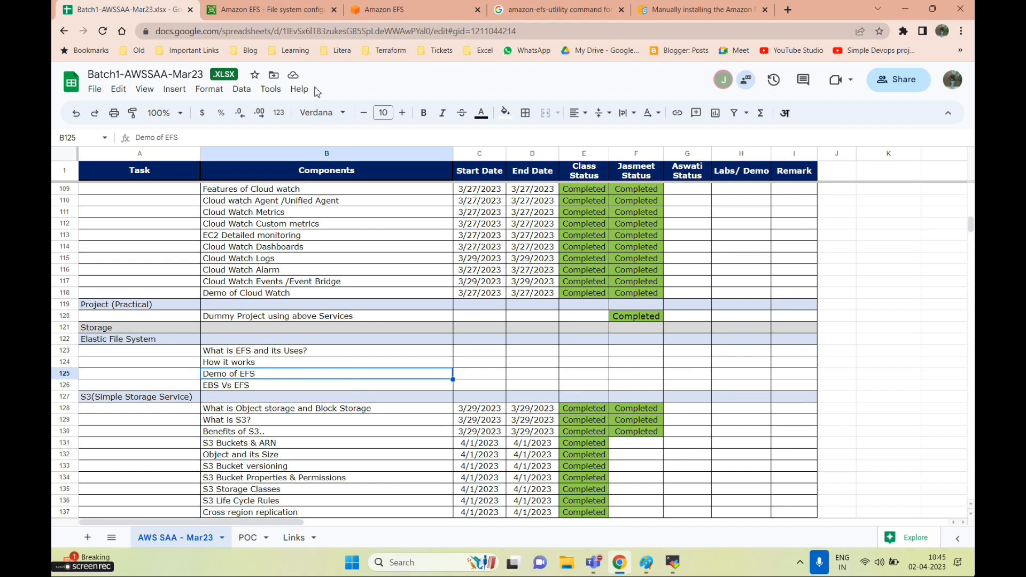
pyautogui.click(243, 15)
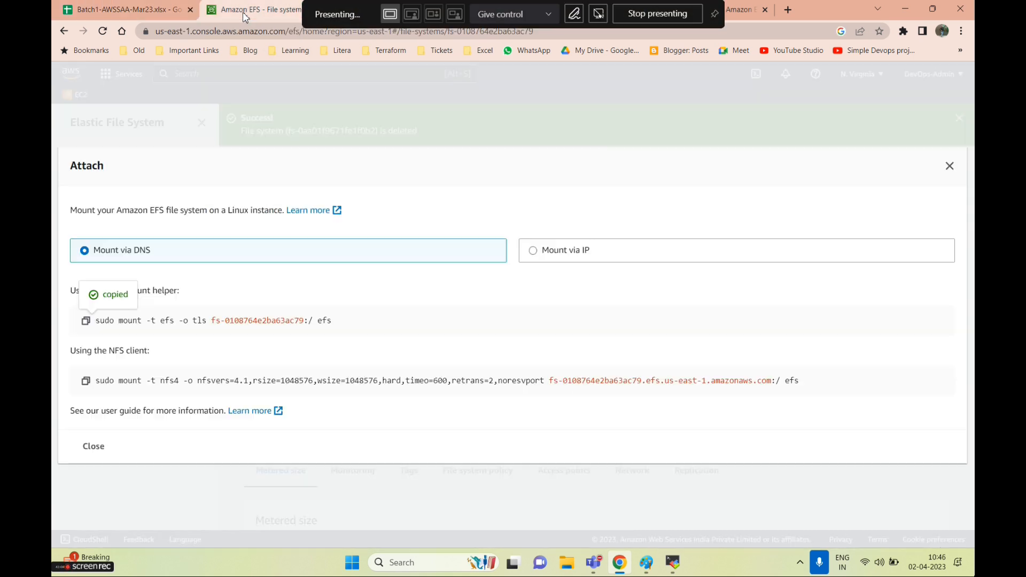
pyautogui.click(950, 167)
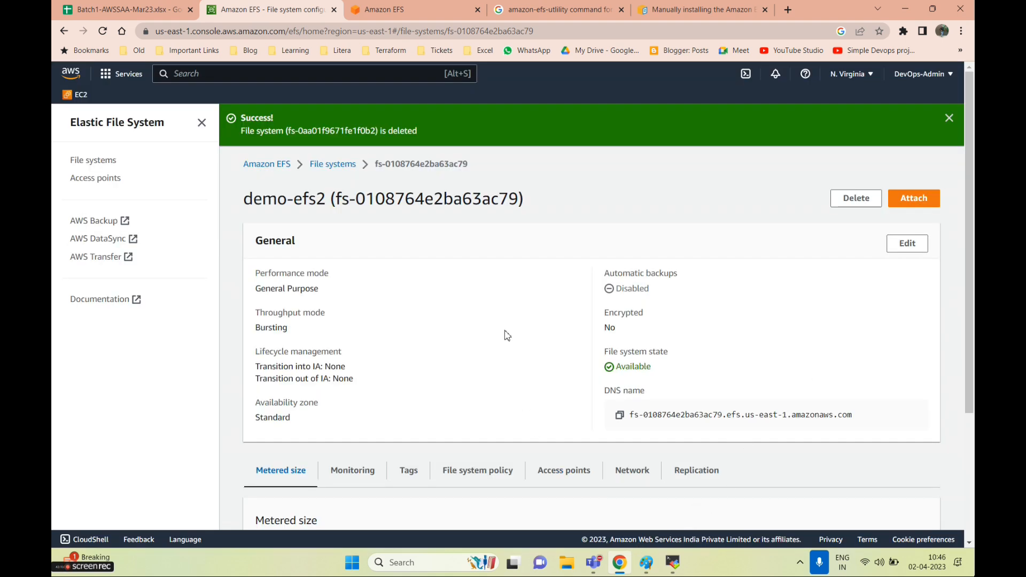
pyautogui.click(948, 118)
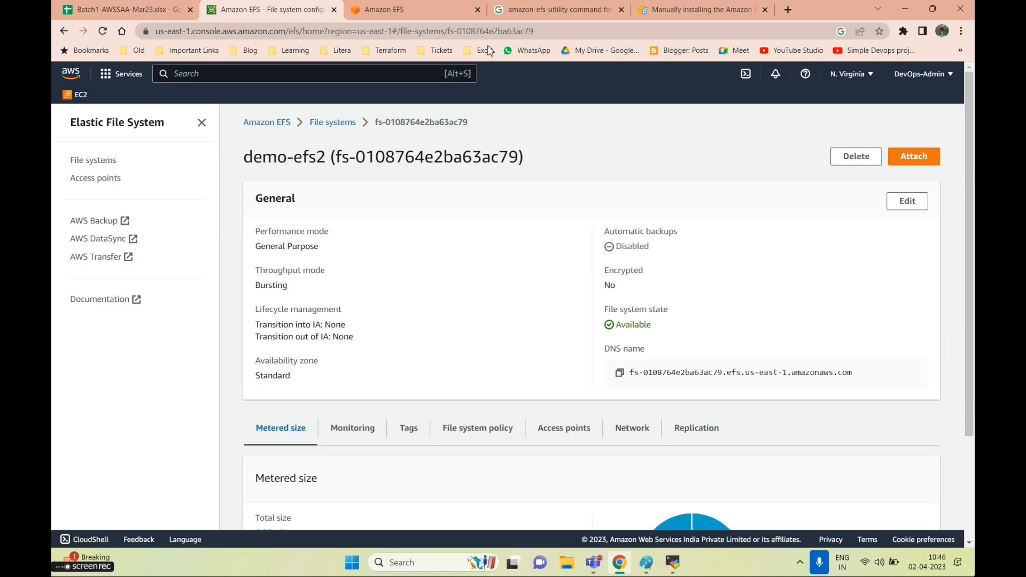
# Delete demo-efs2 by pasting its file system ID into the confirmation field, then dismiss the banner
pyautogui.click(861, 157)
pyautogui.click(448, 347)
pyautogui.moveTo(547, 332); pyautogui.dragTo(644, 342)
pyautogui.hotkey('ctrl', 'c')
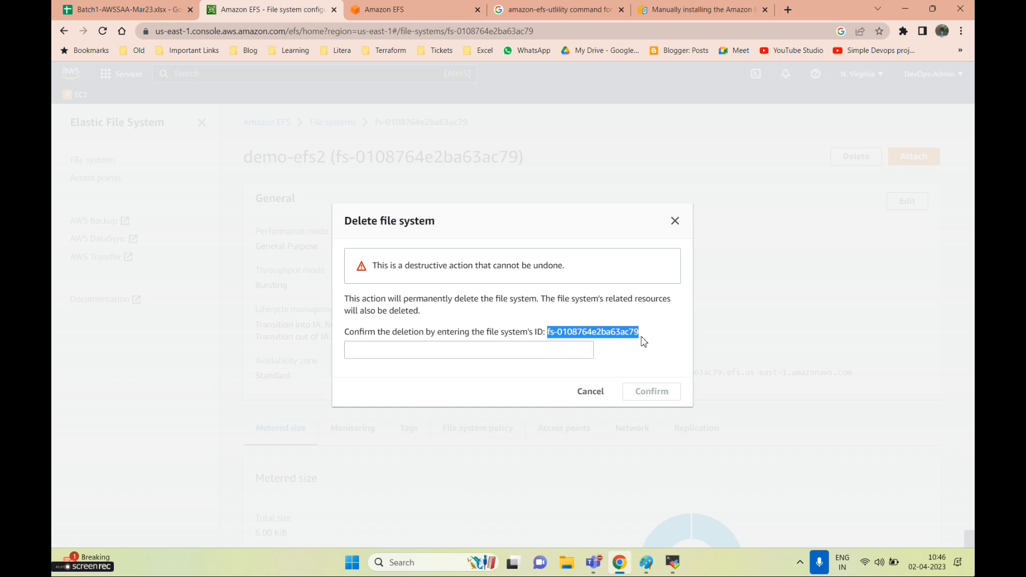
pyautogui.click(476, 350)
pyautogui.hotkey('ctrl', 'v')
pyautogui.click(652, 391)
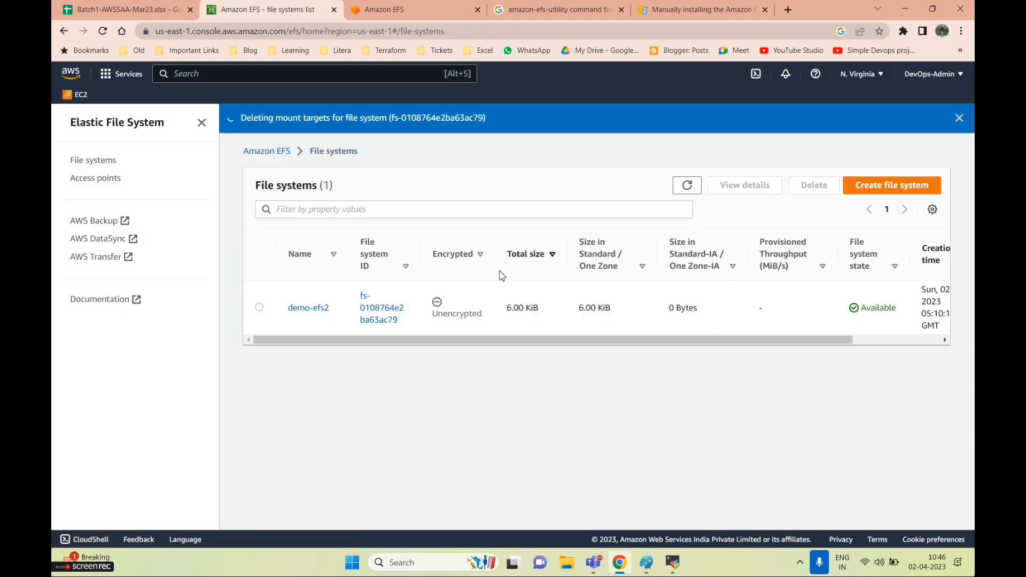
pyautogui.click(259, 308)
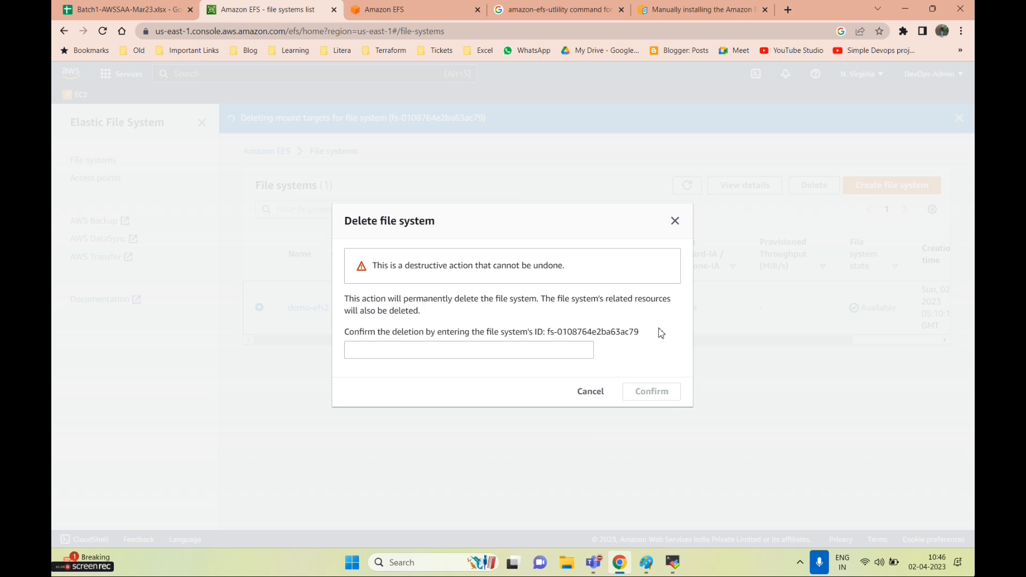
pyautogui.click(471, 345)
pyautogui.hotkey('ctrl', 'v')
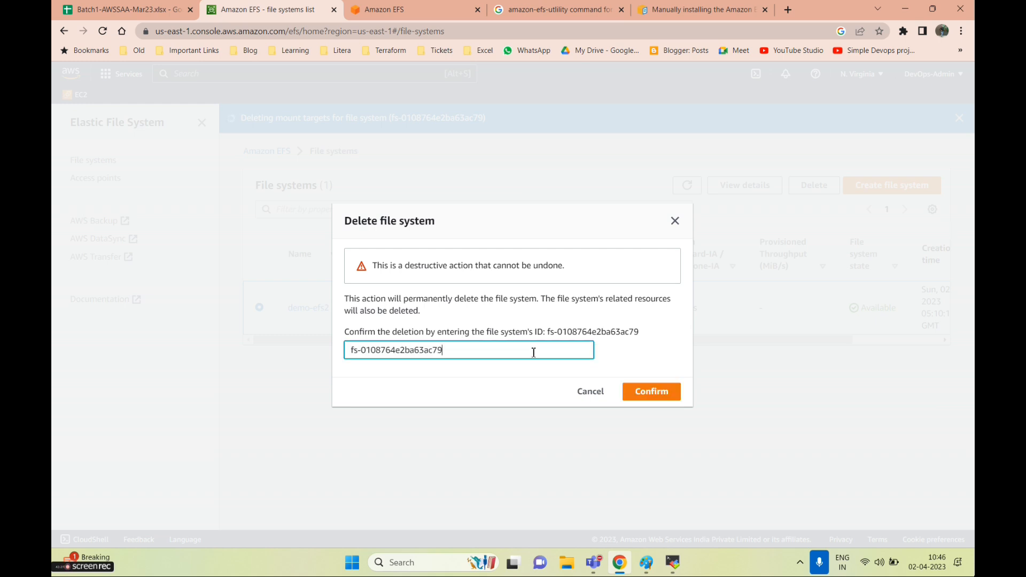
pyautogui.click(648, 390)
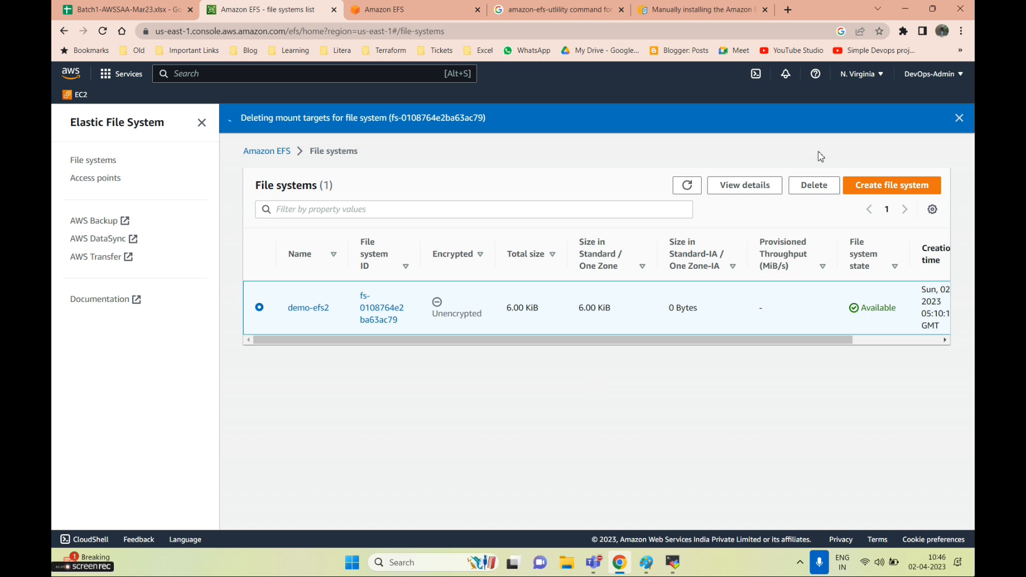
pyautogui.click(960, 120)
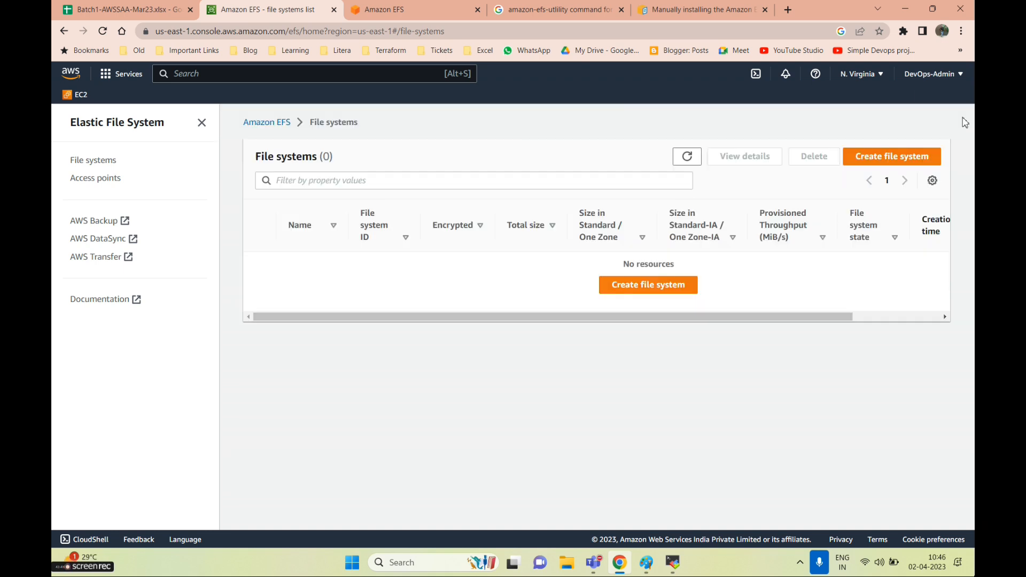
# Terminate the running linux2 and Linux1 EC2 instances from the filtered instance list
pyautogui.click(84, 101)
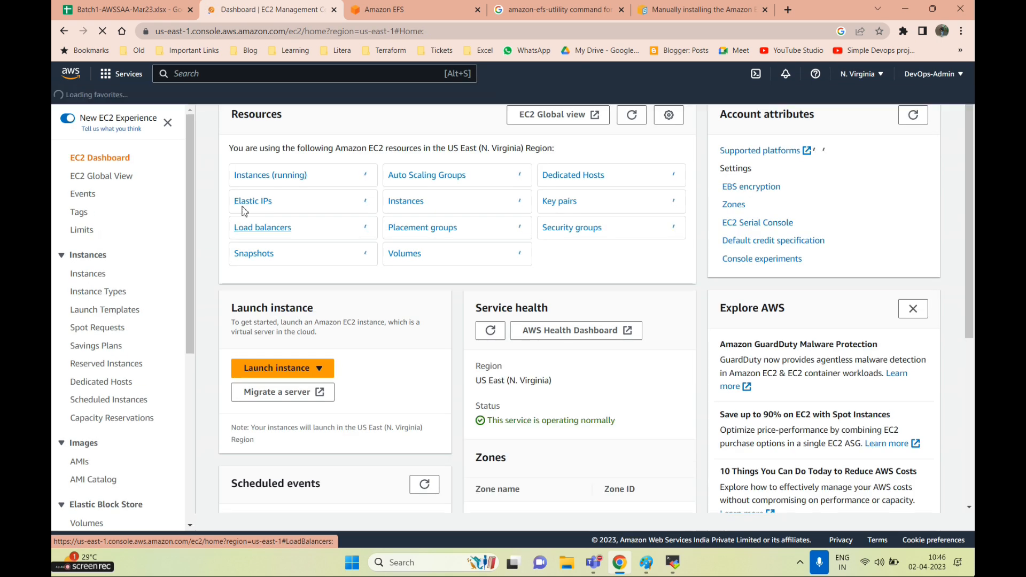
pyautogui.click(270, 193)
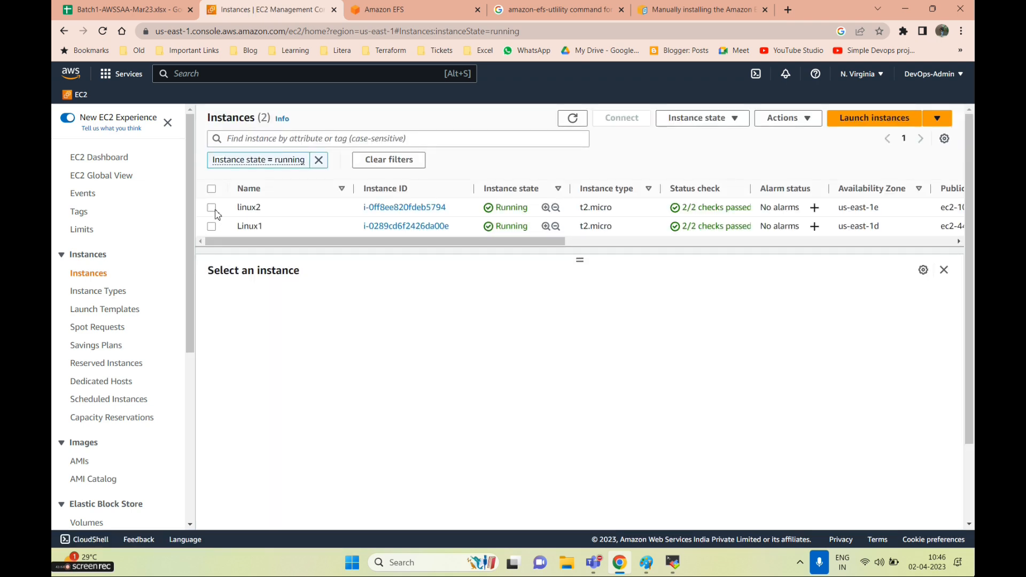
pyautogui.click(211, 207)
pyautogui.click(211, 226)
pyautogui.click(724, 121)
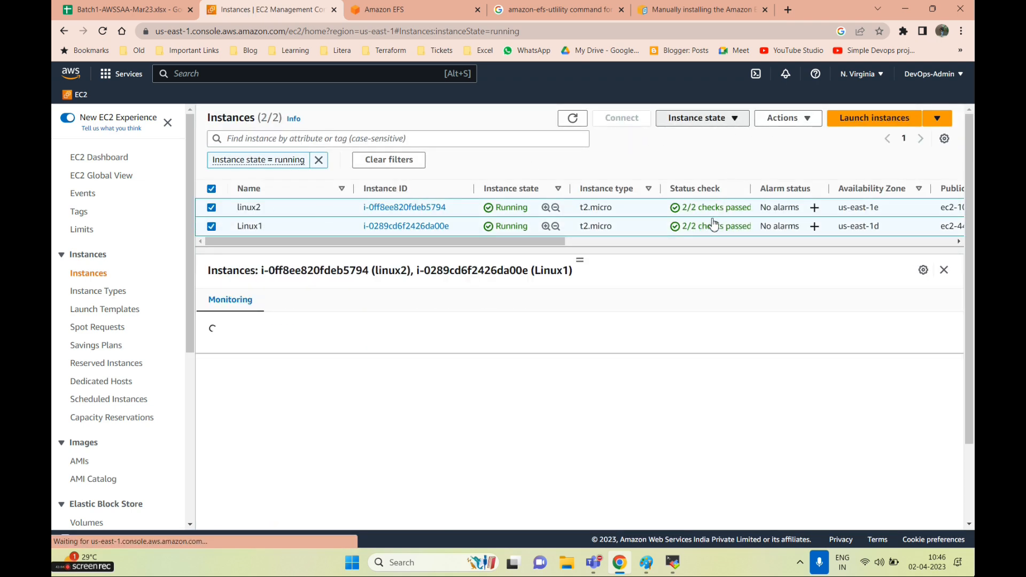
pyautogui.click(748, 204)
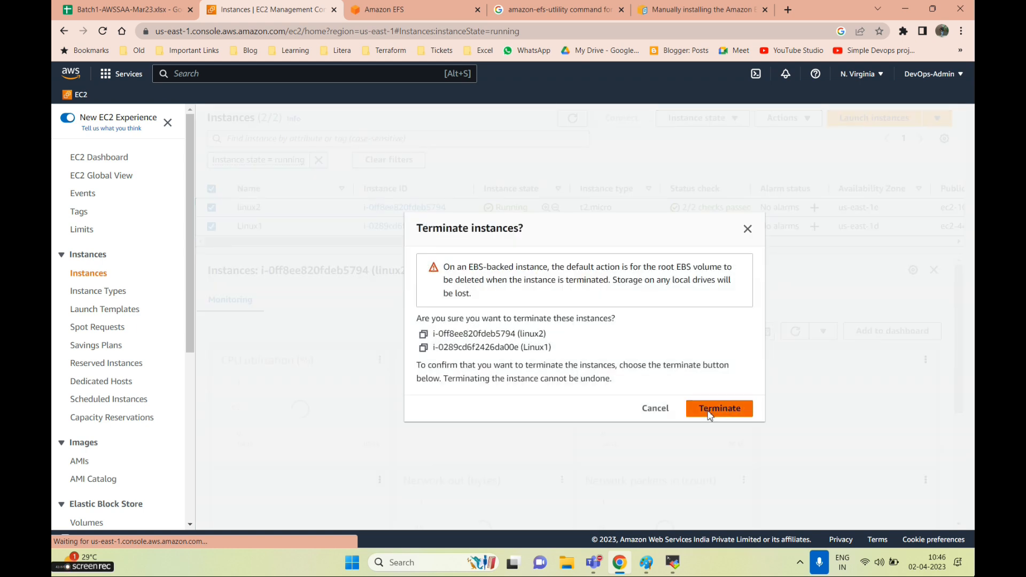
pyautogui.click(719, 411)
pyautogui.write('s3')
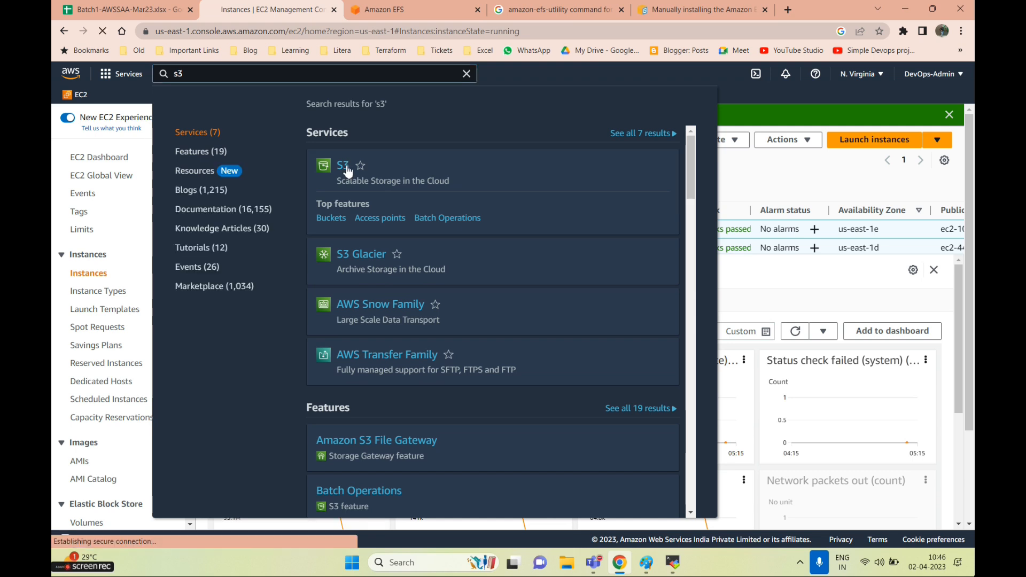
# Permanently delete git.png from the test154245 bucket, confirming with 'permanently delete'
pyautogui.click(345, 171)
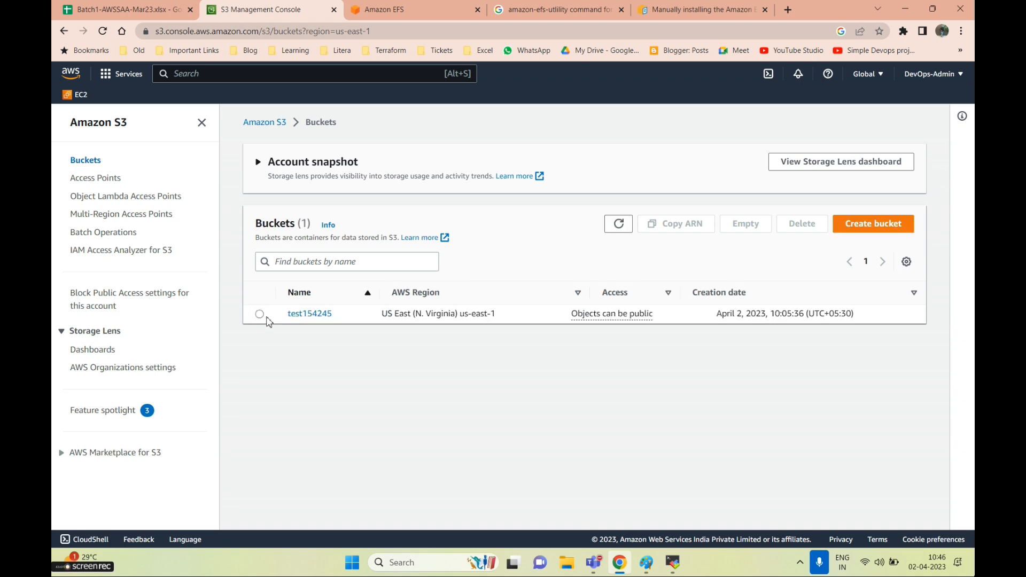
pyautogui.click(320, 315)
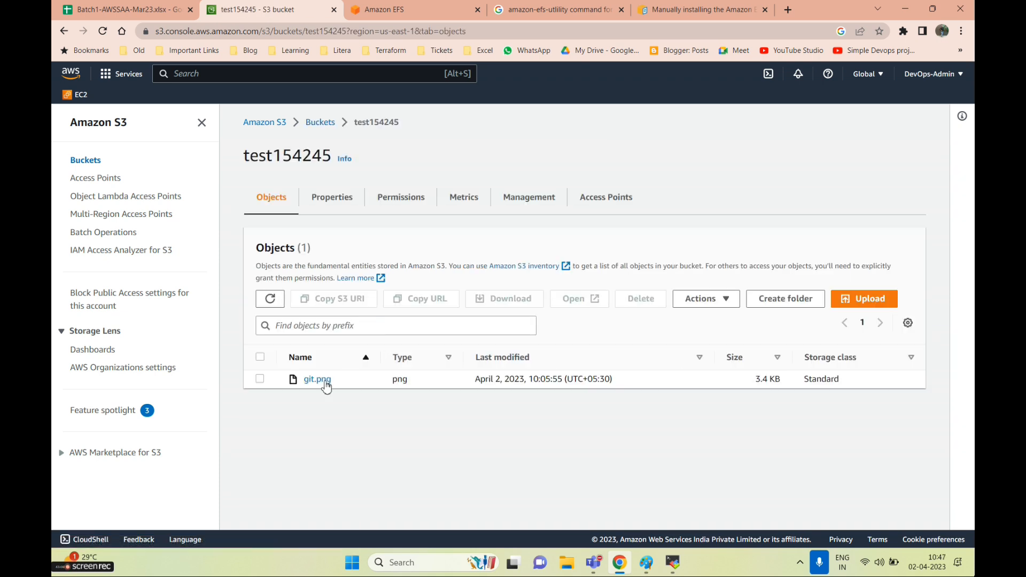
pyautogui.click(261, 380)
pyautogui.click(640, 298)
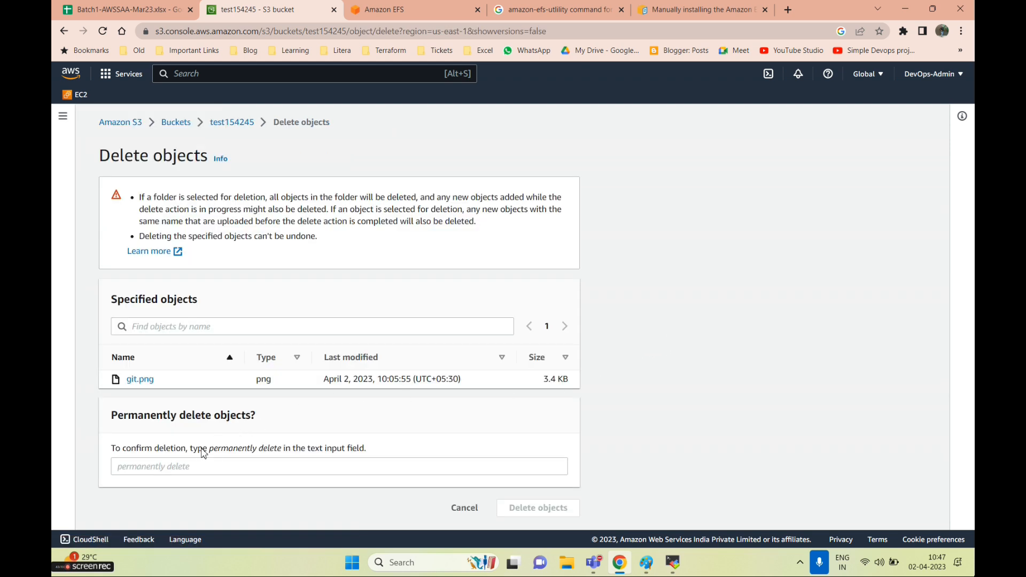
pyautogui.moveTo(211, 450); pyautogui.dragTo(279, 450)
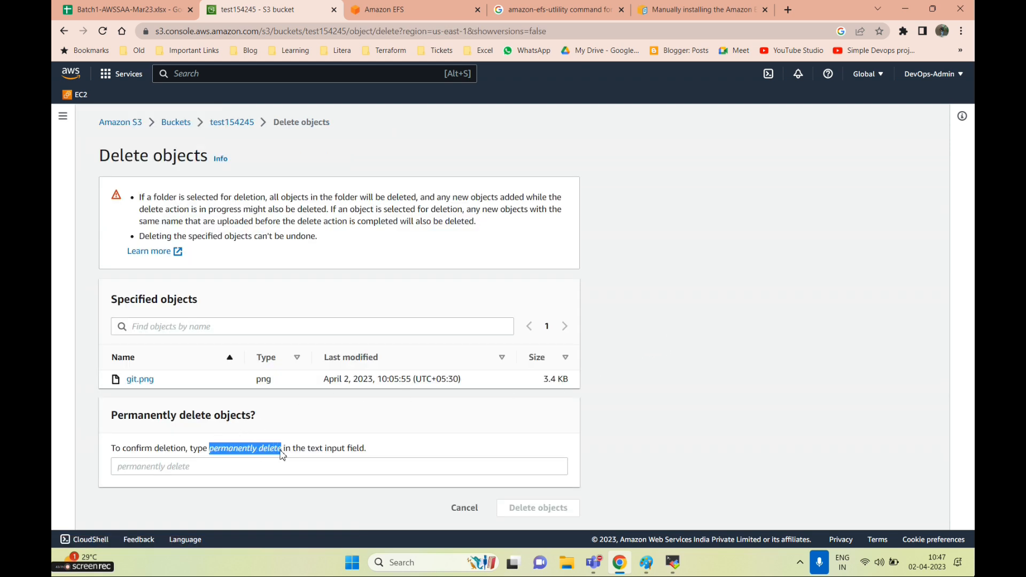
pyautogui.hotkey('ctrl', 'c')
pyautogui.click(263, 464)
pyautogui.hotkey('ctrl', 'v')
pyautogui.click(538, 507)
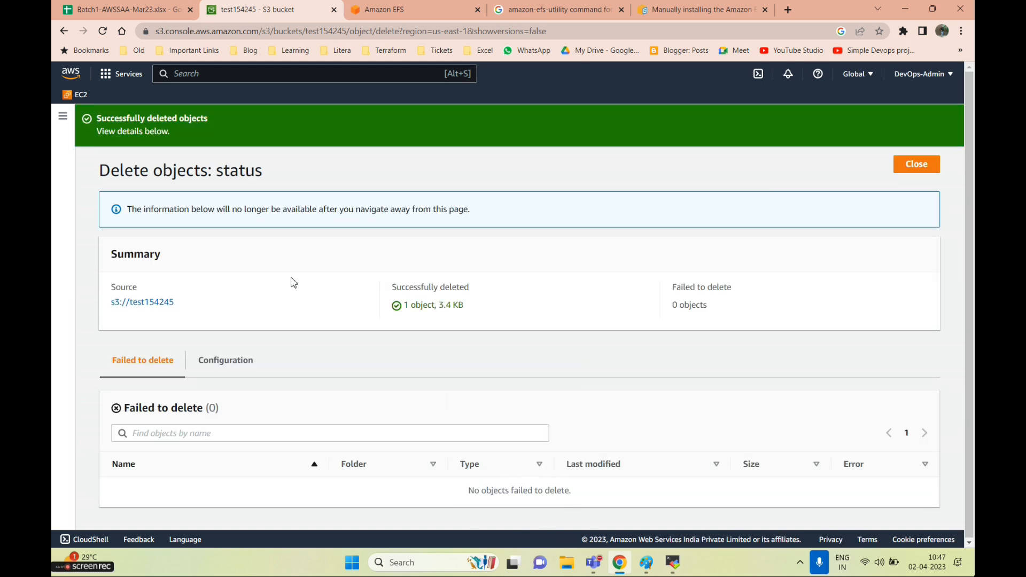
pyautogui.click(922, 164)
# Delete the test154245 bucket by pasting its name into the confirmation field
pyautogui.click(175, 122)
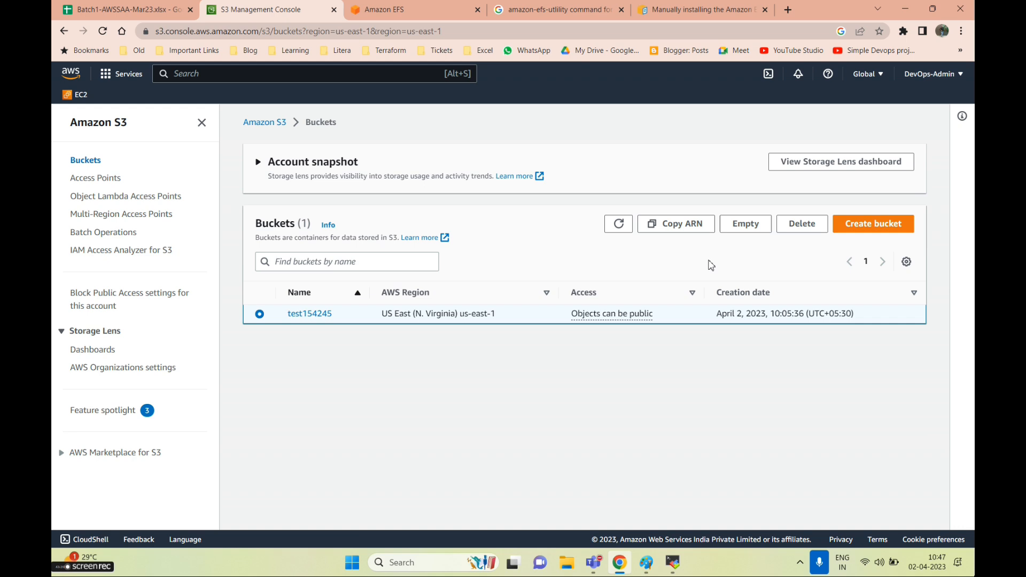
pyautogui.click(801, 223)
pyautogui.doubleClick(207, 224)
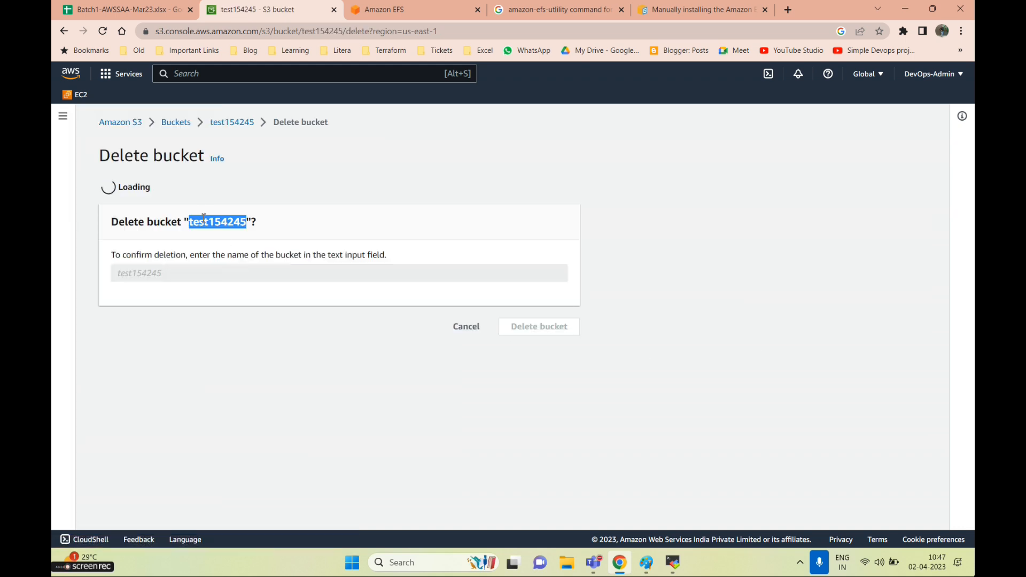
pyautogui.hotkey('ctrl', 'c')
pyautogui.click(261, 377)
pyautogui.hotkey('ctrl', 'v')
pyautogui.click(538, 438)
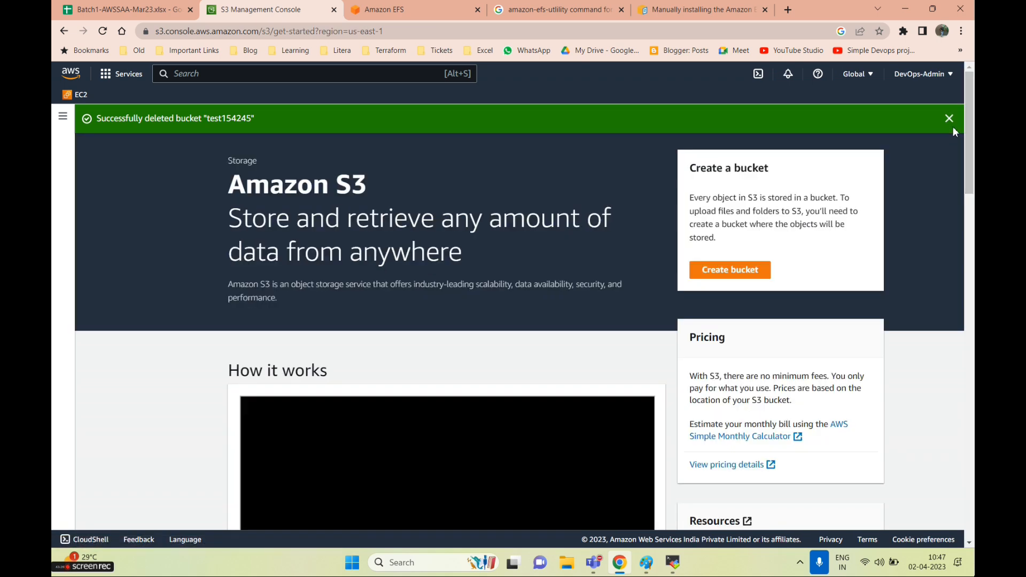
pyautogui.click(949, 119)
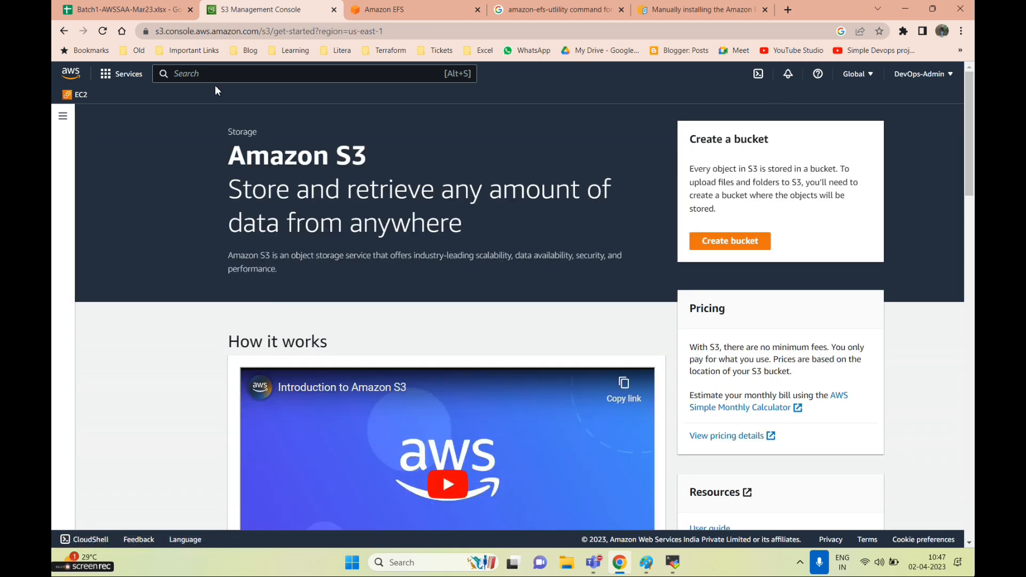
# Scroll the course tracker to the Types of Users (Root & Normal) IAM topic
pyautogui.click(126, 9)
pyautogui.scroll(-5, 667, 487)
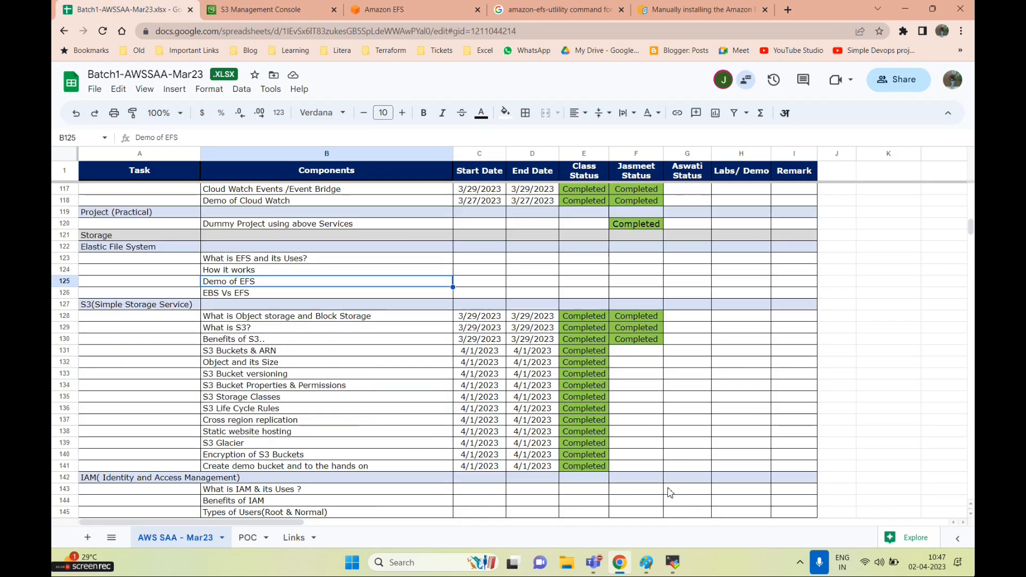
pyautogui.click(297, 420)
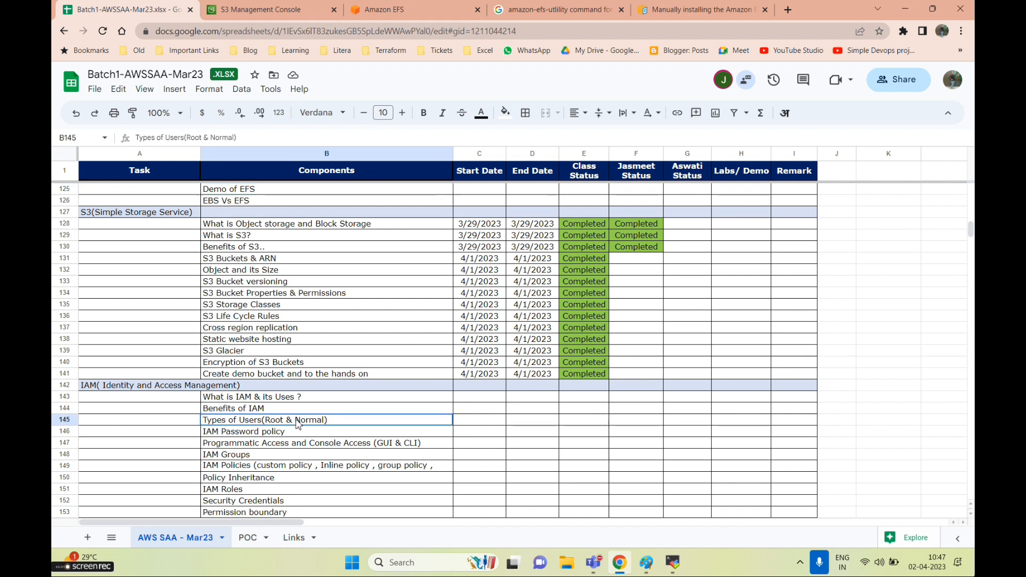
pyautogui.scroll(-3, 295, 424)
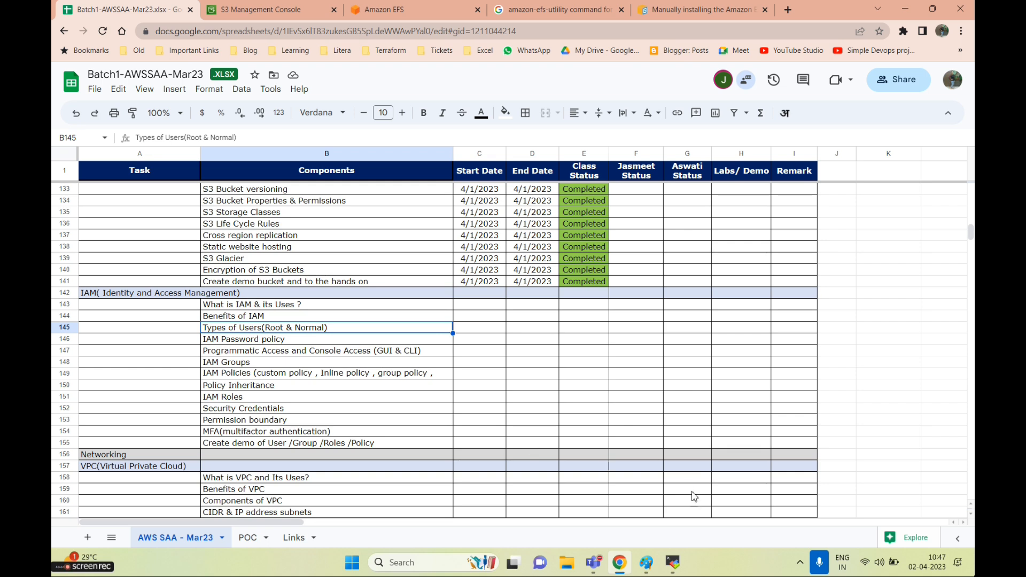
# Launch Paint from Windows search and close the old drawing without saving
pyautogui.click(422, 562)
pyautogui.write('p')
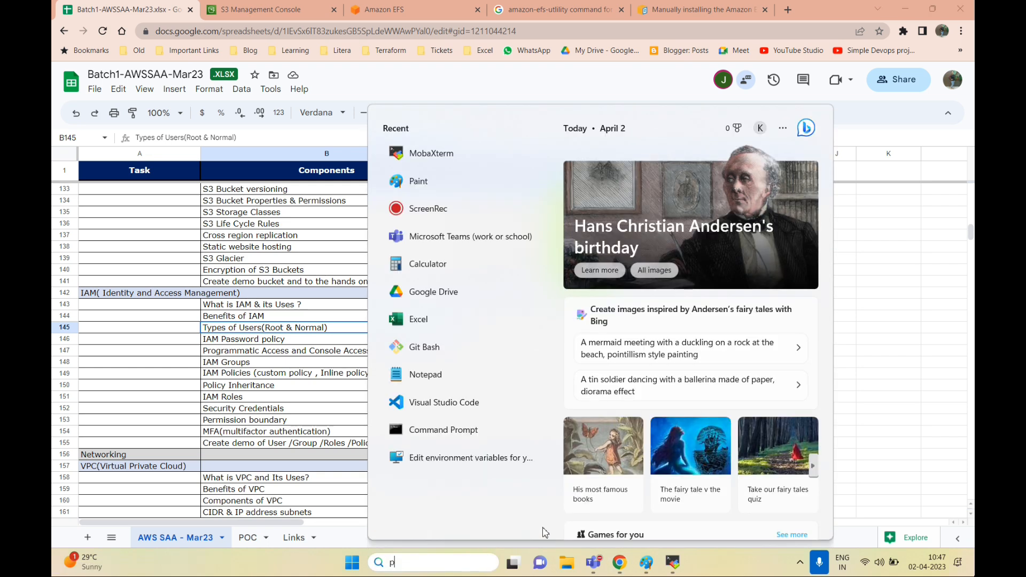
pyautogui.write('aint')
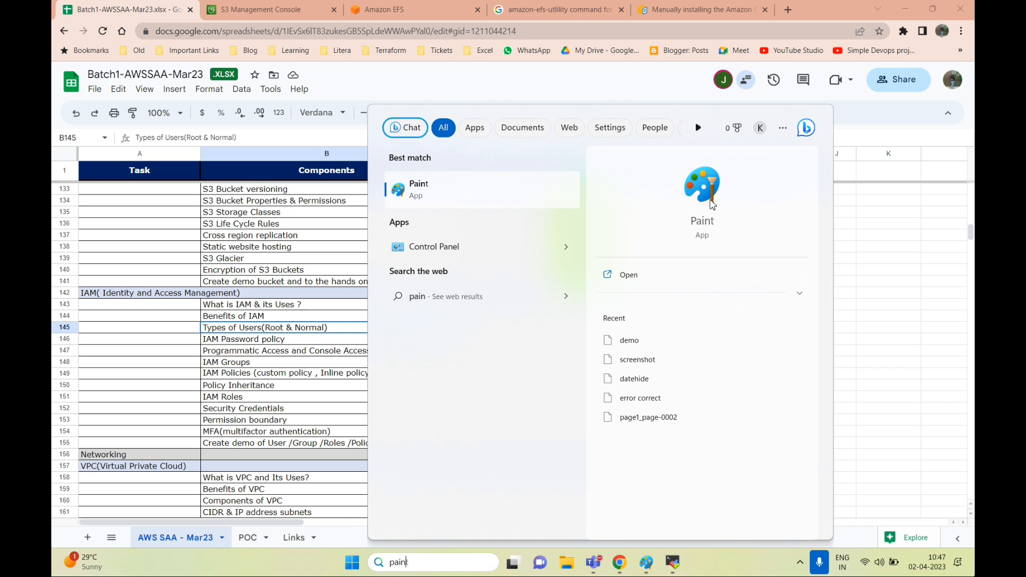
pyautogui.click(712, 205)
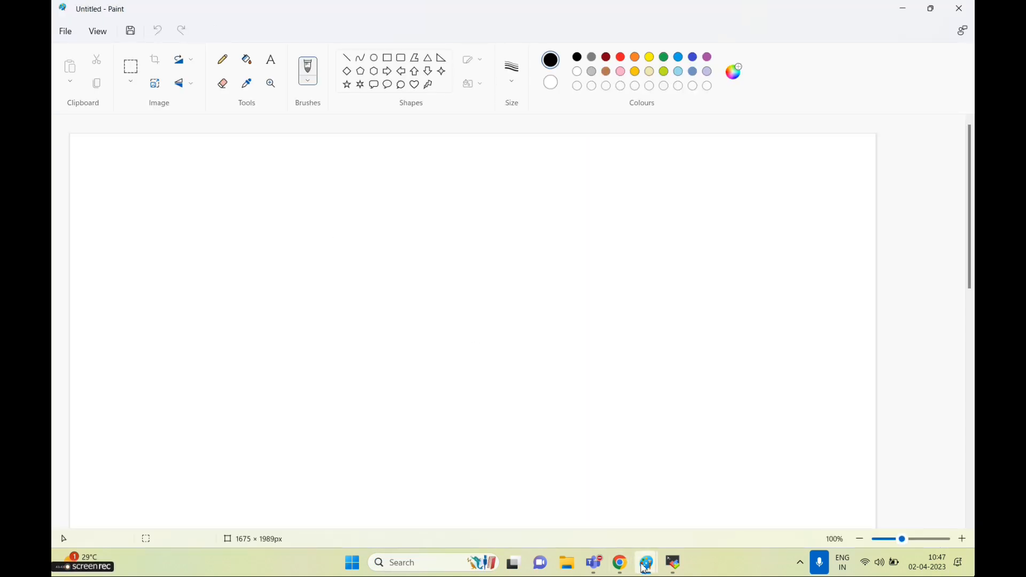
pyautogui.moveTo(646, 566)
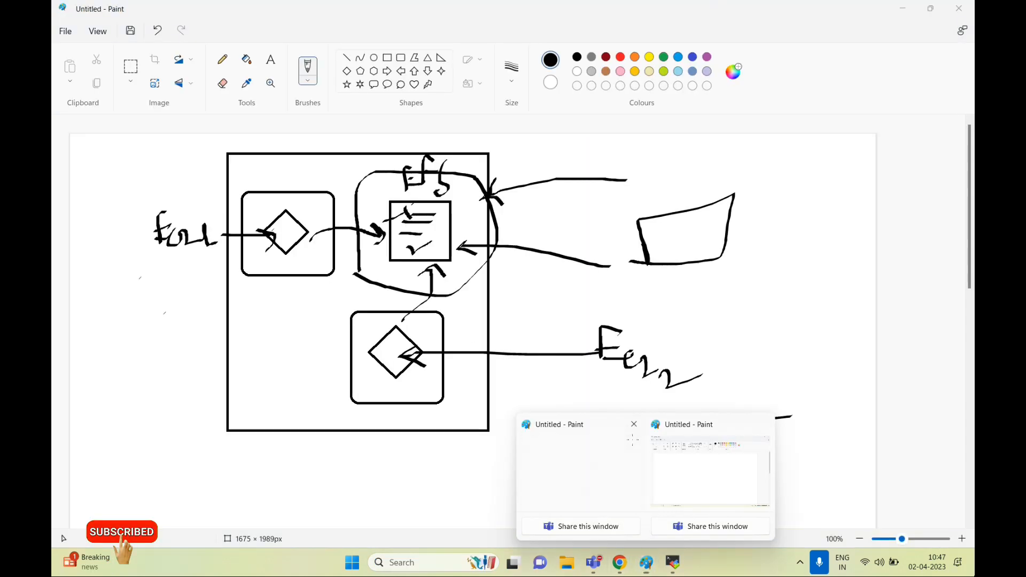
pyautogui.click(634, 423)
pyautogui.click(514, 309)
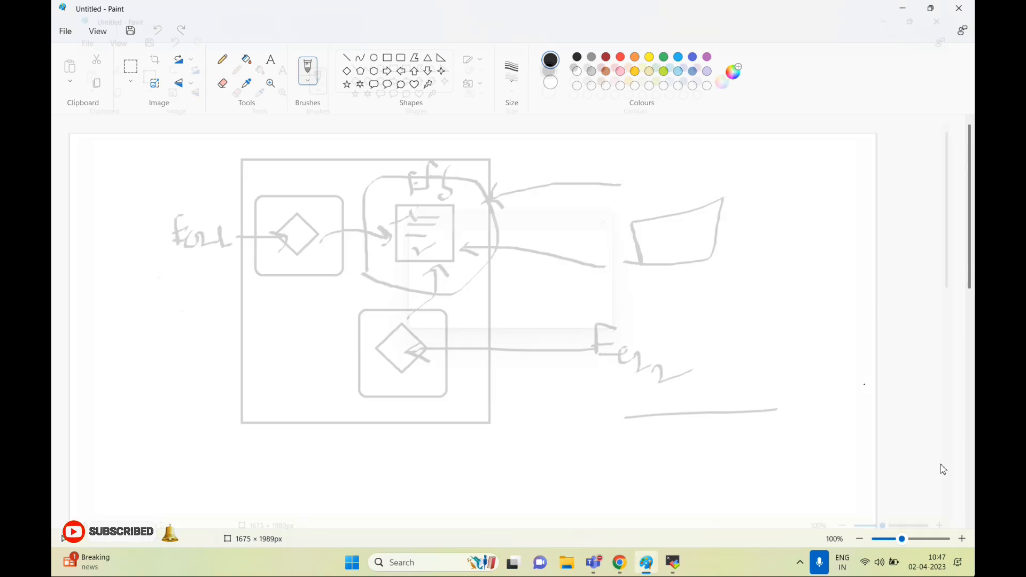
# Close MobaXterm, return to Chrome's Amazon EFS page, and close the amazon-efs-utility search tab
pyautogui.click(673, 562)
pyautogui.click(961, 6)
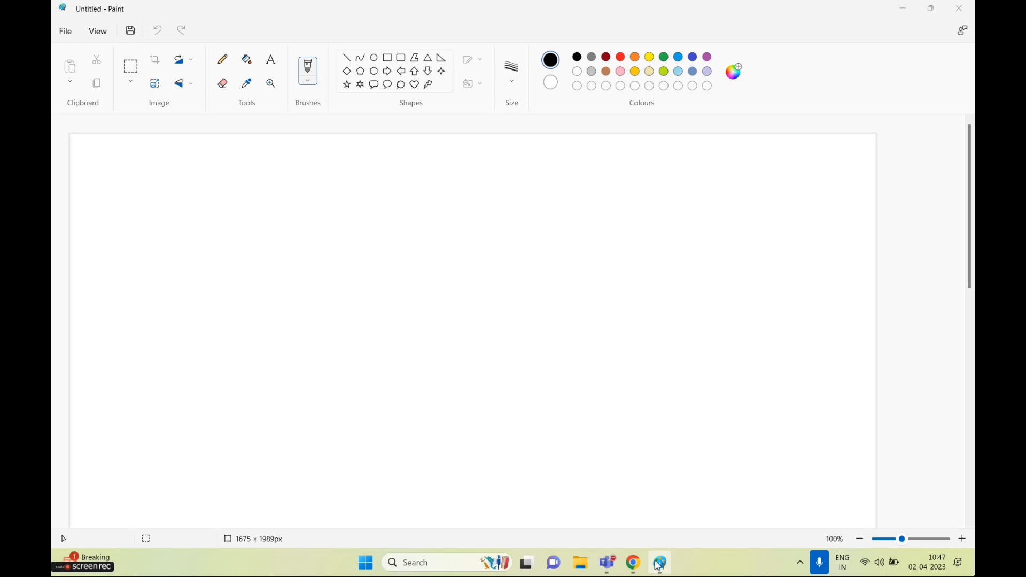
pyautogui.moveTo(614, 566)
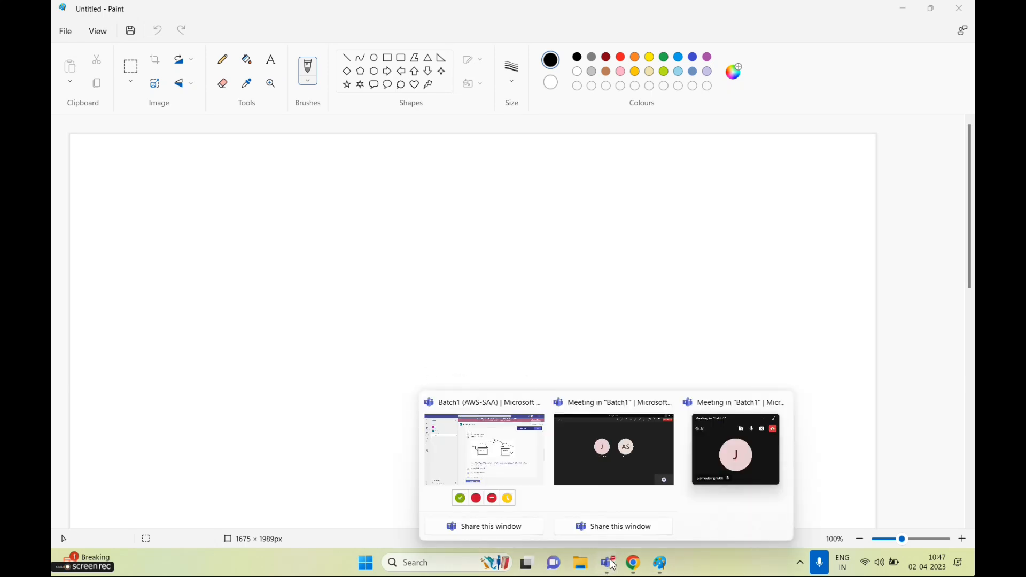
pyautogui.click(634, 562)
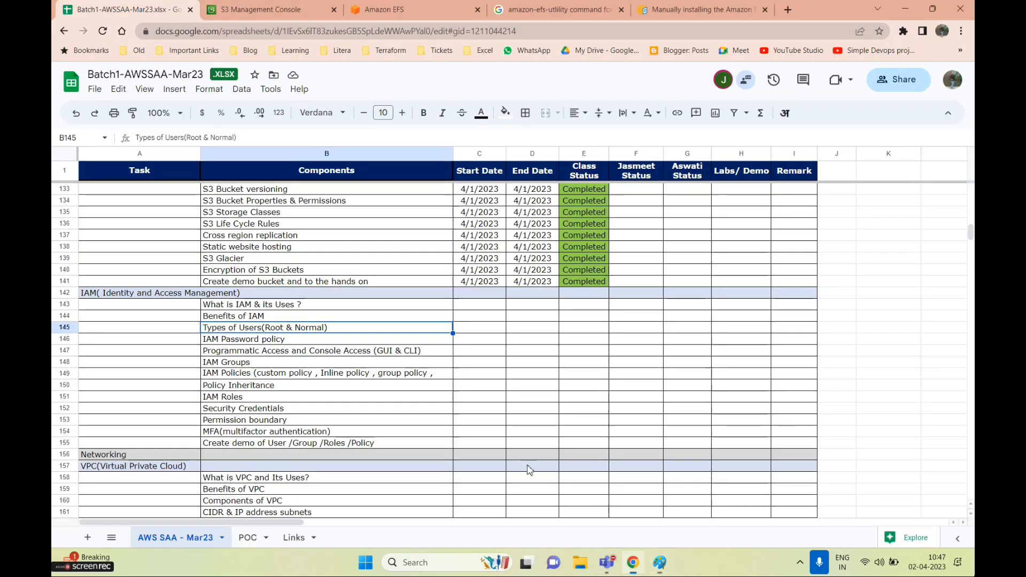
pyautogui.click(383, 9)
pyautogui.click(622, 10)
# Close the manual installation guide tab, search 'aws iam', and open the AWS IAM product page
pyautogui.click(621, 10)
pyautogui.click(241, 32)
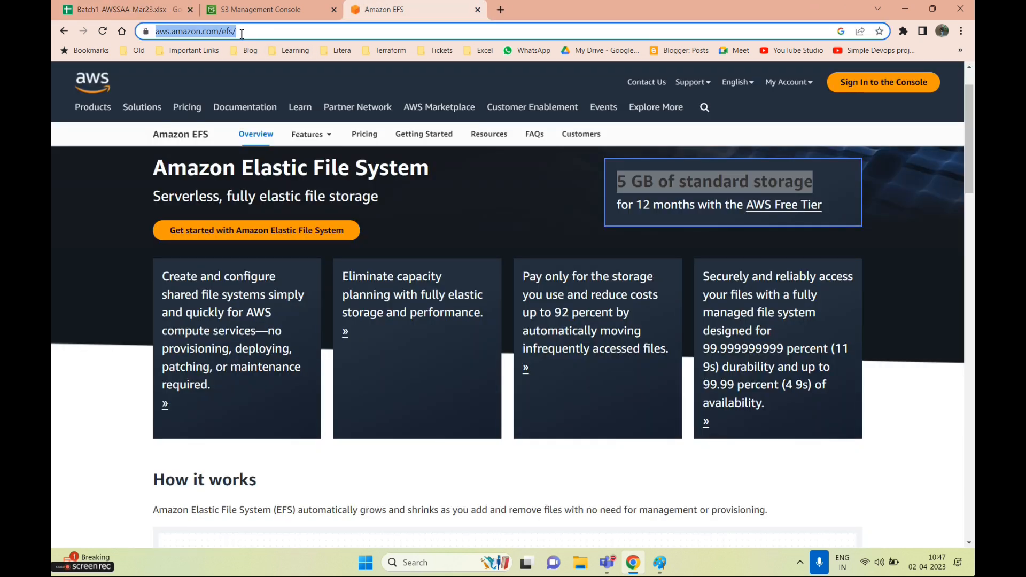
pyautogui.write('aws iam')
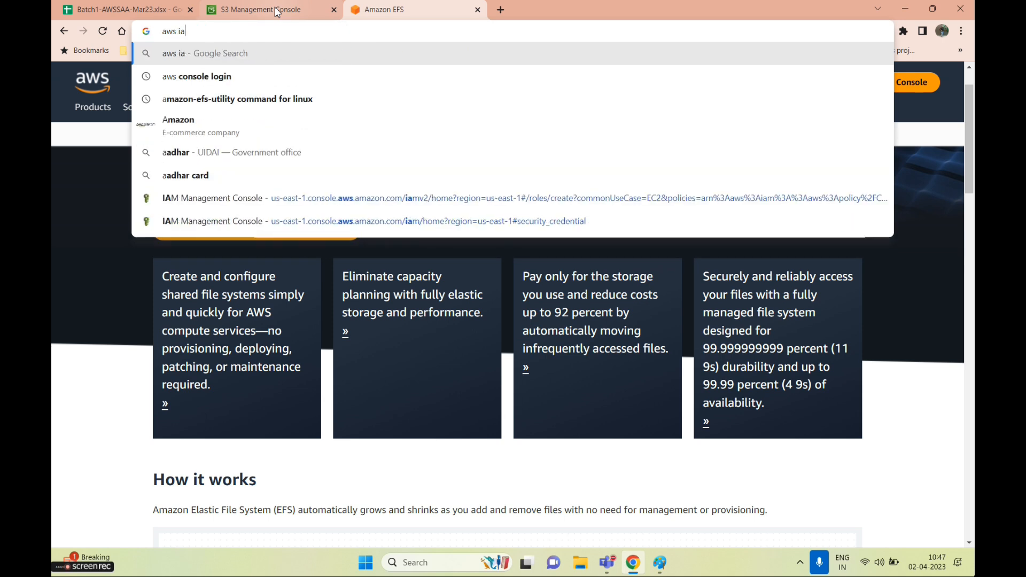
pyautogui.press('Return')
pyautogui.click(181, 205)
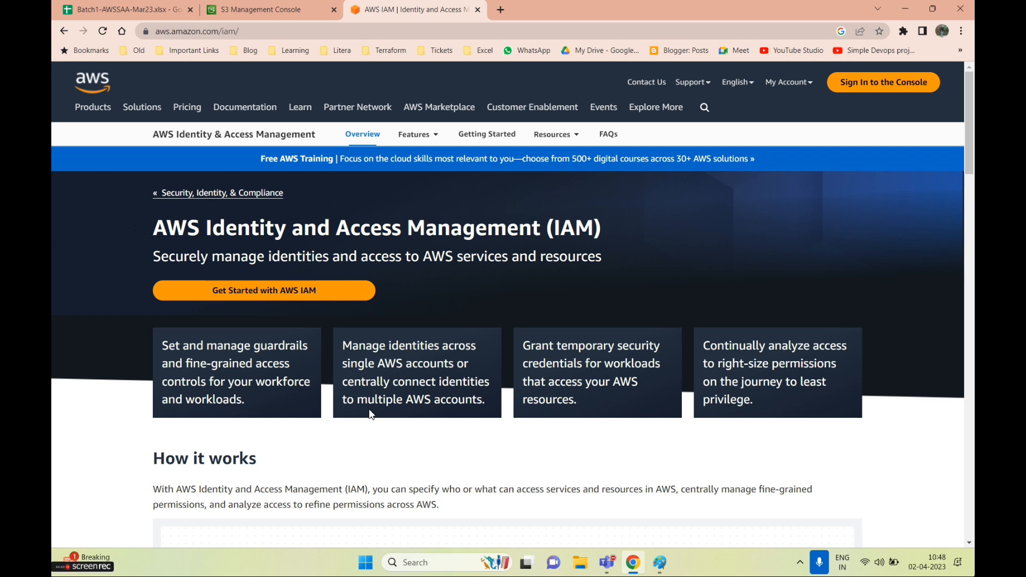
# Highlight the IAM page's subtitle about managing identities
pyautogui.scroll(-3, 418, 415)
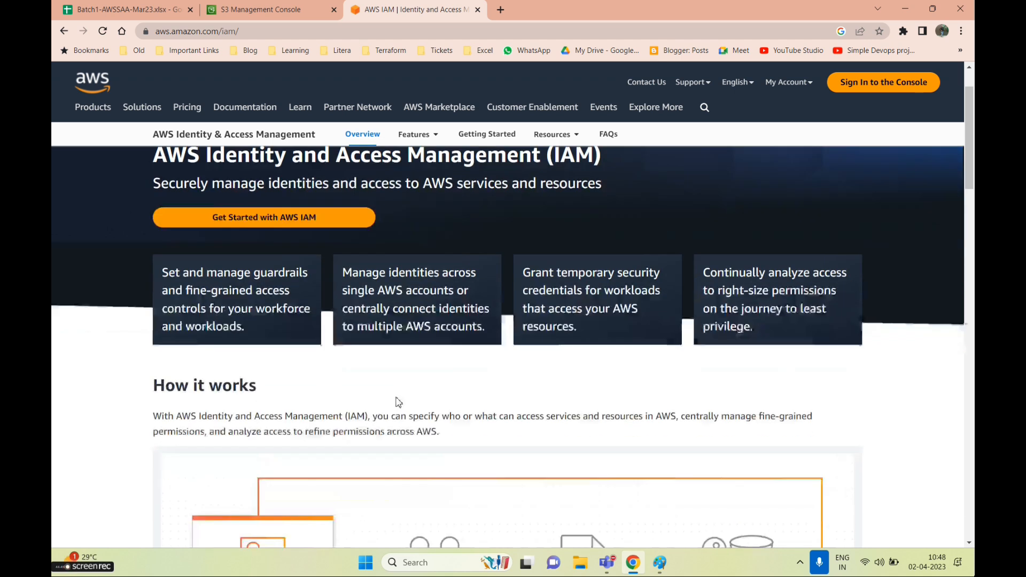
pyautogui.scroll(3, 398, 401)
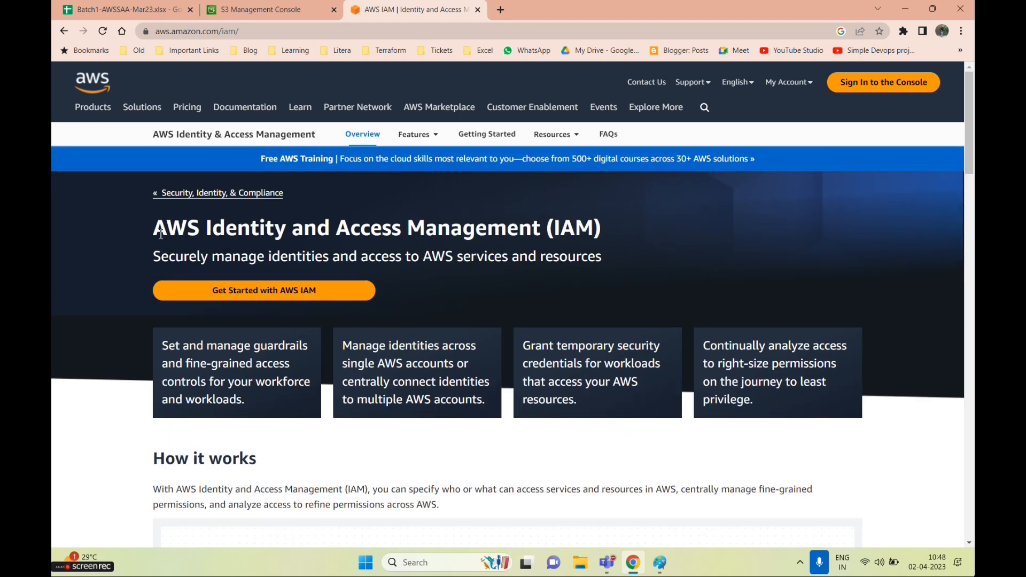
pyautogui.moveTo(154, 259); pyautogui.dragTo(605, 256)
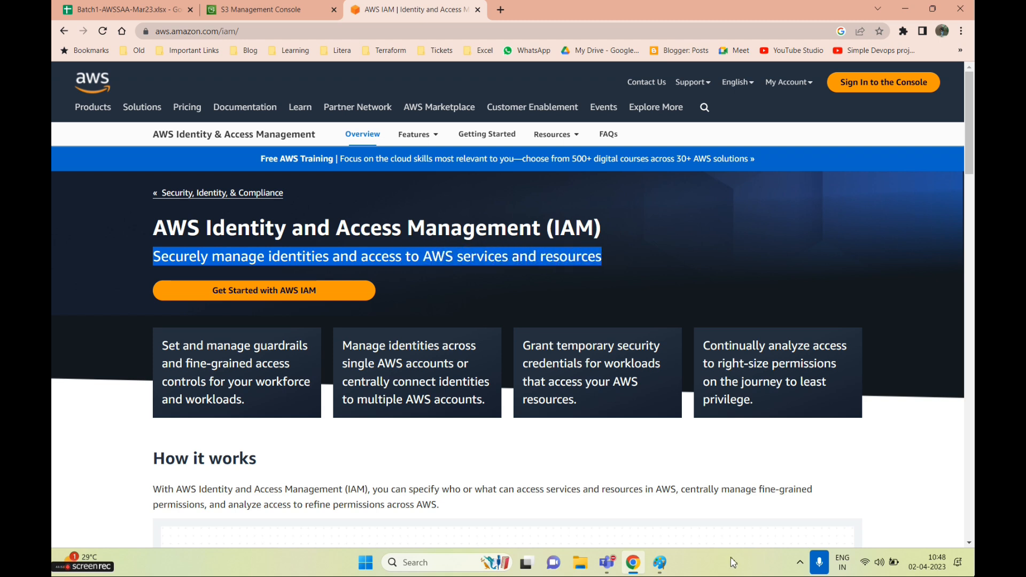
# Draw a large rectangle with a smaller rectangle inside its top-left corner
pyautogui.moveTo(660, 563)
pyautogui.click(652, 510)
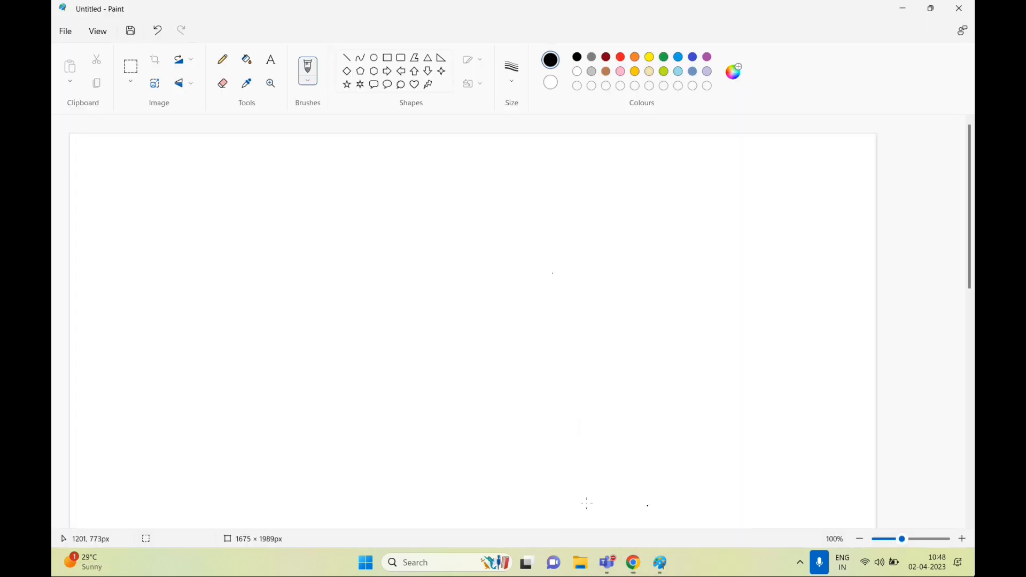
pyautogui.click(387, 57)
pyautogui.moveTo(127, 178)
pyautogui.mouseDown()
pyautogui.moveTo(395, 451)
pyautogui.moveTo(383, 468)
pyautogui.mouseUp()
pyautogui.moveTo(151, 206); pyautogui.dragTo(238, 273)
# Add three pentagons inside the box: upper right, lower right and lower left
pyautogui.click(360, 75)
pyautogui.moveTo(281, 235); pyautogui.dragTo(343, 309)
pyautogui.moveTo(277, 336)
pyautogui.mouseDown()
pyautogui.moveTo(336, 417)
pyautogui.moveTo(345, 412)
pyautogui.mouseUp()
pyautogui.moveTo(147, 354)
pyautogui.mouseDown()
pyautogui.moveTo(174, 394)
pyautogui.moveTo(226, 416)
pyautogui.moveTo(213, 415)
pyautogui.mouseUp()
pyautogui.click(482, 362)
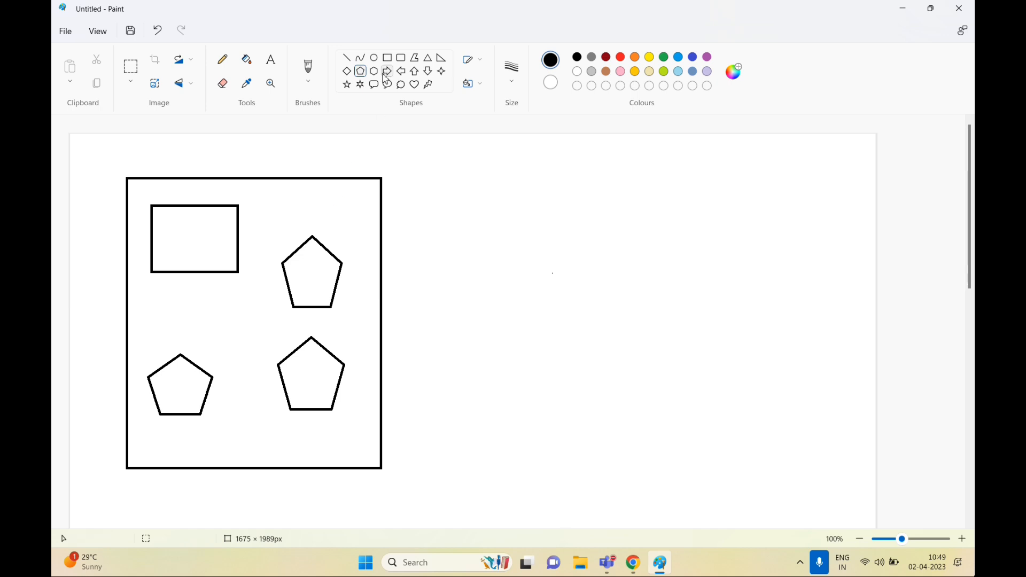
# With the calligraphy brush, draw ticks by the pentagons and the small rectangle
pyautogui.click(308, 80)
pyautogui.click(318, 131)
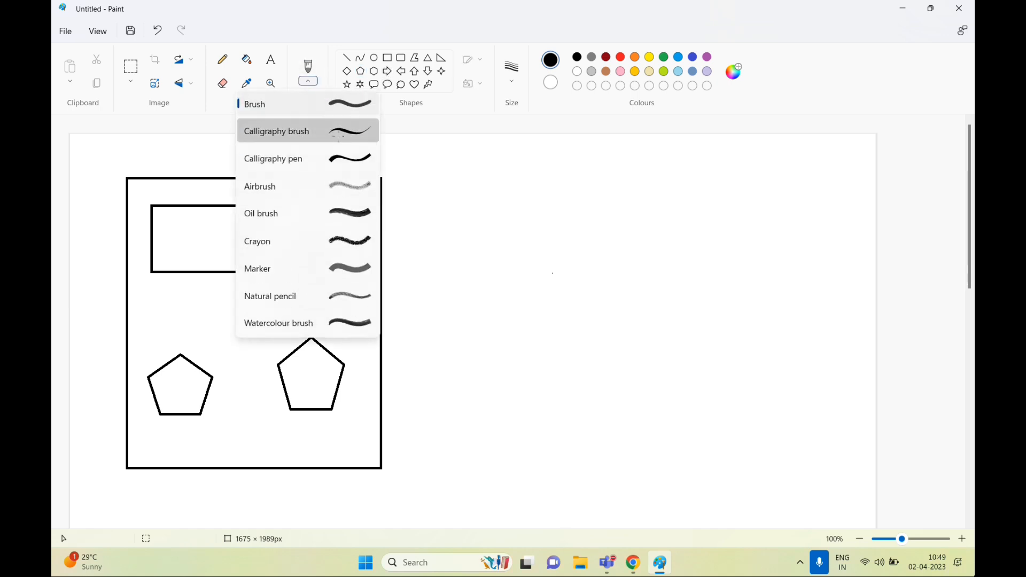
pyautogui.moveTo(341, 239); pyautogui.dragTo(365, 224)
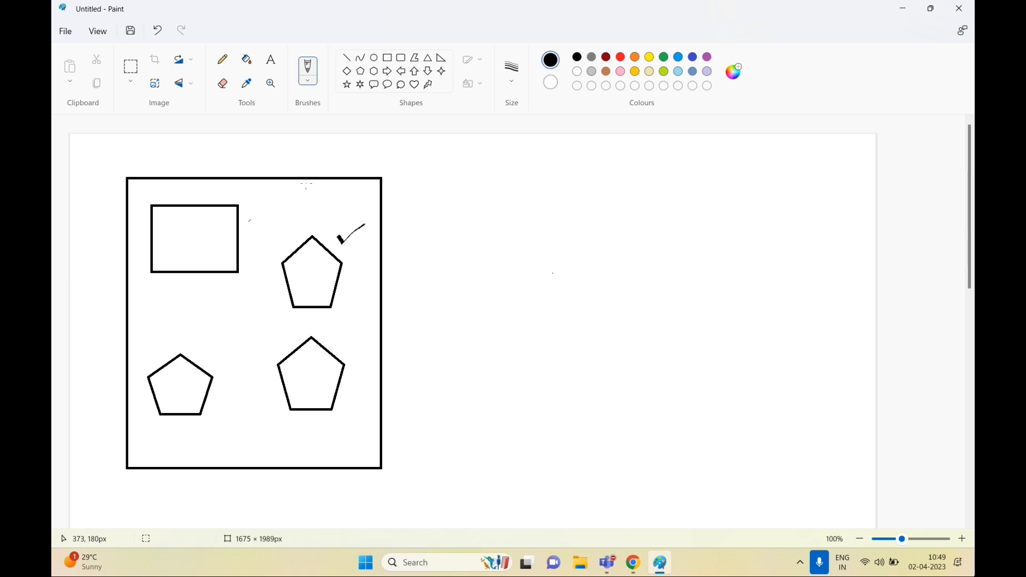
pyautogui.moveTo(289, 239); pyautogui.dragTo(302, 231)
pyautogui.moveTo(137, 226)
pyautogui.mouseDown()
pyautogui.moveTo(161, 206)
pyautogui.moveTo(203, 221)
pyautogui.moveTo(220, 199)
pyautogui.moveTo(209, 234)
pyautogui.moveTo(232, 221)
pyautogui.moveTo(303, 228)
pyautogui.moveTo(308, 207)
pyautogui.mouseUp()
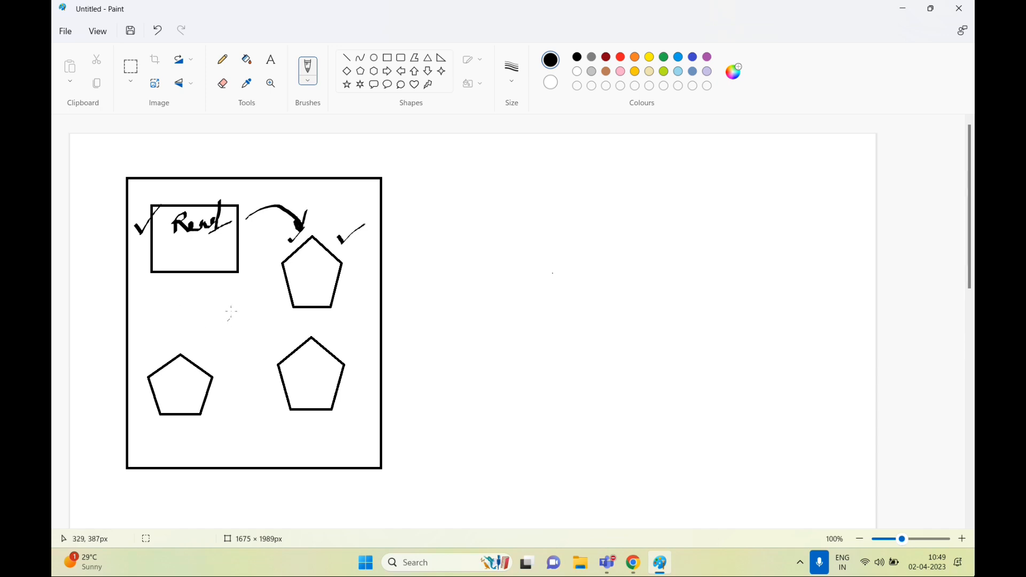
pyautogui.moveTo(264, 341)
pyautogui.mouseDown()
pyautogui.moveTo(297, 320)
pyautogui.moveTo(335, 342)
pyautogui.moveTo(350, 327)
pyautogui.moveTo(353, 339)
pyautogui.mouseUp()
# Hand-write VPC, ECR and an underlined RDS label, and an arrow up to the rectangle
pyautogui.moveTo(306, 363)
pyautogui.mouseDown()
pyautogui.moveTo(304, 382)
pyautogui.moveTo(318, 359)
pyautogui.moveTo(342, 375)
pyautogui.mouseUp()
pyautogui.moveTo(287, 392); pyautogui.dragTo(348, 389)
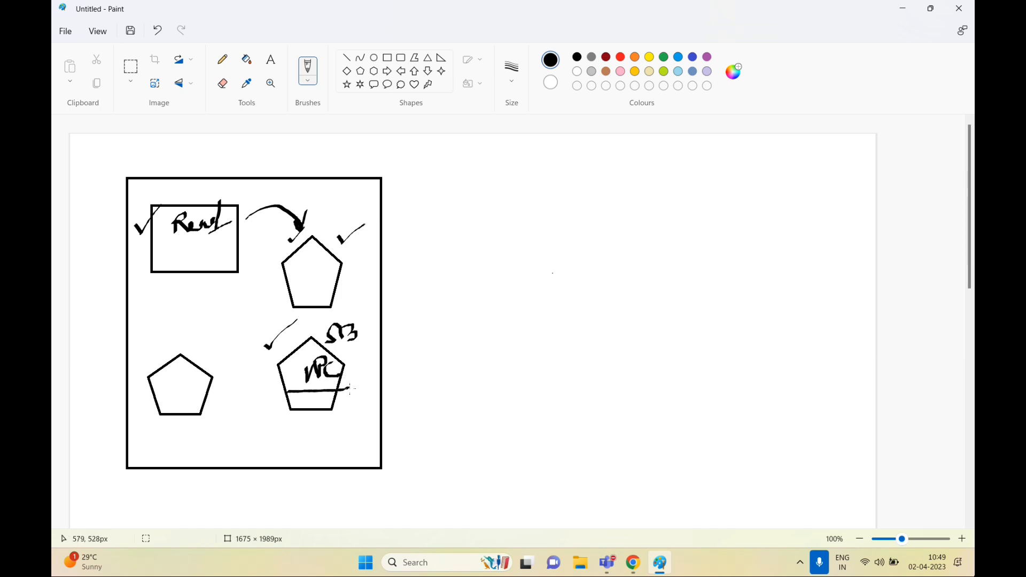
pyautogui.moveTo(284, 352)
pyautogui.mouseDown()
pyautogui.moveTo(229, 283)
pyautogui.moveTo(245, 279)
pyautogui.moveTo(307, 324)
pyautogui.moveTo(358, 304)
pyautogui.mouseUp()
pyautogui.moveTo(154, 351)
pyautogui.mouseDown()
pyautogui.moveTo(167, 320)
pyautogui.moveTo(171, 347)
pyautogui.moveTo(188, 331)
pyautogui.moveTo(204, 335)
pyautogui.moveTo(203, 354)
pyautogui.moveTo(212, 334)
pyautogui.mouseUp()
pyautogui.moveTo(217, 327)
pyautogui.mouseDown()
pyautogui.moveTo(219, 361)
pyautogui.moveTo(217, 344)
pyautogui.moveTo(235, 356)
pyautogui.mouseUp()
pyautogui.moveTo(148, 378)
pyautogui.mouseDown()
pyautogui.moveTo(149, 392)
pyautogui.moveTo(187, 368)
pyautogui.moveTo(213, 390)
pyautogui.moveTo(225, 370)
pyautogui.mouseUp()
pyautogui.moveTo(160, 408); pyautogui.dragTo(209, 397)
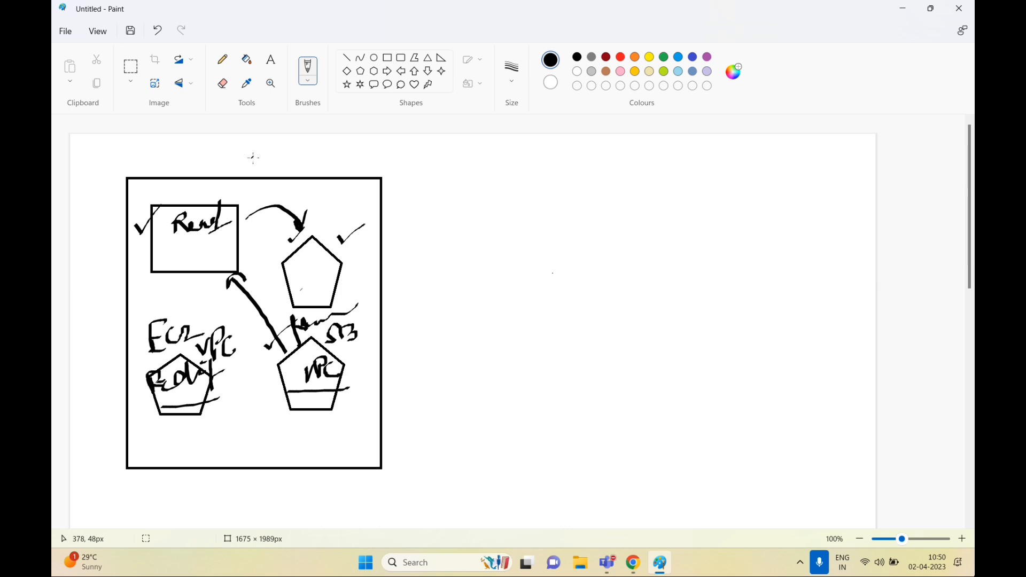
# Draw a curved arrow out from the big box's right edge
pyautogui.doubleClick(224, 10)
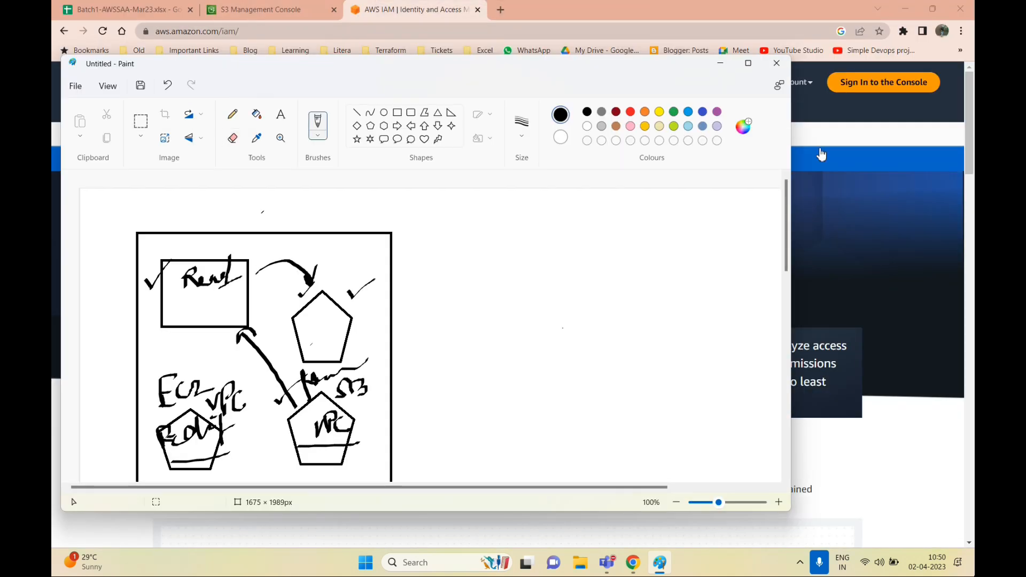
pyautogui.click(747, 63)
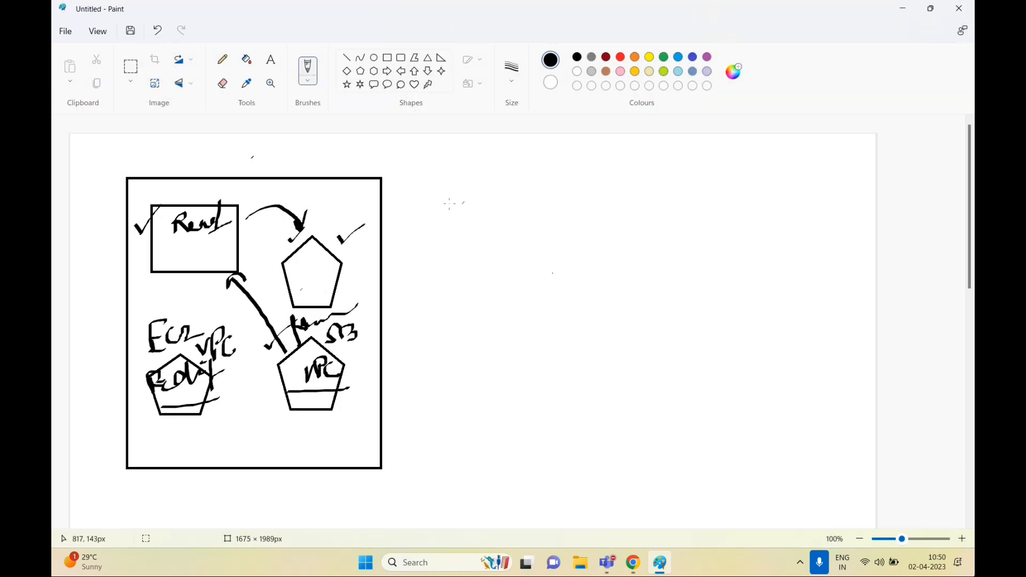
pyautogui.moveTo(390, 229); pyautogui.dragTo(513, 209)
pyautogui.moveTo(404, 202)
pyautogui.mouseDown()
pyautogui.moveTo(385, 231)
pyautogui.moveTo(438, 254)
pyautogui.mouseUp()
# Type a list reading user, group, policy, role on separate lines right of the sketch
pyautogui.click(271, 59)
pyautogui.click(606, 180)
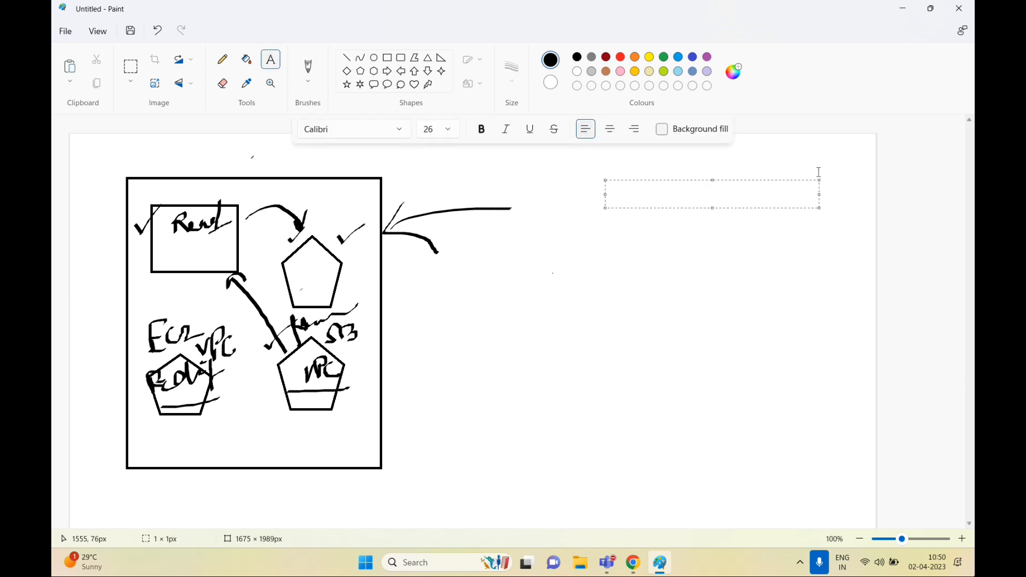
pyautogui.write('user')
pyautogui.press('Return')
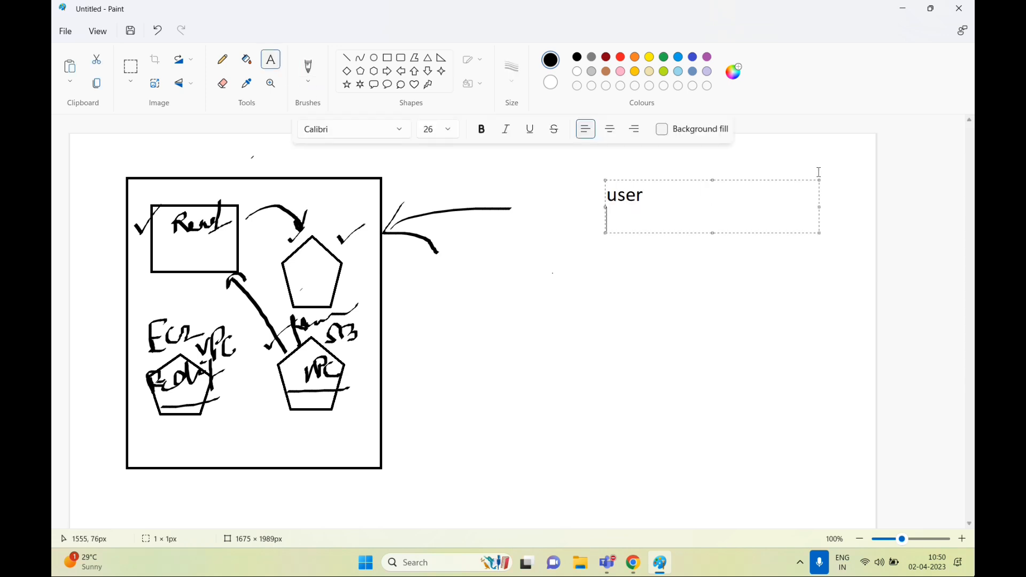
pyautogui.write('group')
pyautogui.press('Return')
pyautogui.write('policy')
pyautogui.press('Return')
pyautogui.write('role')
pyautogui.click(561, 248)
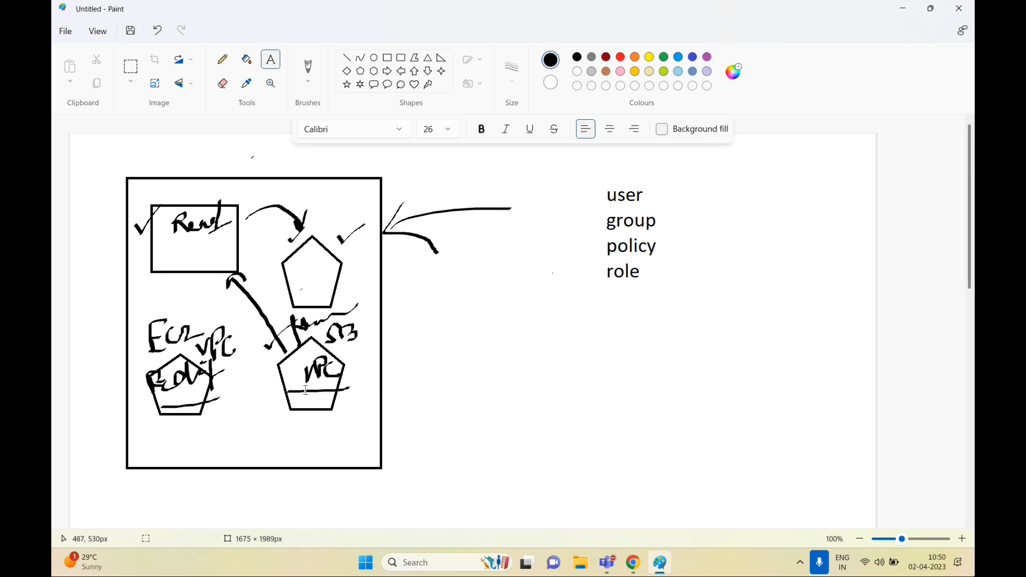
# Browse the brush types without choosing one, then select the Rectangle shape
pyautogui.click(308, 81)
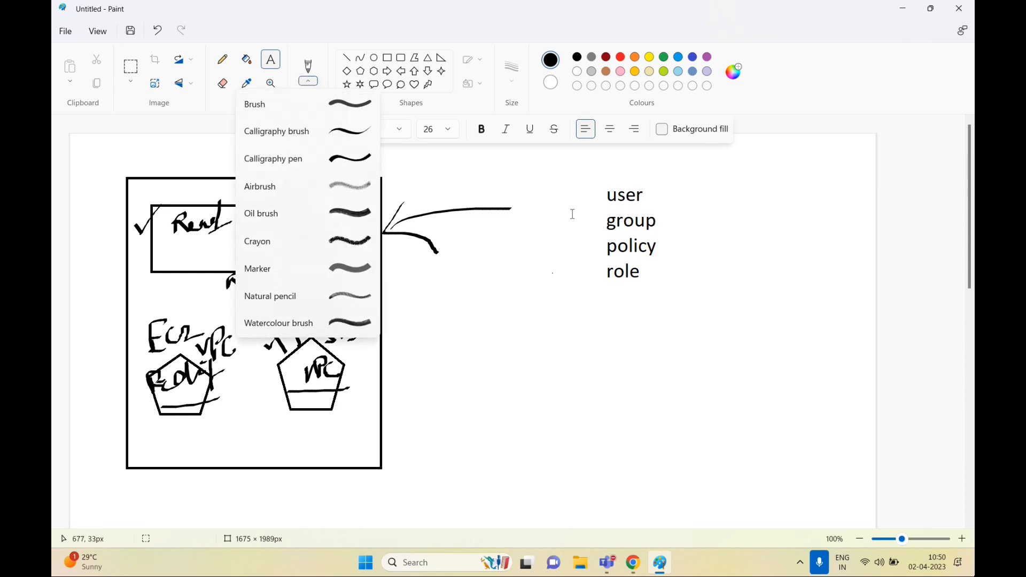
pyautogui.click(573, 315)
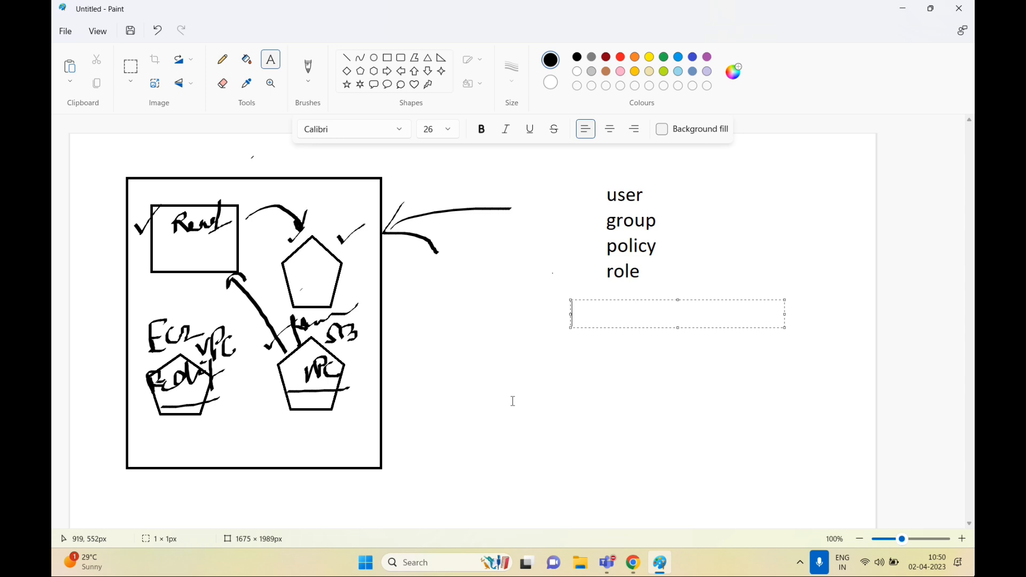
pyautogui.click(500, 420)
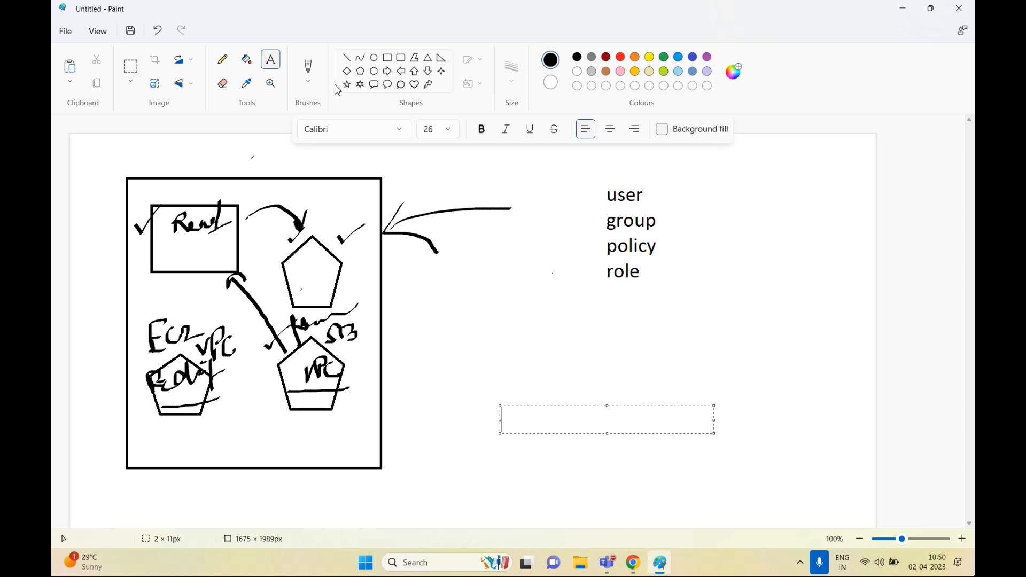
pyautogui.click(310, 80)
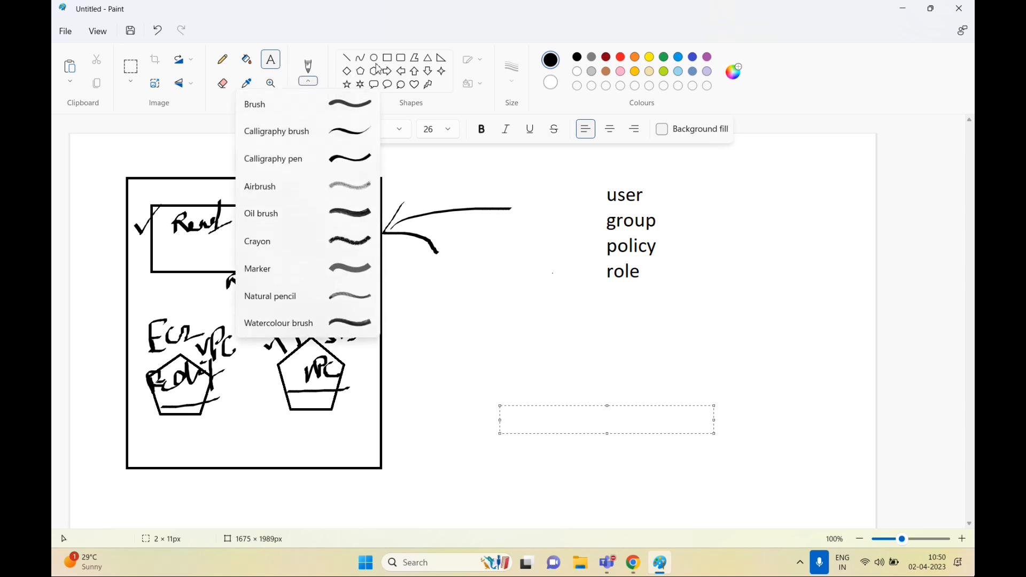
pyautogui.click(389, 55)
pyautogui.click(387, 57)
# Draw five empty rectangles to the right of the big sketch
pyautogui.moveTo(423, 275); pyautogui.dragTo(508, 380)
pyautogui.click(586, 379)
pyautogui.moveTo(557, 331); pyautogui.dragTo(646, 433)
pyautogui.moveTo(708, 286); pyautogui.dragTo(790, 377)
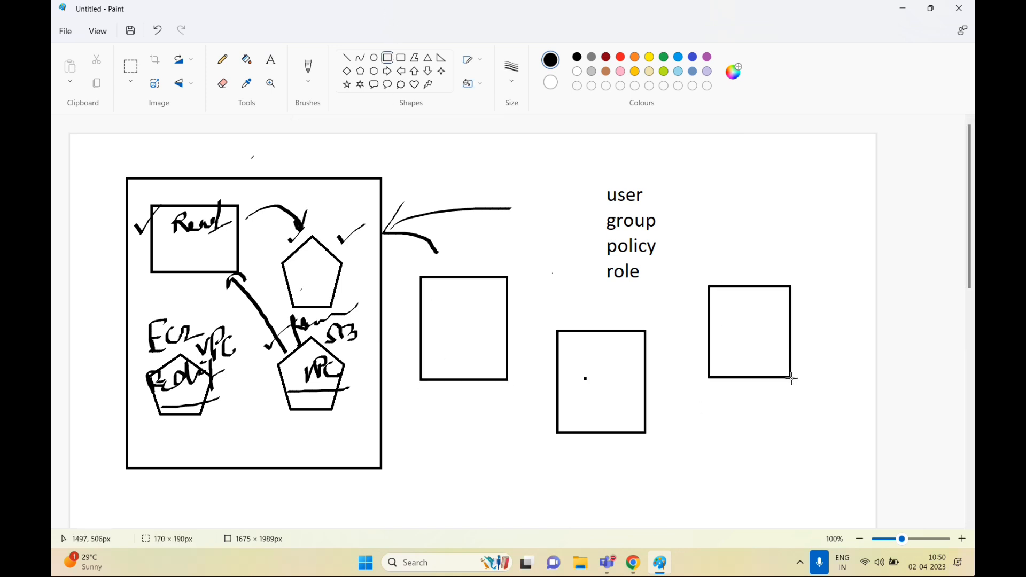
pyautogui.scroll(-2, 719, 427)
pyautogui.moveTo(703, 348); pyautogui.dragTo(796, 449)
pyautogui.moveTo(420, 361)
pyautogui.mouseDown()
pyautogui.moveTo(515, 442)
pyautogui.moveTo(506, 459)
pyautogui.mouseUp()
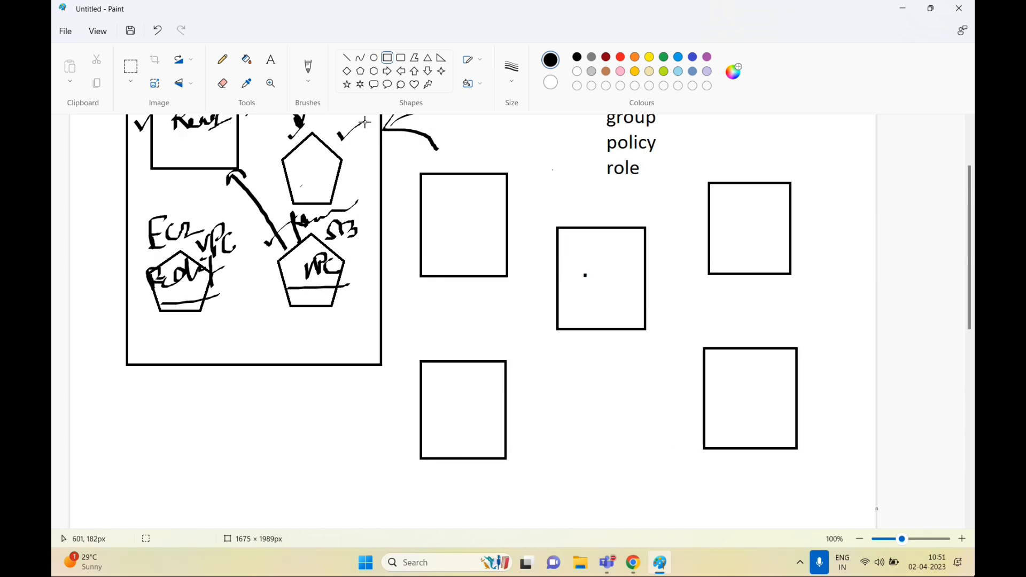
# With the freehand brush, write HR in the first box with text lines beneath
pyautogui.click(271, 68)
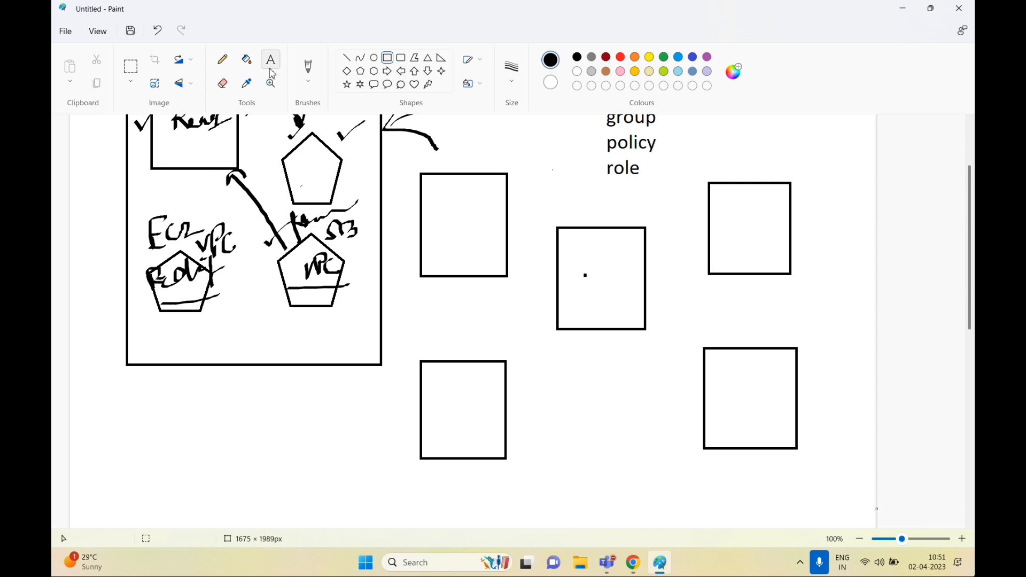
pyautogui.click(309, 81)
pyautogui.click(347, 135)
pyautogui.moveTo(440, 200); pyautogui.dragTo(440, 214)
pyautogui.moveTo(441, 208); pyautogui.dragTo(458, 211)
pyautogui.moveTo(458, 193)
pyautogui.mouseDown()
pyautogui.moveTo(472, 212)
pyautogui.moveTo(465, 251)
pyautogui.mouseUp()
pyautogui.moveTo(432, 257); pyautogui.dragTo(459, 265)
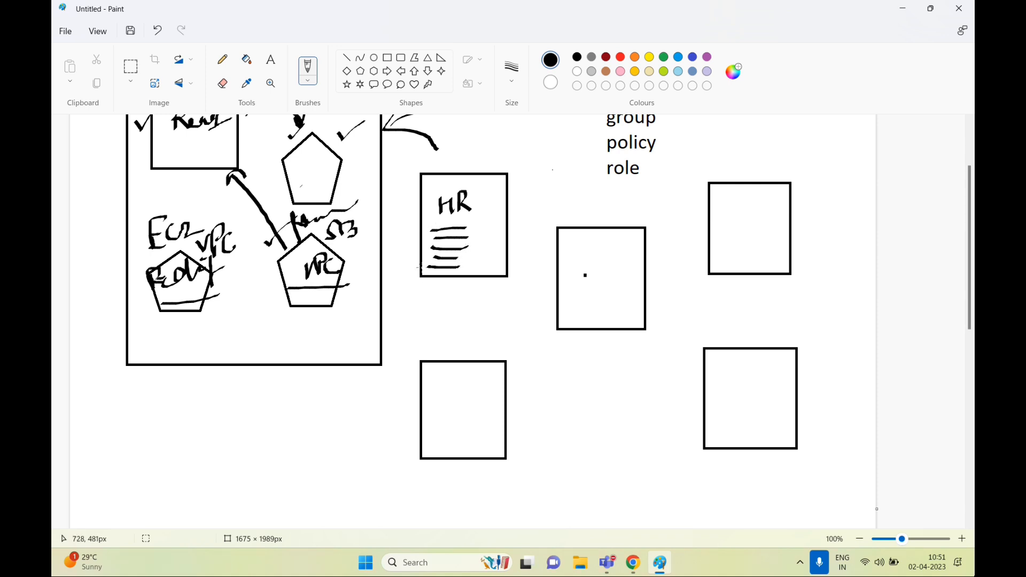
# Draw an arrow into the HR box, add ticks above it and outline its page
pyautogui.moveTo(383, 212)
pyautogui.mouseDown()
pyautogui.moveTo(410, 205)
pyautogui.moveTo(407, 217)
pyautogui.mouseUp()
pyautogui.moveTo(410, 232); pyautogui.dragTo(421, 264)
pyautogui.scroll(3, 555, 182)
pyautogui.moveTo(487, 254)
pyautogui.mouseDown()
pyautogui.moveTo(468, 262)
pyautogui.moveTo(487, 254)
pyautogui.mouseUp()
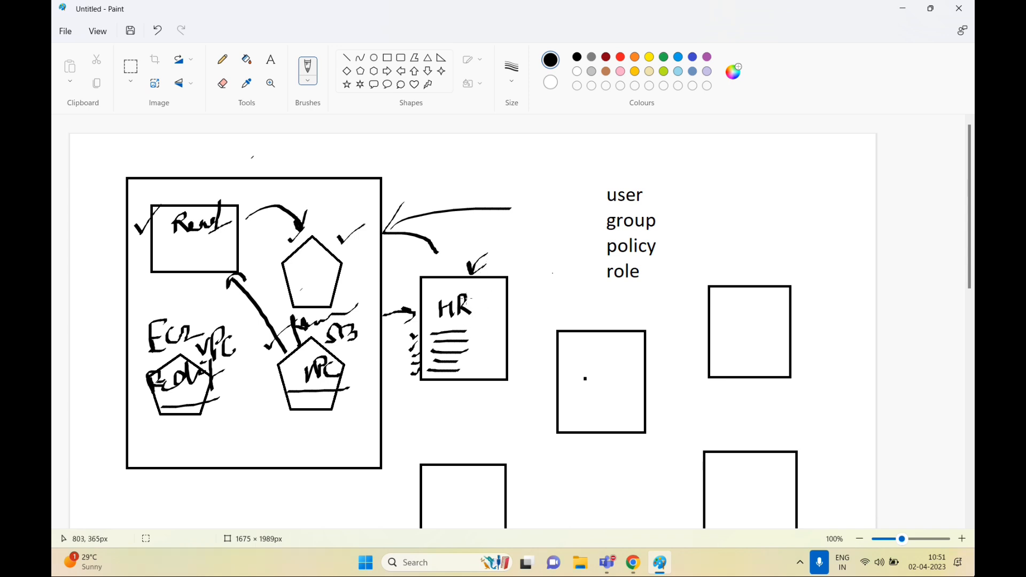
pyautogui.moveTo(458, 317)
pyautogui.mouseDown()
pyautogui.moveTo(481, 320)
pyautogui.moveTo(473, 378)
pyautogui.moveTo(457, 379)
pyautogui.mouseUp()
pyautogui.scroll(-4, 609, 345)
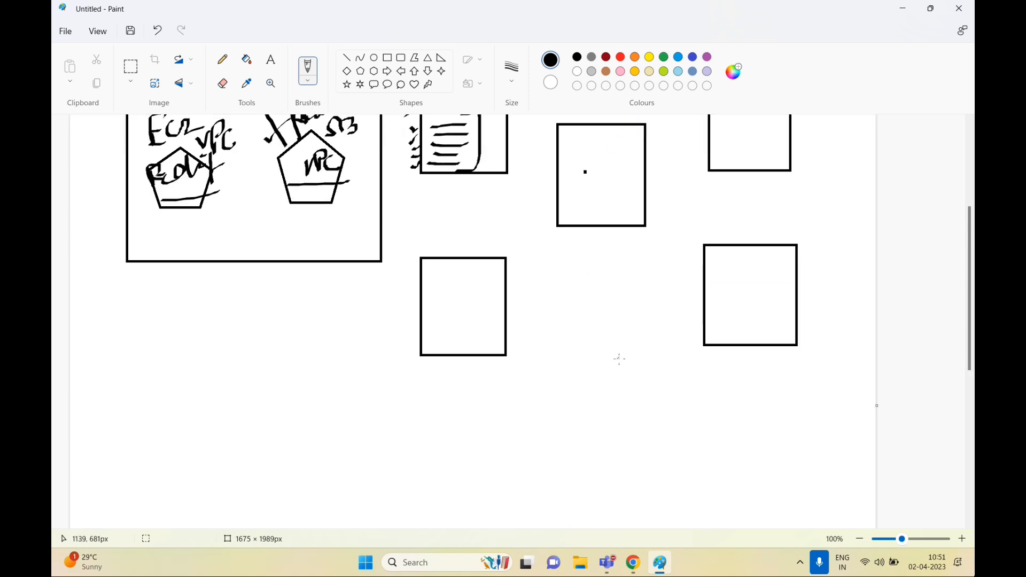
pyautogui.scroll(2, 618, 357)
# Write Dev in the upper-right box and Test in the lower-right box, with a tick beside Dev
pyautogui.moveTo(726, 206)
pyautogui.mouseDown()
pyautogui.moveTo(733, 225)
pyautogui.moveTo(763, 193)
pyautogui.mouseUp()
pyautogui.moveTo(727, 386)
pyautogui.mouseDown()
pyautogui.moveTo(739, 407)
pyautogui.moveTo(734, 382)
pyautogui.moveTo(762, 391)
pyautogui.mouseUp()
pyautogui.moveTo(759, 390); pyautogui.dragTo(776, 374)
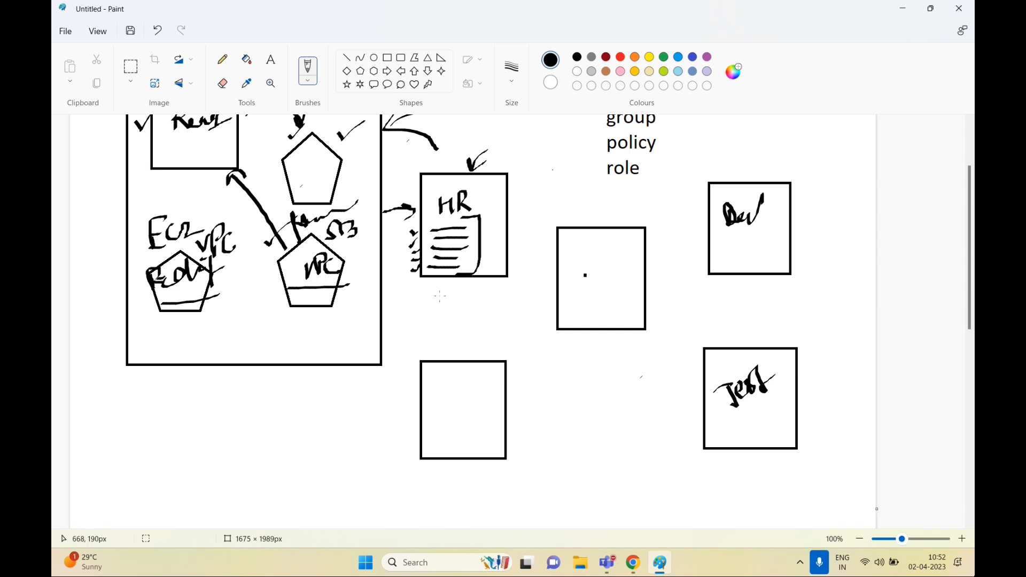
pyautogui.click(601, 336)
pyautogui.click(746, 335)
pyautogui.click(692, 235)
pyautogui.moveTo(692, 235); pyautogui.dragTo(720, 221)
# Draw one large rectangle enclosing all five boxes
pyautogui.click(388, 57)
pyautogui.moveTo(394, 142); pyautogui.dragTo(842, 492)
pyautogui.scroll(-3, 328, 414)
pyautogui.scroll(3, 345, 378)
pyautogui.click(345, 377)
pyautogui.click(308, 81)
pyautogui.click(348, 415)
# Draw a small box below the sketch and two curved arrows into the enclosure
pyautogui.moveTo(348, 409)
pyautogui.mouseDown()
pyautogui.moveTo(394, 399)
pyautogui.moveTo(379, 388)
pyautogui.mouseUp()
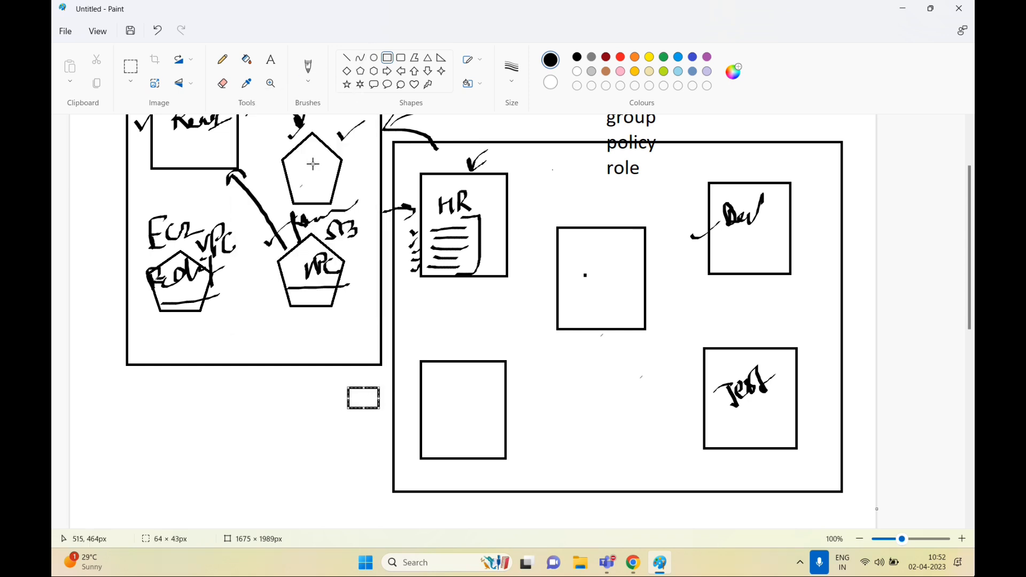
pyautogui.click(309, 80)
pyautogui.click(267, 104)
pyautogui.moveTo(303, 480)
pyautogui.mouseDown()
pyautogui.moveTo(374, 441)
pyautogui.moveTo(369, 460)
pyautogui.mouseUp()
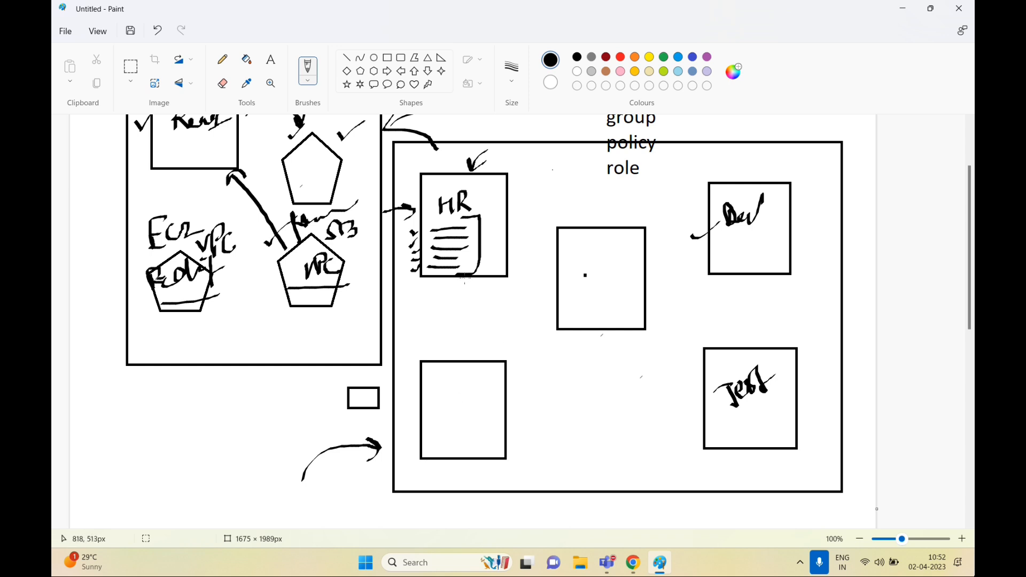
pyautogui.moveTo(332, 487)
pyautogui.mouseDown()
pyautogui.moveTo(410, 464)
pyautogui.moveTo(384, 455)
pyautogui.moveTo(383, 482)
pyautogui.mouseUp()
# Tick the HR, middle, Dev, Test and lower-left boxes, and thicken the lower arrow
pyautogui.moveTo(443, 276)
pyautogui.mouseDown()
pyautogui.moveTo(488, 254)
pyautogui.moveTo(556, 254)
pyautogui.moveTo(593, 239)
pyautogui.mouseUp()
pyautogui.moveTo(711, 259); pyautogui.dragTo(747, 239)
pyautogui.moveTo(700, 352); pyautogui.dragTo(735, 328)
pyautogui.moveTo(466, 351)
pyautogui.mouseDown()
pyautogui.moveTo(474, 361)
pyautogui.moveTo(492, 327)
pyautogui.mouseUp()
pyautogui.moveTo(324, 487)
pyautogui.mouseDown()
pyautogui.moveTo(395, 463)
pyautogui.moveTo(377, 483)
pyautogui.mouseUp()
pyautogui.moveTo(477, 195)
pyautogui.mouseDown()
pyautogui.moveTo(481, 203)
pyautogui.moveTo(542, 153)
pyautogui.mouseUp()
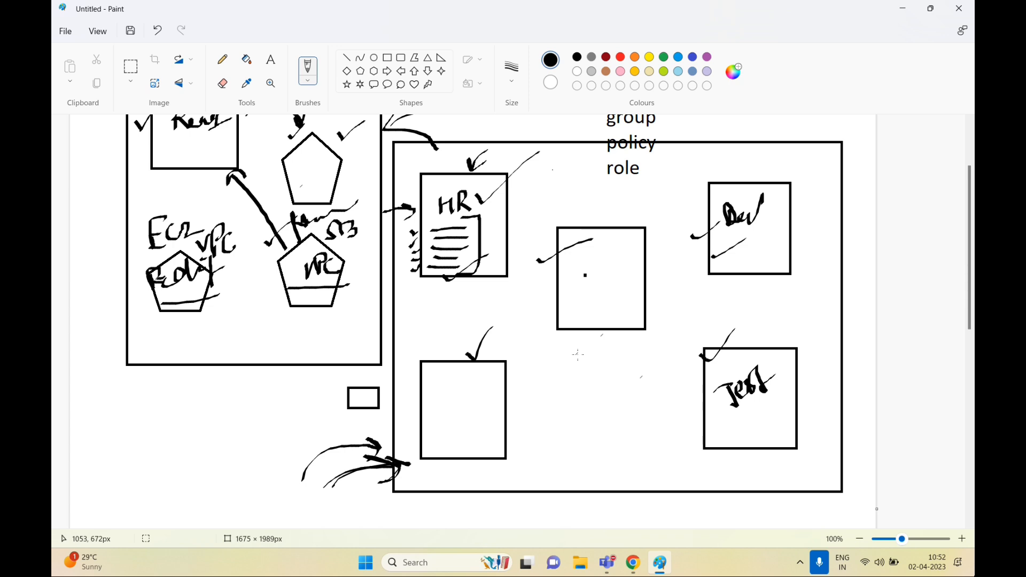
pyautogui.scroll(2, 558, 400)
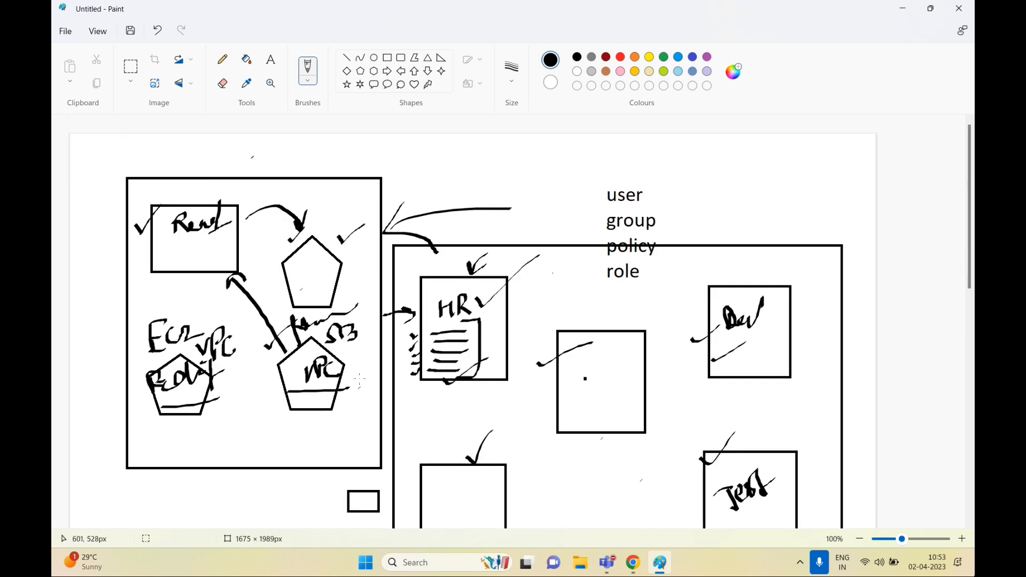
# Tick the ECR label and add marker strokes on the HR box and page
pyautogui.moveTo(106, 338); pyautogui.dragTo(155, 338)
pyautogui.moveTo(422, 339)
pyautogui.mouseDown()
pyautogui.moveTo(443, 321)
pyautogui.moveTo(462, 337)
pyautogui.moveTo(482, 320)
pyautogui.mouseUp()
pyautogui.moveTo(429, 295)
pyautogui.mouseDown()
pyautogui.moveTo(435, 307)
pyautogui.moveTo(468, 281)
pyautogui.mouseUp()
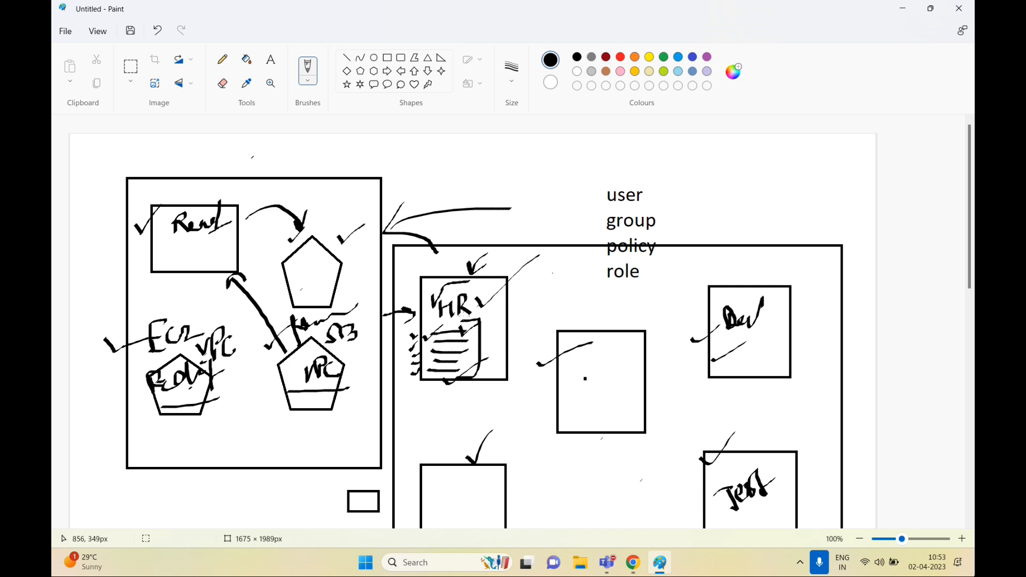
pyautogui.moveTo(438, 344)
pyautogui.mouseDown()
pyautogui.moveTo(478, 337)
pyautogui.moveTo(430, 328)
pyautogui.moveTo(434, 347)
pyautogui.moveTo(454, 348)
pyautogui.mouseUp()
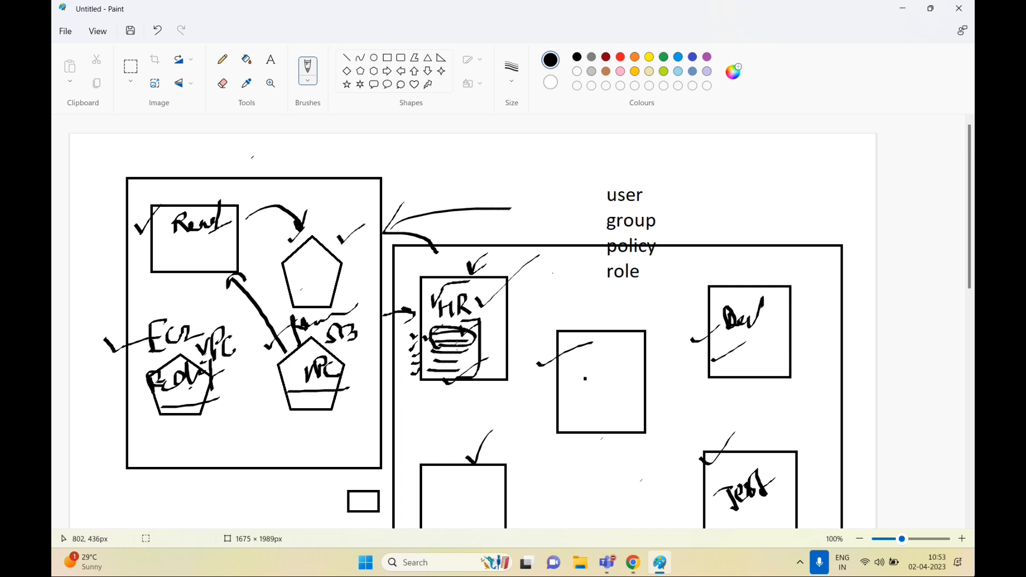
# Handwrite an underlined IAM heading and tick user and group in the list
pyautogui.moveTo(500, 159)
pyautogui.mouseDown()
pyautogui.moveTo(501, 187)
pyautogui.moveTo(518, 152)
pyautogui.mouseUp()
pyautogui.moveTo(477, 195)
pyautogui.mouseDown()
pyautogui.moveTo(512, 182)
pyautogui.moveTo(523, 190)
pyautogui.mouseUp()
pyautogui.moveTo(529, 155)
pyautogui.mouseDown()
pyautogui.moveTo(548, 187)
pyautogui.moveTo(551, 169)
pyautogui.mouseUp()
pyautogui.moveTo(560, 161)
pyautogui.mouseDown()
pyautogui.moveTo(561, 178)
pyautogui.moveTo(575, 170)
pyautogui.moveTo(590, 187)
pyautogui.mouseUp()
pyautogui.moveTo(510, 205); pyautogui.dragTo(680, 170)
pyautogui.moveTo(666, 212)
pyautogui.mouseDown()
pyautogui.moveTo(663, 220)
pyautogui.moveTo(705, 178)
pyautogui.mouseUp()
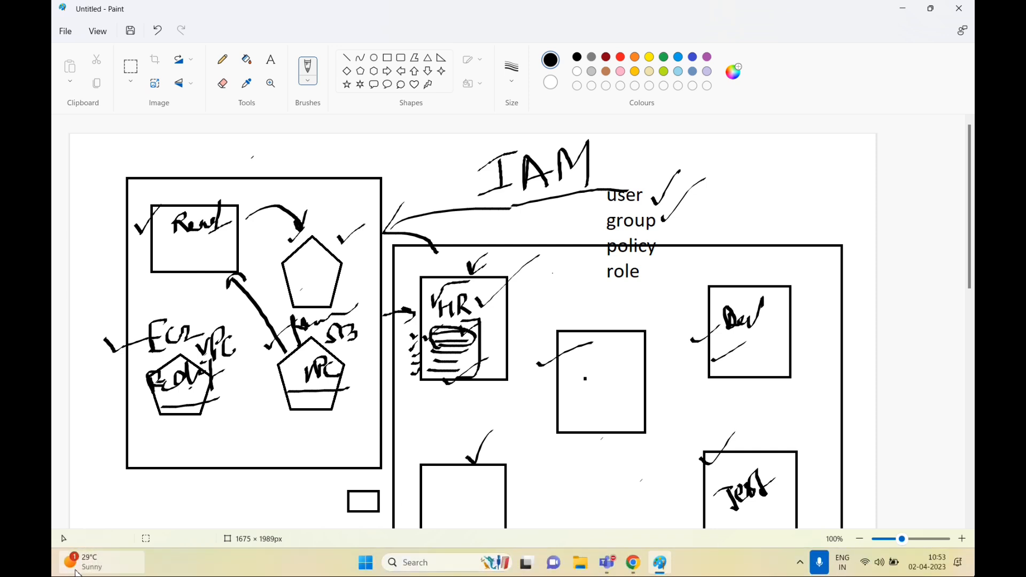
# Switch from the Paint sketch to Chrome's AWS IAM console page
pyautogui.click(800, 562)
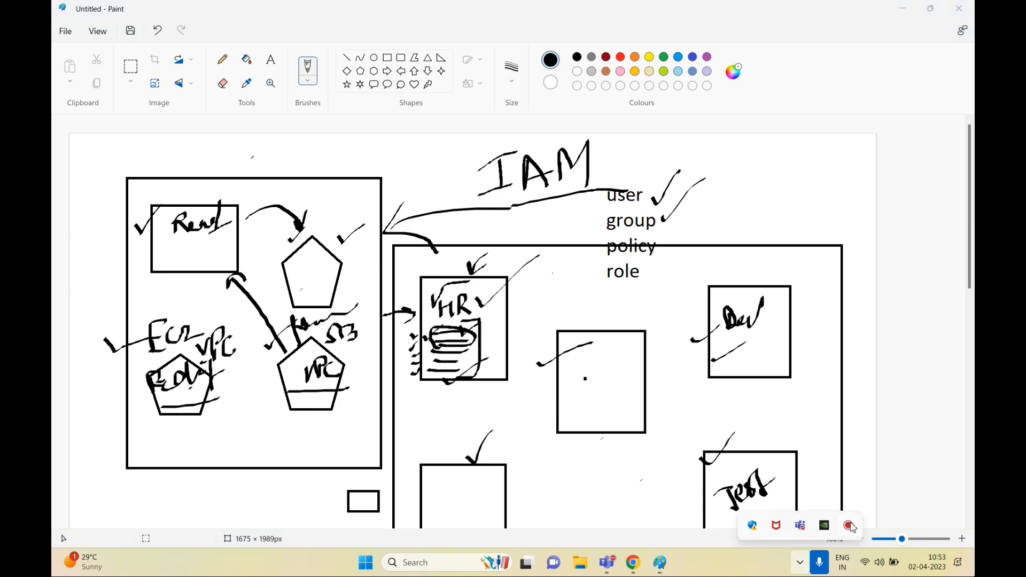
pyautogui.moveTo(73, 565)
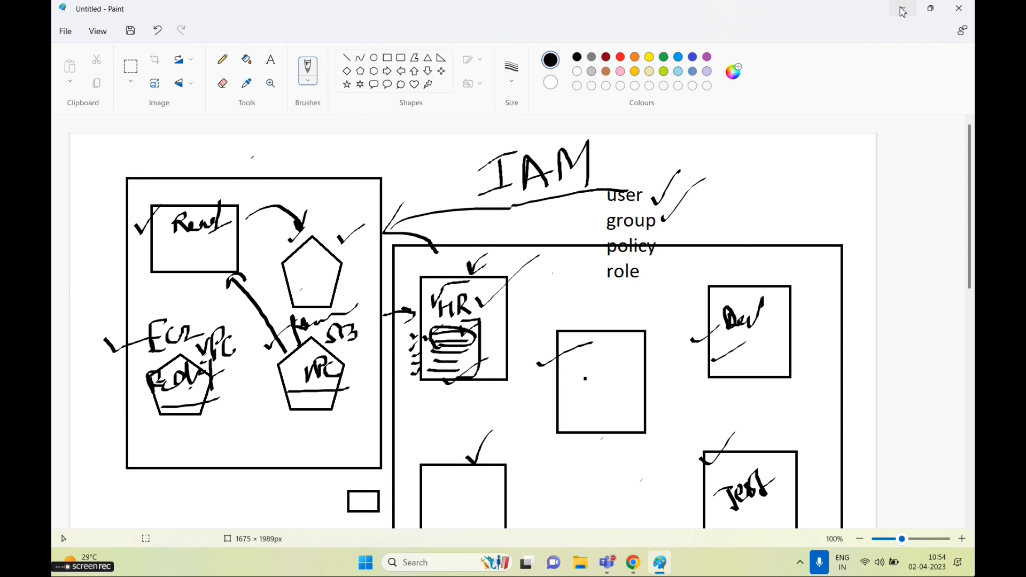
pyautogui.click(902, 10)
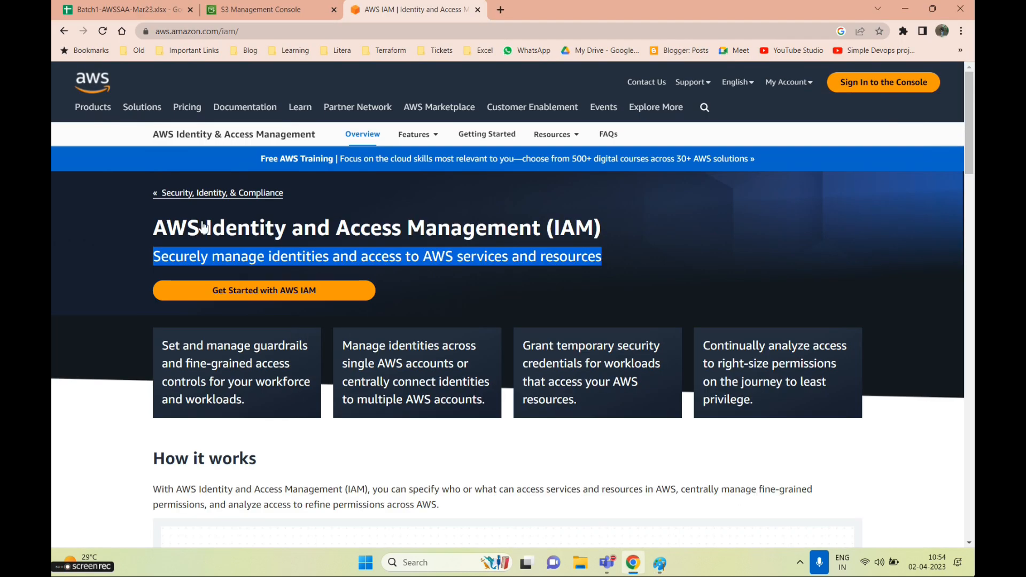
pyautogui.click(660, 564)
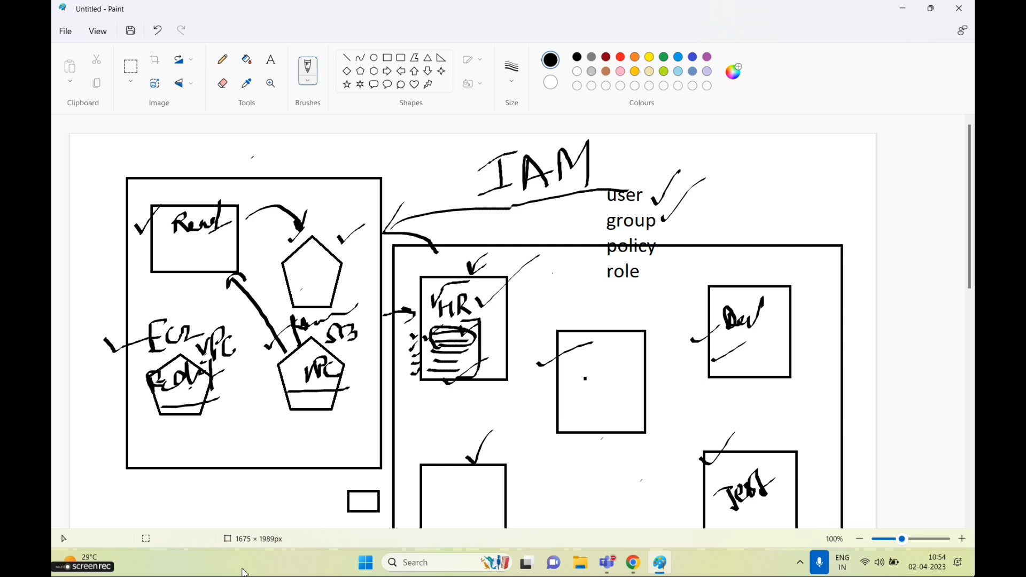
pyautogui.scroll(-8, 442, 469)
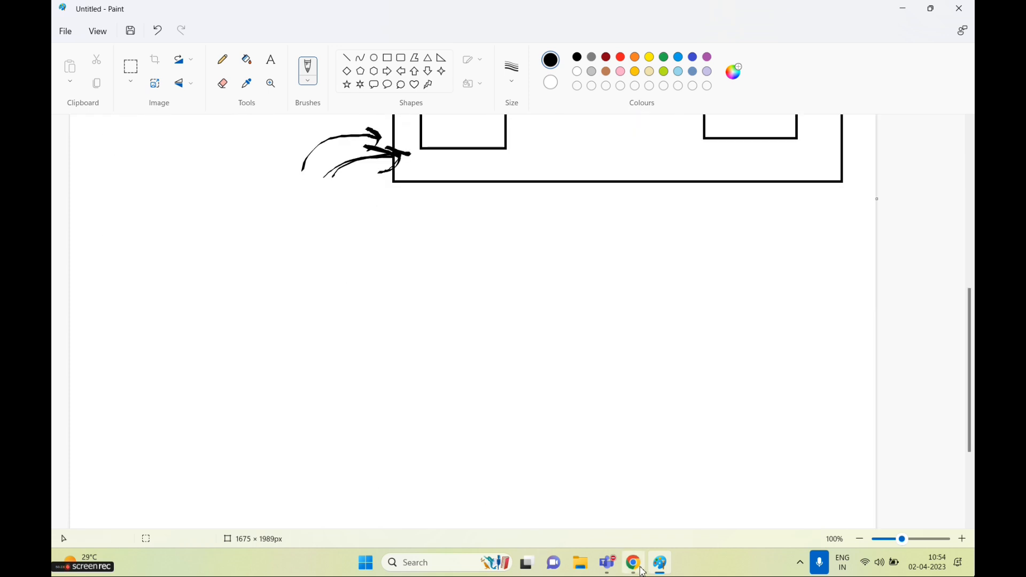
pyautogui.click(642, 571)
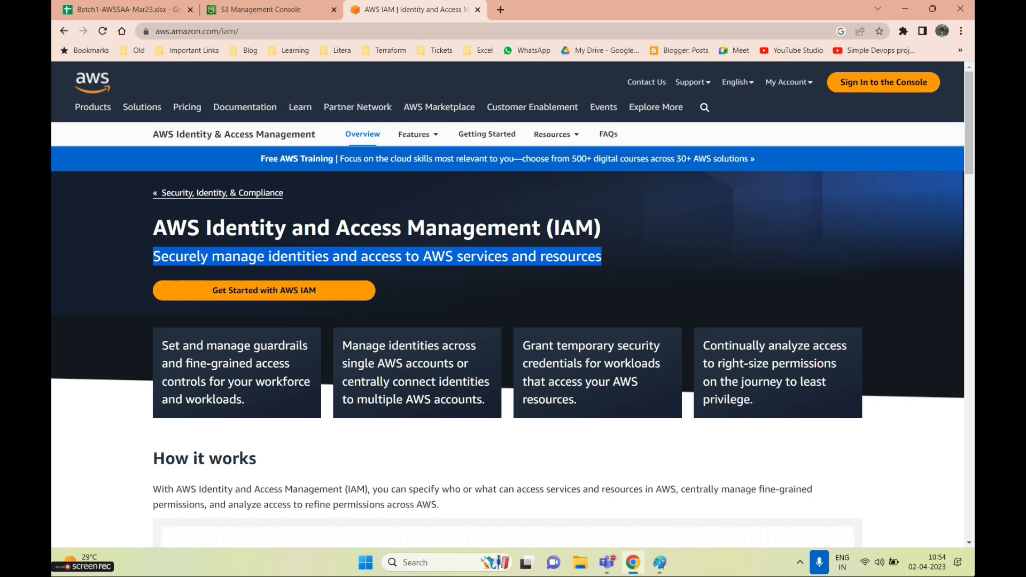
pyautogui.click(272, 6)
# Find IAM through the console search for 'iam' and open its Users list
pyautogui.click(187, 71)
pyautogui.write('iam')
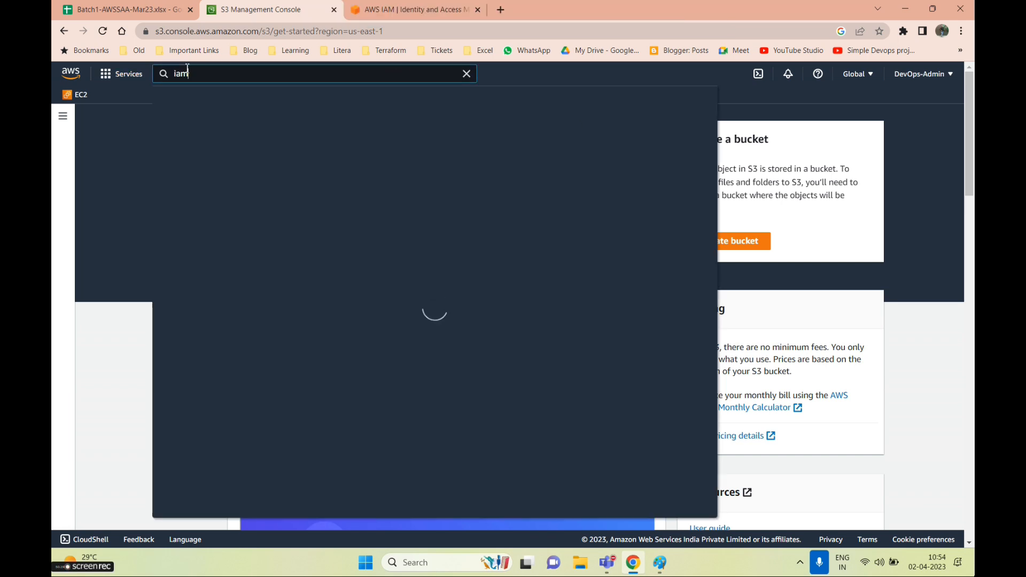
pyautogui.click(345, 165)
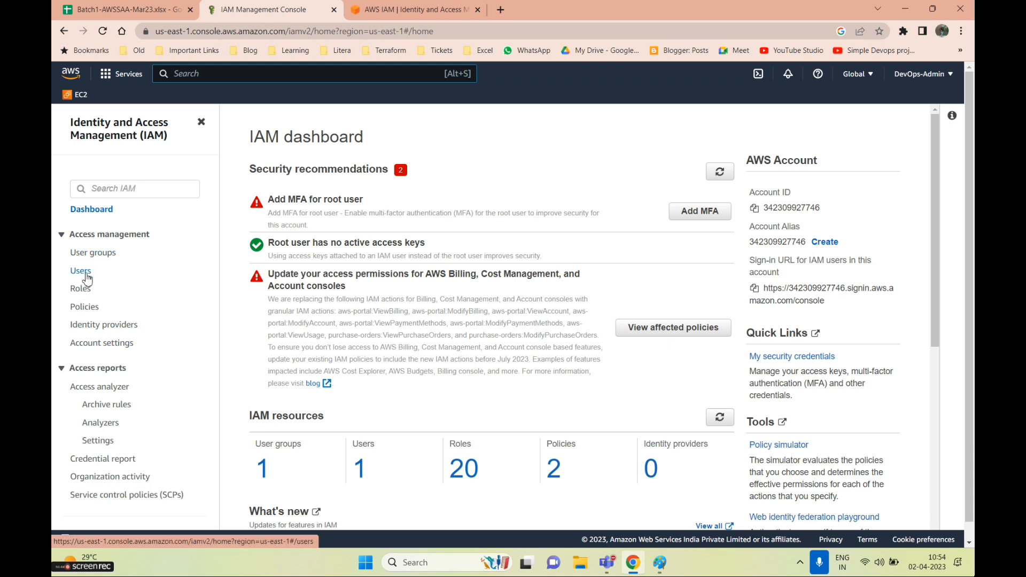
pyautogui.click(87, 279)
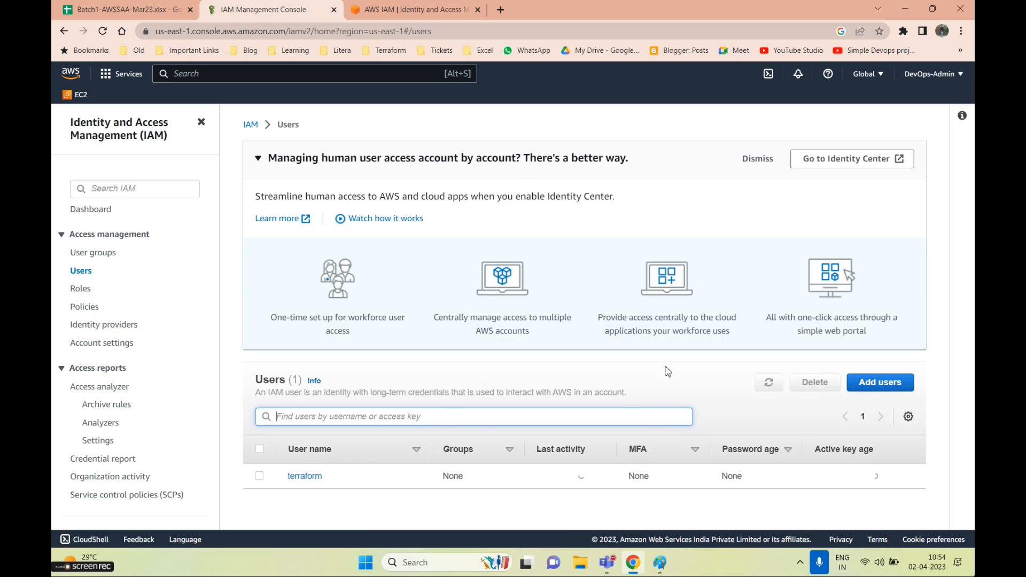
# Delete the terraform user, confirm the deletion, and dismiss the success banner
pyautogui.click(259, 475)
pyautogui.click(811, 383)
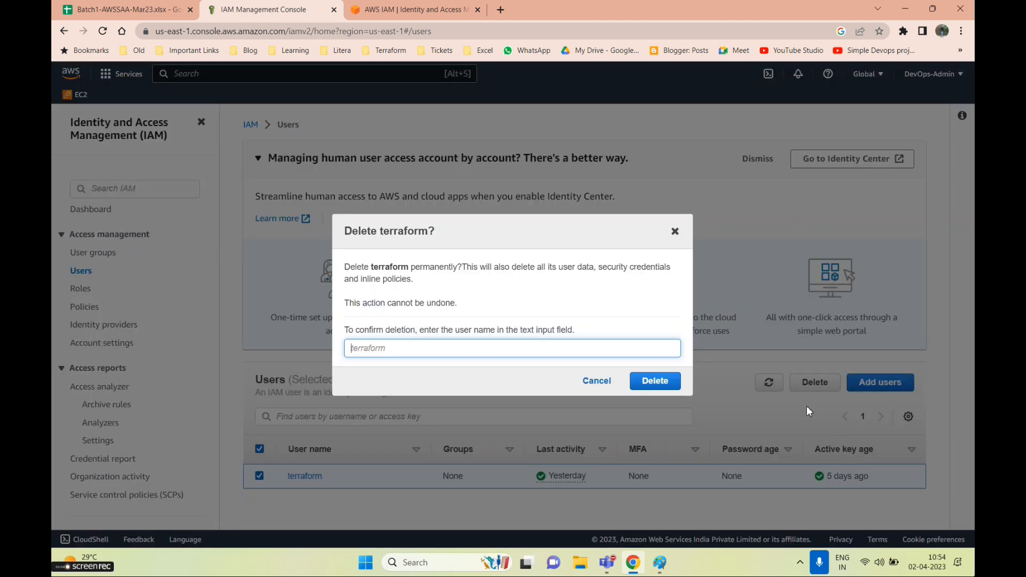
pyautogui.write('terraform')
pyautogui.click(655, 380)
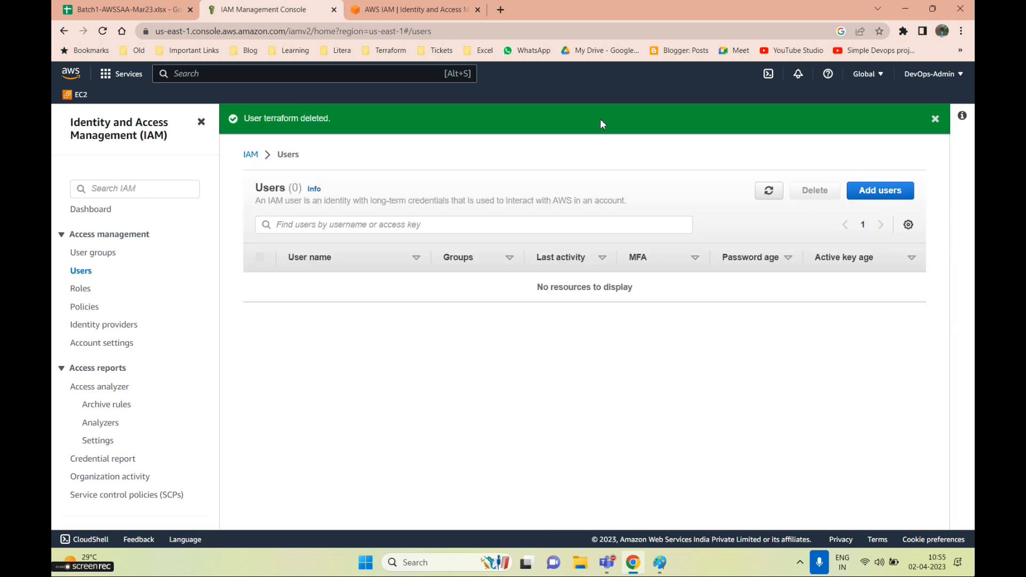
pyautogui.click(935, 119)
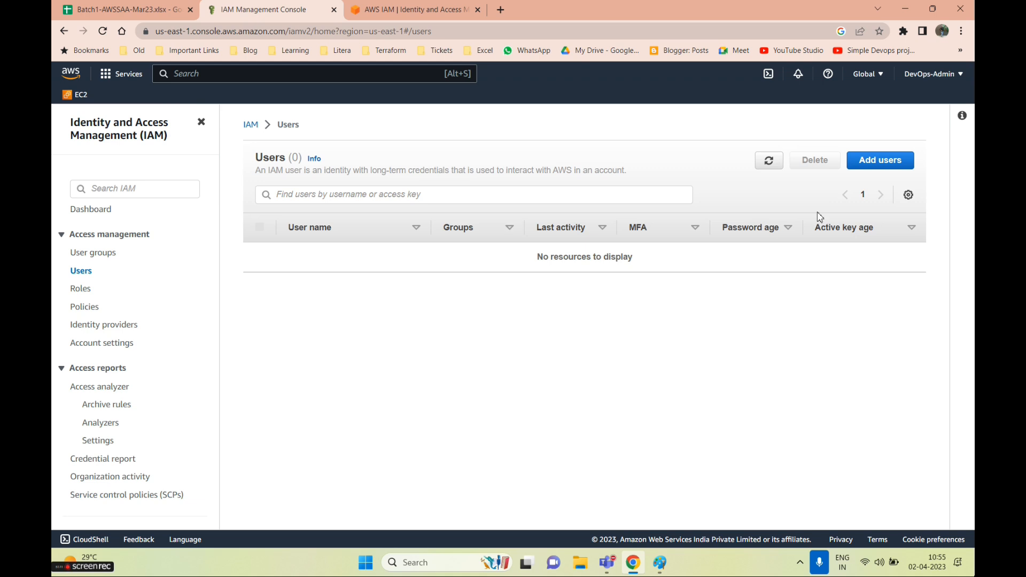
# In Add users, enter a user name, leave console access unchecked, and continue to Set permissions
pyautogui.click(883, 174)
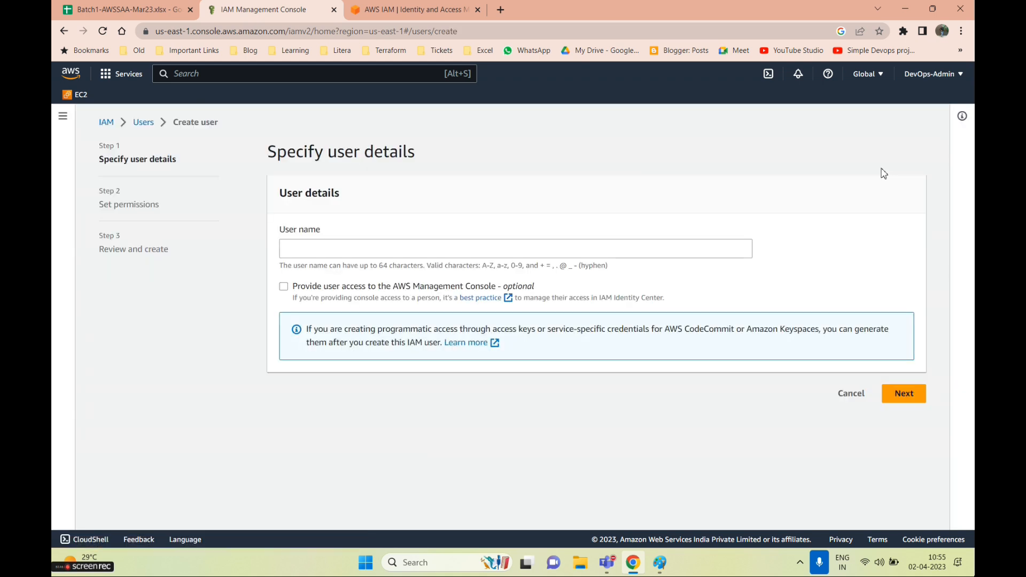
pyautogui.moveTo(291, 230); pyautogui.dragTo(559, 270)
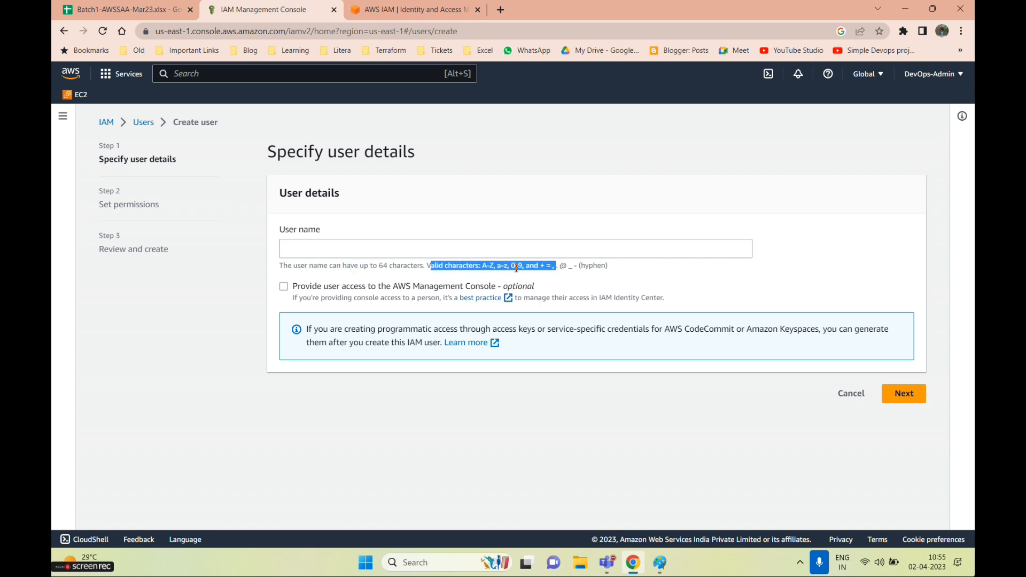
pyautogui.click(571, 265)
pyautogui.moveTo(581, 266); pyautogui.dragTo(533, 268)
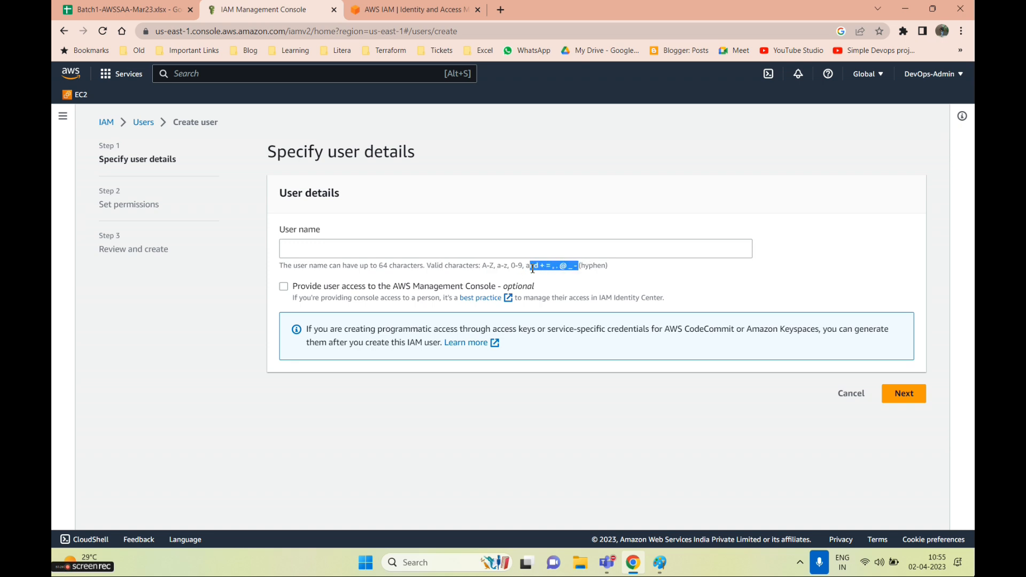
pyautogui.click(305, 246)
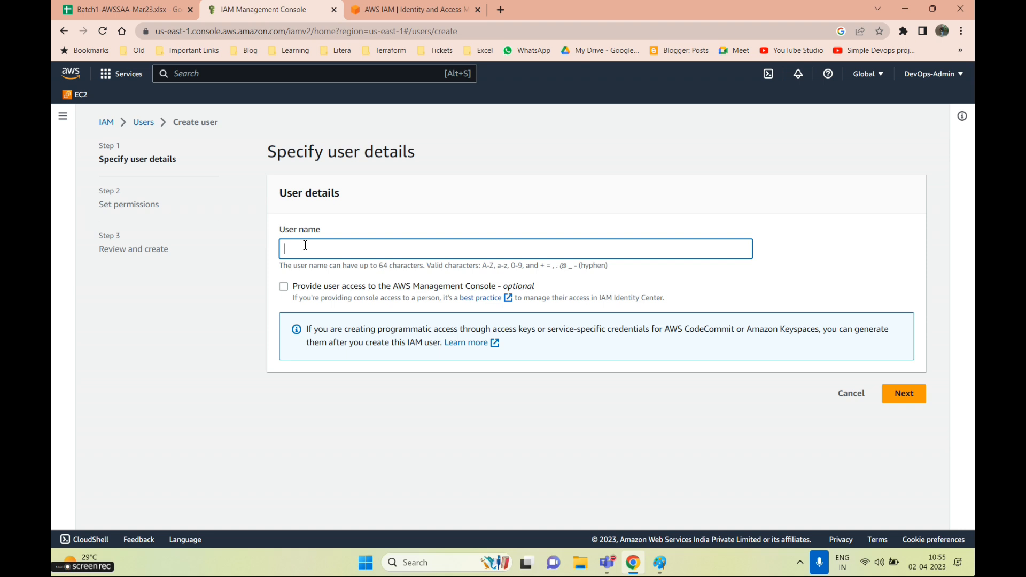
pyautogui.write('kanh')
pyautogui.click(283, 287)
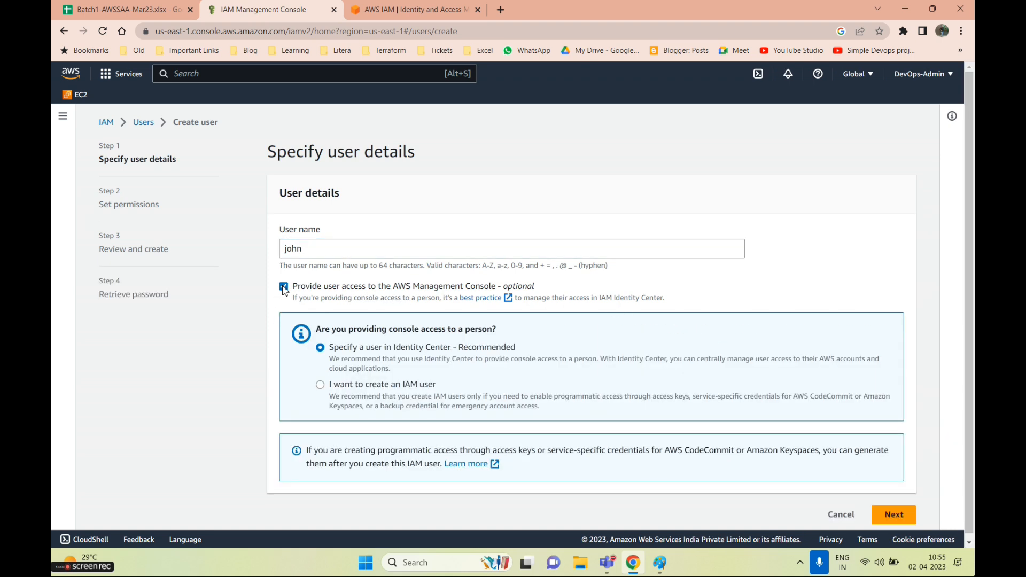
pyautogui.click(284, 288)
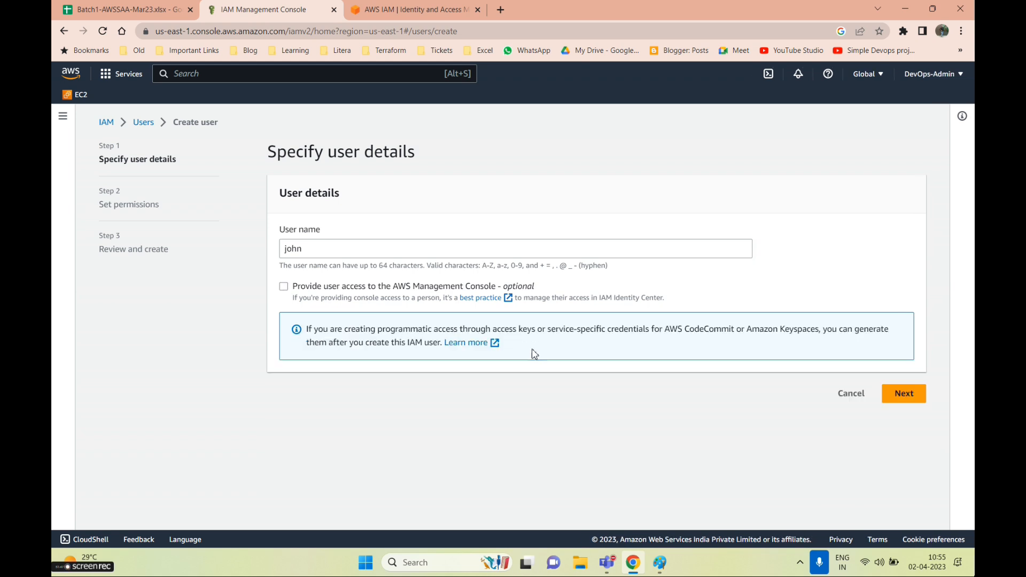
pyautogui.click(904, 393)
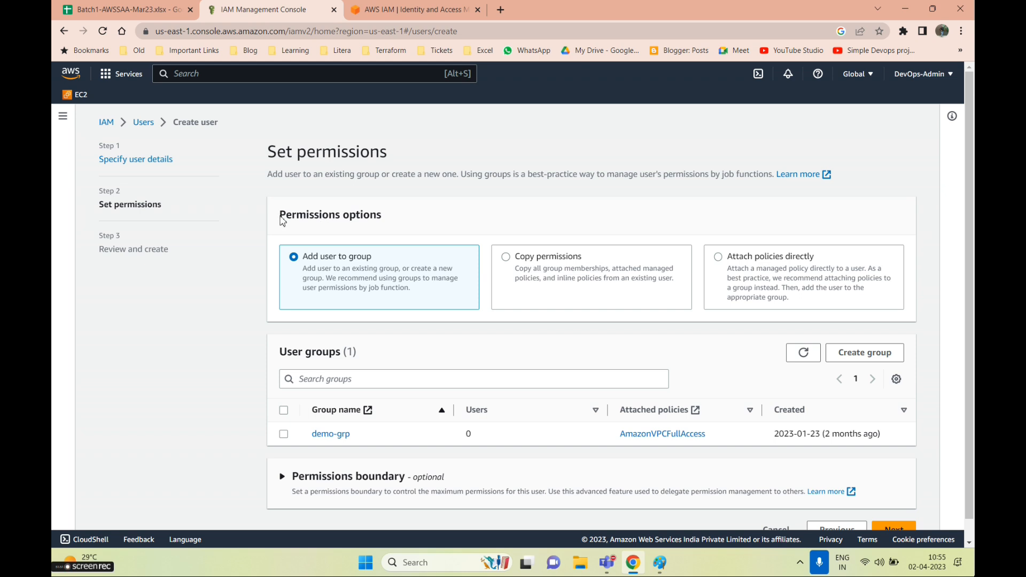
# Try Copy permissions, then choose Attach policies directly and browse the policies table
pyautogui.moveTo(280, 217); pyautogui.dragTo(397, 222)
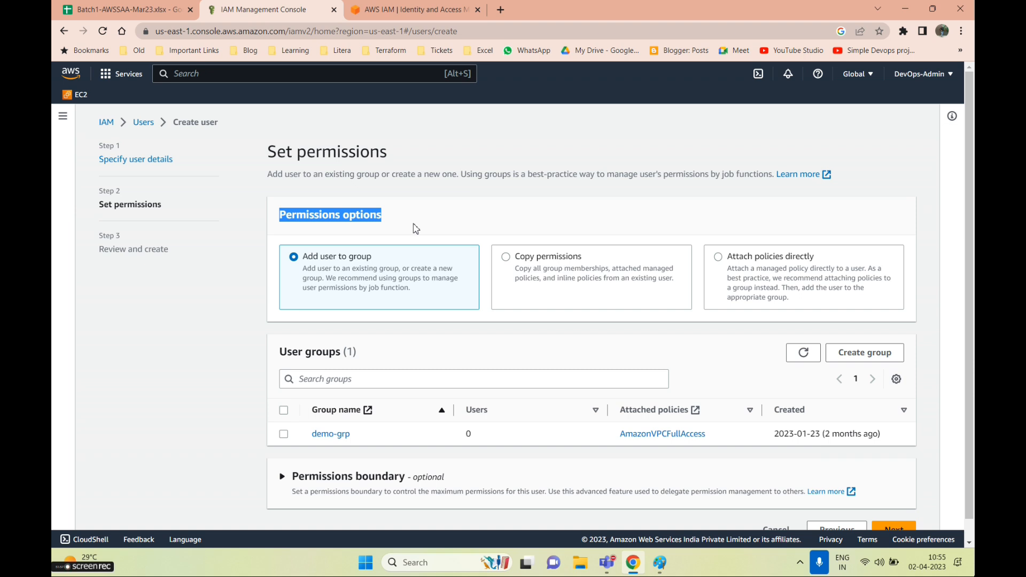
pyautogui.click(507, 263)
pyautogui.scroll(-1, 395, 374)
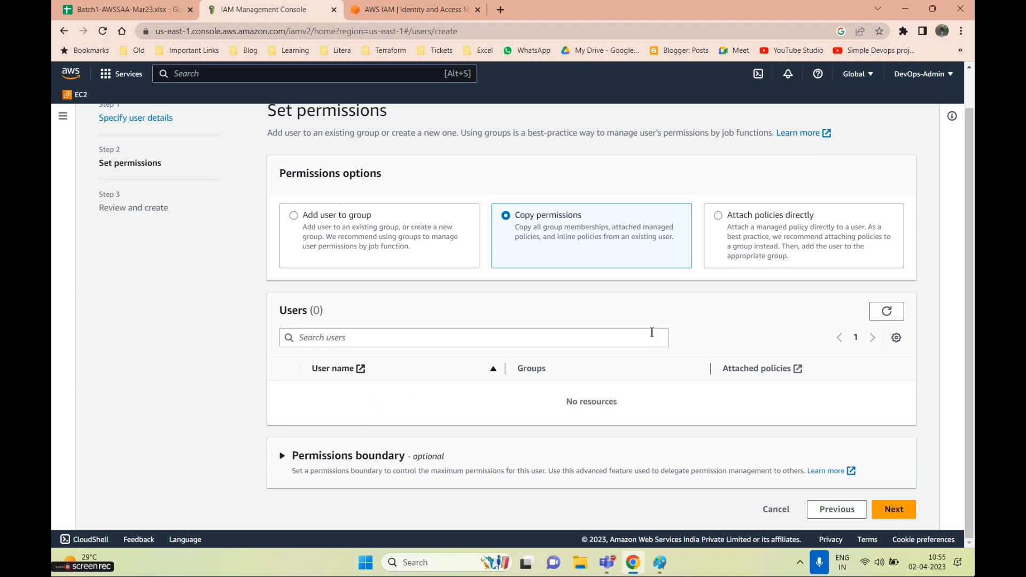
pyautogui.scroll(1, 725, 265)
pyautogui.click(719, 257)
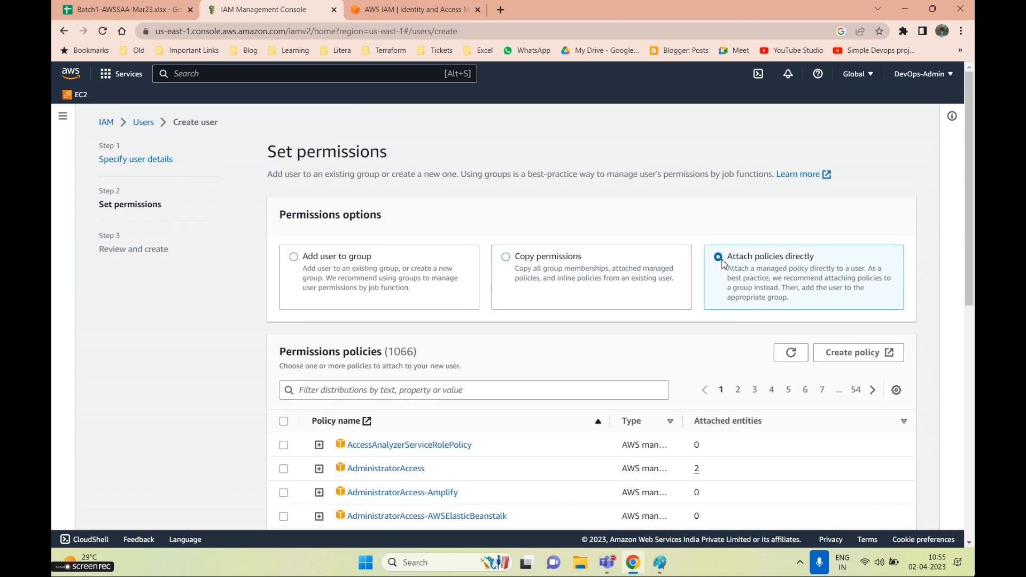
pyautogui.scroll(-4, 743, 411)
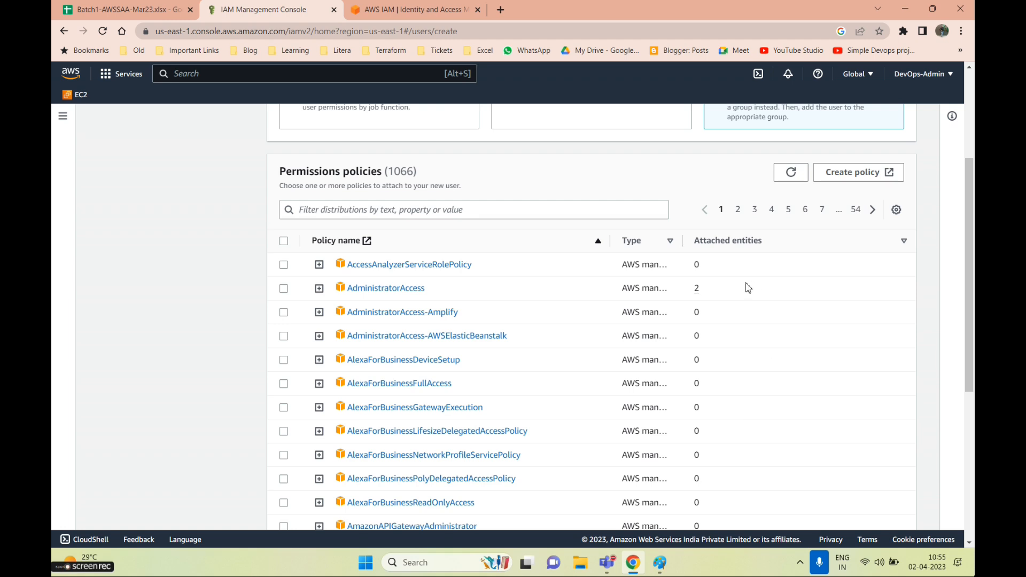
pyautogui.scroll(3, 442, 290)
pyautogui.scroll(-3, 349, 467)
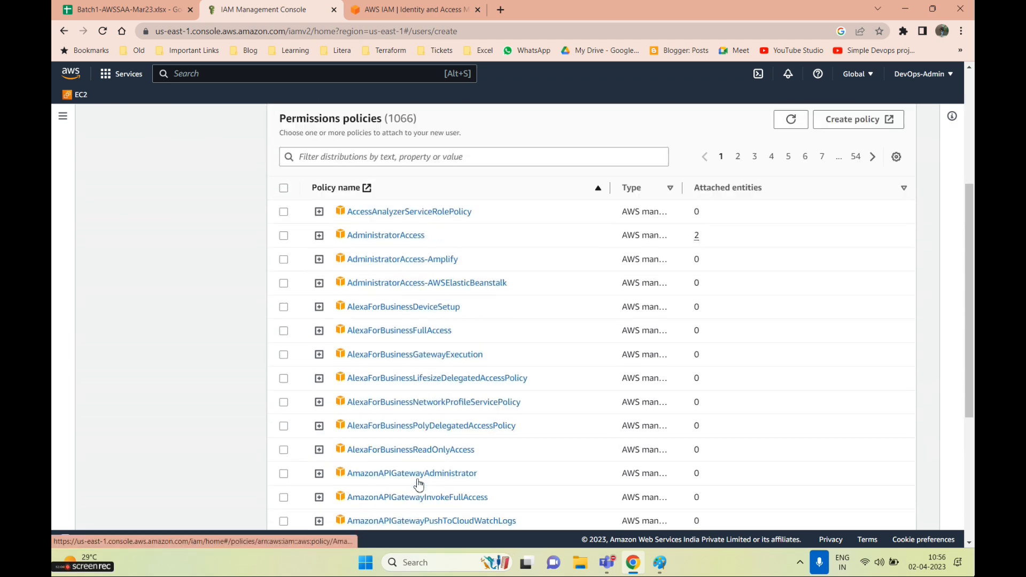
pyautogui.scroll(5, 417, 484)
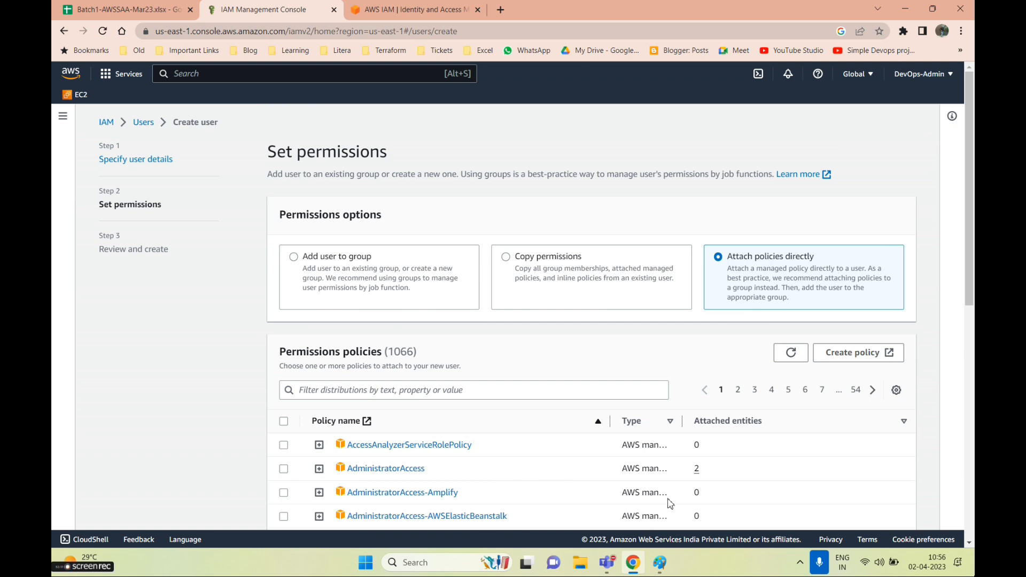
pyautogui.click(662, 562)
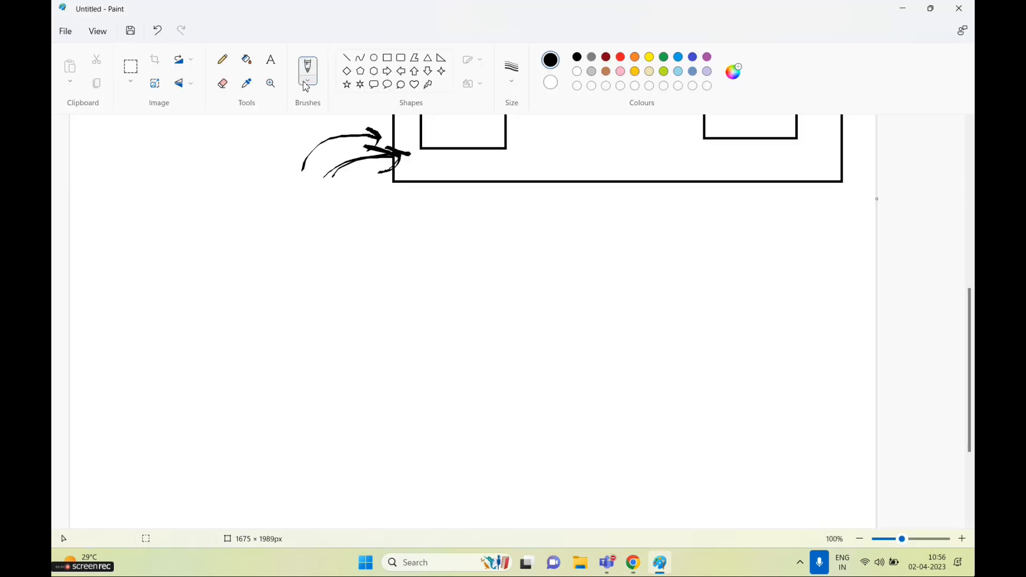
# Type a three-line list on the canvas: aws managed, custom policy, inline policy
pyautogui.click(272, 61)
pyautogui.click(171, 272)
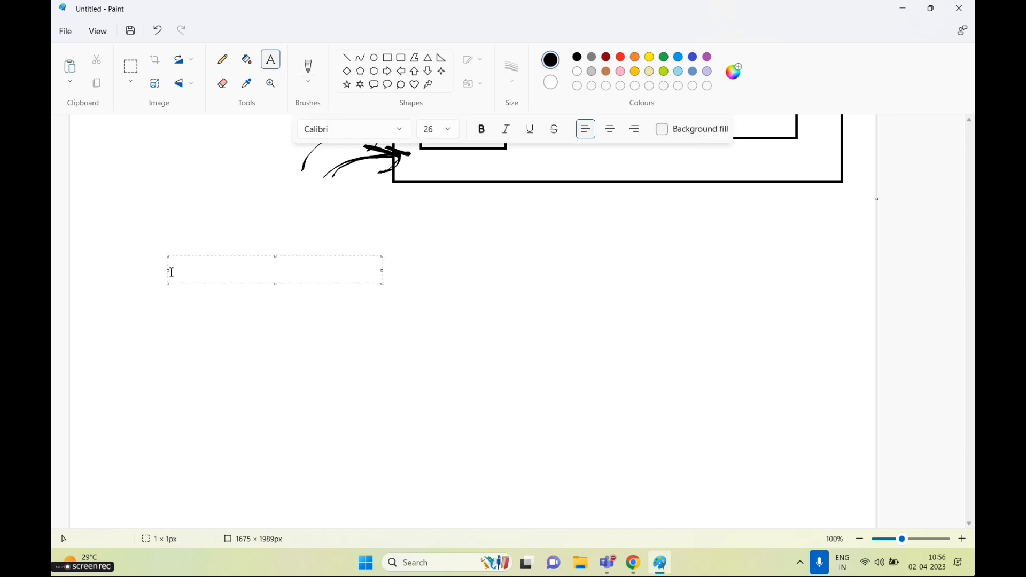
pyautogui.write('aws managerd')
pyautogui.press('BackSpace')
pyautogui.press('BackSpace')
pyautogui.write('d')
pyautogui.press('Return')
pyautogui.write('a')
pyautogui.press('BackSpace')
pyautogui.write('custom policy')
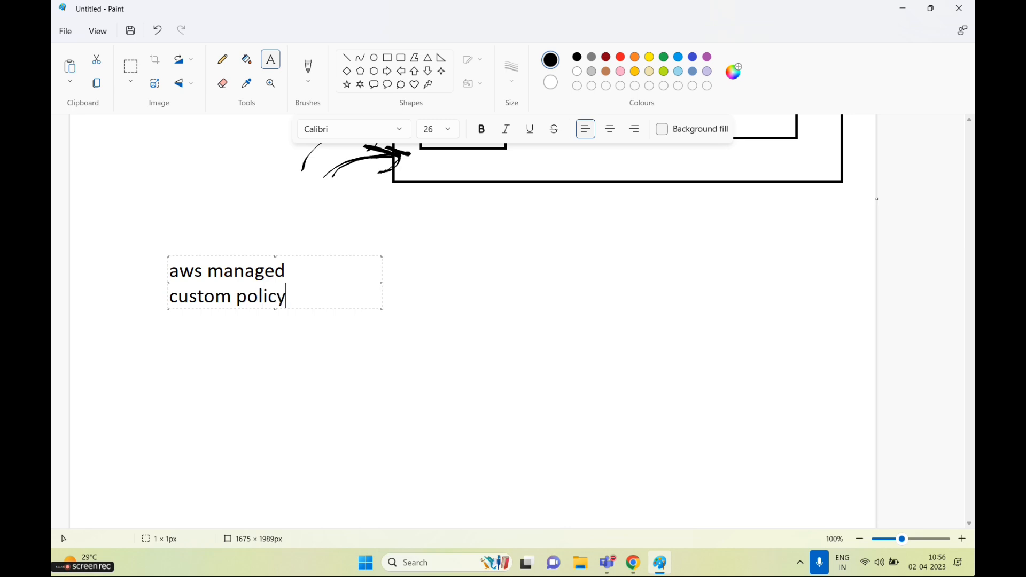
pyautogui.press('Return')
pyautogui.write('inline policy')
pyautogui.click(206, 337)
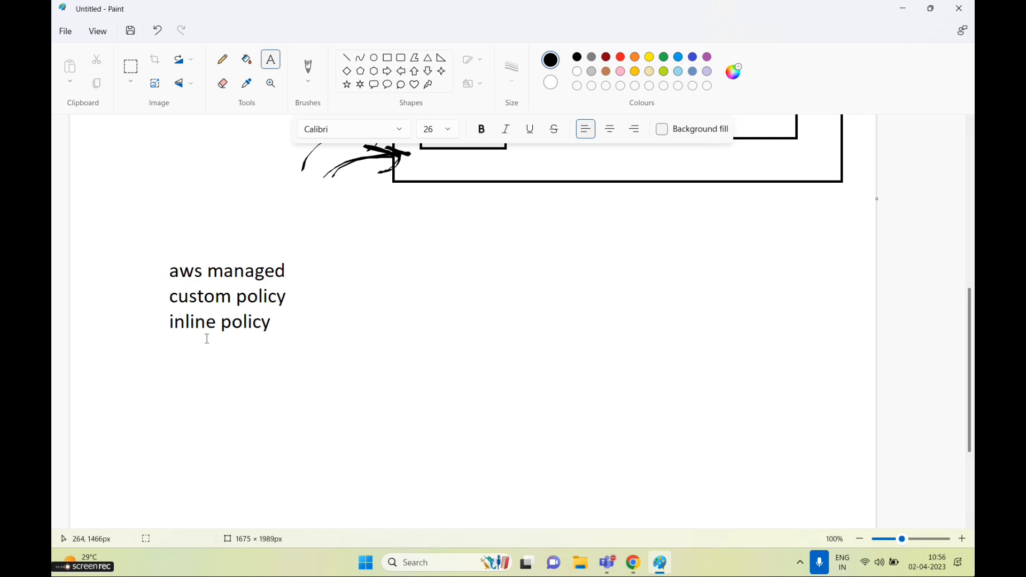
# Draw a curved line, a bracket and a check mark beside the policy list
pyautogui.click(308, 81)
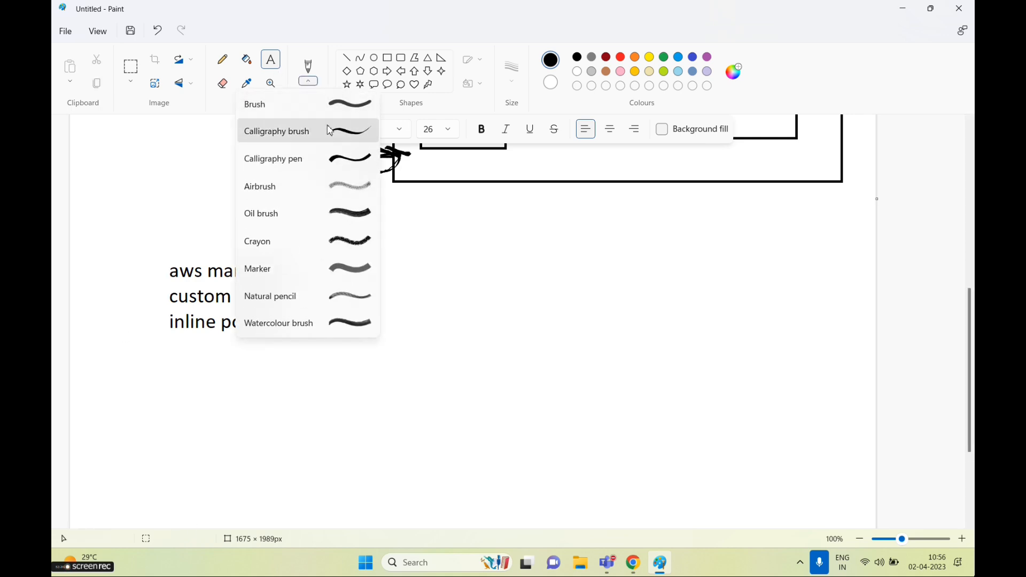
pyautogui.click(291, 130)
pyautogui.moveTo(293, 264); pyautogui.dragTo(429, 244)
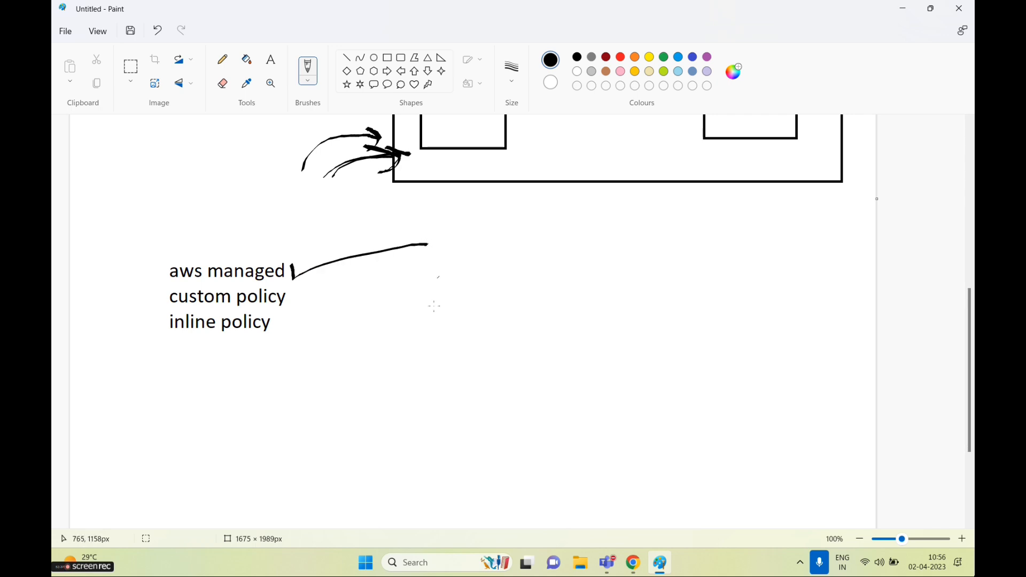
pyautogui.moveTo(150, 289)
pyautogui.mouseDown()
pyautogui.moveTo(123, 338)
pyautogui.moveTo(159, 338)
pyautogui.mouseUp()
pyautogui.moveTo(140, 243)
pyautogui.mouseDown()
pyautogui.moveTo(155, 264)
pyautogui.moveTo(249, 210)
pyautogui.mouseUp()
pyautogui.hotkey('alt', 'Tab')
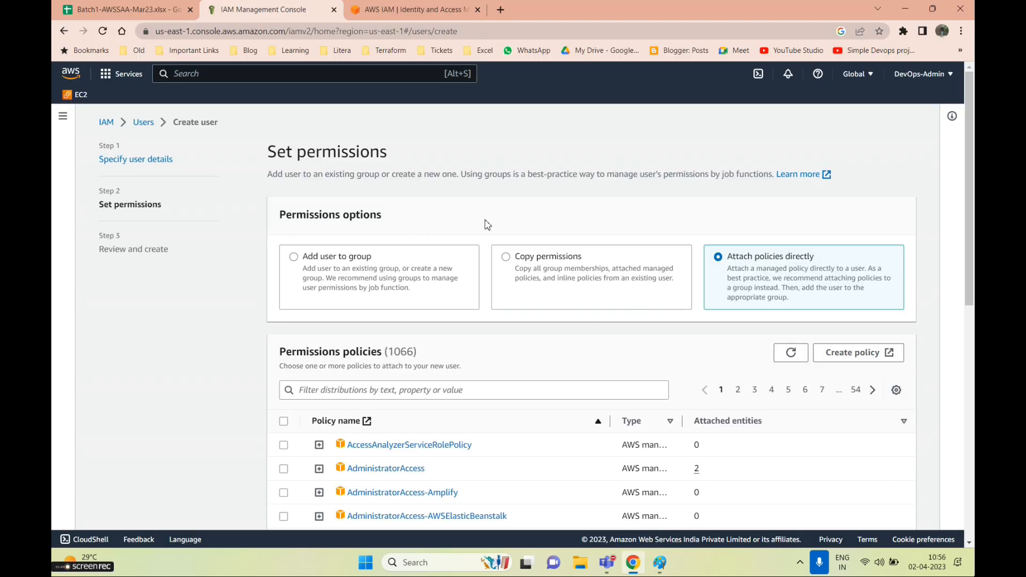
# Filter the permissions policies list by 's3' and scroll through the results
pyautogui.scroll(-1, 507, 224)
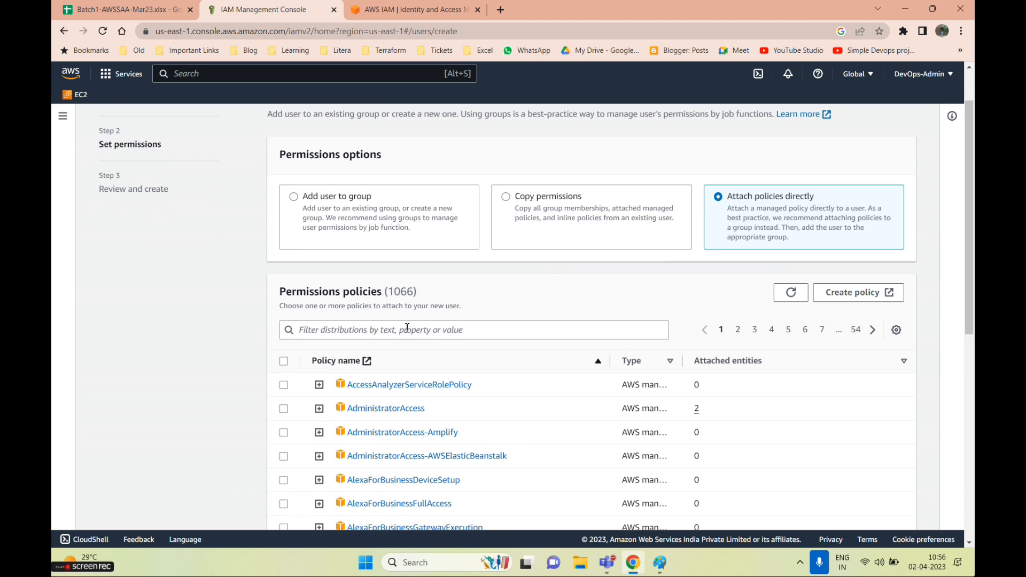
pyautogui.click(403, 334)
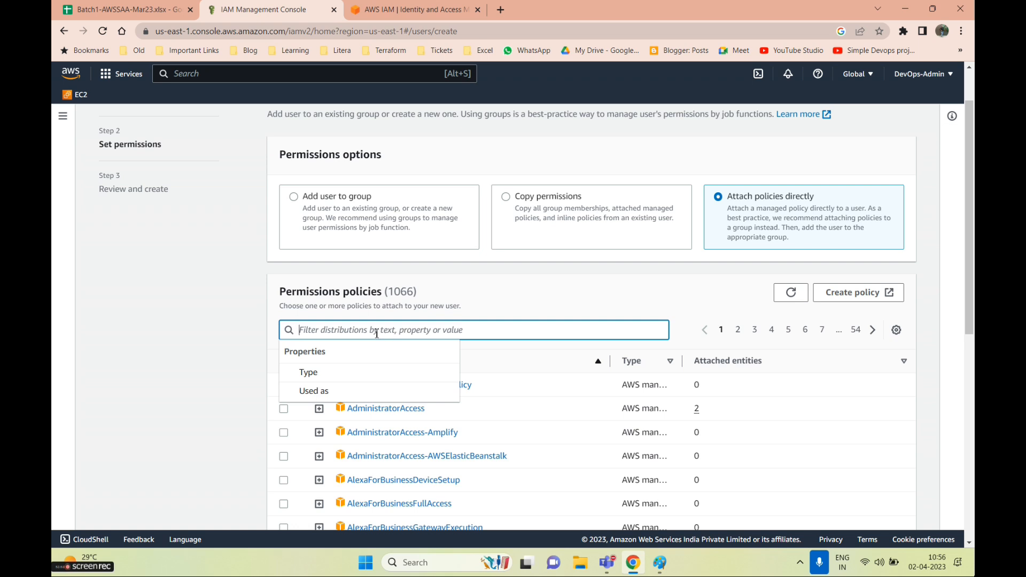
pyautogui.click(177, 301)
pyautogui.click(308, 326)
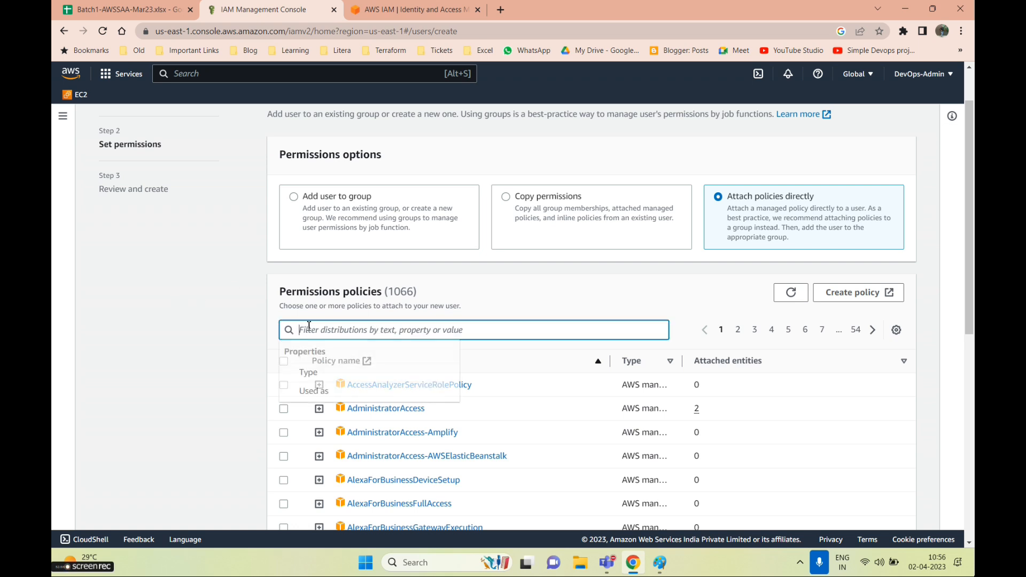
pyautogui.write('s3')
pyautogui.press('Return')
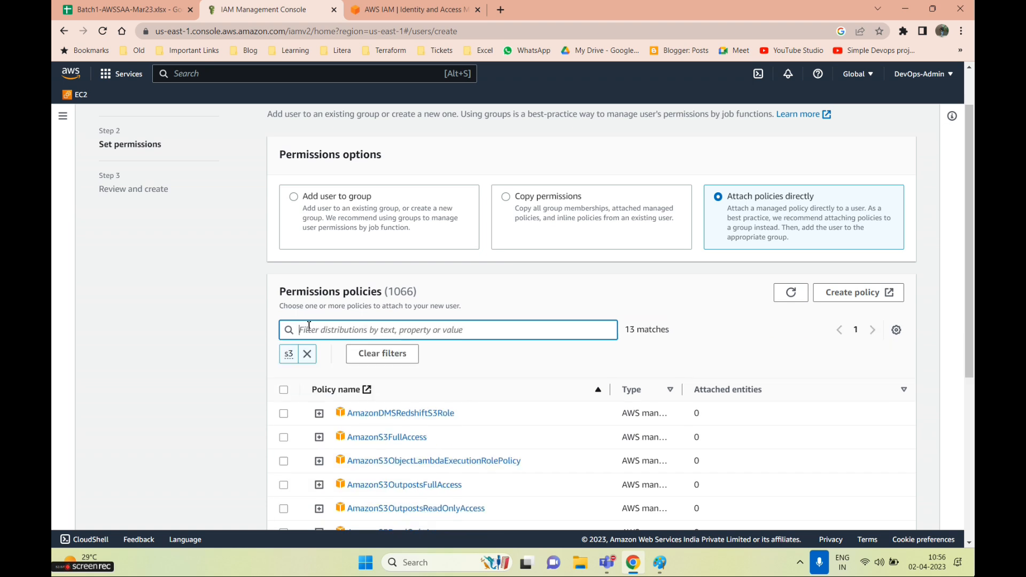
pyautogui.scroll(-3, 395, 346)
pyautogui.scroll(-2, 422, 260)
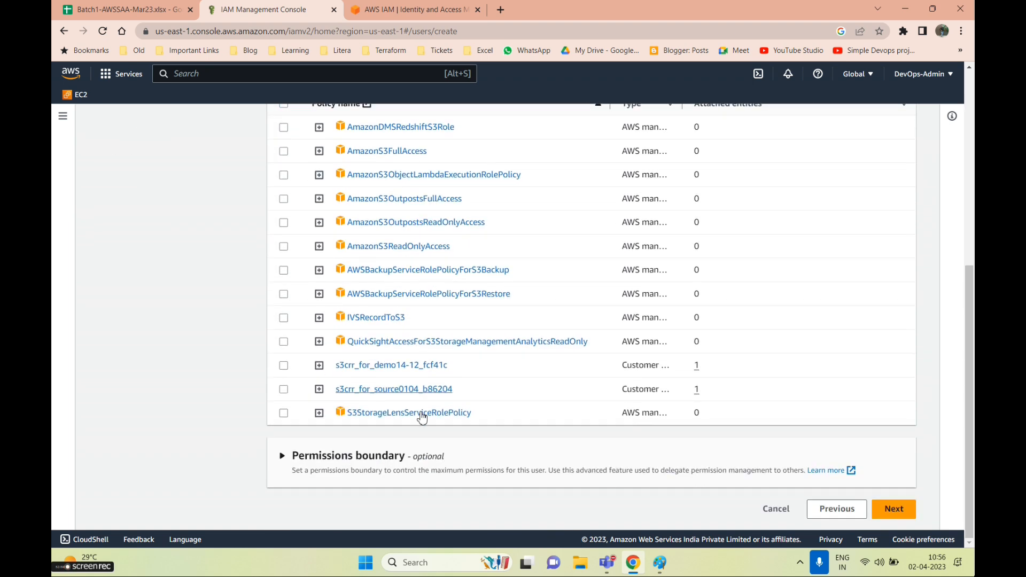
pyautogui.scroll(2, 409, 474)
pyautogui.scroll(-1, 414, 310)
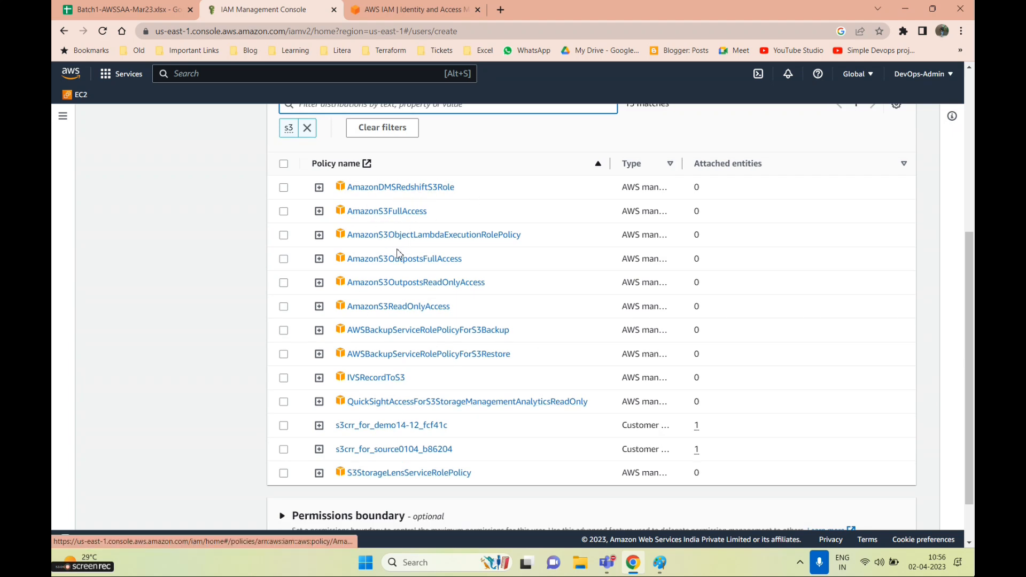
pyautogui.scroll(-1, 393, 444)
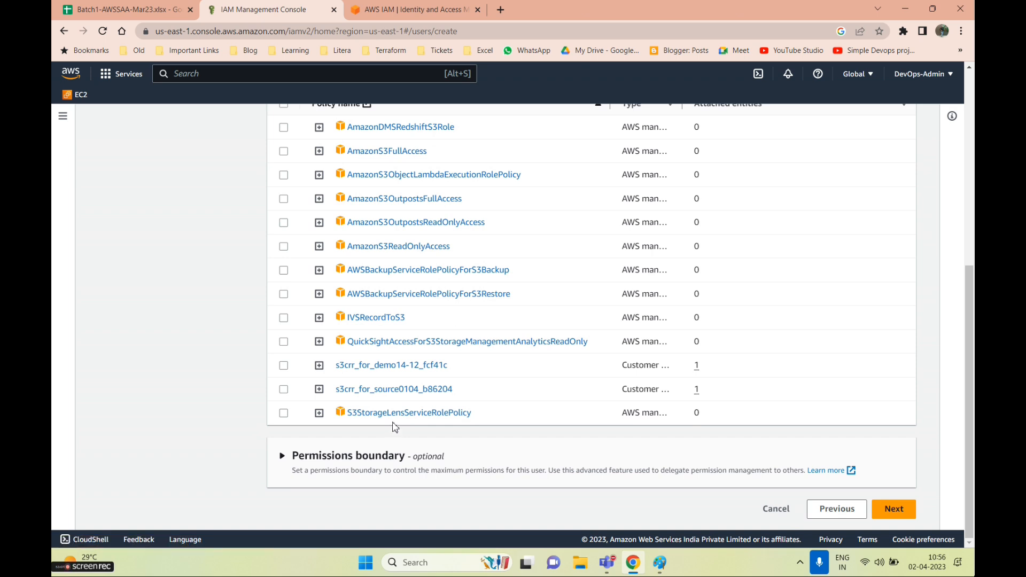
pyautogui.scroll(2, 369, 363)
# Widen the Type column and briefly view the IAM product page tab
pyautogui.moveTo(683, 224); pyautogui.dragTo(791, 224)
pyautogui.scroll(-1, 689, 260)
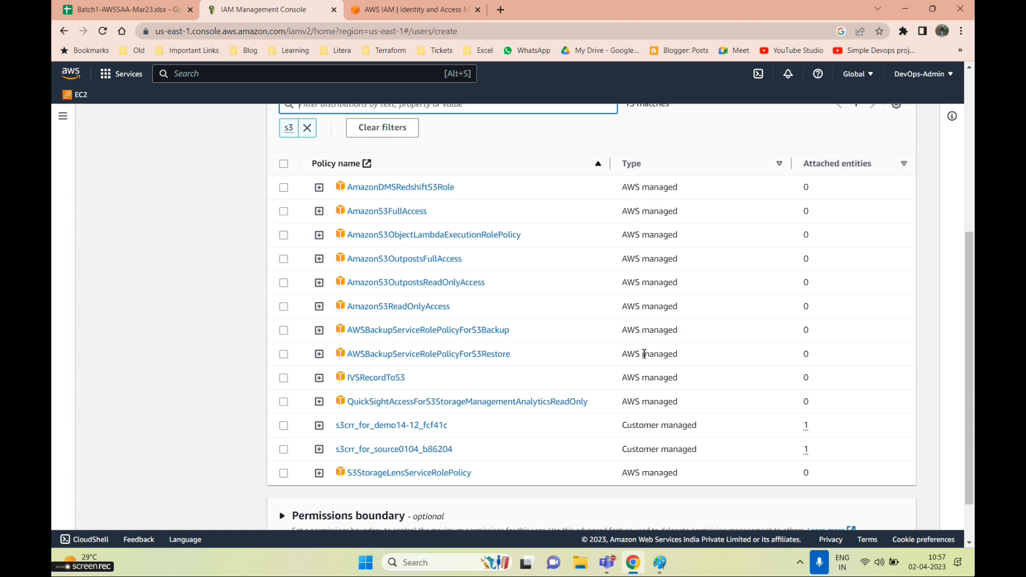
pyautogui.click(411, 10)
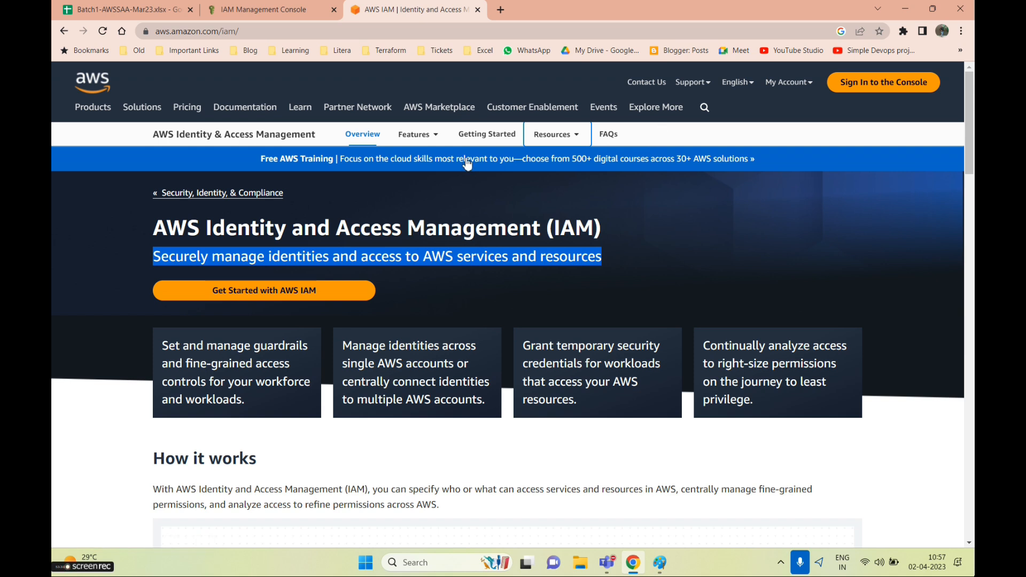
pyautogui.click(251, 7)
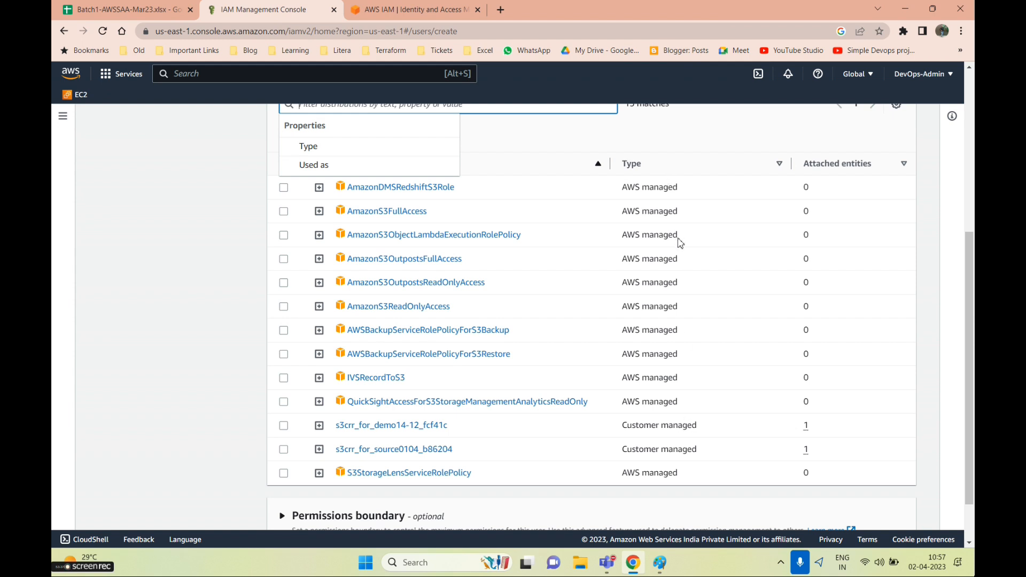
# Expand AmazonS3FullAccess and inspect its JSON policy document
pyautogui.click(319, 216)
pyautogui.click(319, 211)
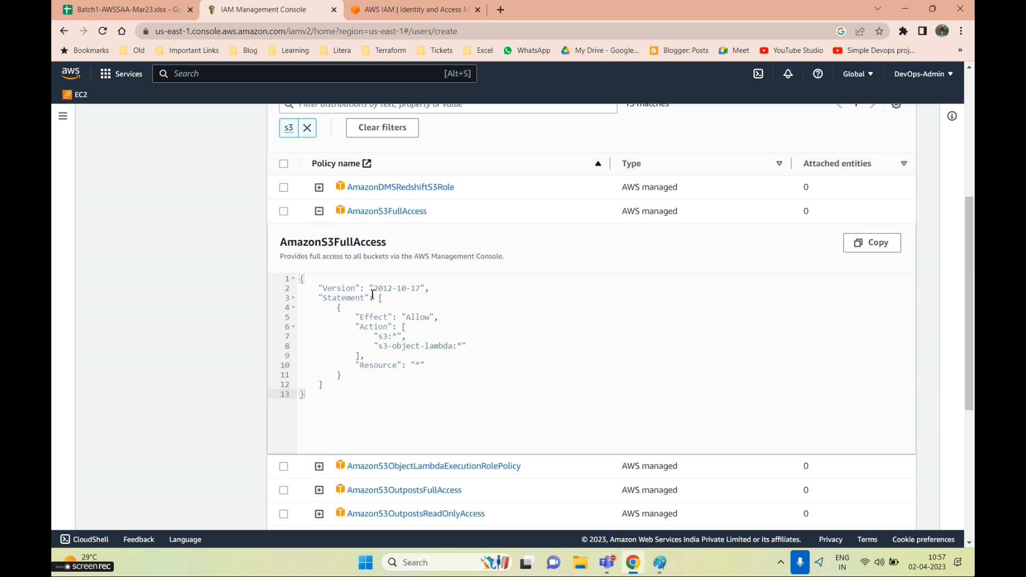
pyautogui.moveTo(326, 409); pyautogui.dragTo(298, 278)
pyautogui.click(507, 429)
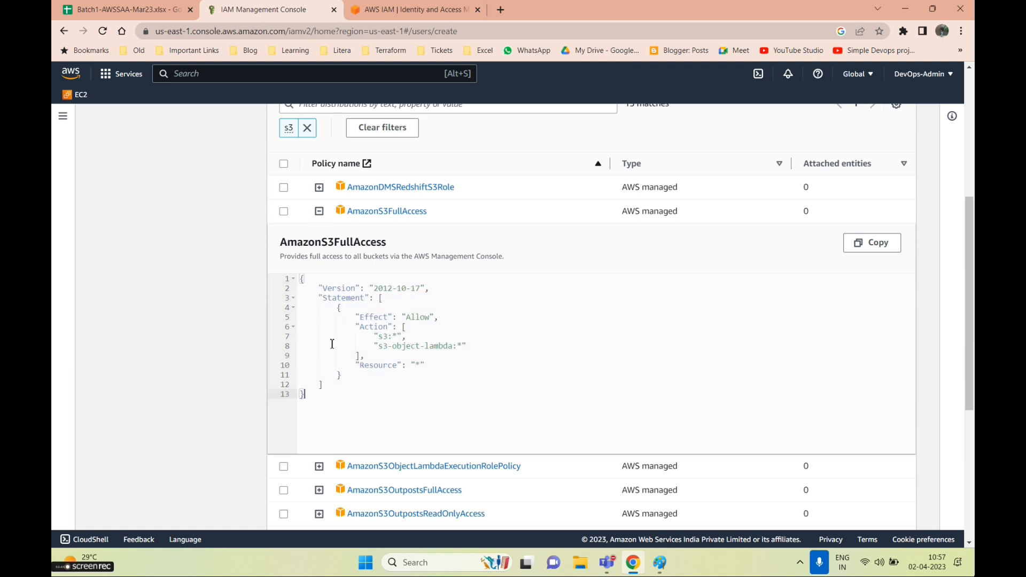
pyautogui.moveTo(347, 411); pyautogui.dragTo(295, 279)
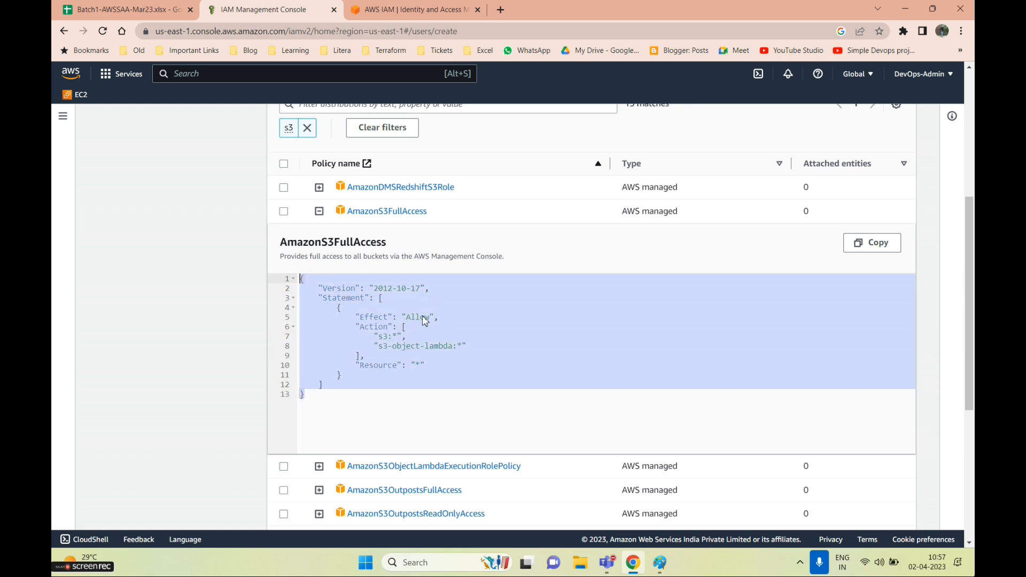
pyautogui.click(452, 327)
# Tick AmazonS3FullAccess and check it in the Review and create summary
pyautogui.click(284, 212)
pyautogui.scroll(-5, 727, 399)
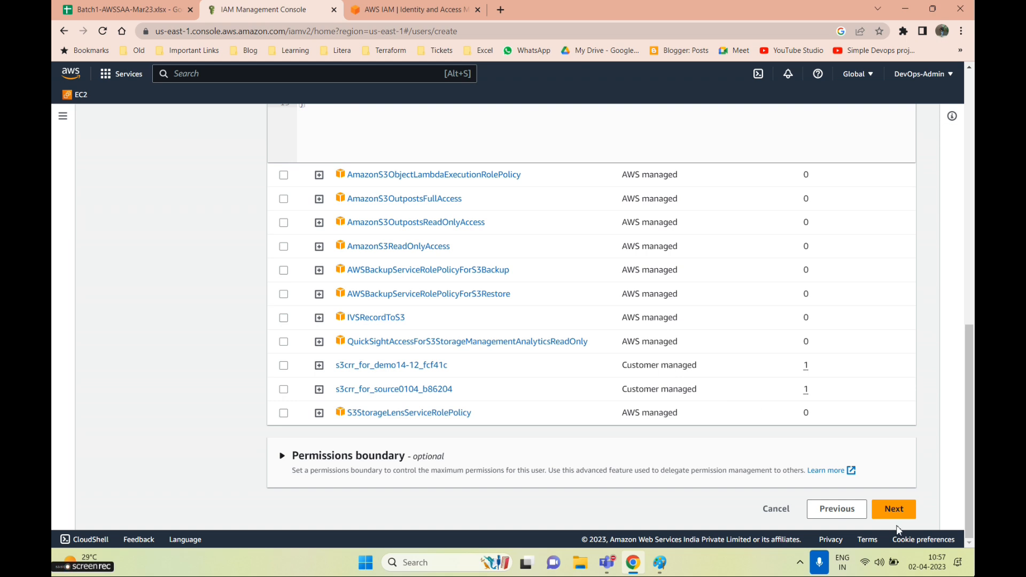
pyautogui.click(894, 510)
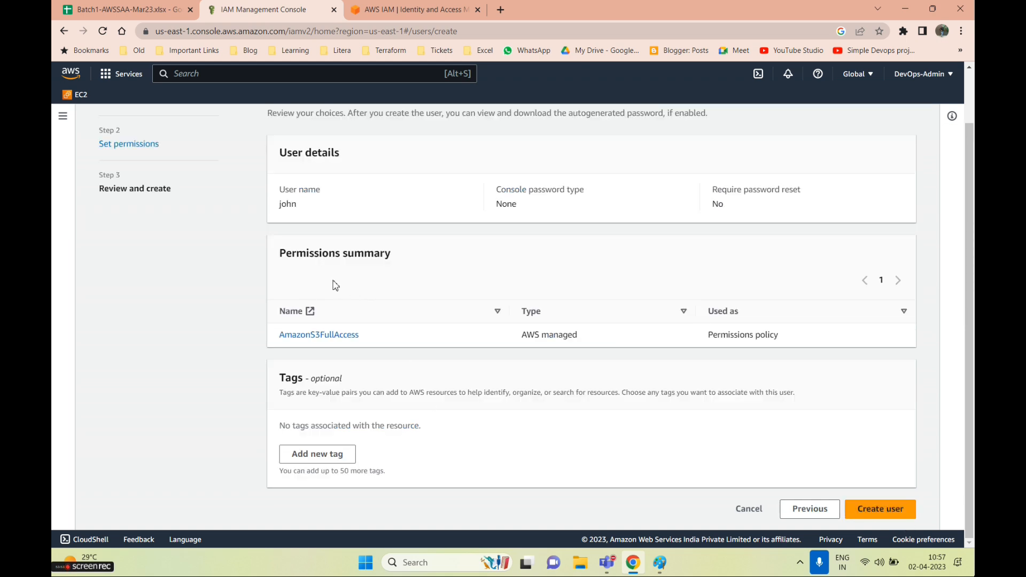
pyautogui.scroll(1, 335, 285)
pyautogui.moveTo(296, 266); pyautogui.dragTo(253, 269)
pyautogui.moveTo(361, 397); pyautogui.dragTo(272, 399)
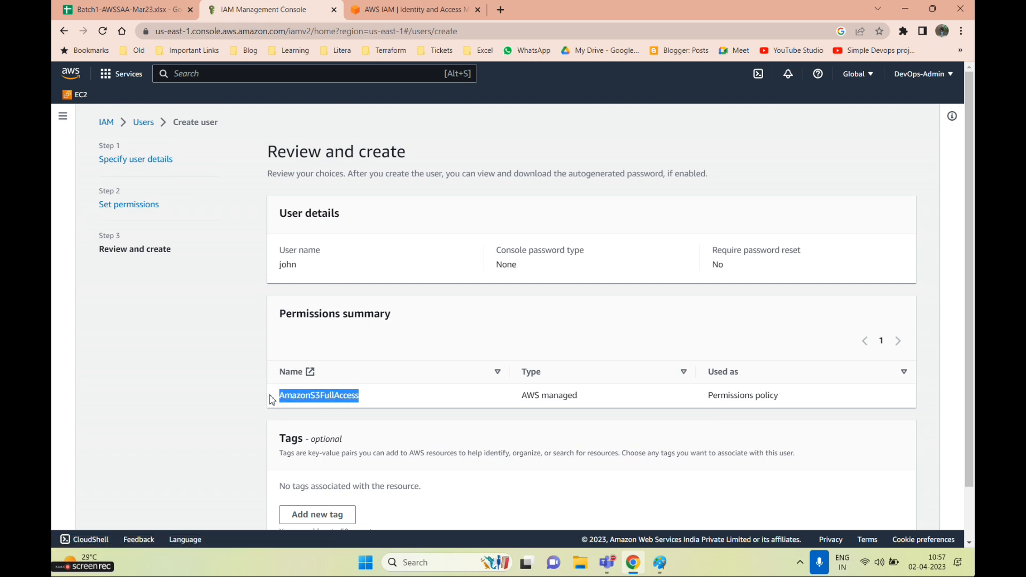
pyautogui.scroll(-1, 599, 427)
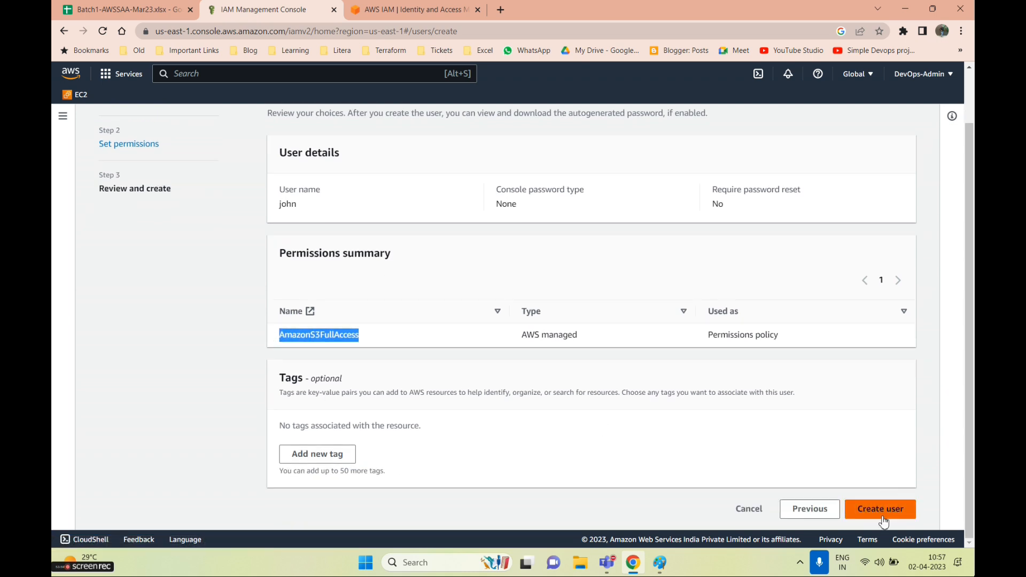
pyautogui.scroll(1, 884, 513)
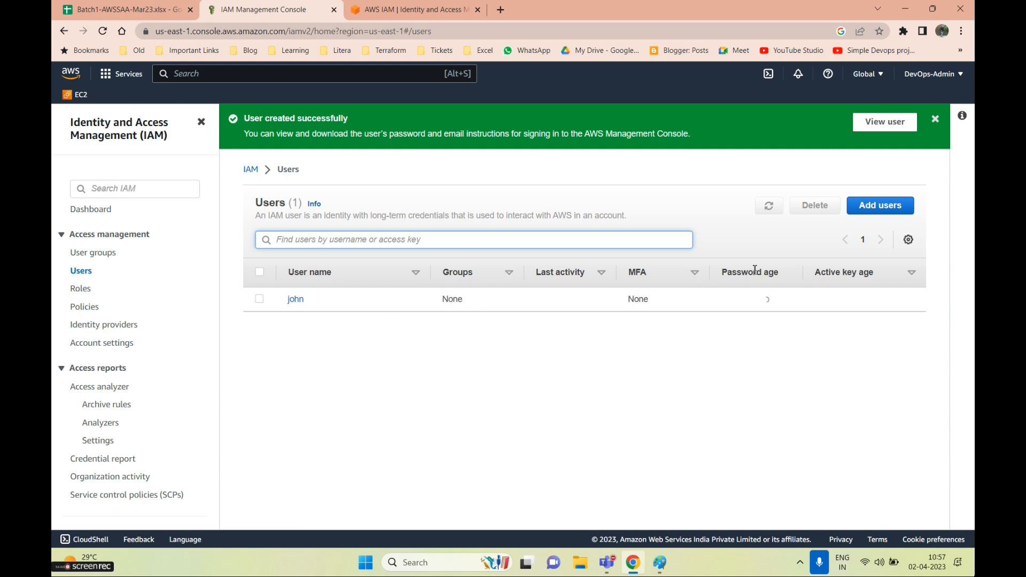
# Dismiss the user-created banner and open the new user's details page
pyautogui.click(935, 119)
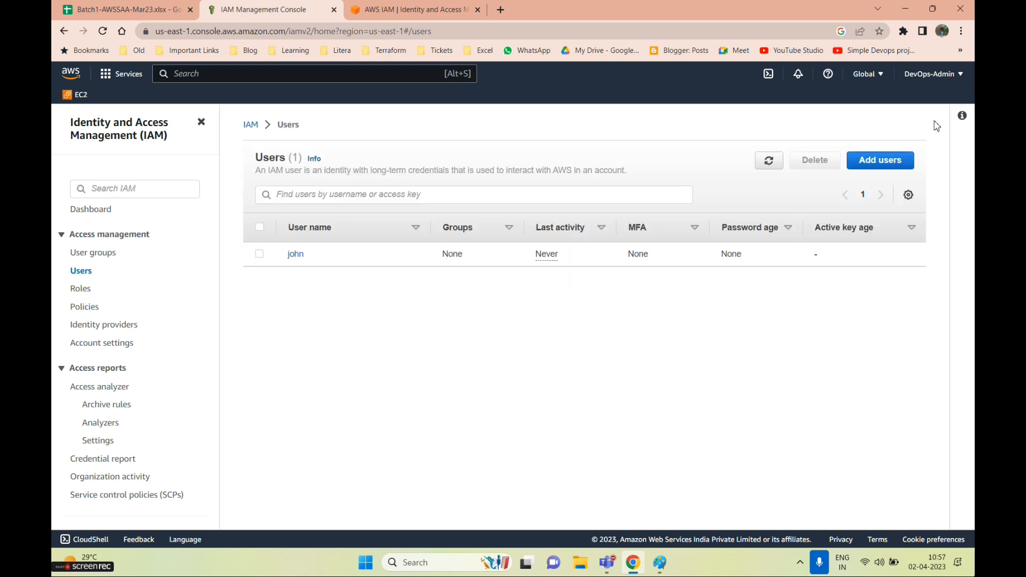
pyautogui.click(298, 258)
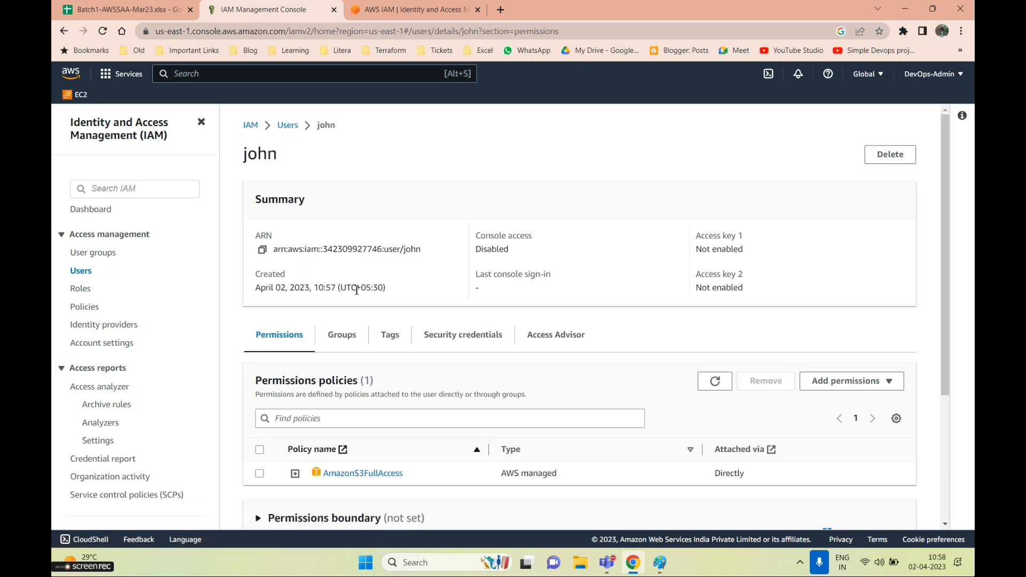
pyautogui.scroll(-1, 404, 320)
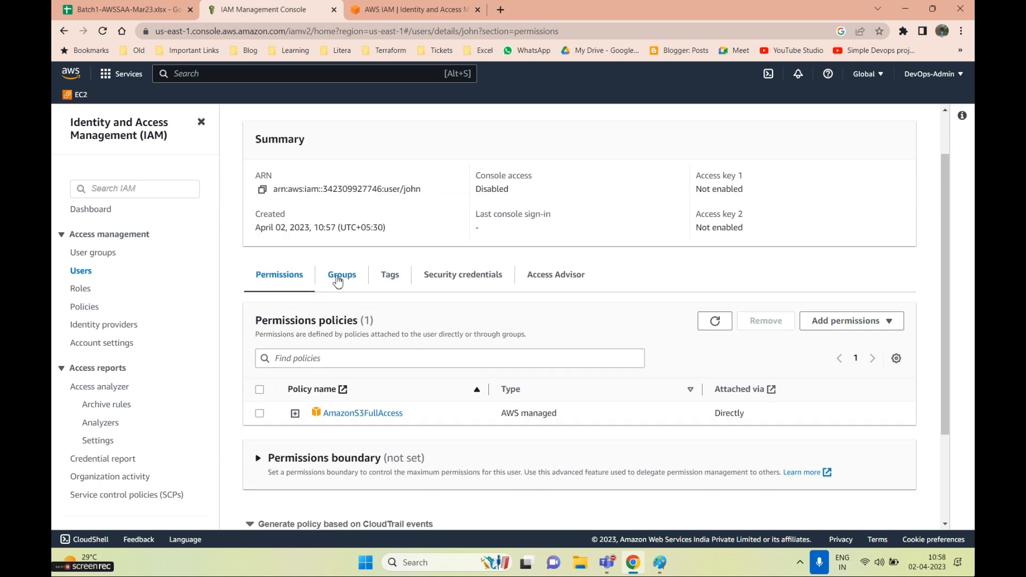
pyautogui.scroll(-2, 366, 361)
pyautogui.scroll(1, 367, 367)
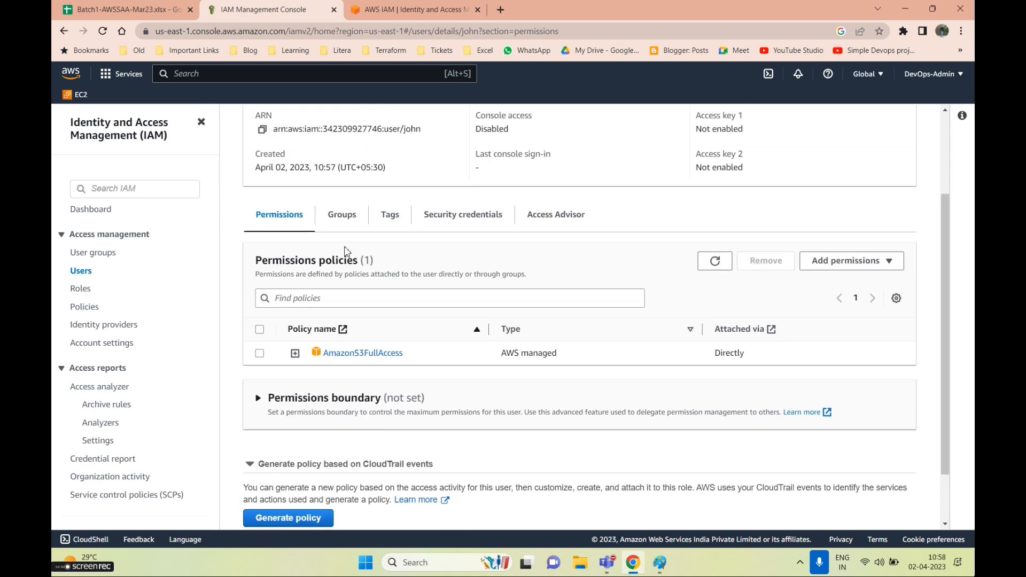
# On the Security credentials tab, start creating an access key under Access keys
pyautogui.click(464, 224)
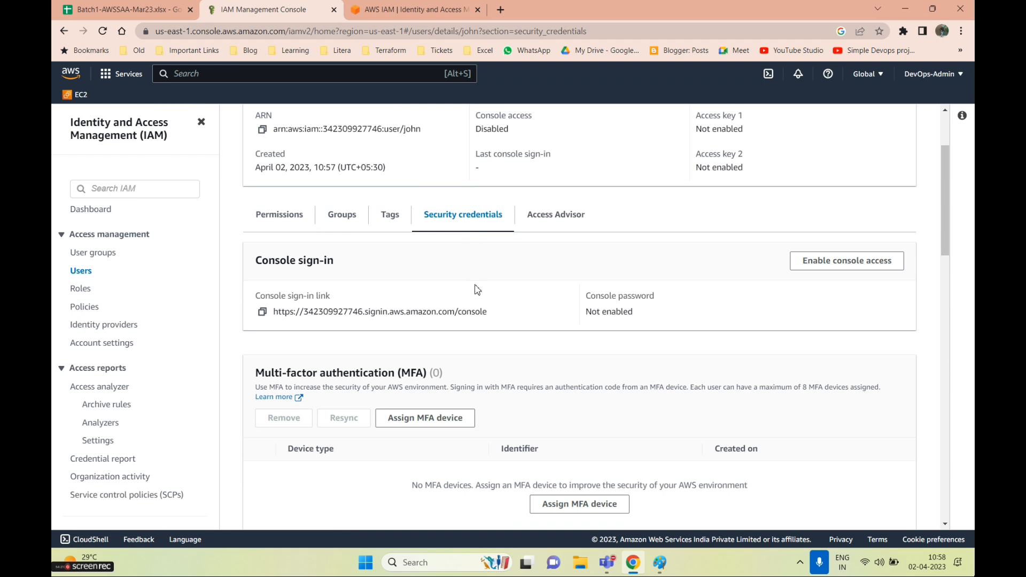
pyautogui.scroll(-2, 477, 298)
pyautogui.scroll(-8, 477, 297)
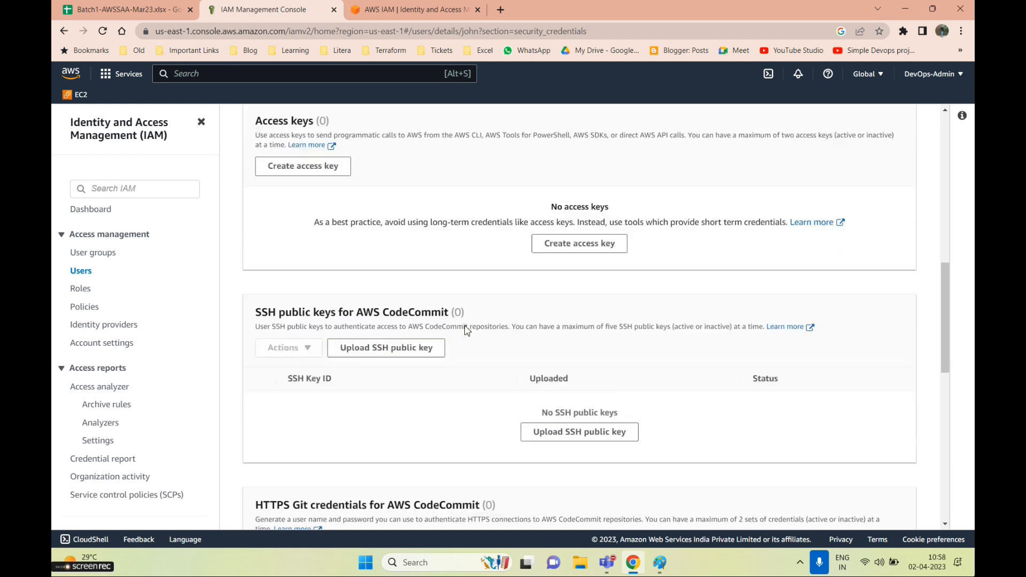
pyautogui.scroll(10, 457, 344)
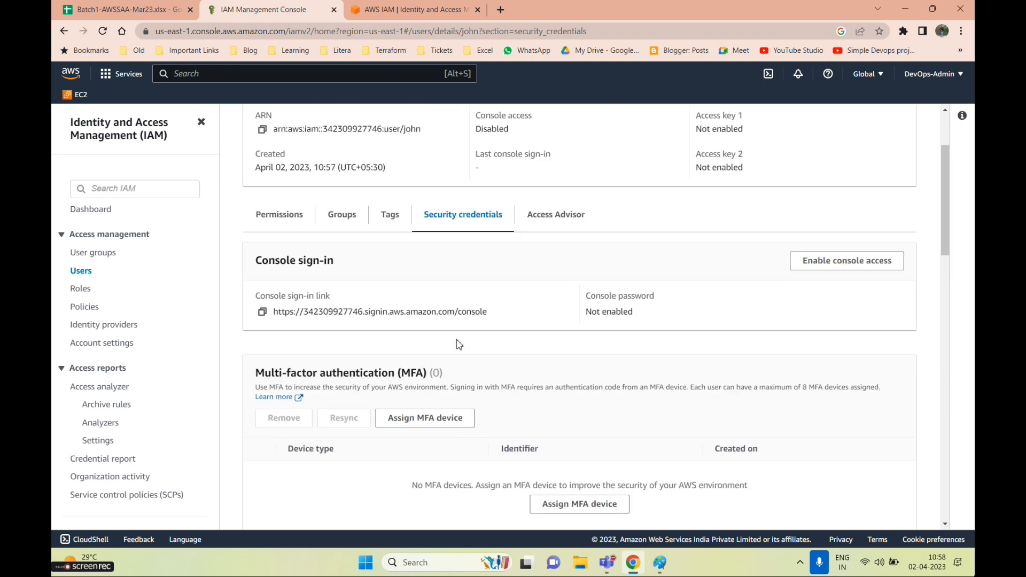
pyautogui.scroll(-4, 458, 344)
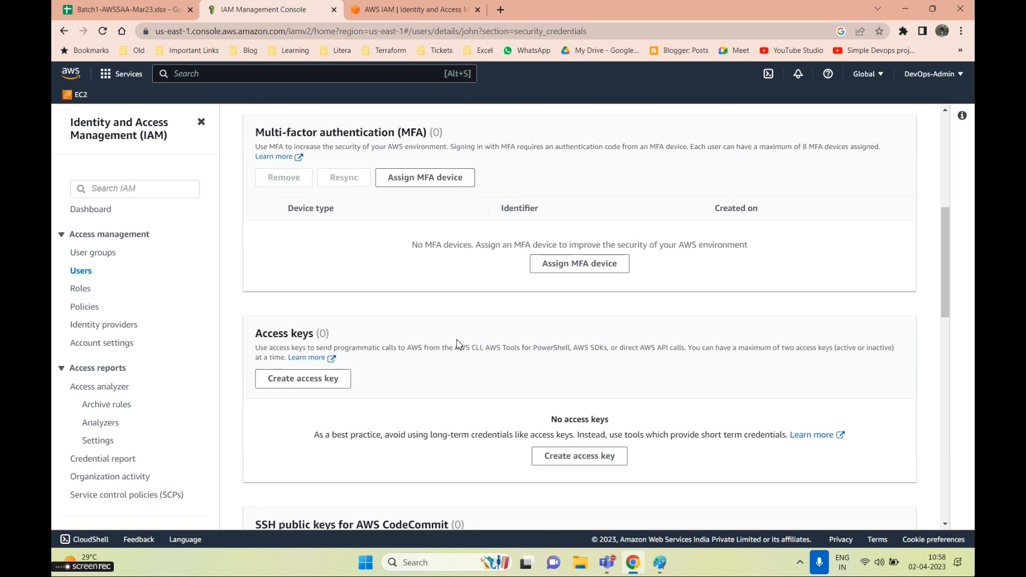
pyautogui.click(300, 378)
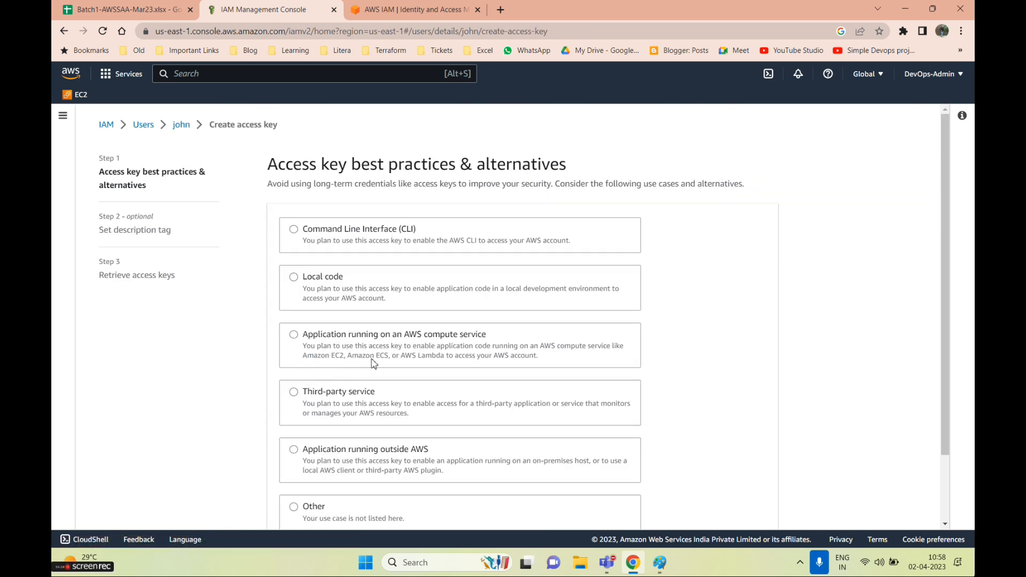
# Pick the Command Line Interface (CLI) use case, review the alternatives, then cancel
pyautogui.scroll(-1, 388, 354)
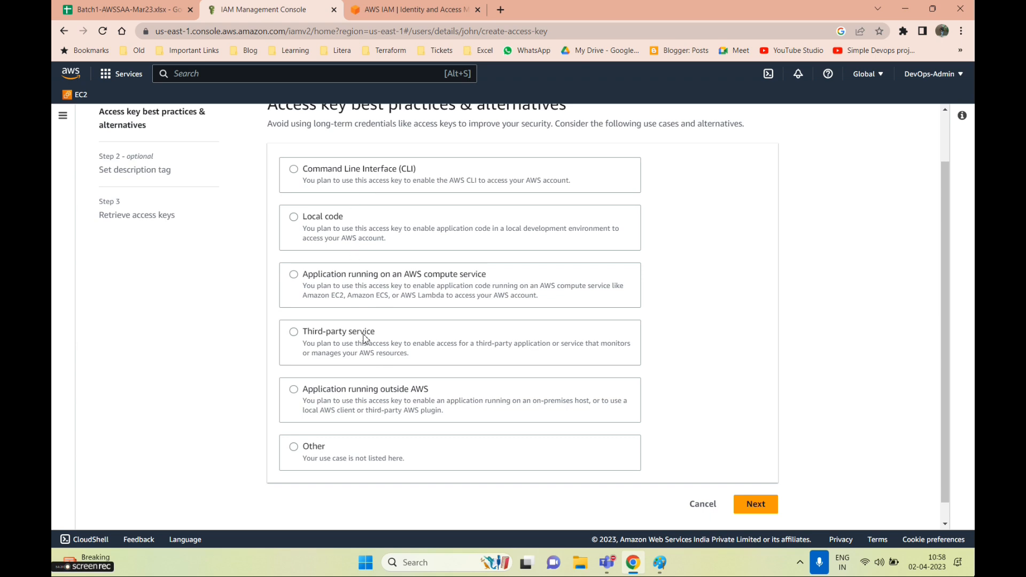
pyautogui.click(331, 179)
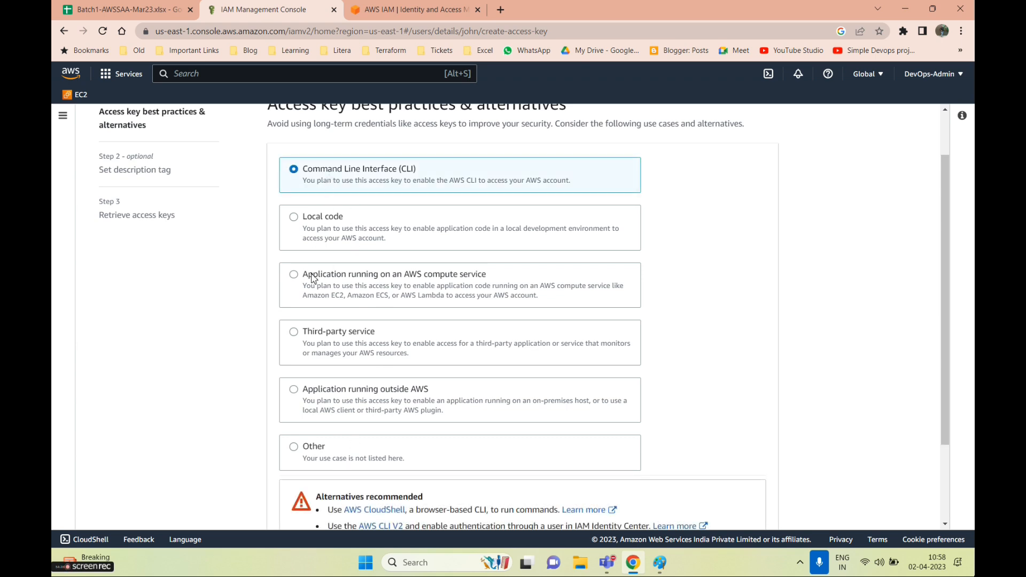
pyautogui.scroll(1, 314, 278)
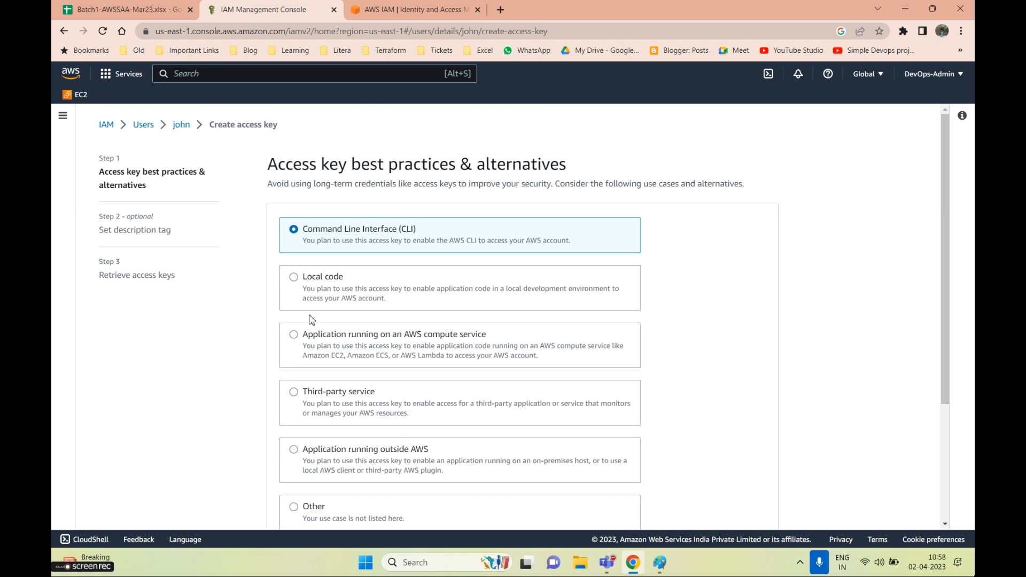
pyautogui.scroll(-2, 312, 319)
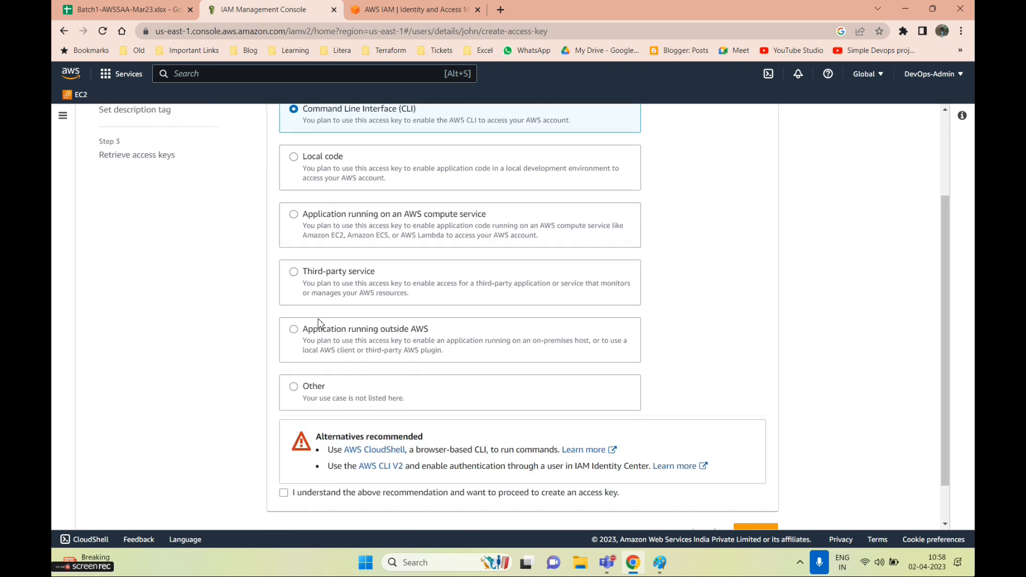
pyautogui.scroll(-1, 374, 438)
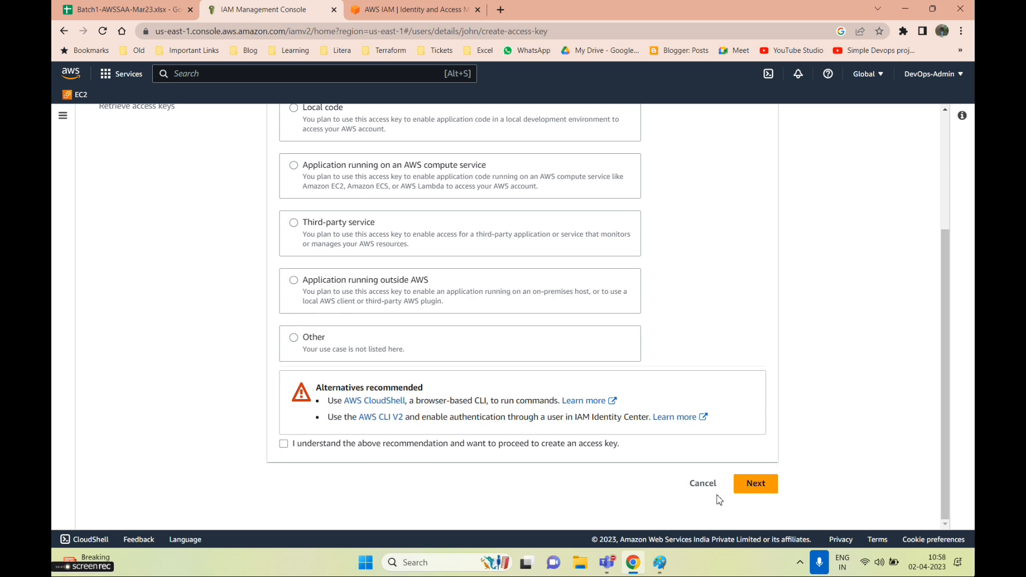
pyautogui.scroll(3, 695, 489)
pyautogui.scroll(-3, 737, 517)
pyautogui.click(702, 483)
# Start a new IAM user named john2 with console access enabled
pyautogui.click(81, 270)
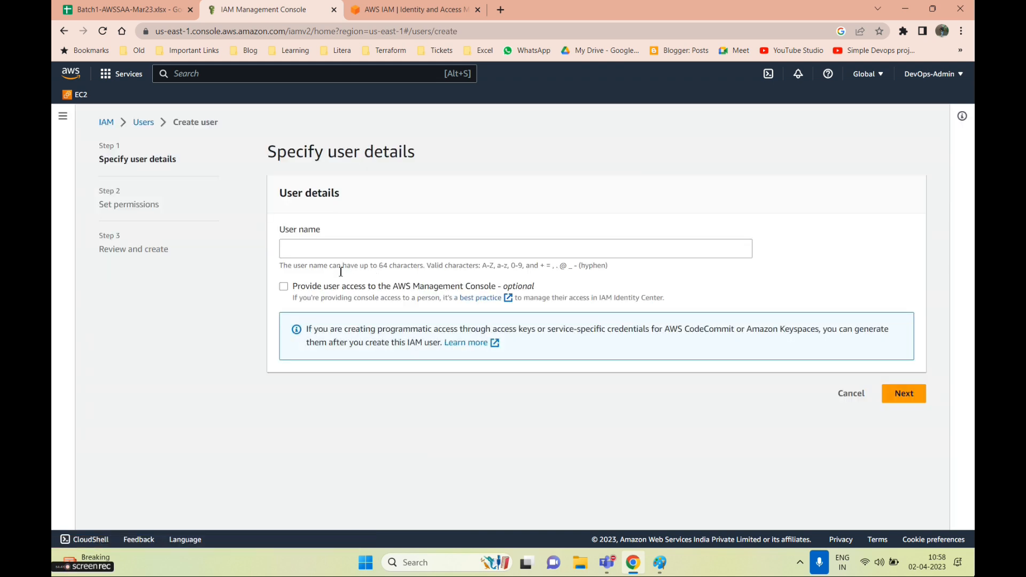
pyautogui.click(306, 247)
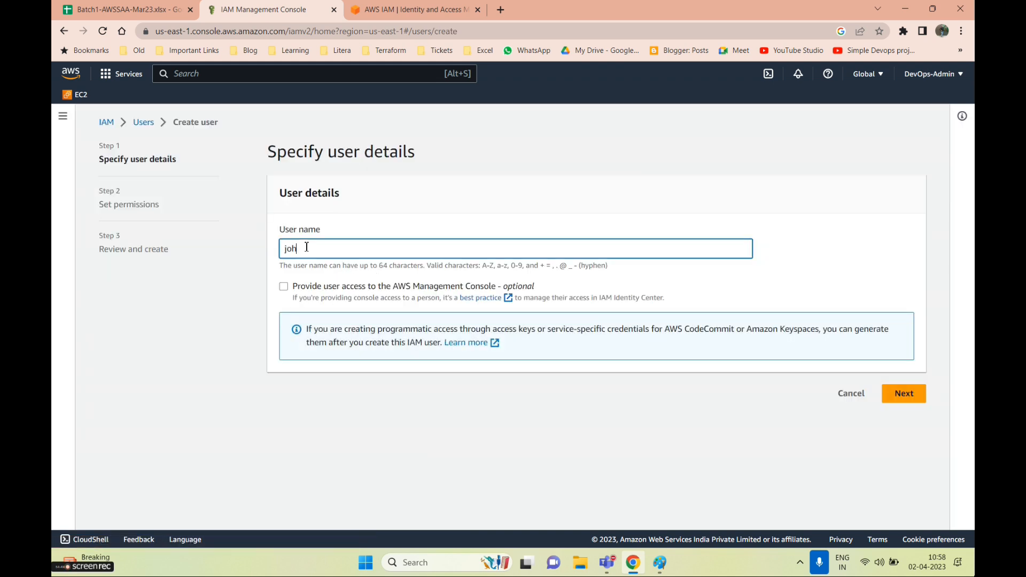
pyautogui.write('john2')
pyautogui.click(284, 287)
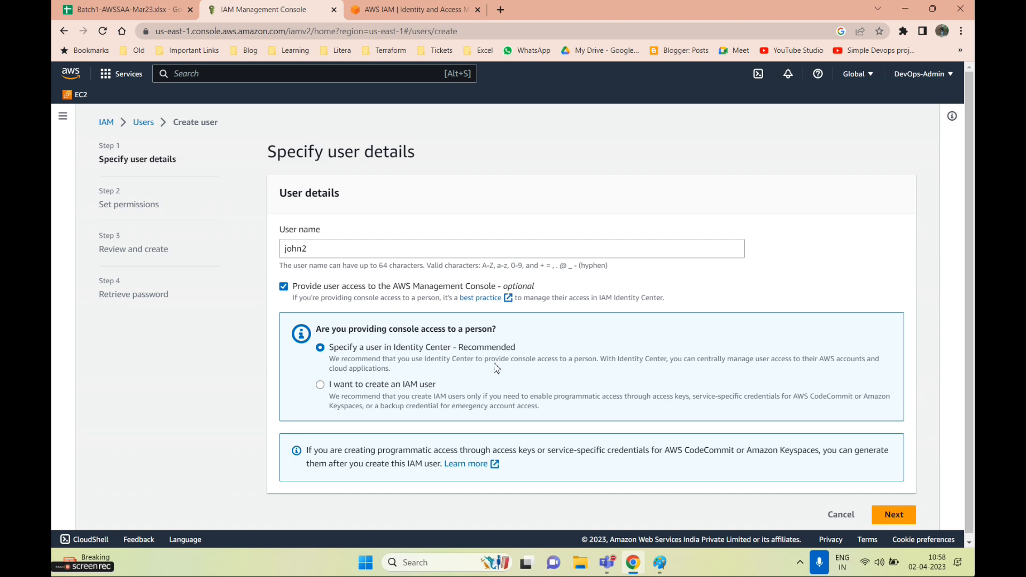
# Look at the Identity Center console, then return and dismiss its prompt
pyautogui.click(891, 514)
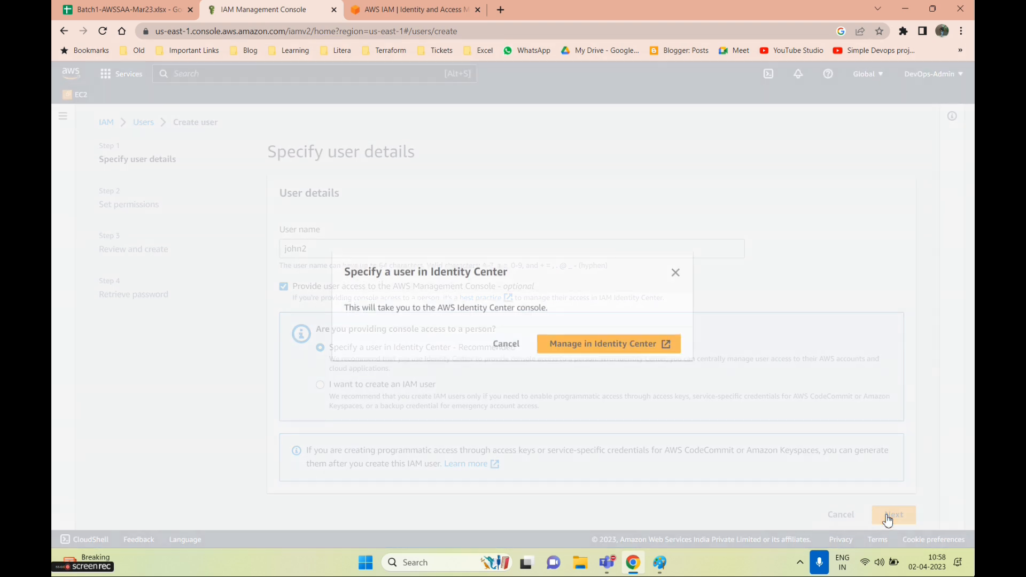
pyautogui.click(591, 350)
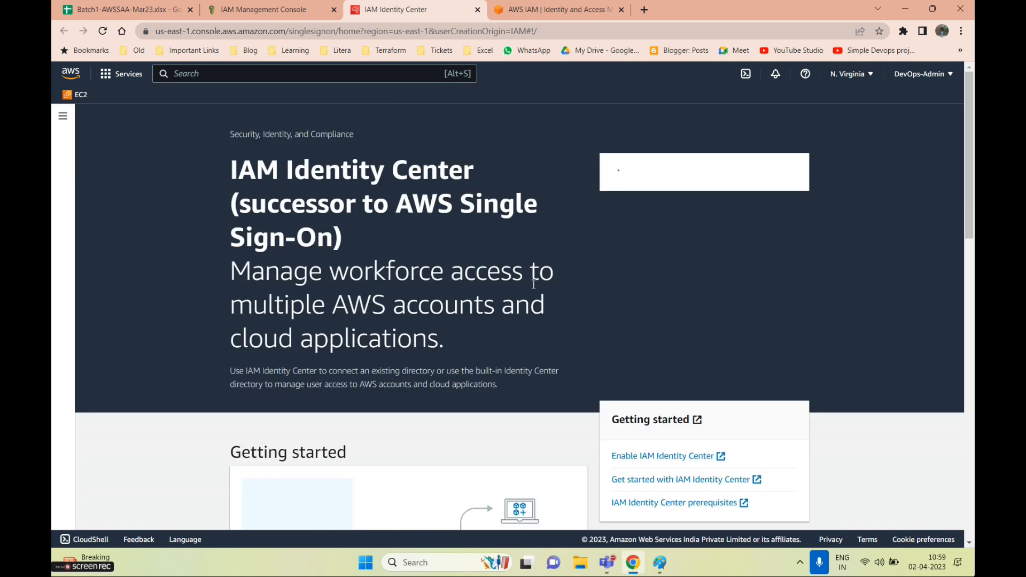
pyautogui.scroll(-5, 533, 284)
pyautogui.scroll(5, 533, 284)
pyautogui.click(284, 10)
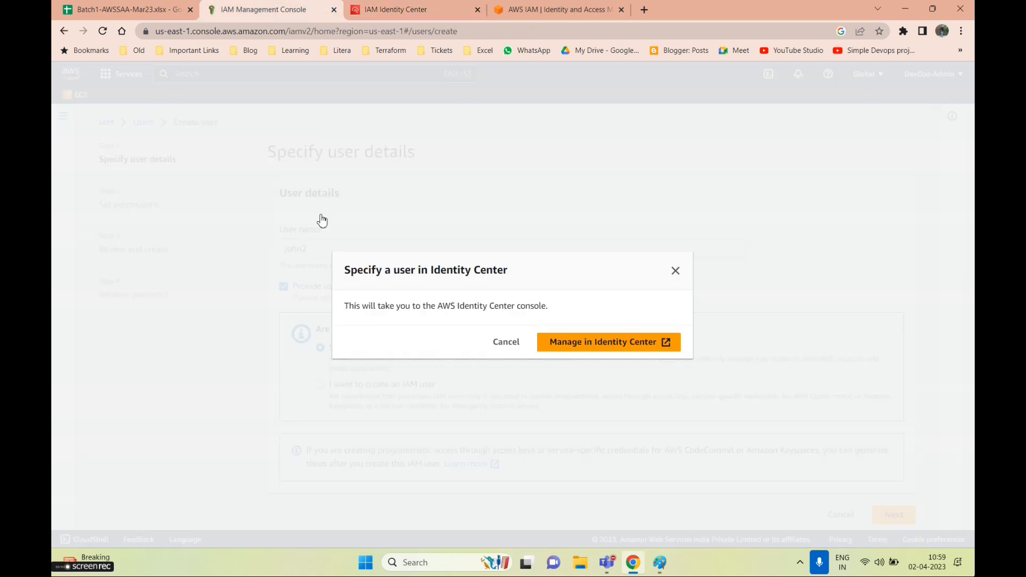
pyautogui.click(510, 344)
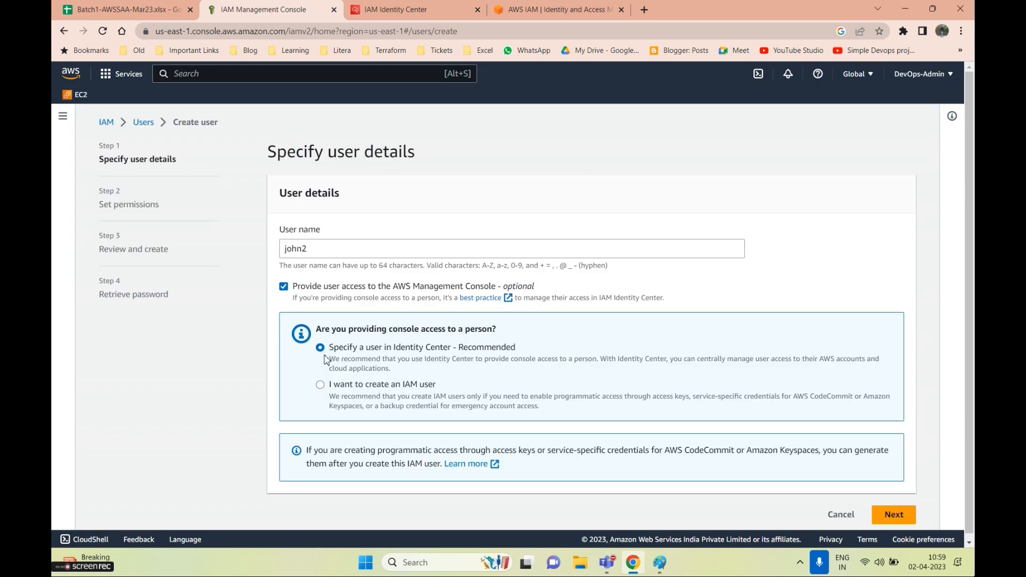
# Choose 'I want to create an IAM user' for john2's console access
pyautogui.click(320, 385)
pyautogui.scroll(-3, 447, 369)
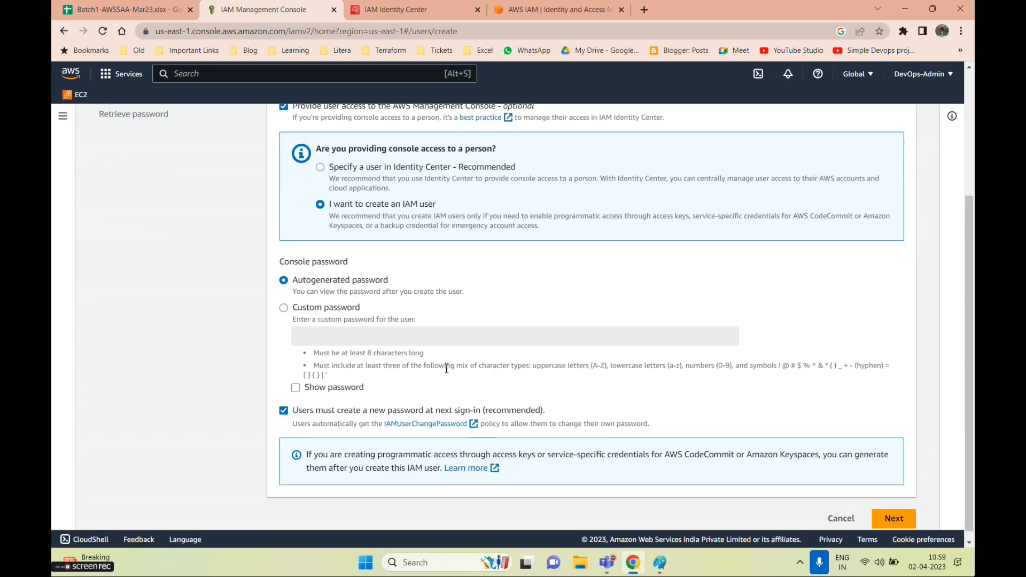
pyautogui.scroll(3, 446, 369)
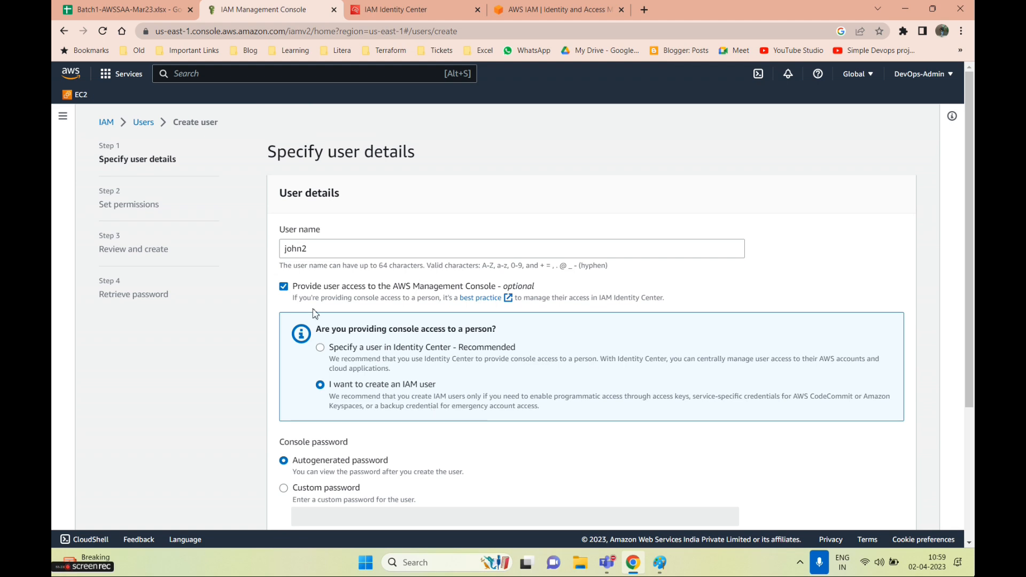
pyautogui.scroll(-2, 331, 326)
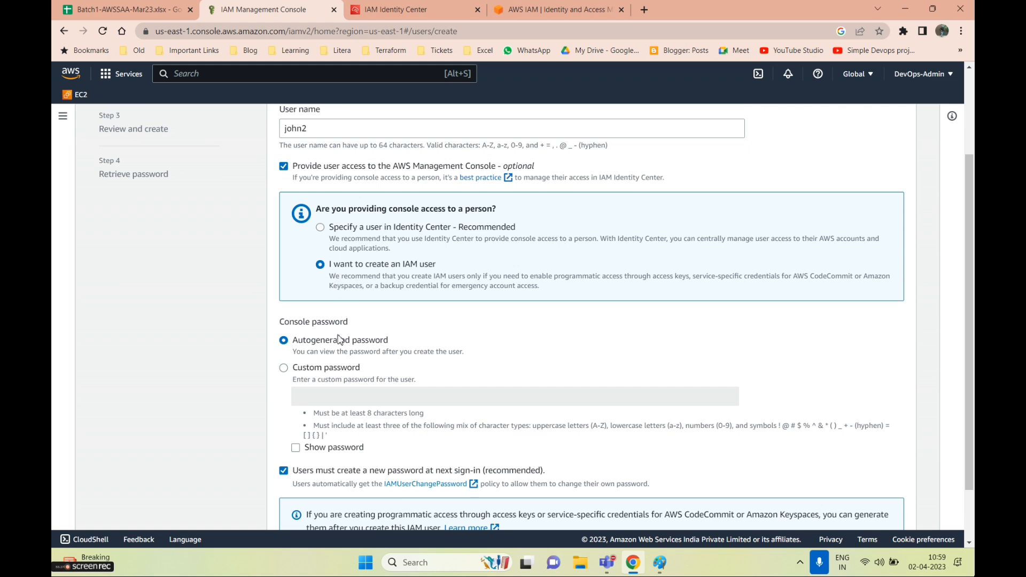
pyautogui.scroll(-1, 334, 350)
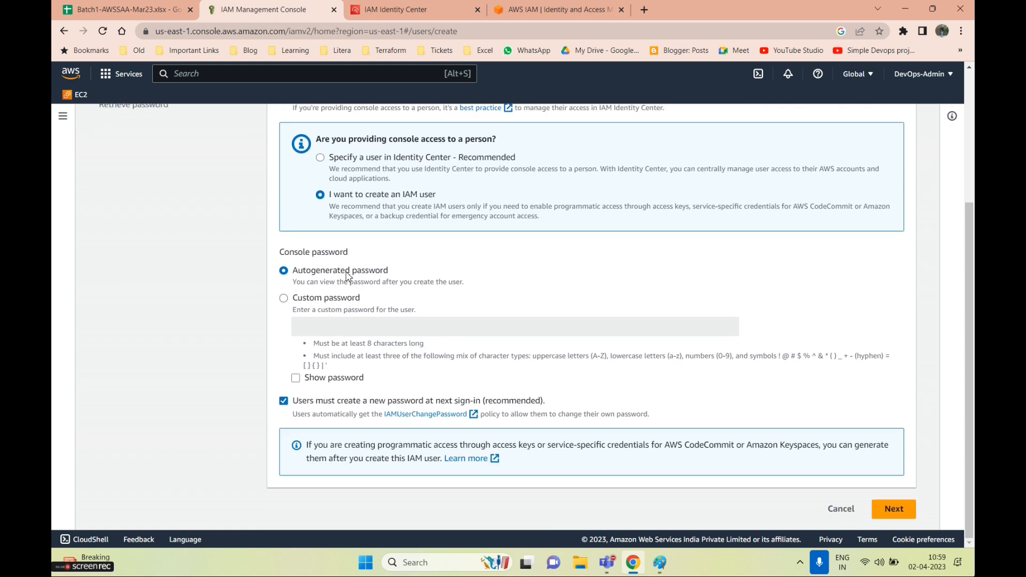
pyautogui.scroll(2, 380, 249)
pyautogui.scroll(-2, 415, 328)
# Keep an autogenerated password, untick the forced password reset, and continue to permissions
pyautogui.moveTo(303, 275); pyautogui.dragTo(393, 279)
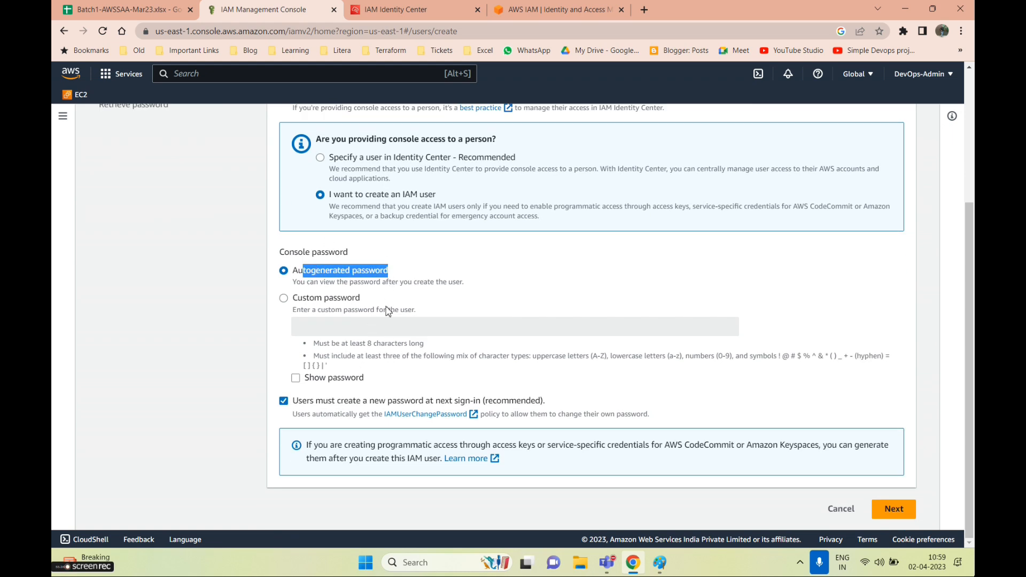
pyautogui.click(283, 298)
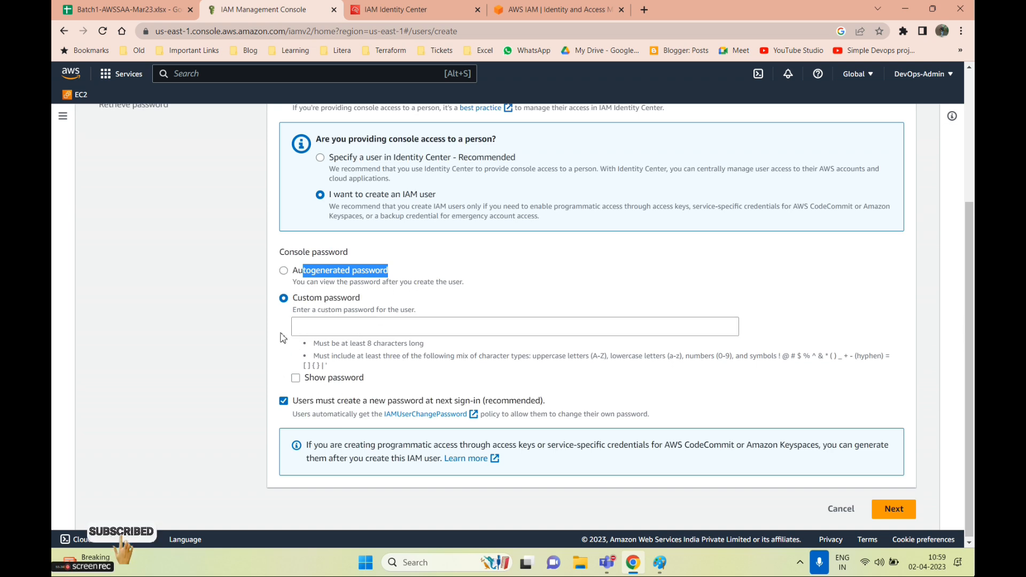
pyautogui.click(284, 270)
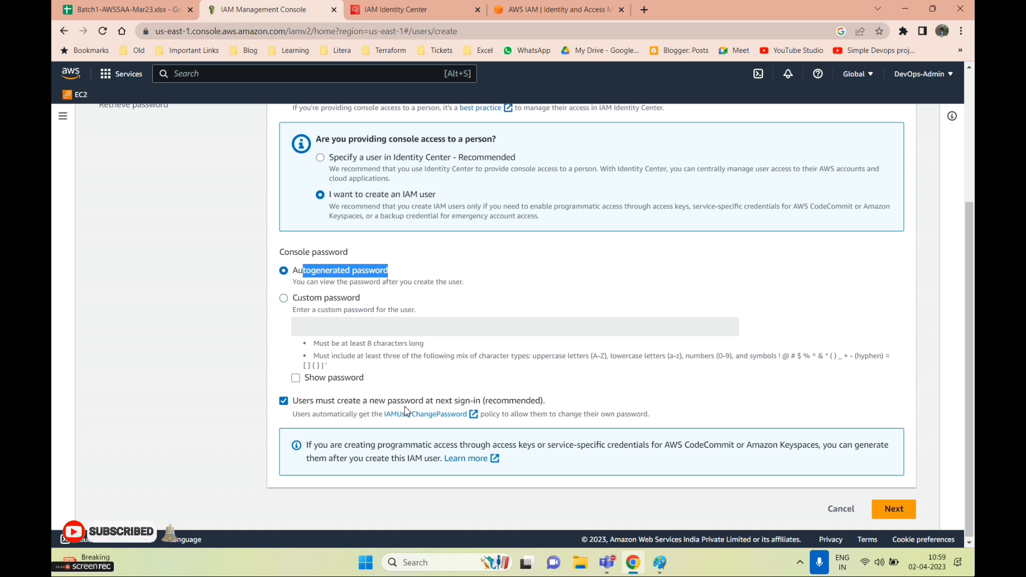
pyautogui.moveTo(569, 406); pyautogui.dragTo(298, 401)
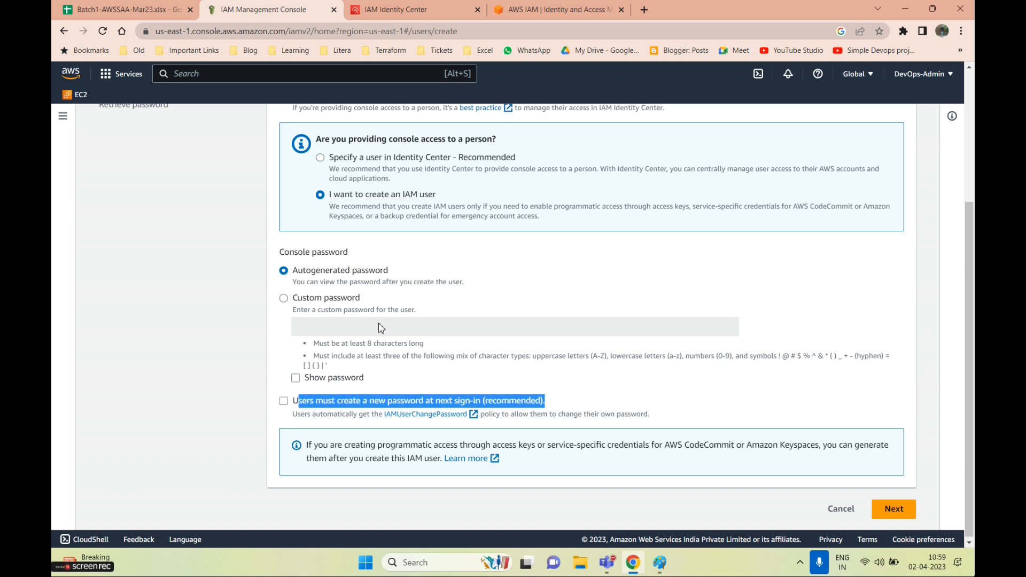
pyautogui.moveTo(478, 289); pyautogui.dragTo(286, 287)
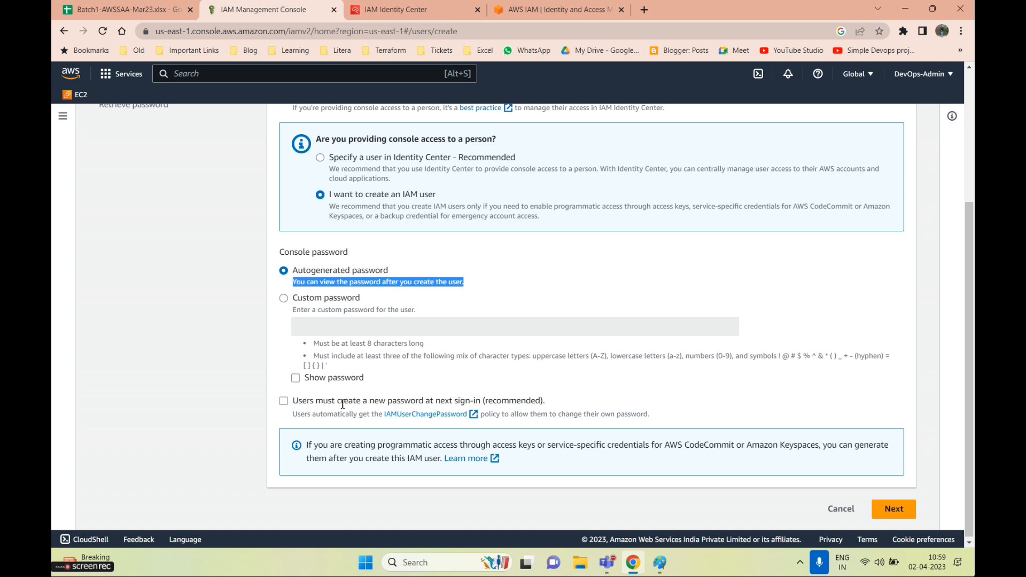
pyautogui.click(893, 508)
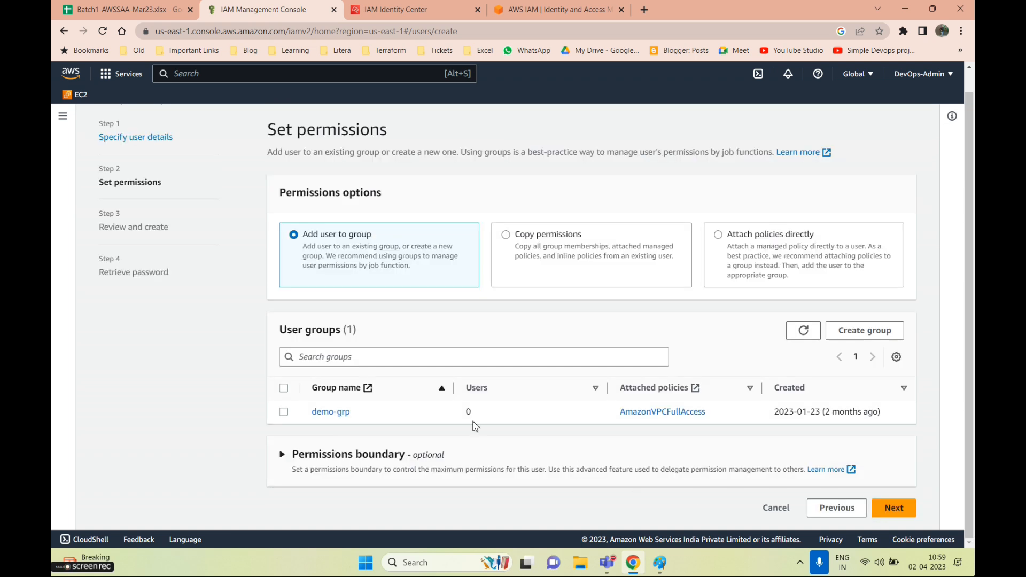
# Attach policies directly, filtering by s3 and ticking AmazonS3FullAccess
pyautogui.click(736, 244)
pyautogui.scroll(-5, 739, 275)
pyautogui.scroll(3, 341, 191)
pyautogui.click(302, 248)
pyautogui.write('s3')
pyautogui.click(454, 273)
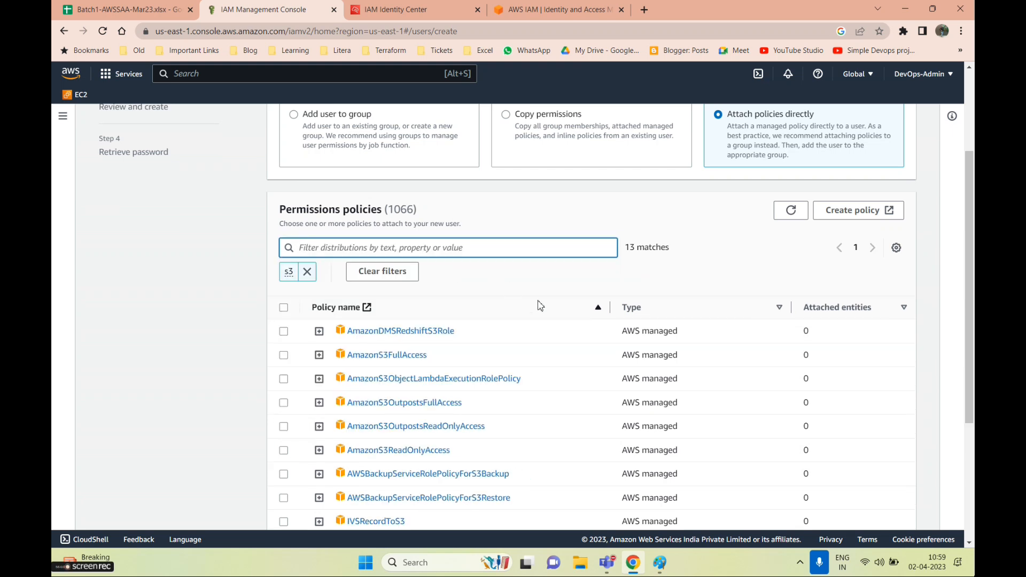
pyautogui.scroll(-3, 717, 378)
pyautogui.scroll(1, 294, 287)
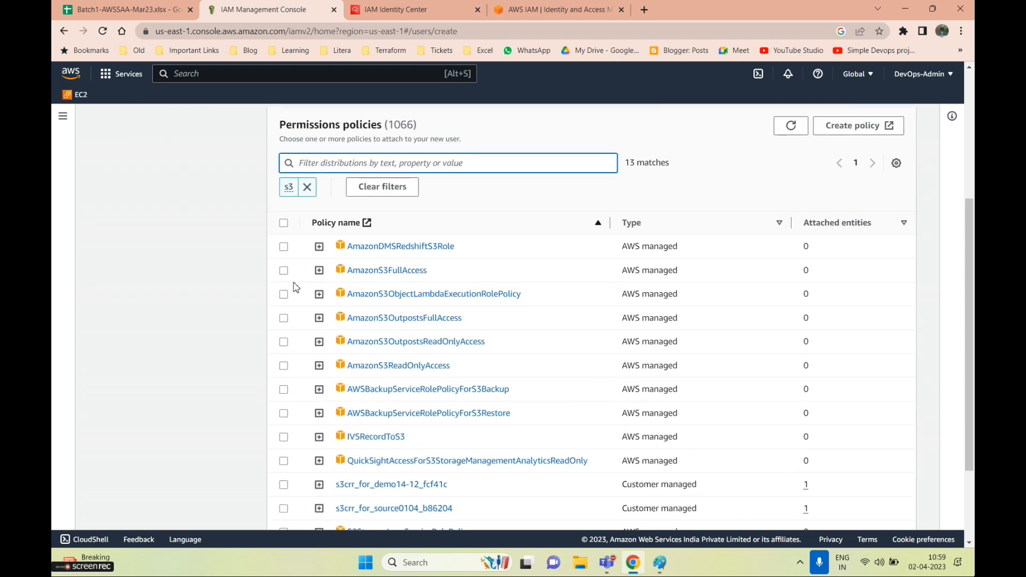
pyautogui.click(283, 270)
# Create user john2, reveal its password, and download the credentials .csv file
pyautogui.scroll(-3, 780, 435)
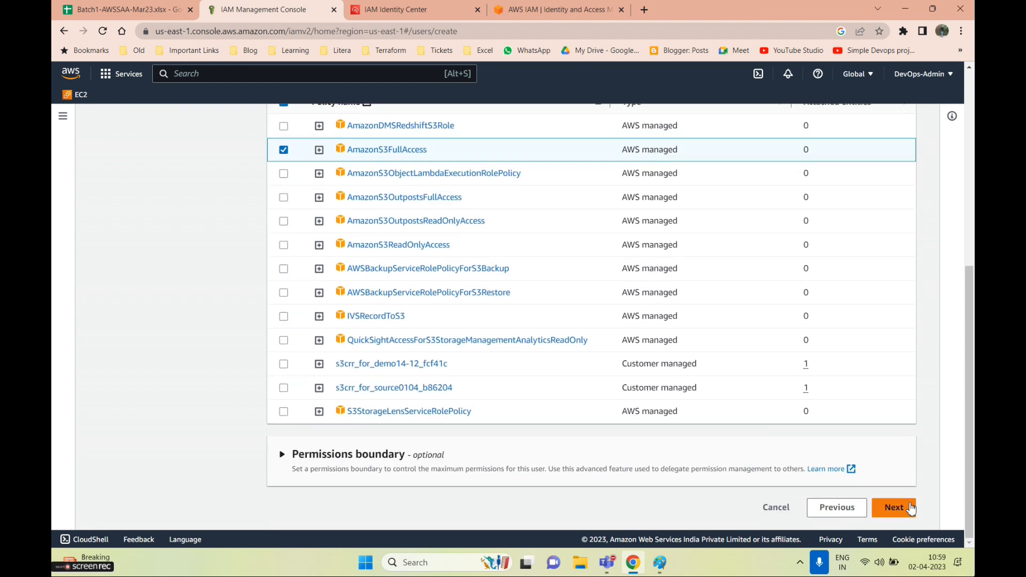
pyautogui.click(910, 509)
pyautogui.click(895, 505)
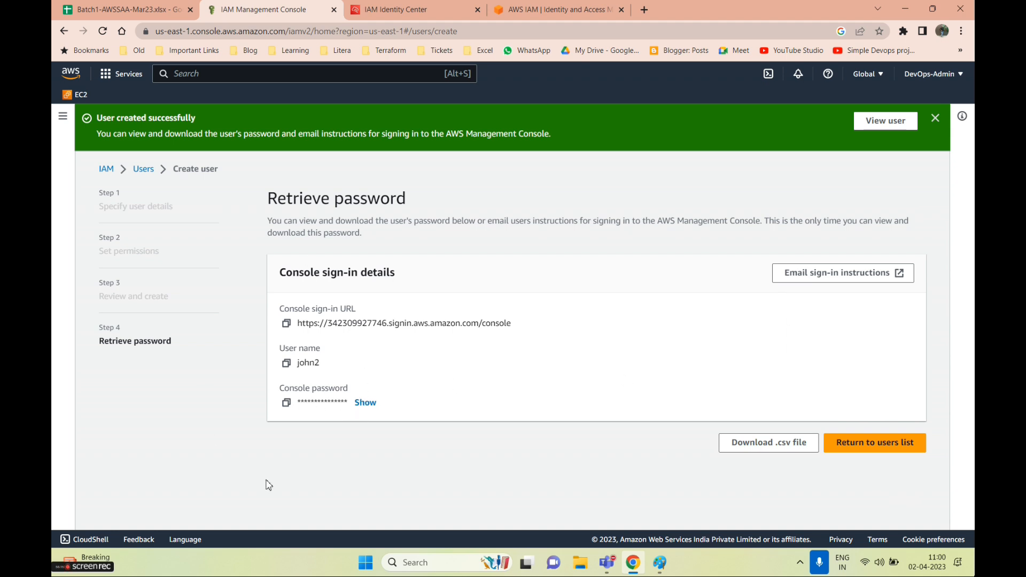
pyautogui.click(364, 403)
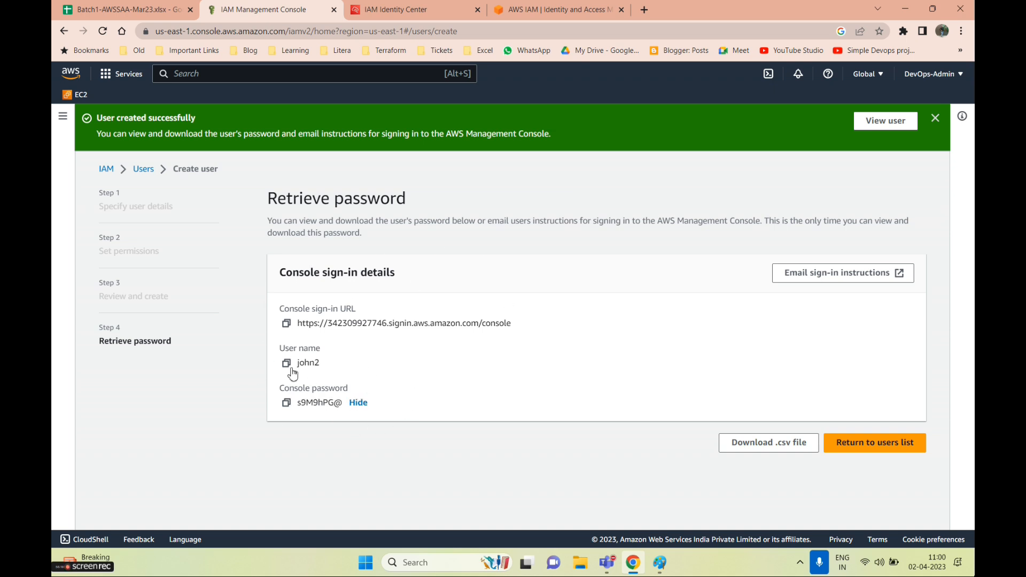
pyautogui.click(779, 449)
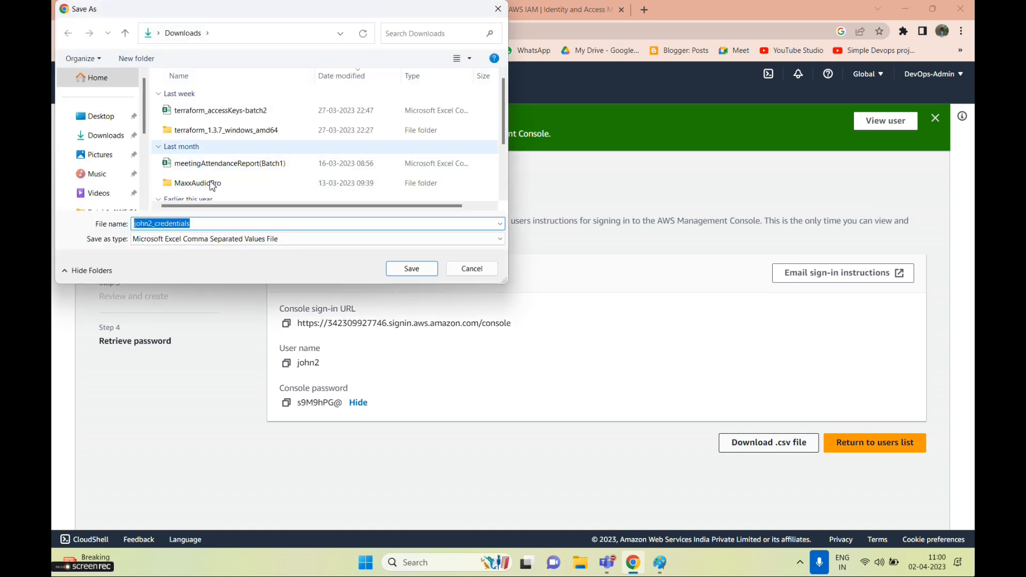
# Save john2_credentials.csv to Downloads and open it
pyautogui.click(101, 135)
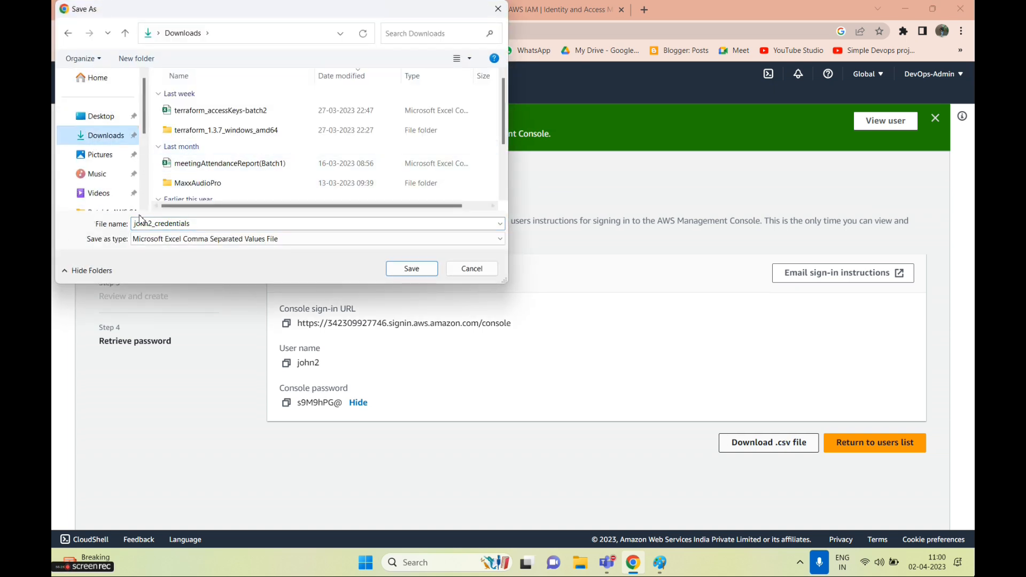
pyautogui.click(405, 273)
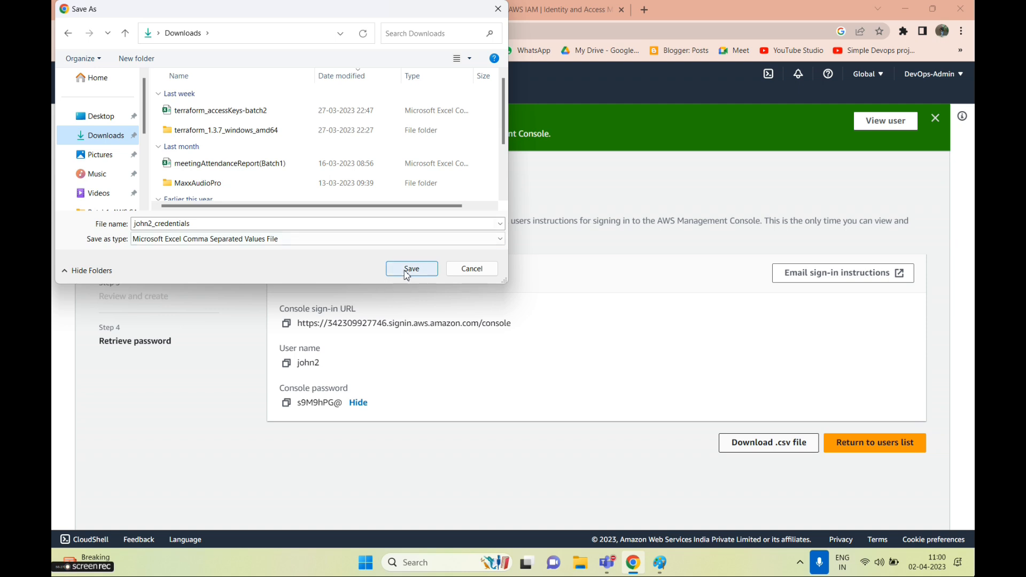
pyautogui.click(130, 541)
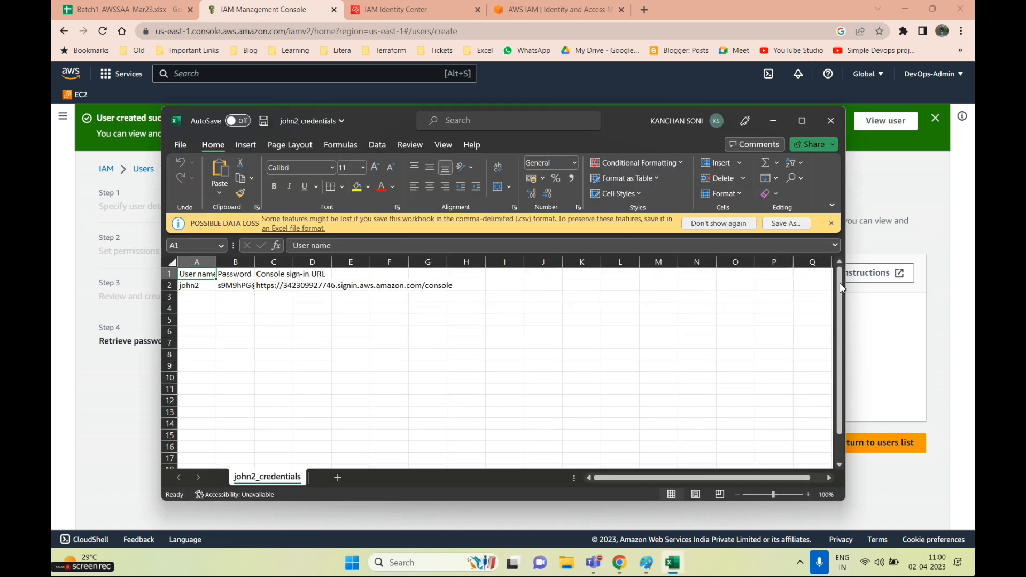
# Maximize Excel, autofit columns B and C, then return to the IAM page
pyautogui.moveTo(642, 133); pyautogui.dragTo(527, 143)
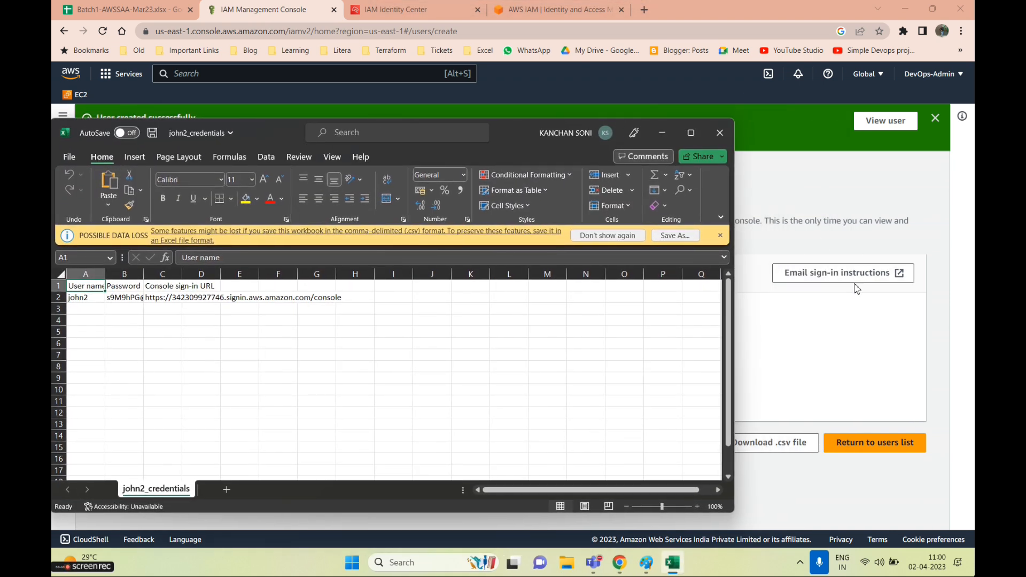
pyautogui.click(691, 132)
pyautogui.doubleClick(144, 154)
pyautogui.doubleClick(189, 155)
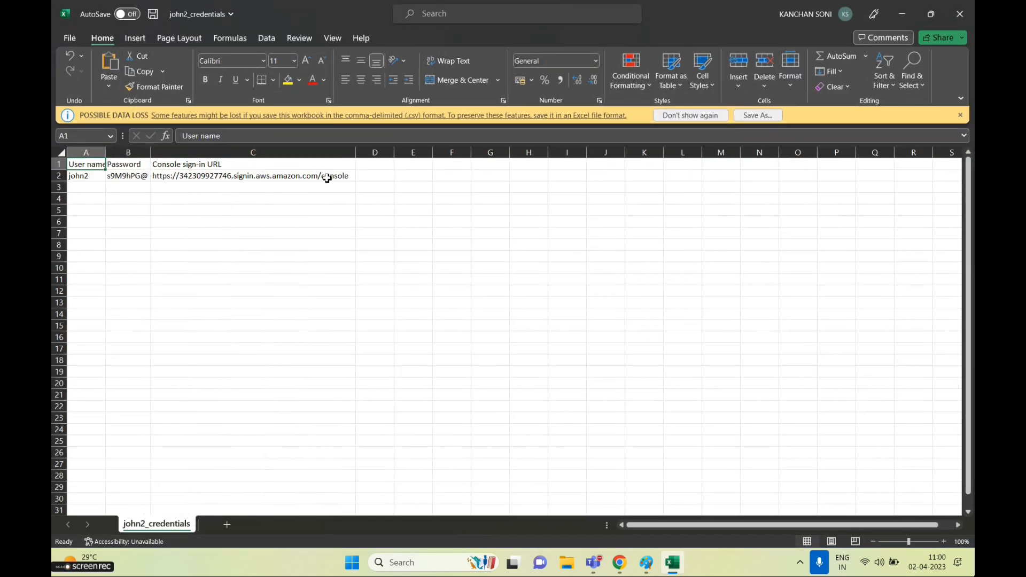
pyautogui.click(197, 179)
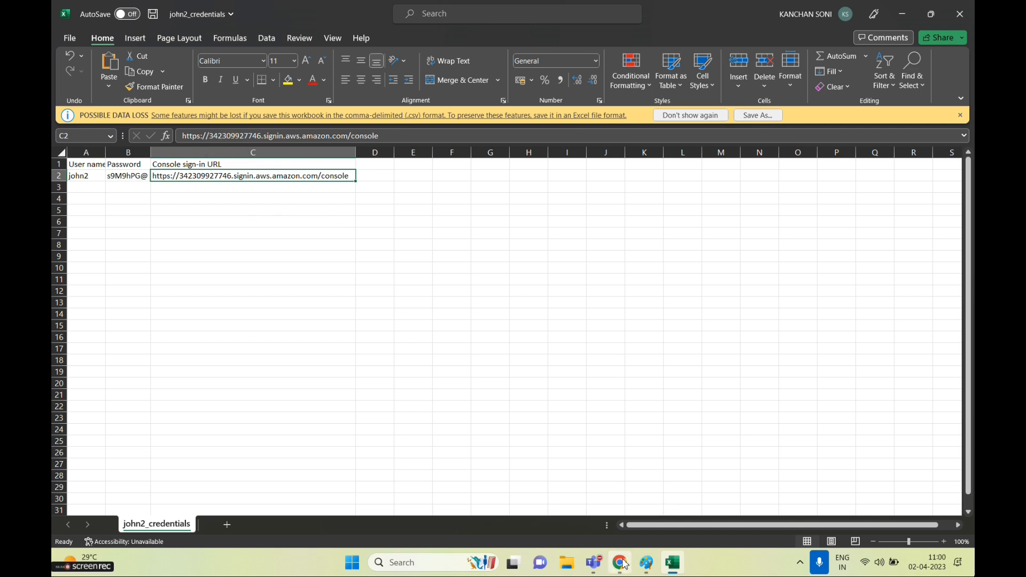
pyautogui.moveTo(620, 562)
pyautogui.click(618, 481)
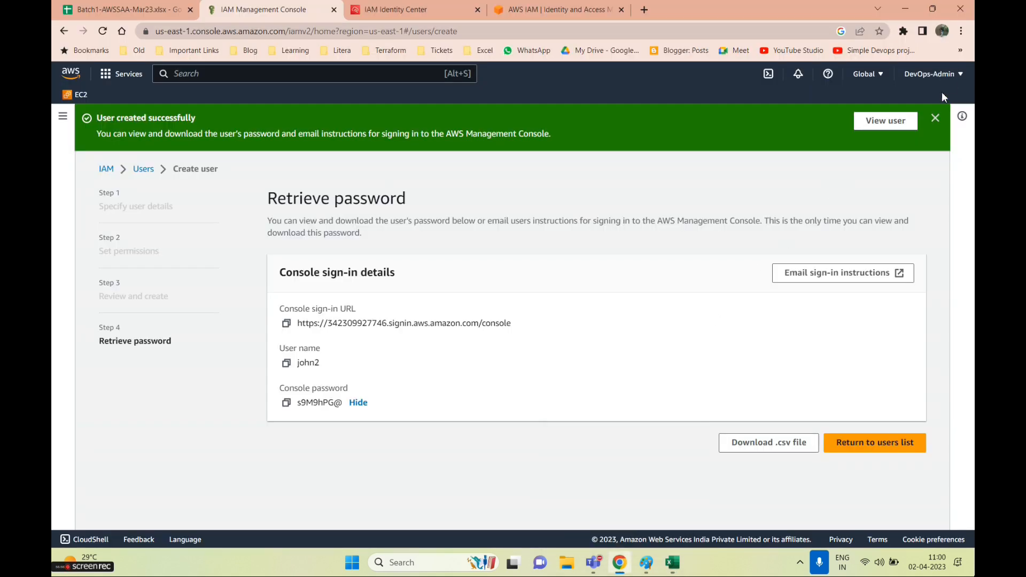
# Check the admin account menu and select the user name john2
pyautogui.click(945, 76)
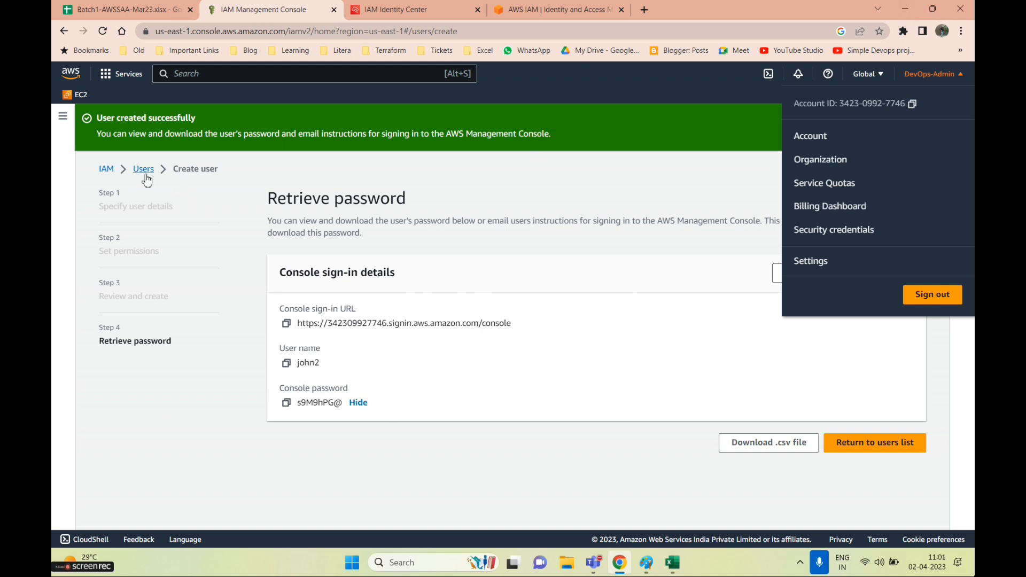
pyautogui.click(316, 367)
pyautogui.doubleClick(313, 364)
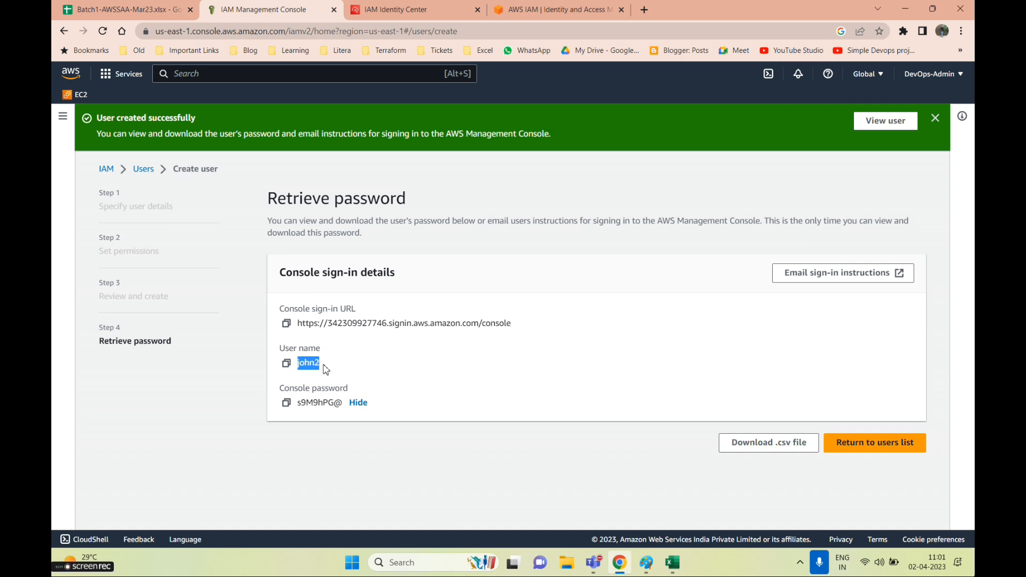
# Glance at the credentials spreadsheet, then open a new Chrome Incognito window
pyautogui.click(907, 8)
pyautogui.click(252, 245)
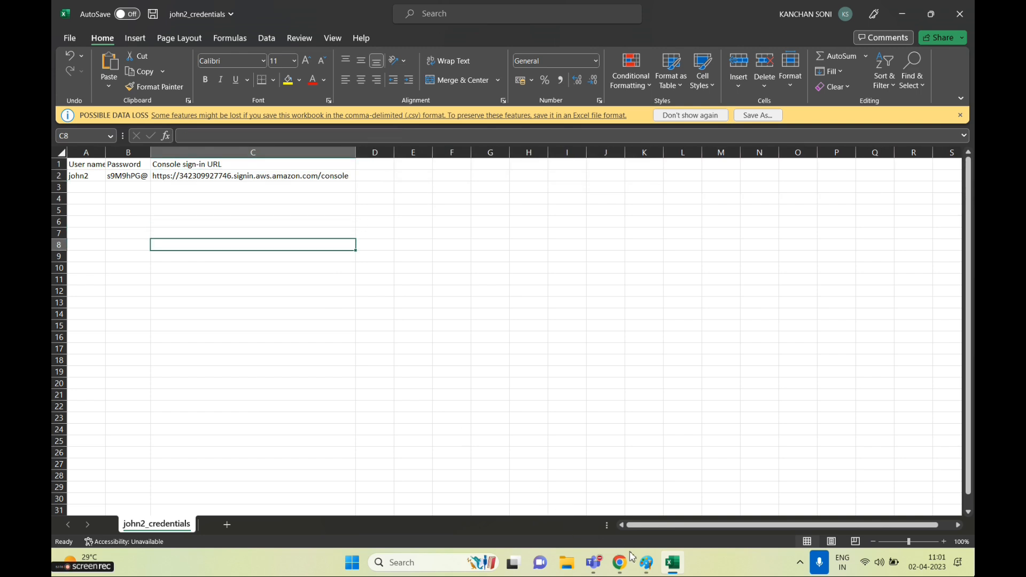
pyautogui.moveTo(624, 570)
pyautogui.click(634, 495)
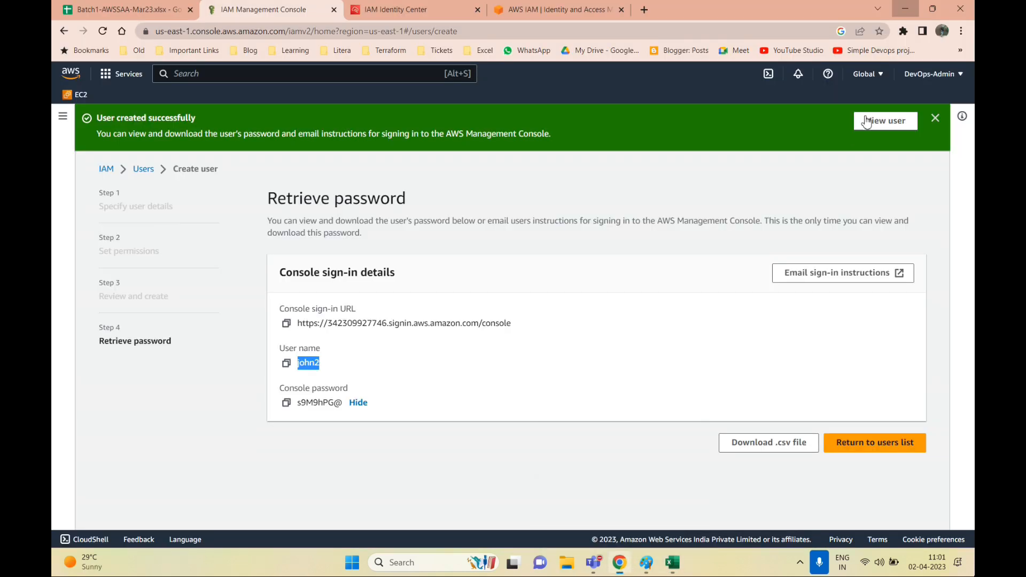
pyautogui.click(962, 31)
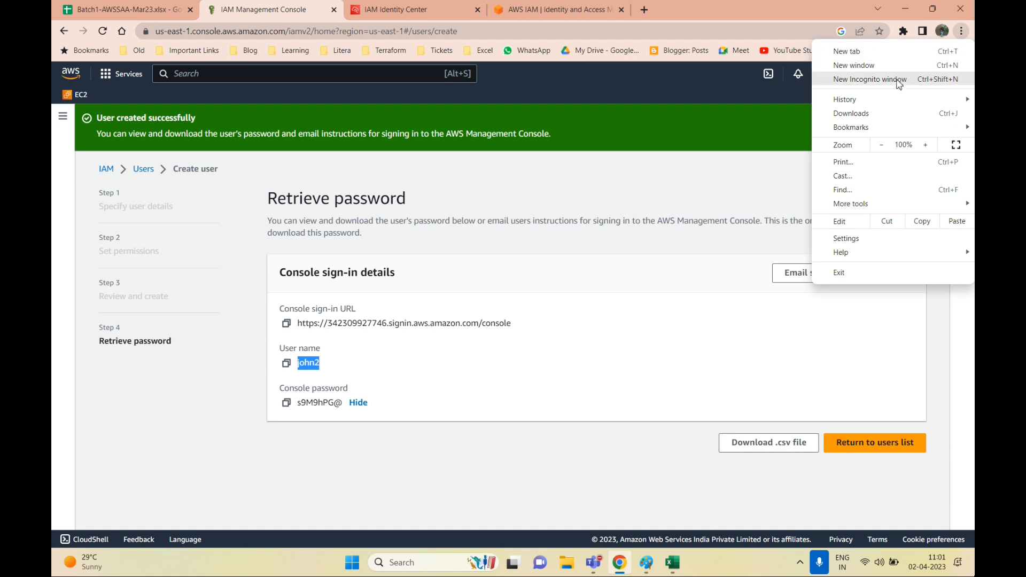
pyautogui.click(895, 83)
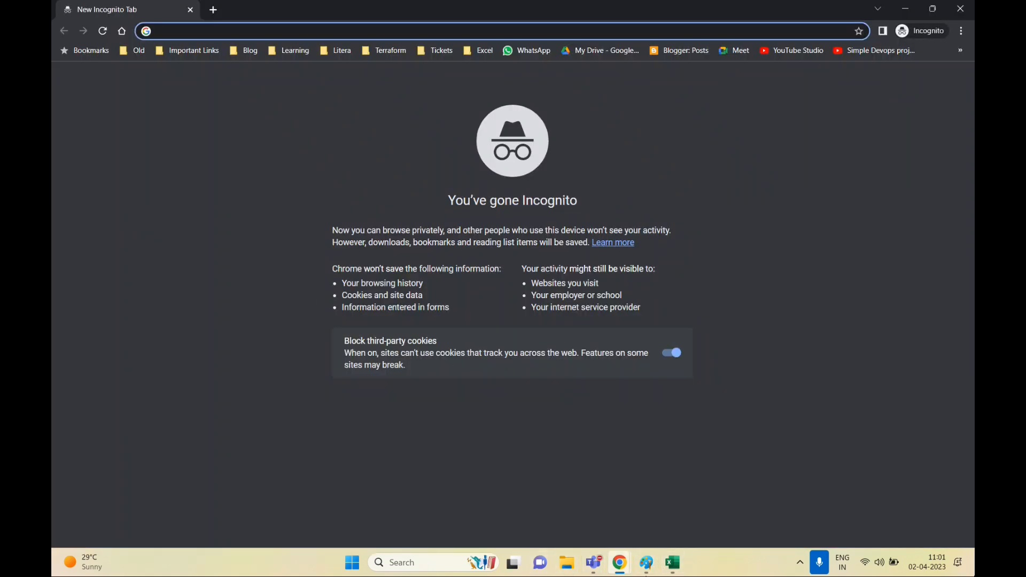
# Load the console sign-in URL from cell C2 in the Incognito window
pyautogui.click(672, 562)
pyautogui.click(208, 176)
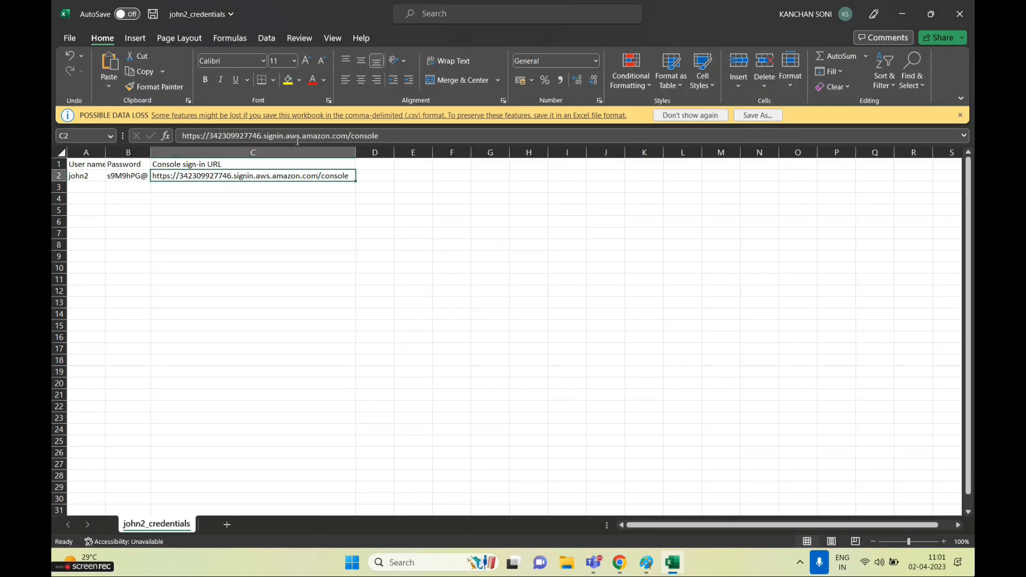
pyautogui.moveTo(388, 136); pyautogui.dragTo(75, 118)
pyautogui.hotkey('ctrl', 'c')
pyautogui.hotkey('alt', 'Tab')
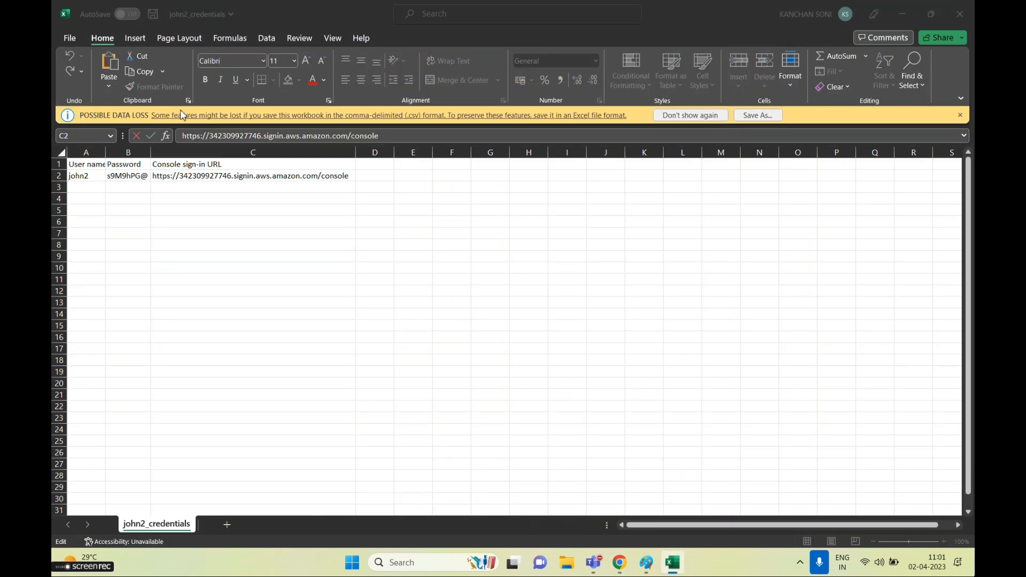
pyautogui.hotkey('ctrl', 'v')
pyautogui.press('Return')
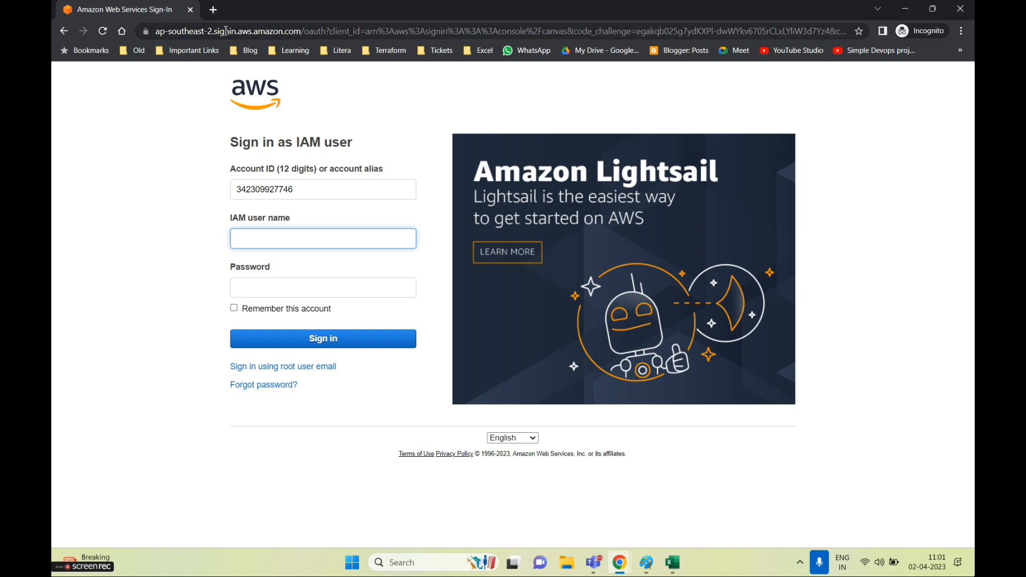
# Check the pre-filled account ID and enter john2 as the IAM user name
pyautogui.click(250, 144)
pyautogui.moveTo(251, 144); pyautogui.dragTo(377, 150)
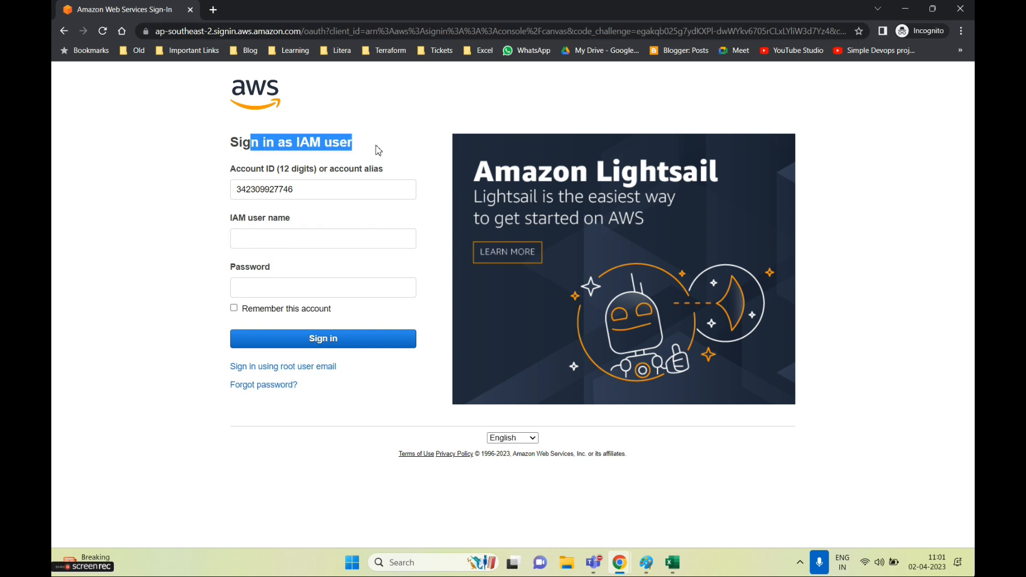
pyautogui.moveTo(324, 195); pyautogui.dragTo(220, 204)
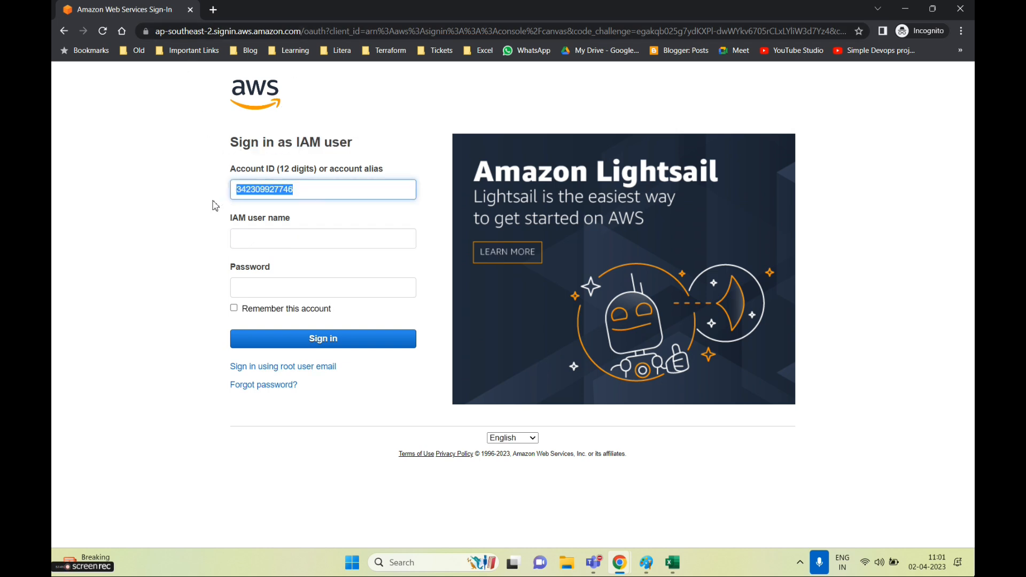
pyautogui.click(276, 243)
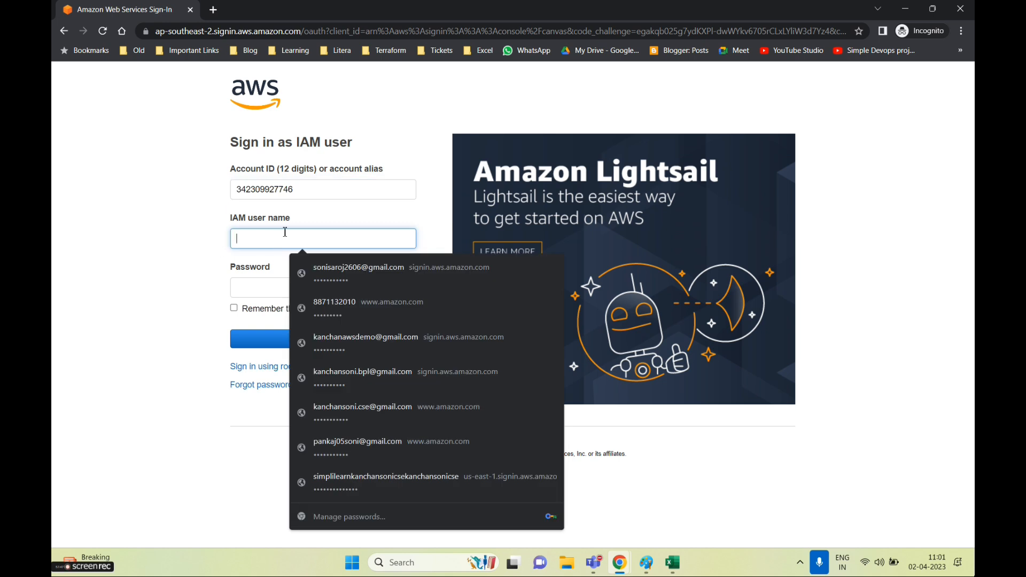
pyautogui.write('john2')
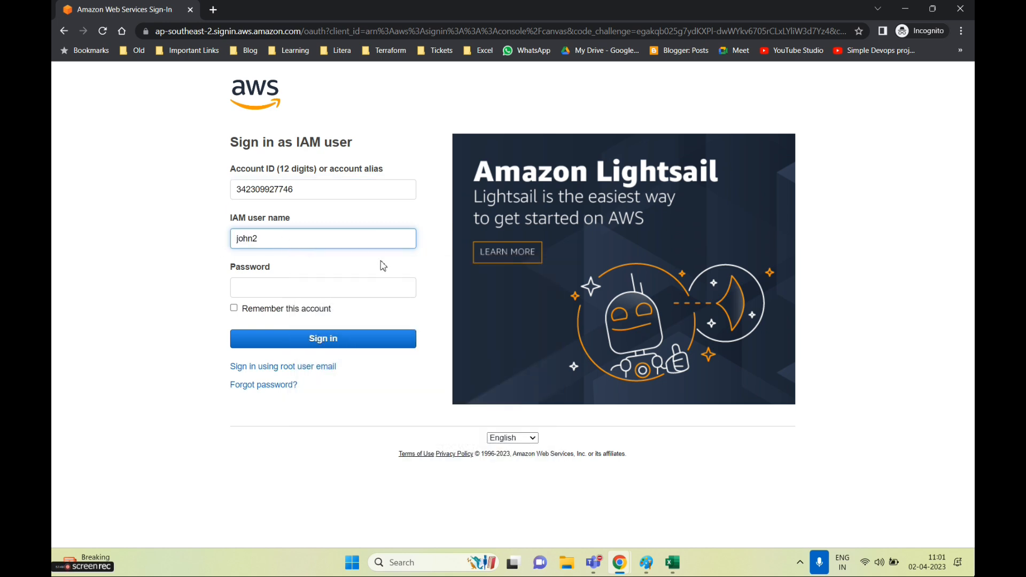
# Paste the password from cell B2 and sign in as john2
pyautogui.hotkey('alt', 'Tab')
pyautogui.click(124, 176)
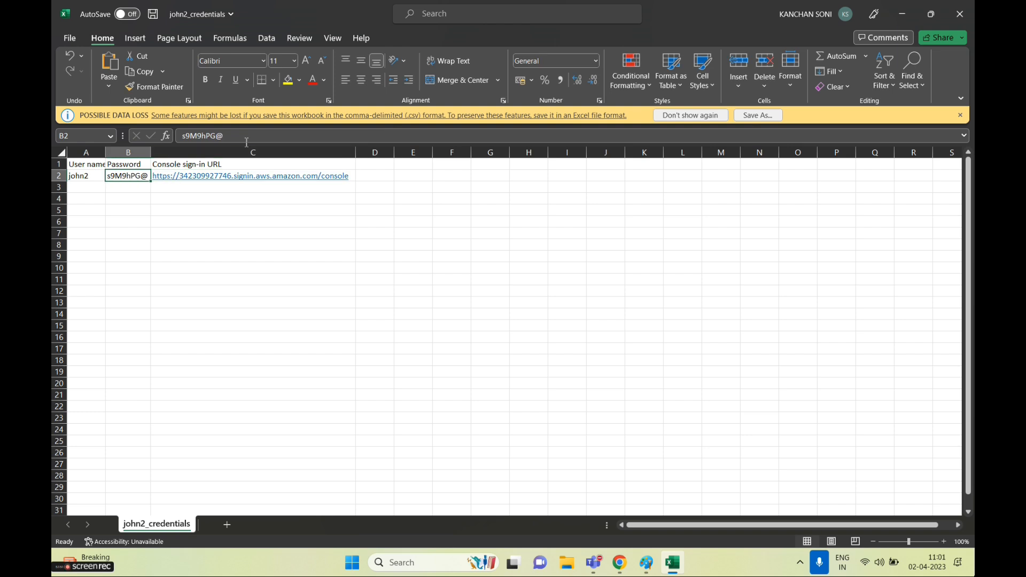
pyautogui.hotkey('ctrl', 'c')
pyautogui.hotkey('alt', 'Tab')
pyautogui.click(291, 286)
pyautogui.hotkey('ctrl', 'v')
pyautogui.click(267, 335)
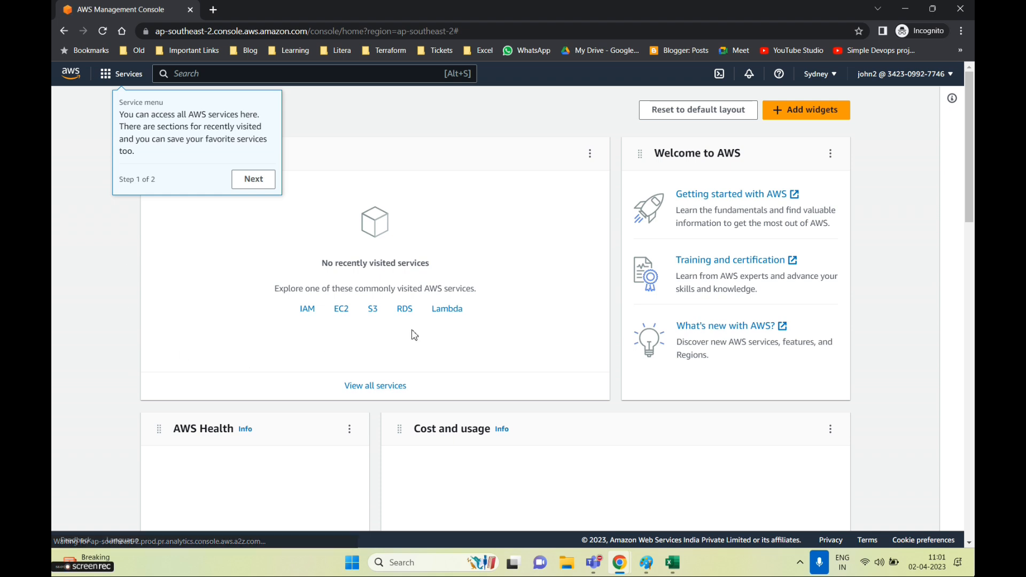
# Dismiss the console welcome tour and confirm the signed-in user in the account menu
pyautogui.click(253, 179)
pyautogui.click(609, 150)
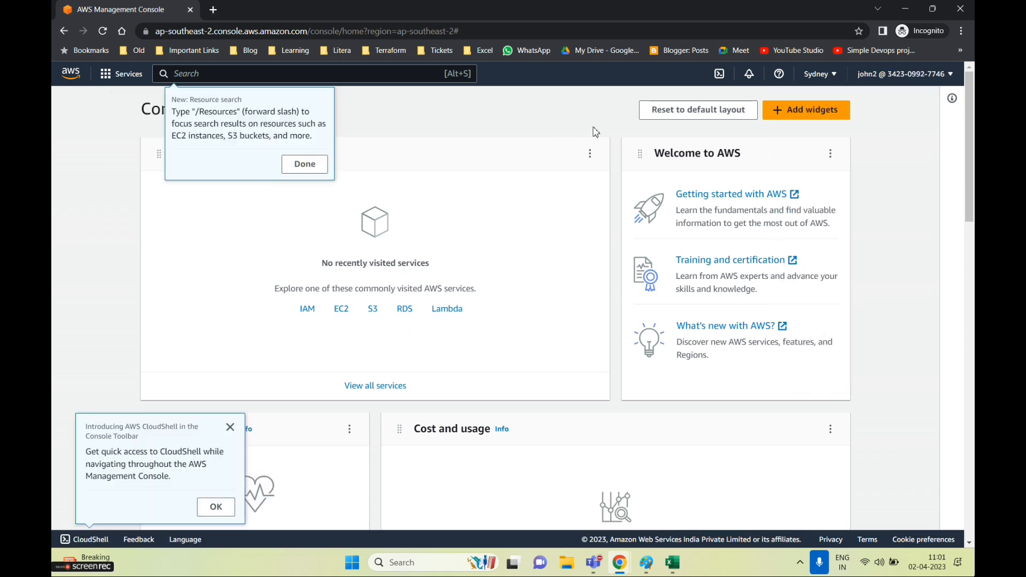
pyautogui.click(904, 80)
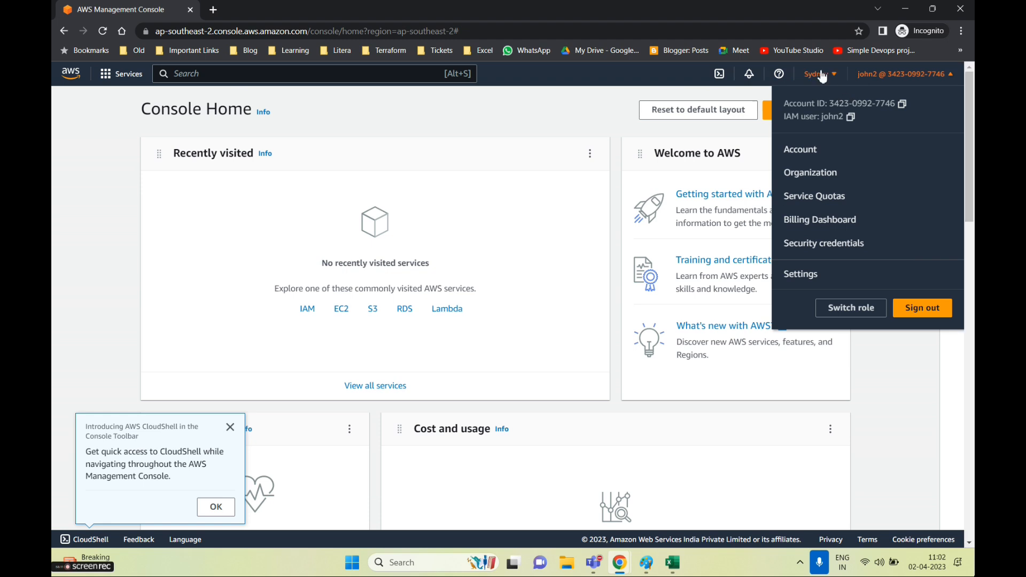
# Switch the region from Sydney to US East (N. Virginia) and open EC2
pyautogui.click(845, 75)
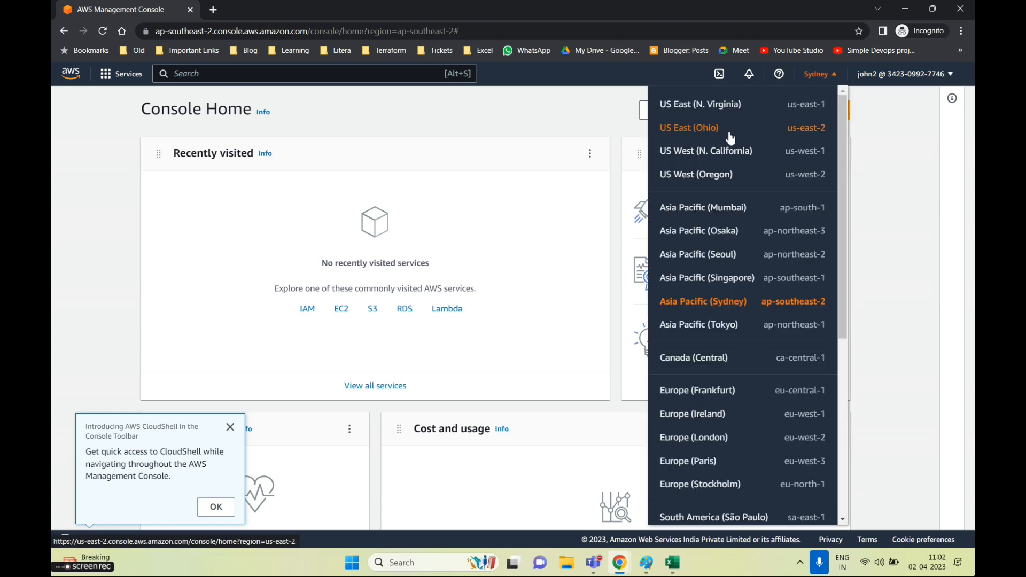
pyautogui.scroll(-3, 749, 443)
pyautogui.scroll(3, 716, 267)
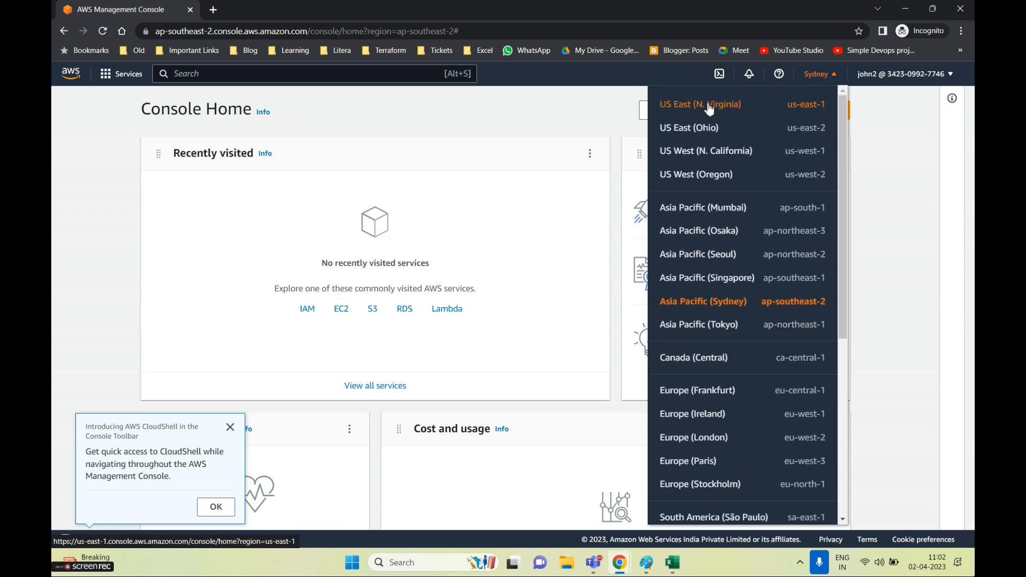
pyautogui.click(709, 109)
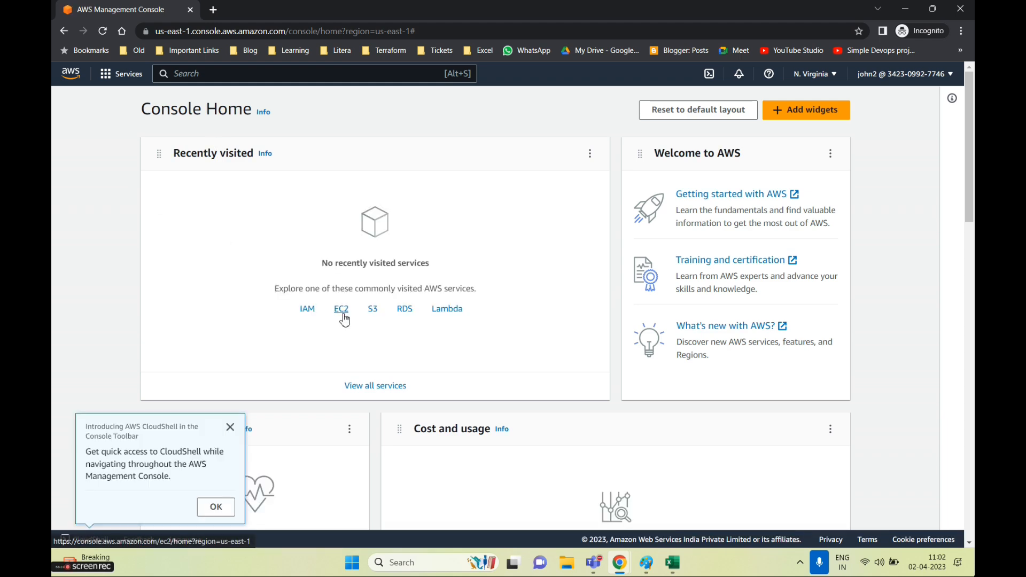
pyautogui.click(345, 315)
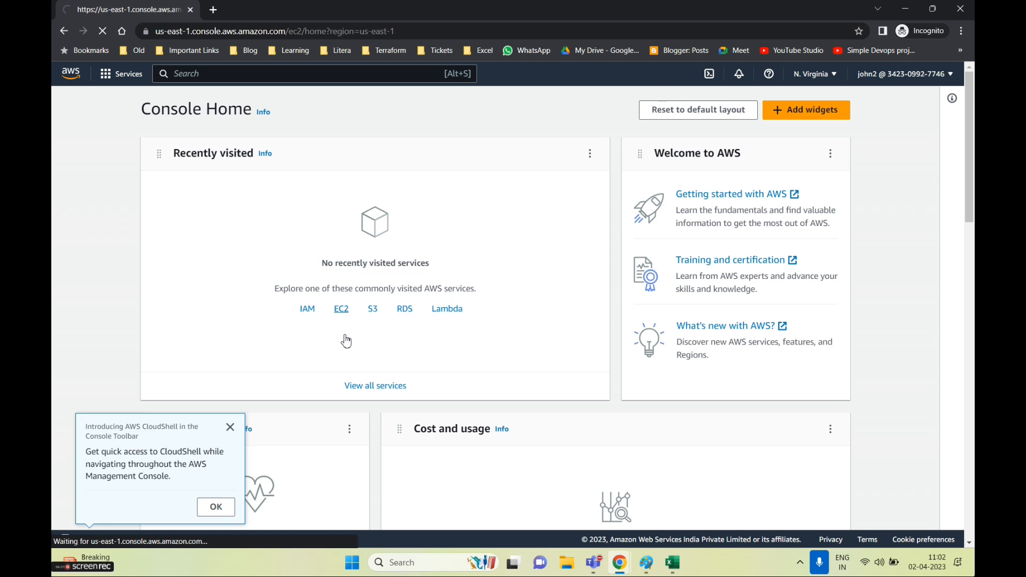
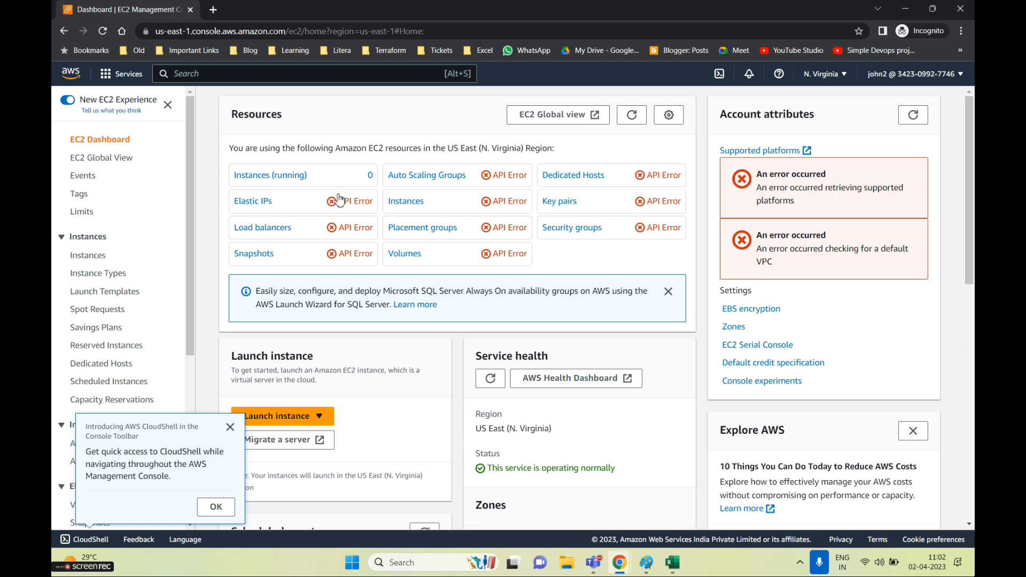
# Open S3 from the console search and start creating a new bucket
pyautogui.write('s3')
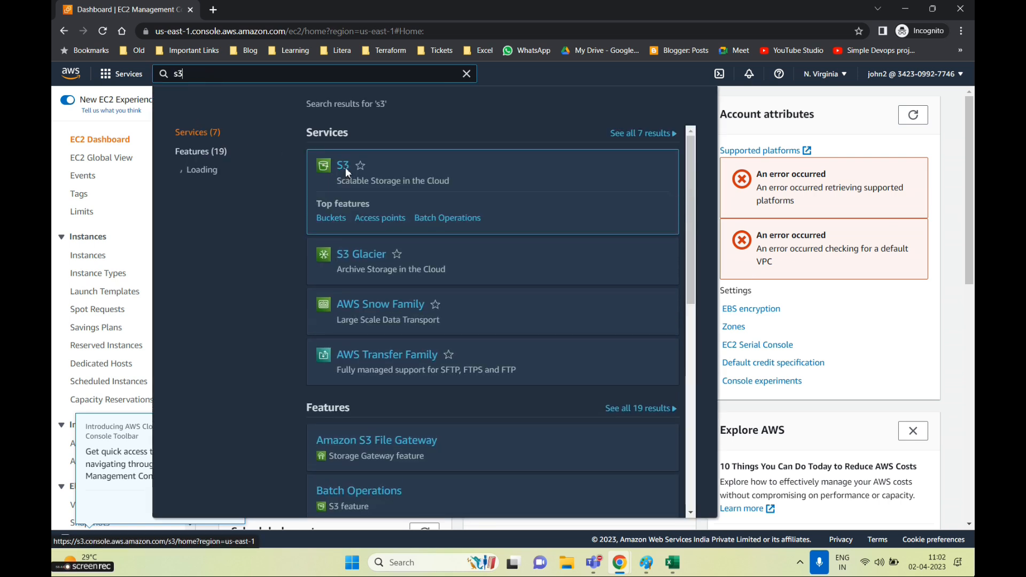
pyautogui.click(344, 166)
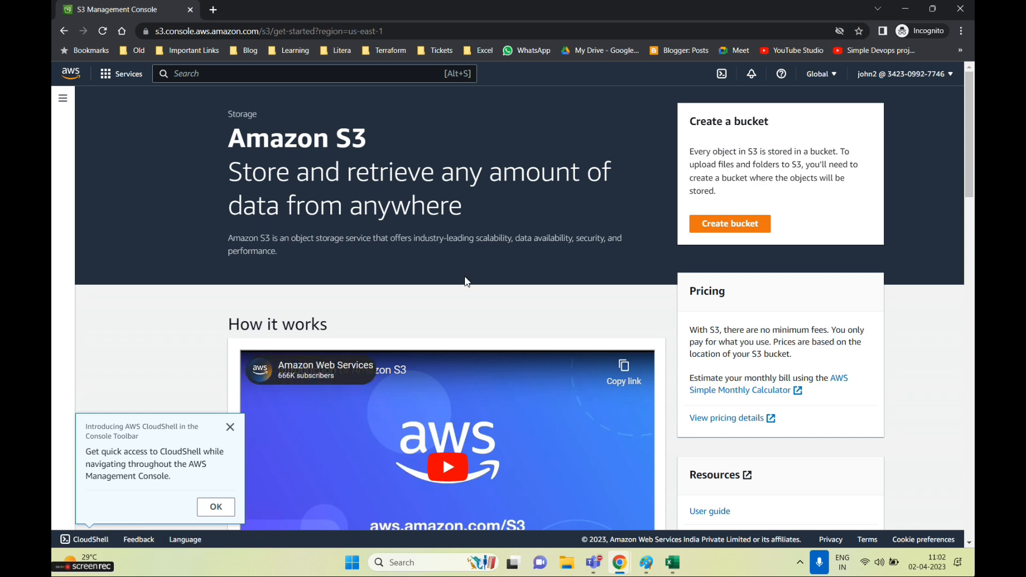
pyautogui.click(730, 223)
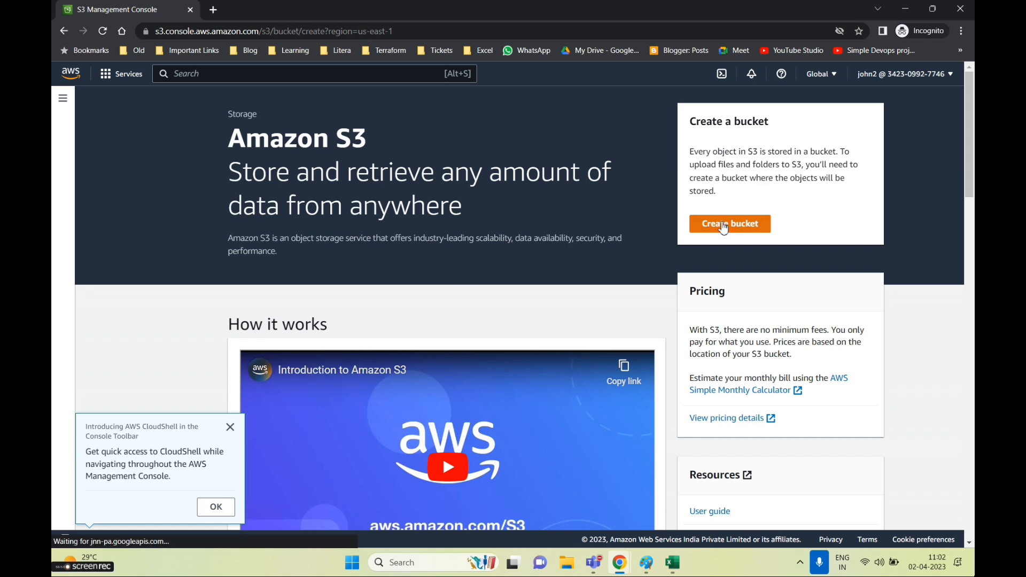
# Name the bucket john-demo1234, keep the default settings, and create it
pyautogui.click(246, 247)
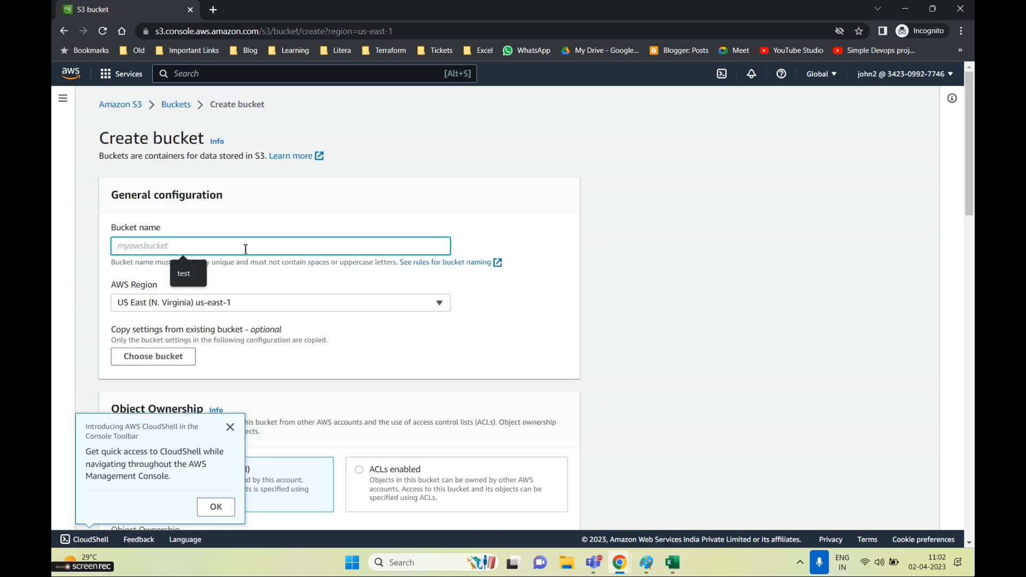
pyautogui.write('john-demo')
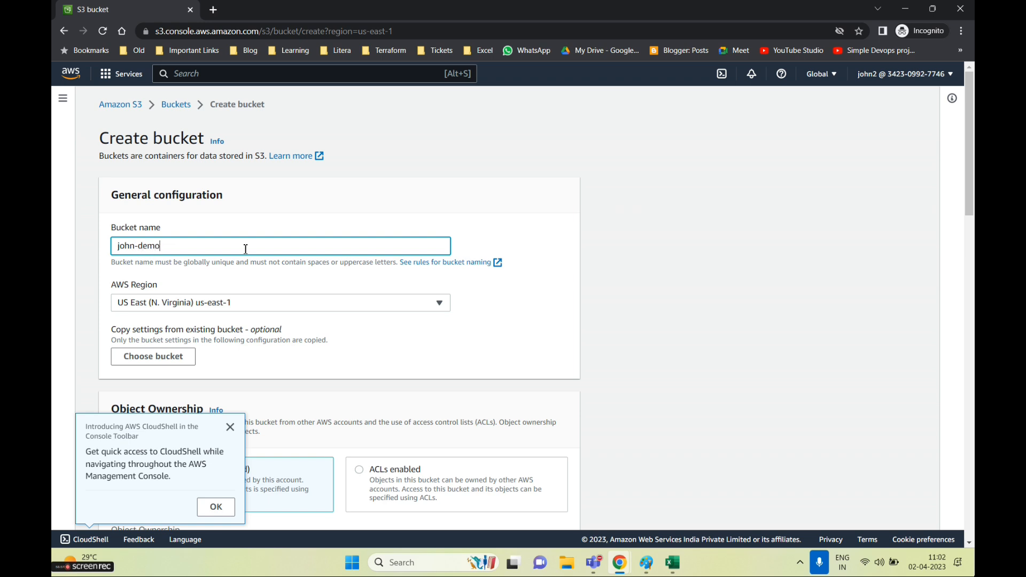
pyautogui.press('Tab')
pyautogui.scroll(-7, 267, 198)
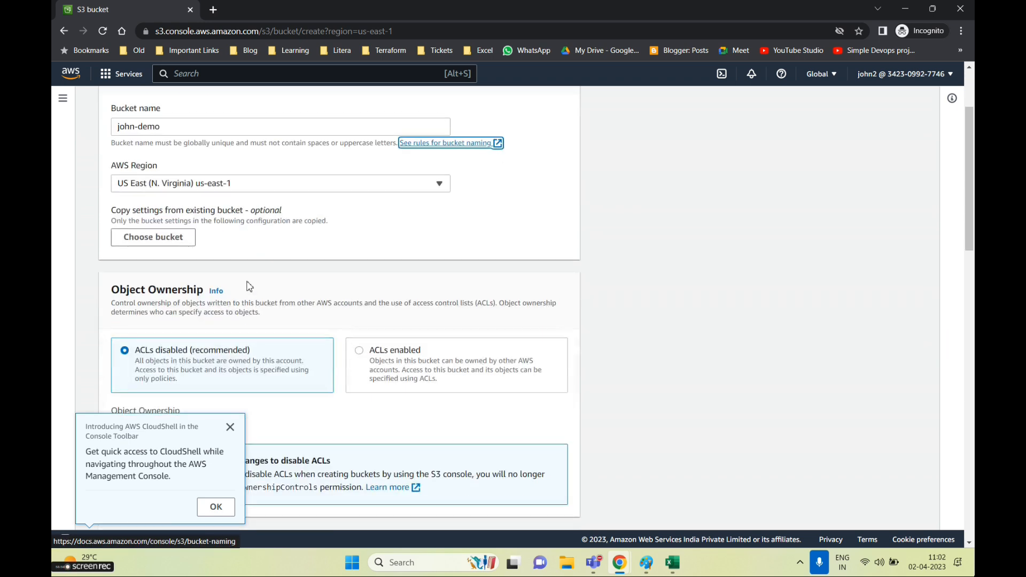
pyautogui.scroll(-10, 583, 289)
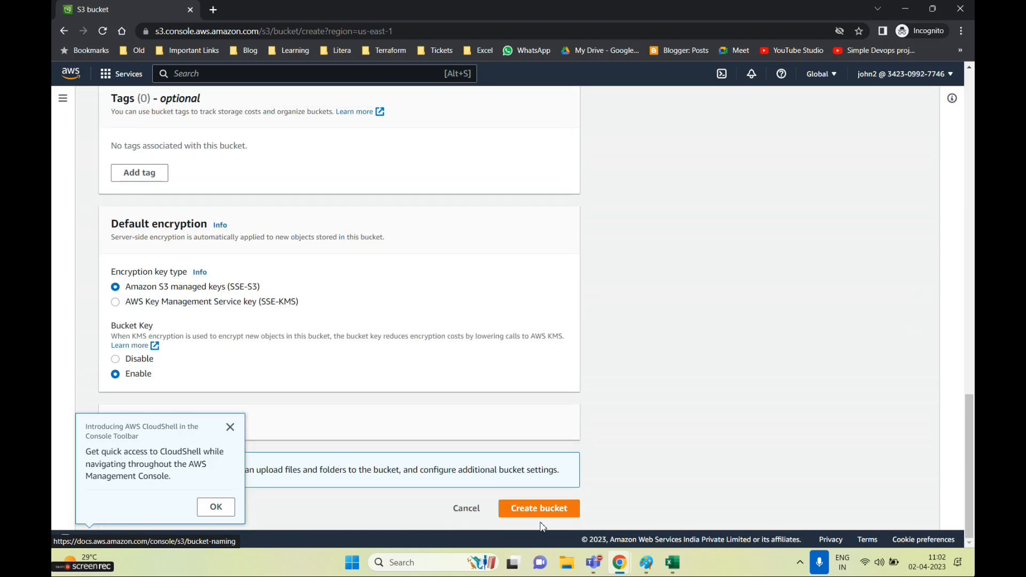
pyautogui.click(200, 514)
pyautogui.scroll(15, 338, 396)
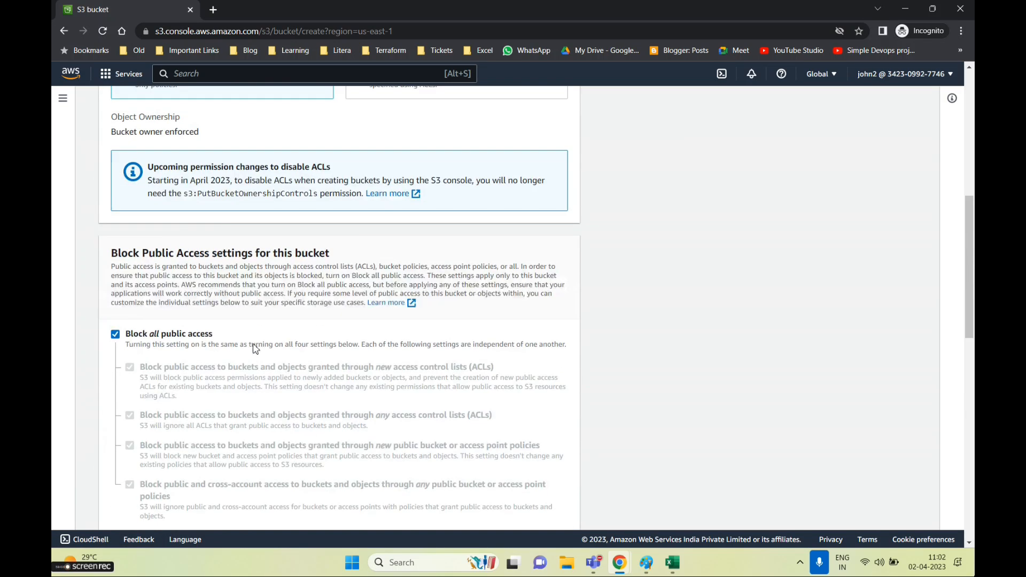
pyautogui.click(208, 246)
pyautogui.write('1234')
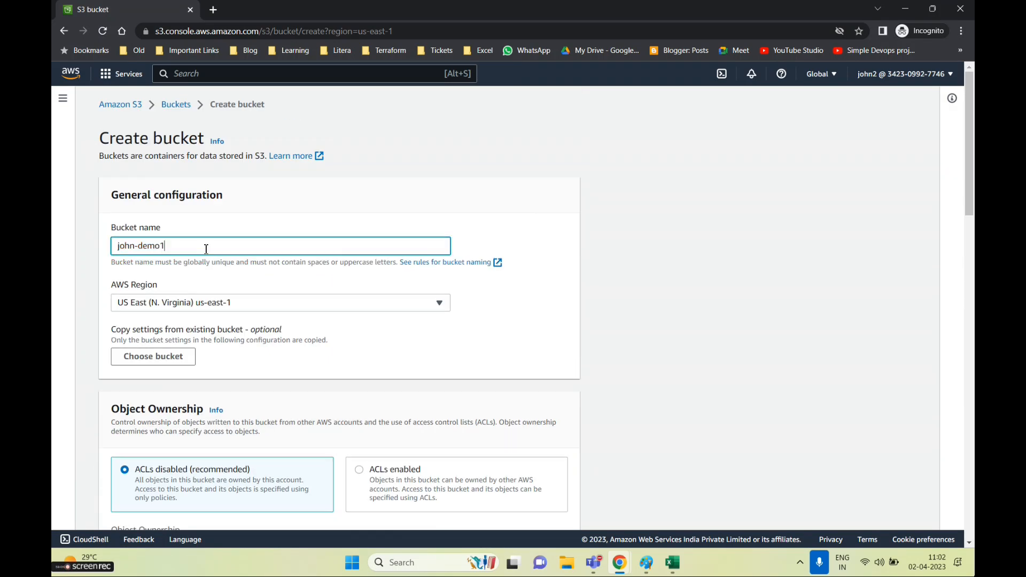
pyautogui.scroll(-6, 612, 475)
pyautogui.scroll(-10, 612, 474)
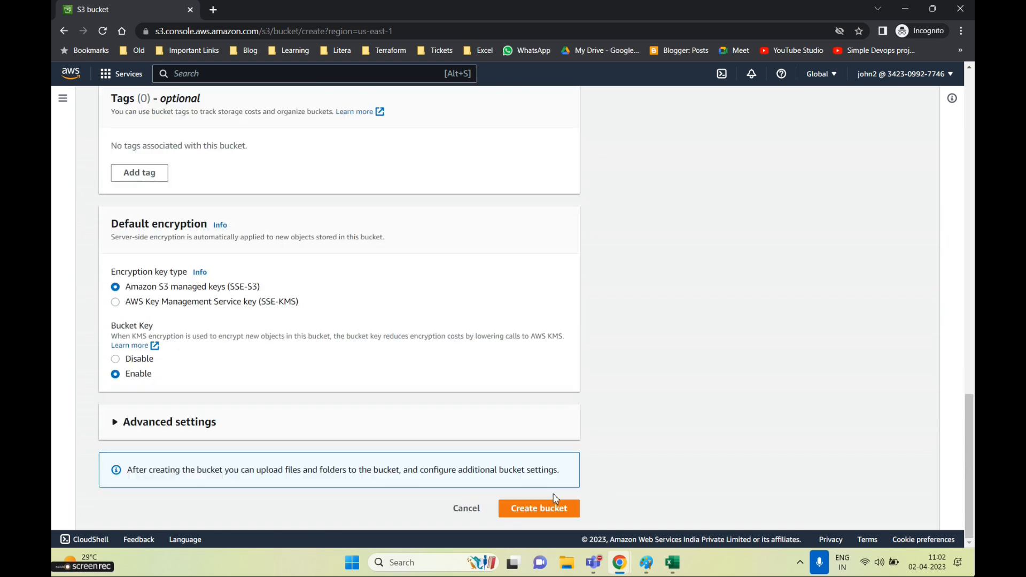
pyautogui.click(527, 510)
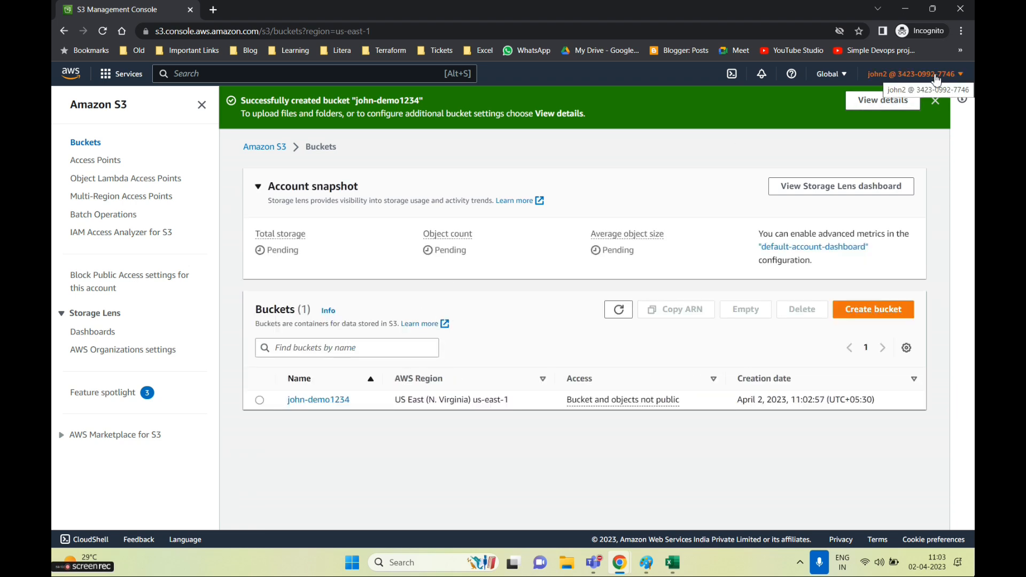
# In the admin account's window, open S3 and select the john-demo1234 bucket
pyautogui.click(618, 561)
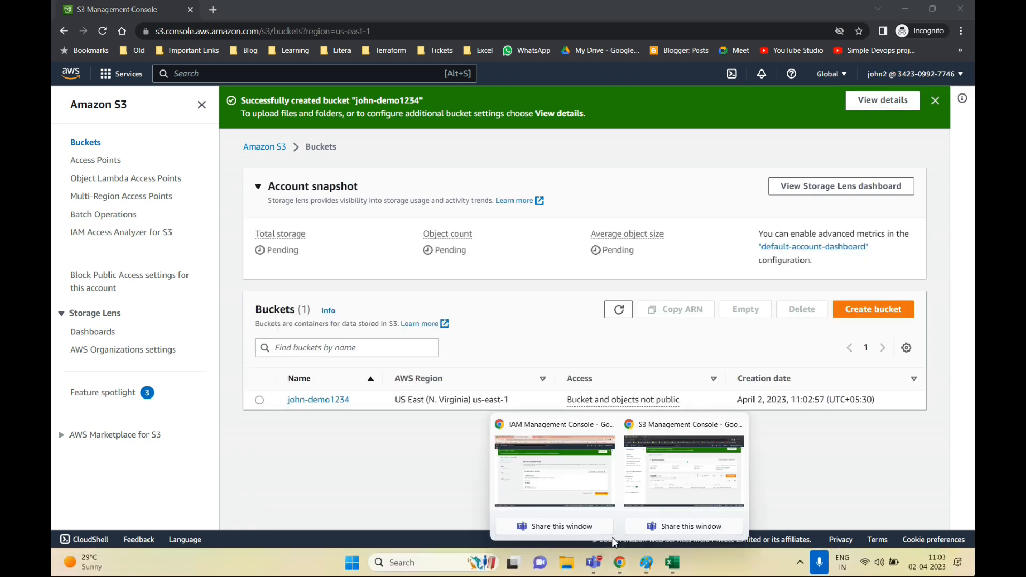
pyautogui.click(604, 424)
pyautogui.click(217, 71)
pyautogui.write('s3')
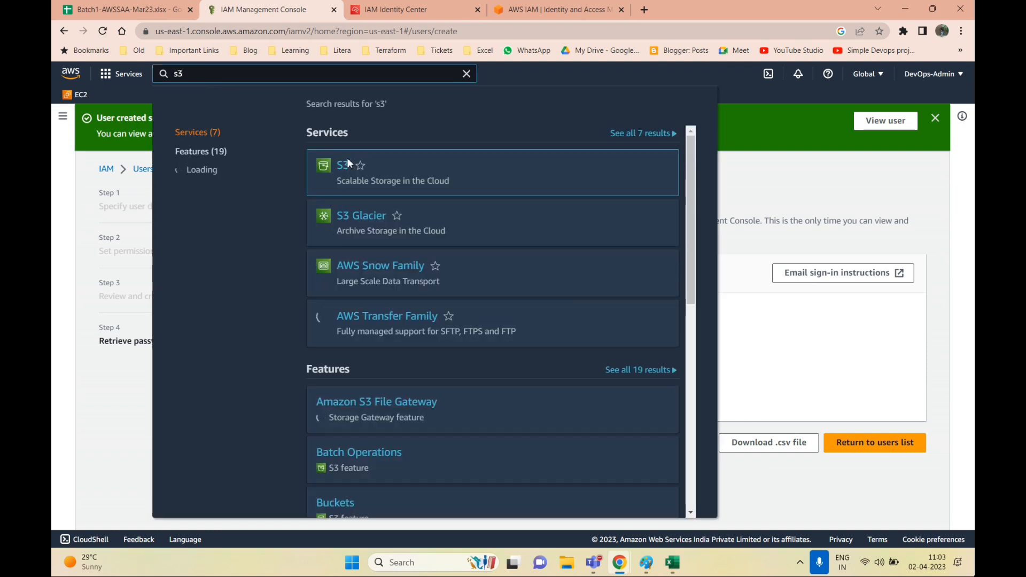
pyautogui.click(367, 238)
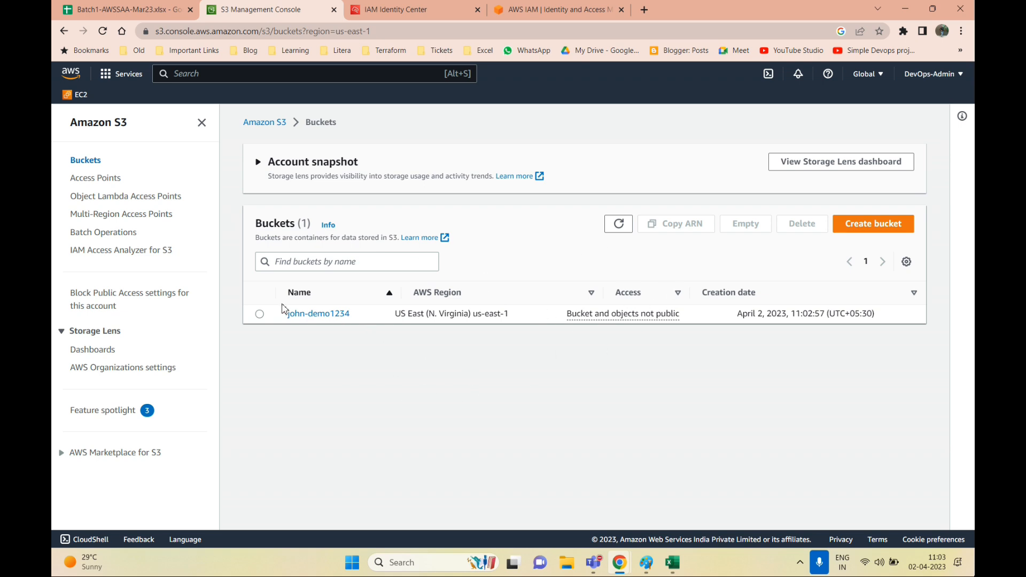
pyautogui.click(259, 314)
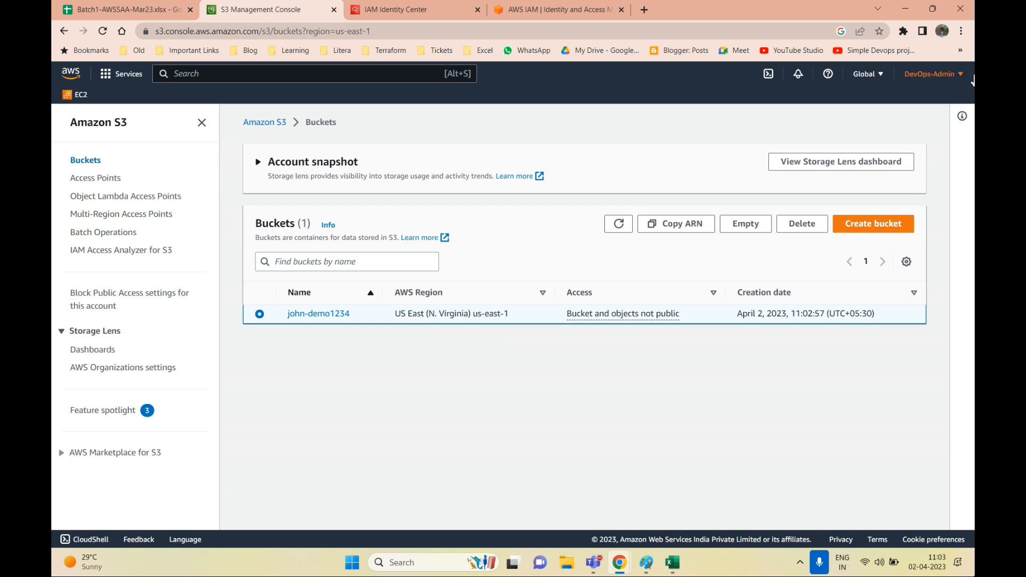
# Back in the user's incognito window, dismiss the bucket created notice
pyautogui.click(621, 563)
pyautogui.moveTo(620, 563)
pyautogui.click(685, 481)
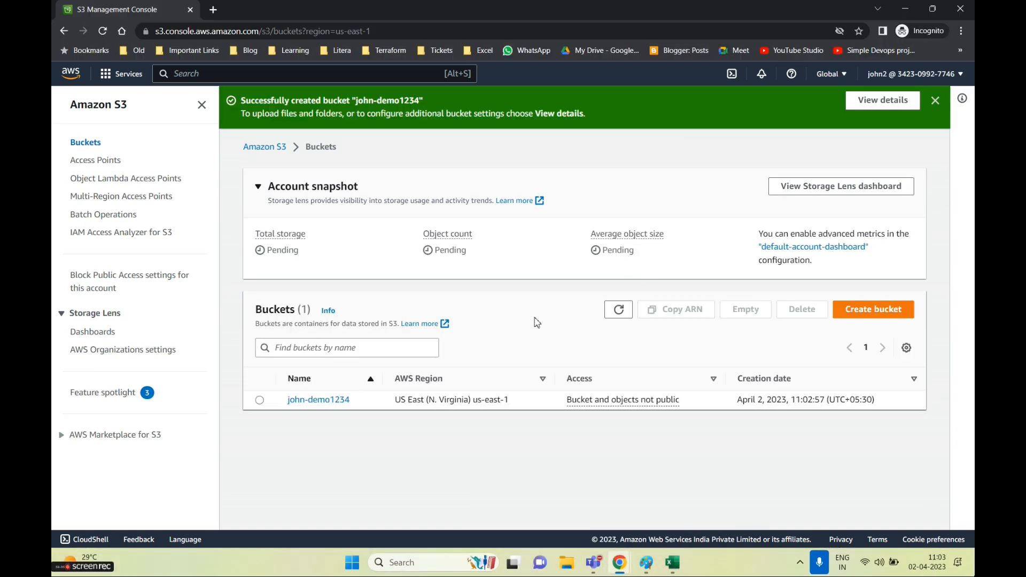
pyautogui.click(934, 101)
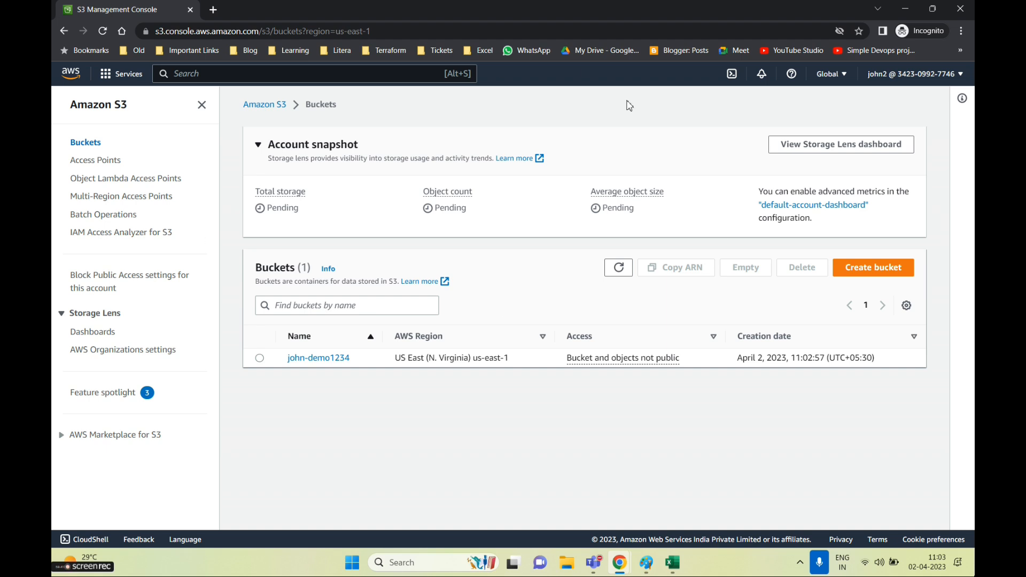
# Delete john-demo1234 by pasting its name as confirmation, then dismiss the success notice
pyautogui.click(260, 359)
pyautogui.click(802, 267)
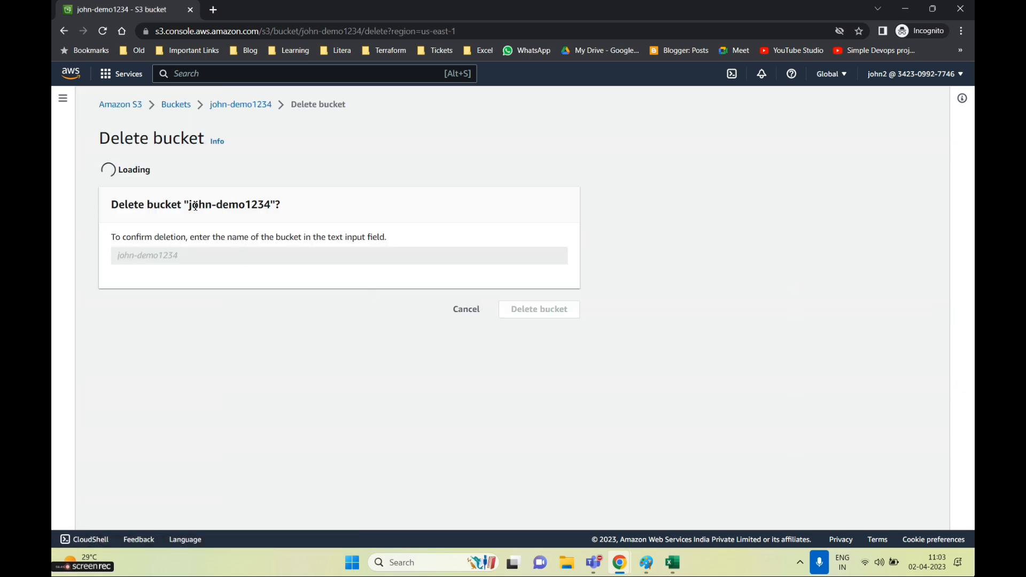
pyautogui.moveTo(189, 311); pyautogui.dragTo(277, 313)
pyautogui.hotkey('ctrl', 'c')
pyautogui.click(278, 312)
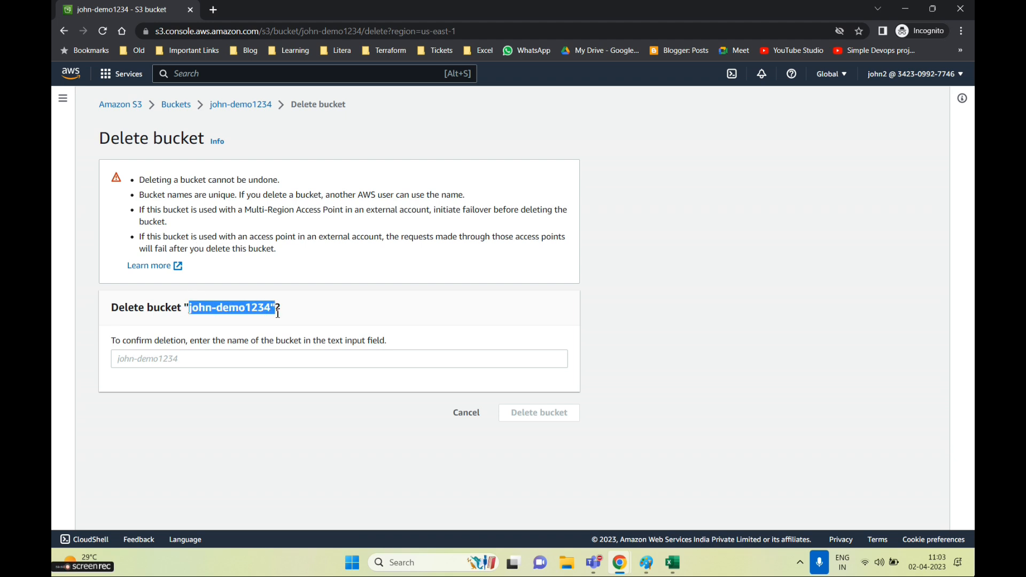
pyautogui.click(214, 359)
pyautogui.hotkey('ctrl', 'v')
pyautogui.click(540, 413)
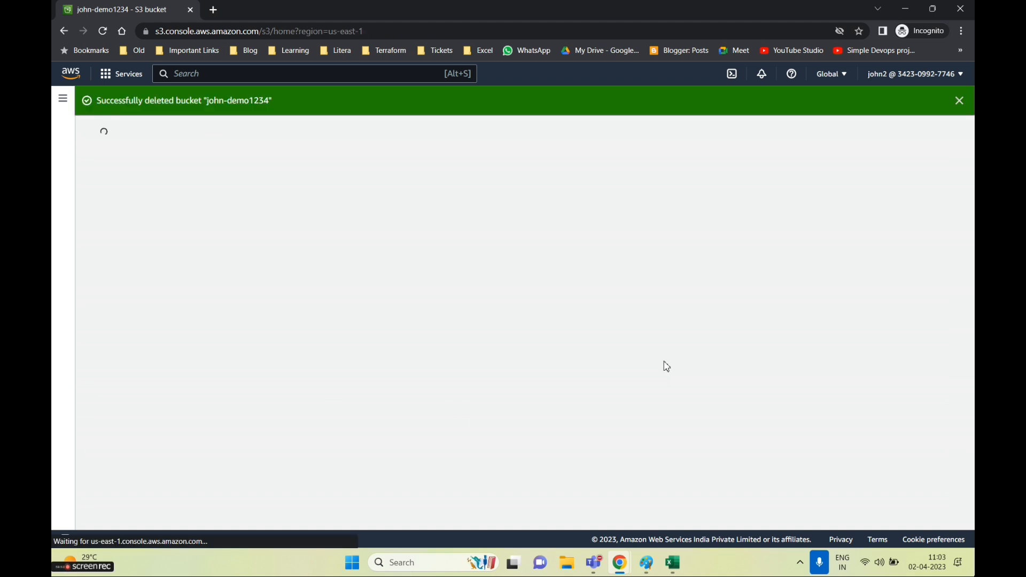
pyautogui.click(959, 101)
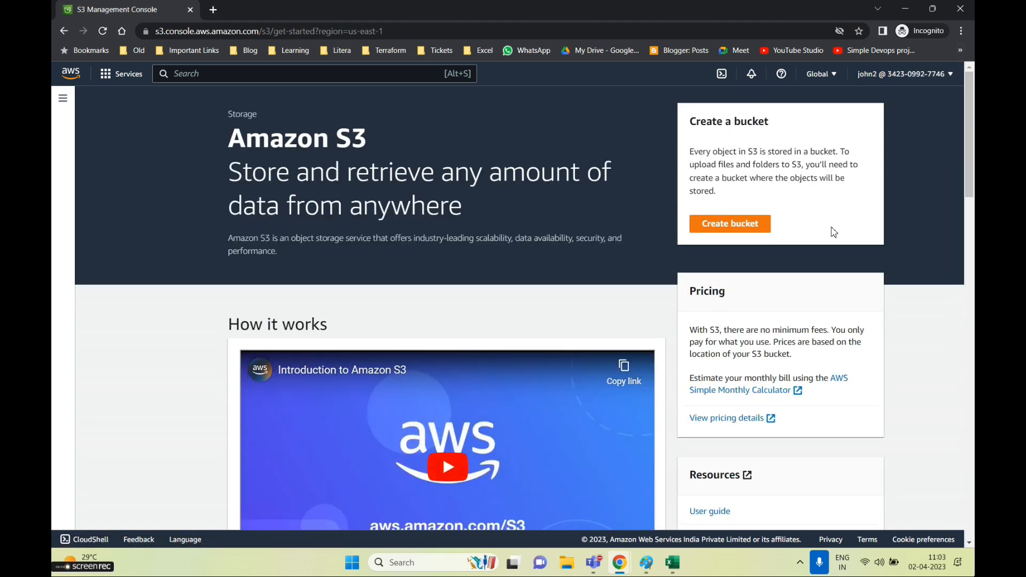
# In the admin S3 window, search for IAM and open its list of users
pyautogui.moveTo(619, 562)
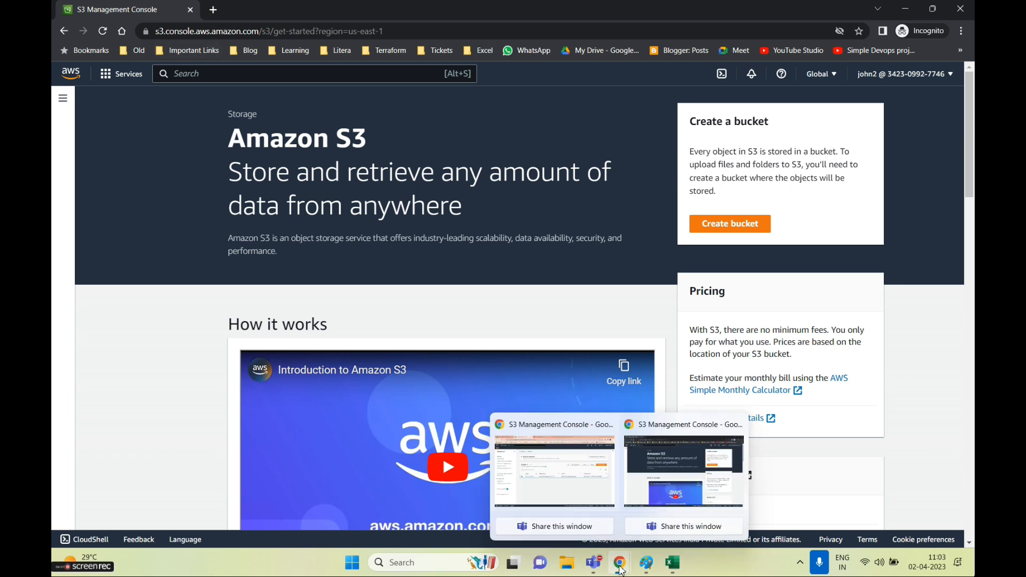
pyautogui.click(592, 483)
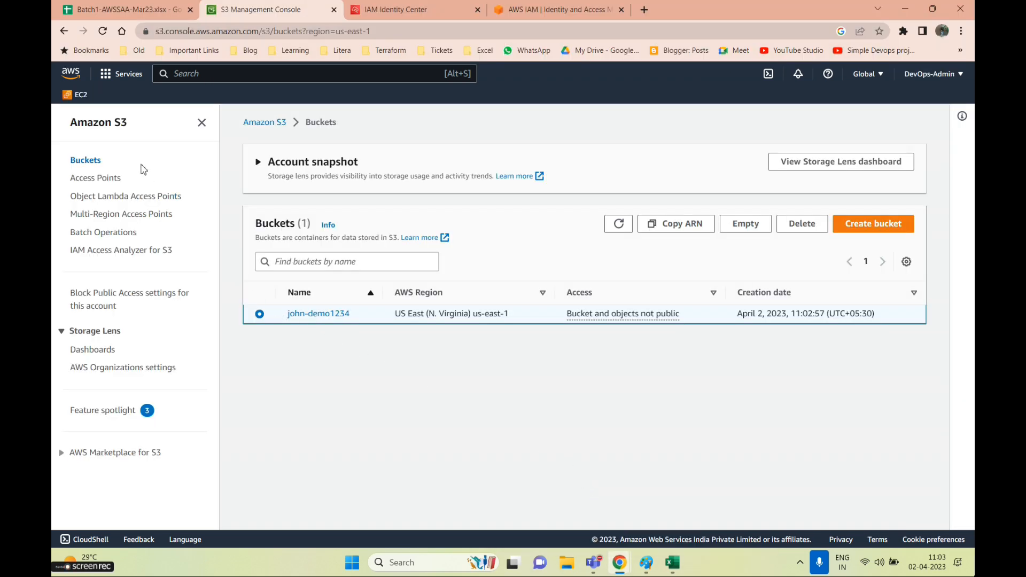
pyautogui.click(178, 79)
pyautogui.write('users')
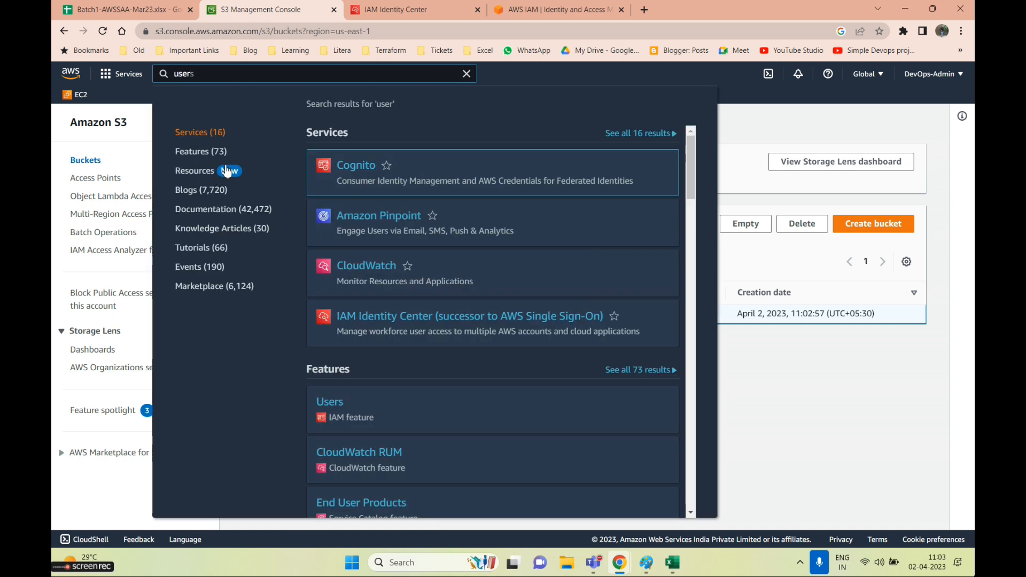
pyautogui.press('BackSpace')
pyautogui.press('BackSpace')
pyautogui.press('BackSpace')
pyautogui.write('iam')
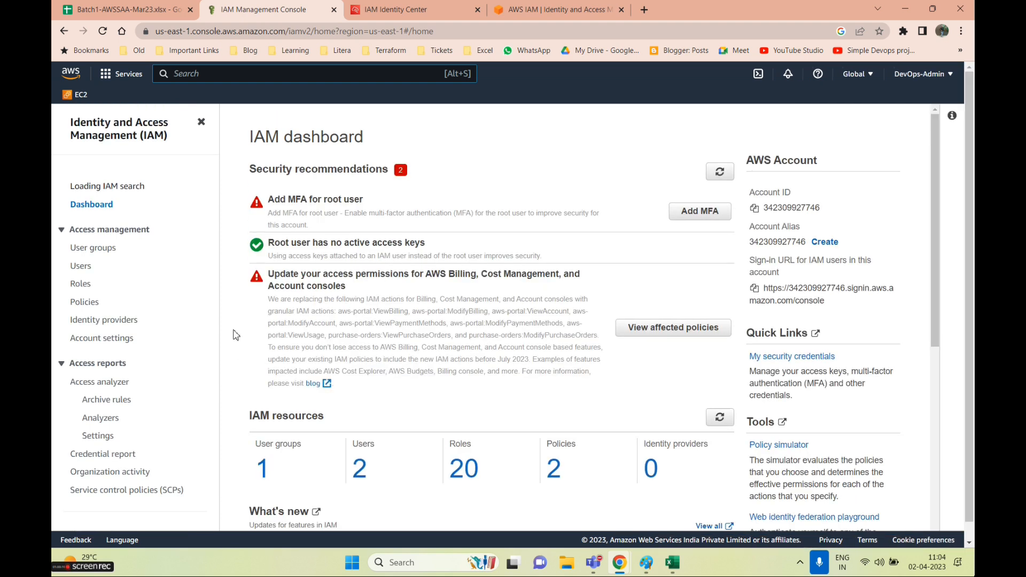
pyautogui.click(357, 471)
# Open the second IAM user's page and begin adding permissions by attaching policies directly
pyautogui.click(296, 283)
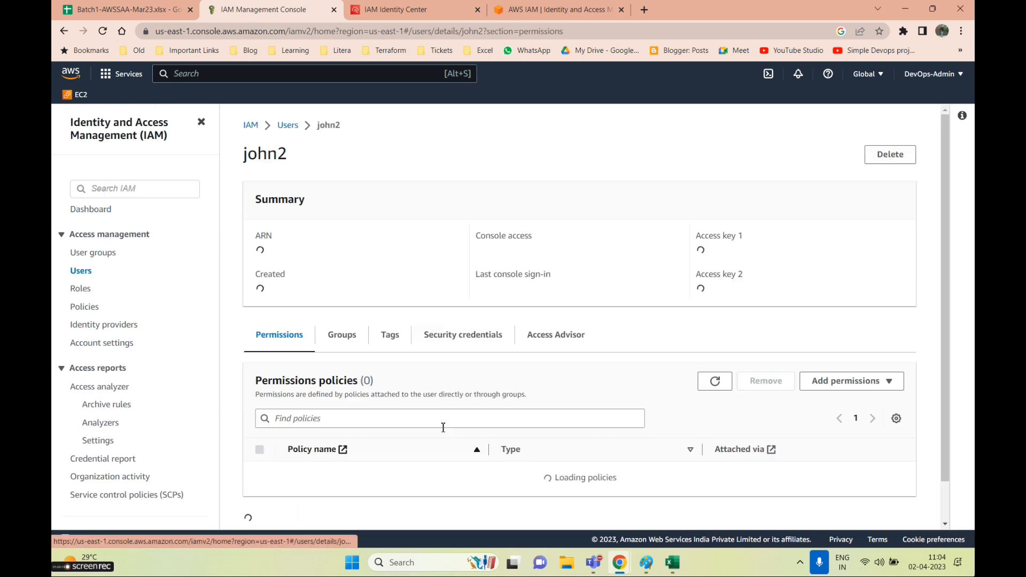
pyautogui.scroll(-3, 760, 354)
pyautogui.click(854, 205)
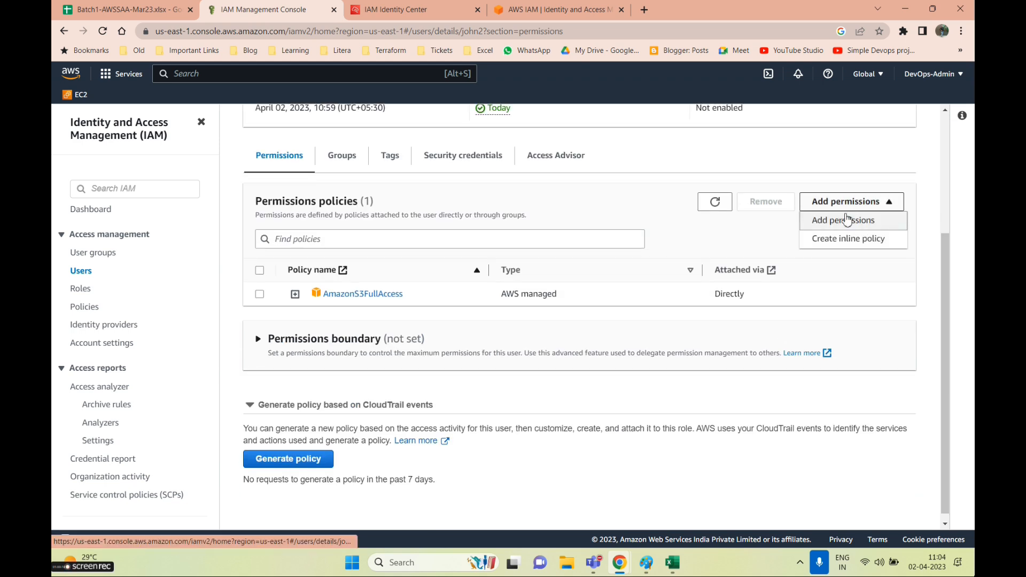
pyautogui.click(850, 221)
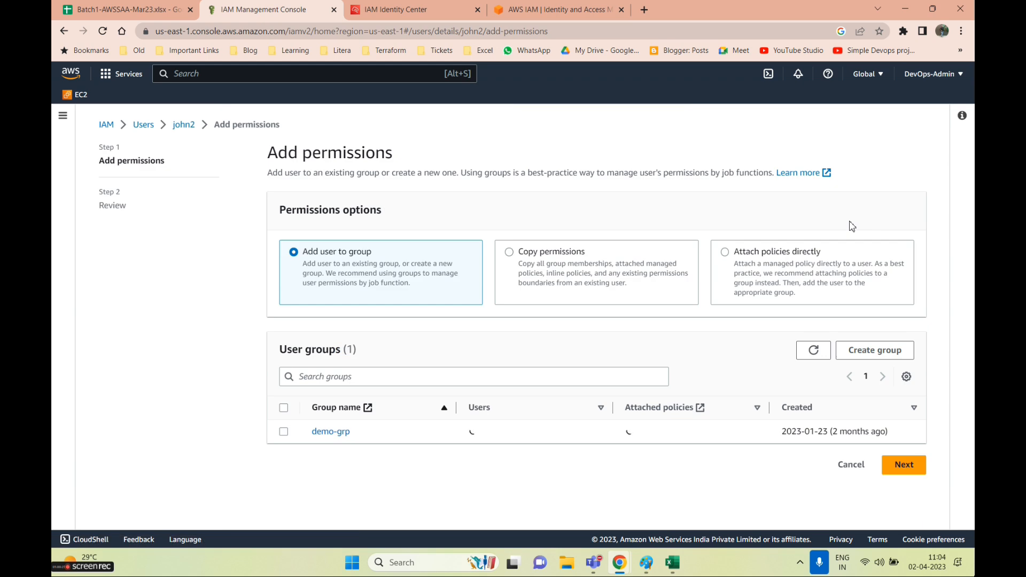
pyautogui.click(725, 252)
pyautogui.scroll(-1, 386, 418)
pyautogui.click(380, 372)
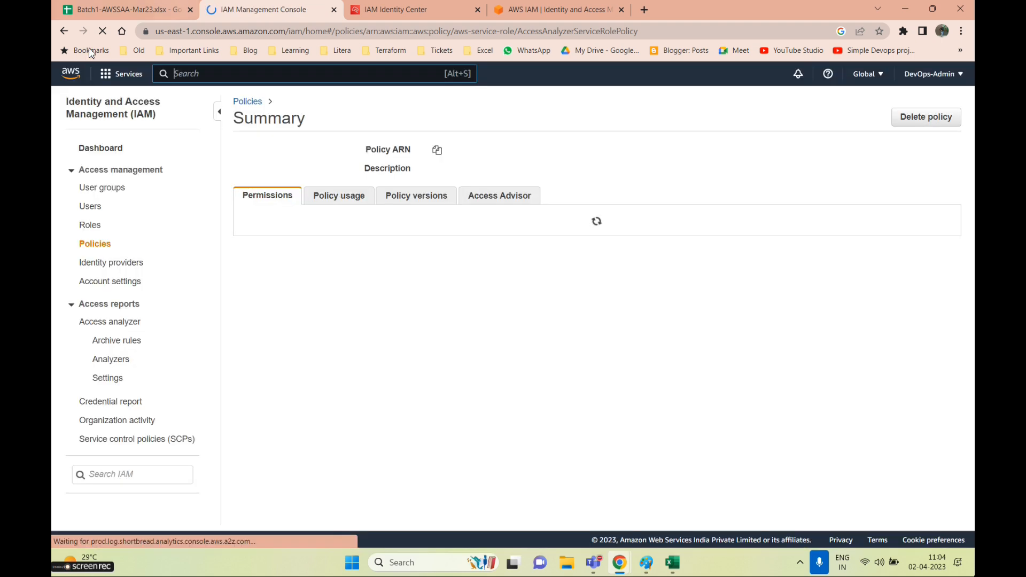
pyautogui.click(64, 32)
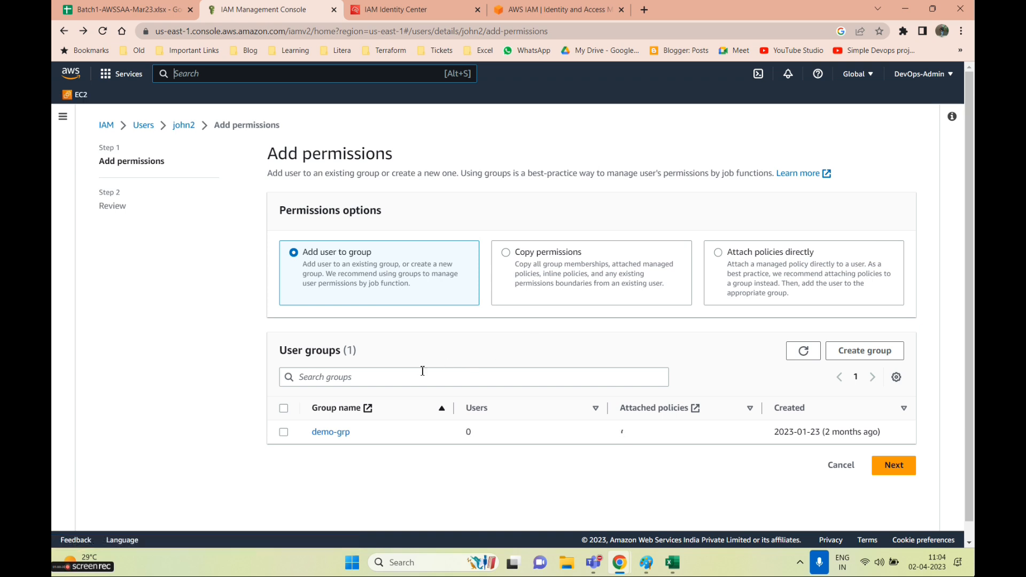
# Filter policies by 'ec2', tick AmazonEC2FullAccess, and attach it to the user
pyautogui.click(805, 273)
pyautogui.click(433, 373)
pyautogui.write('ec2')
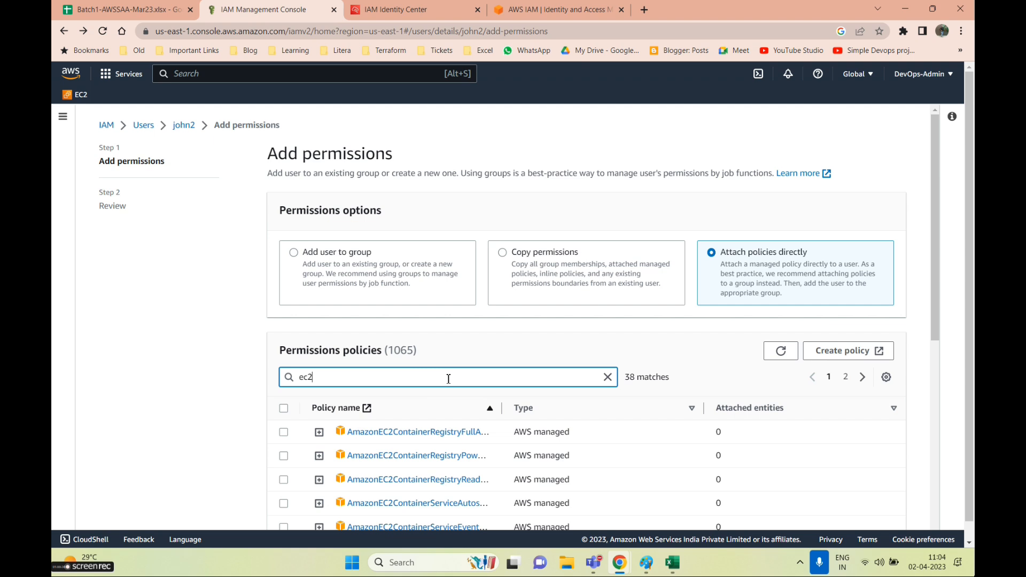
pyautogui.scroll(-5, 447, 374)
pyautogui.click(288, 301)
pyautogui.scroll(-4, 769, 410)
pyautogui.click(886, 509)
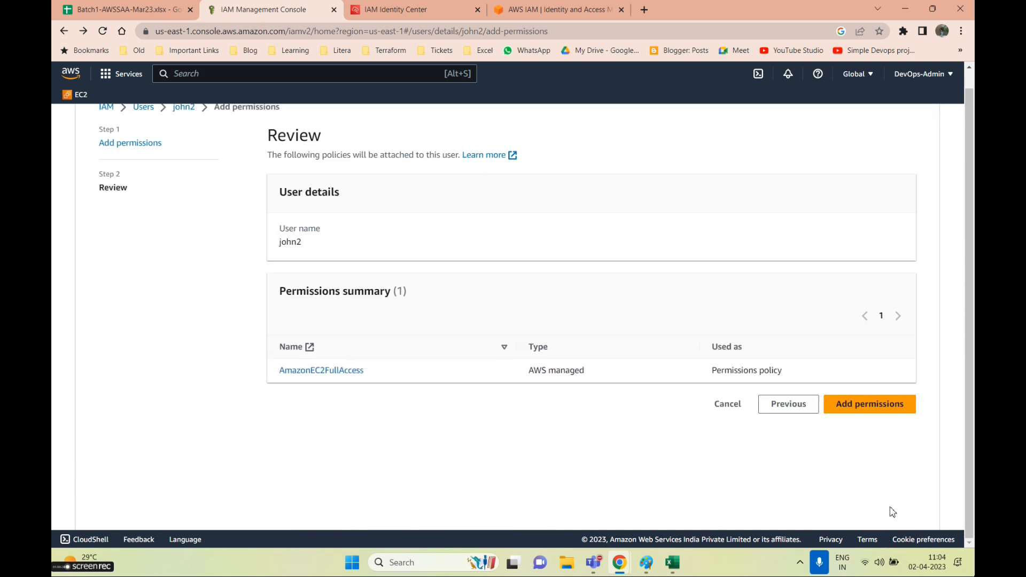
pyautogui.click(866, 411)
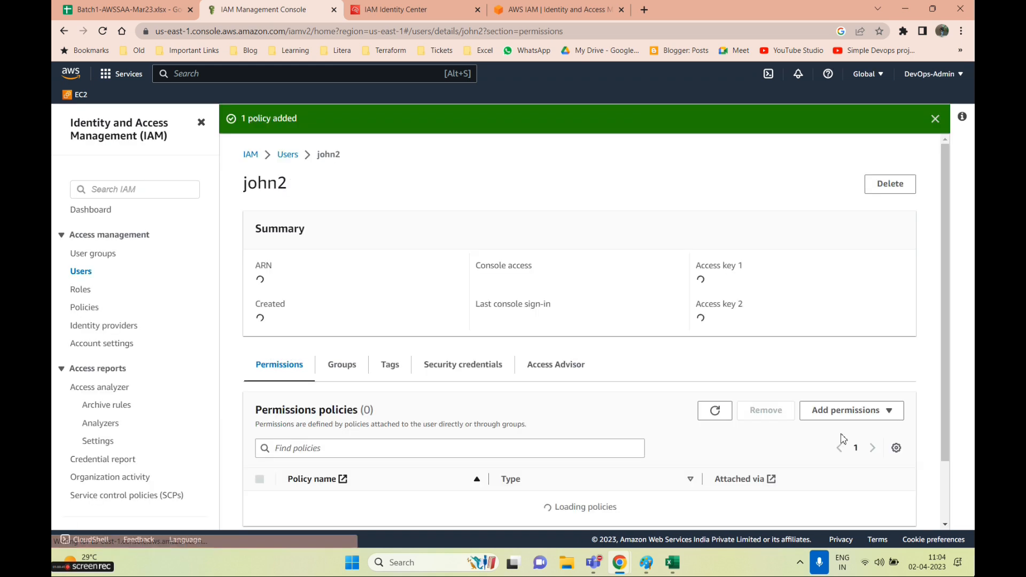
pyautogui.scroll(-4, 446, 430)
pyautogui.scroll(4, 450, 434)
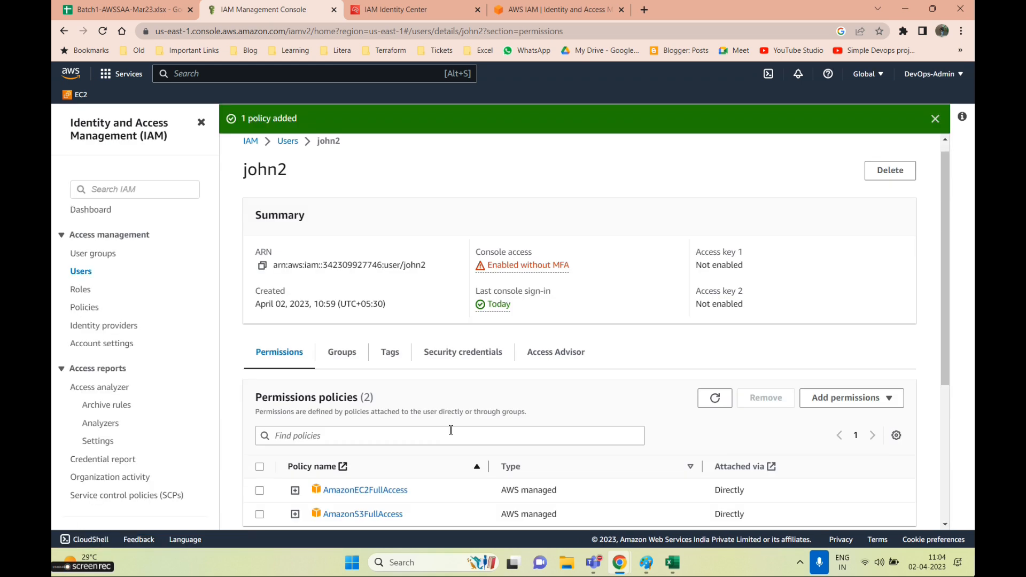
pyautogui.scroll(-4, 449, 428)
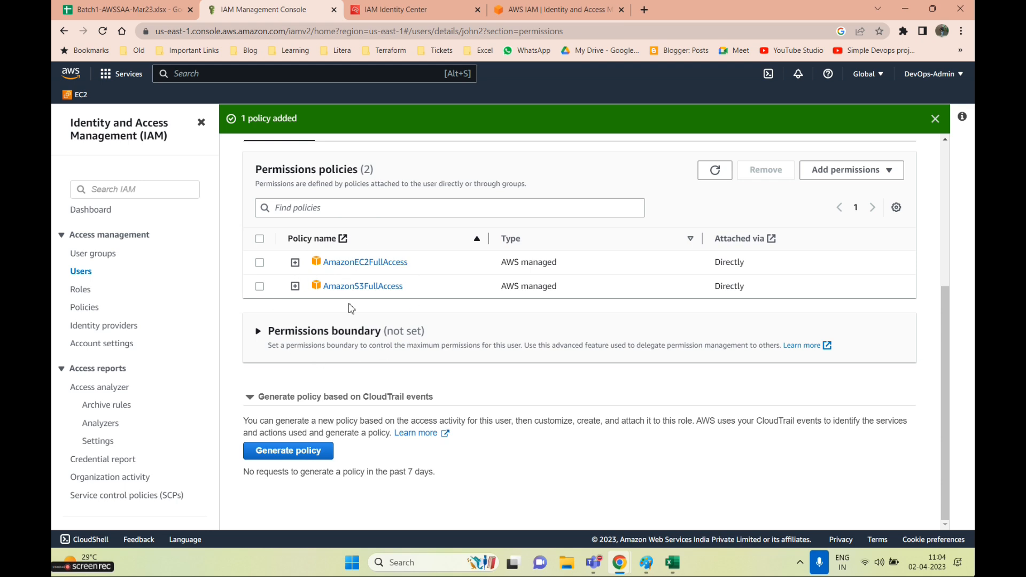
pyautogui.click(406, 9)
pyautogui.click(267, 9)
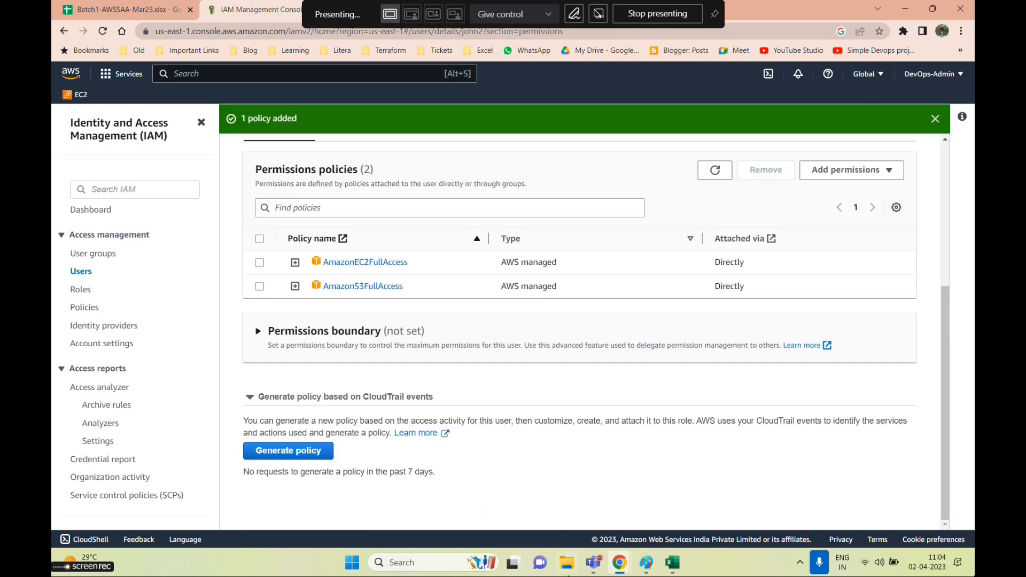
# In the user's window, open EC2 and view running instances, which show none
pyautogui.moveTo(619, 562)
pyautogui.click(689, 462)
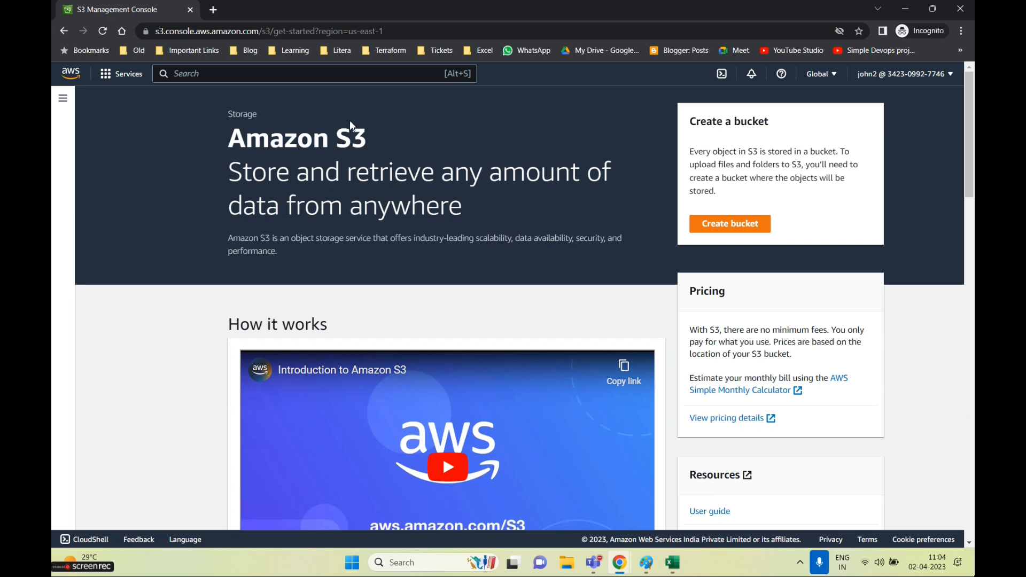
pyautogui.write('ec')
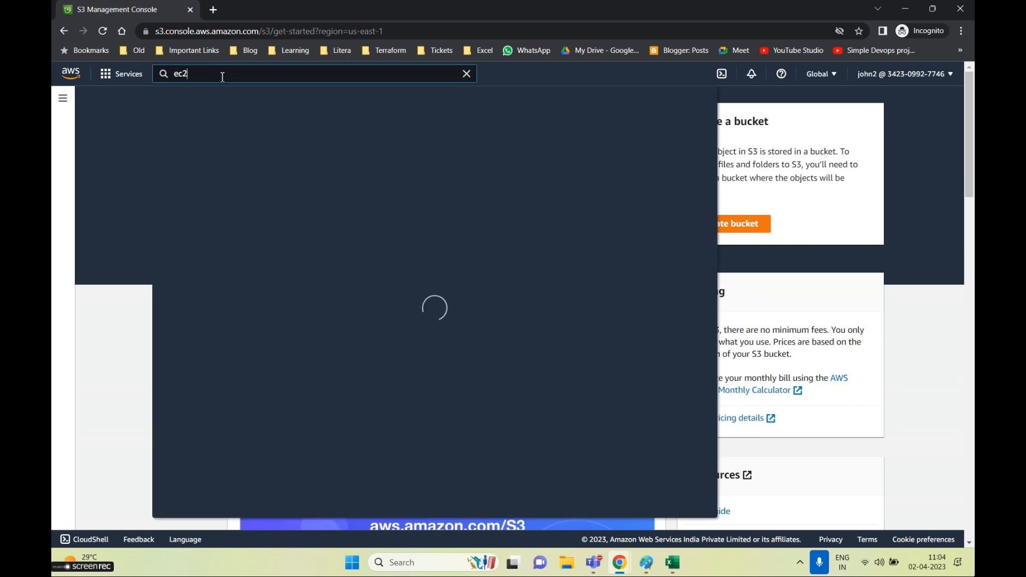
pyautogui.write('2')
pyautogui.click(346, 165)
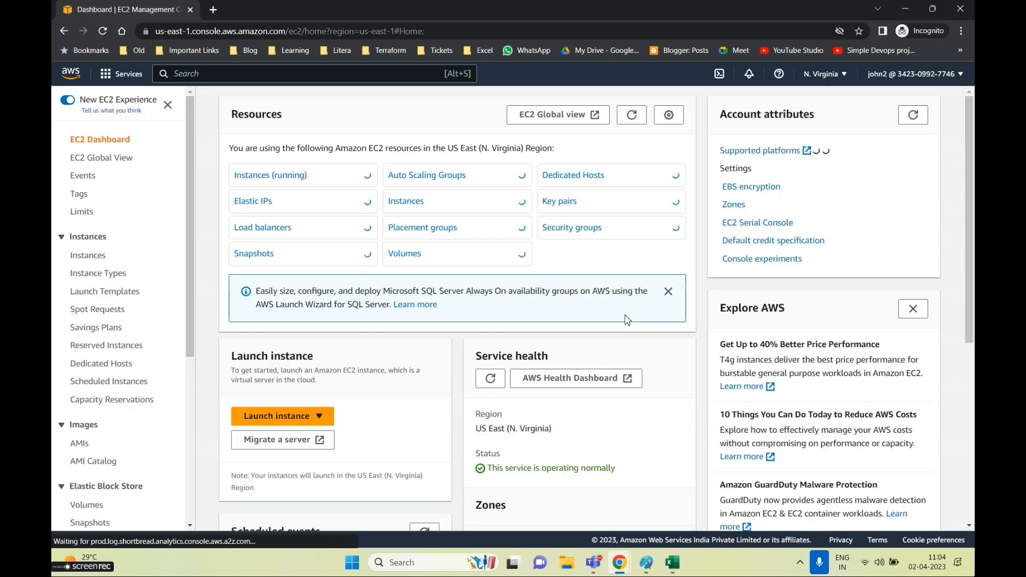
pyautogui.click(272, 176)
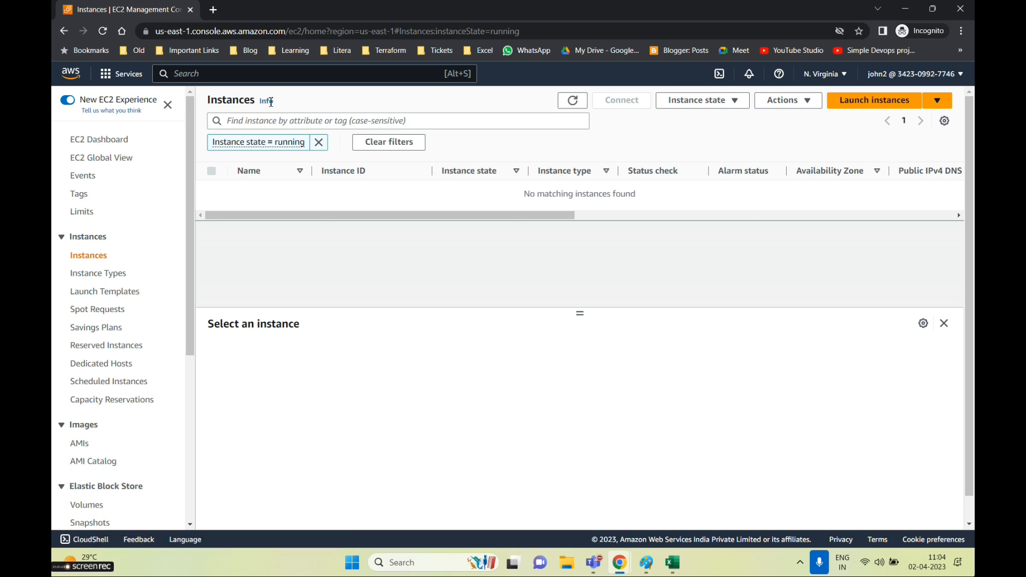
pyautogui.click(187, 75)
# Open the VPC console and start a VPC-only setup named fgfgfgfggf
pyautogui.write('vpc')
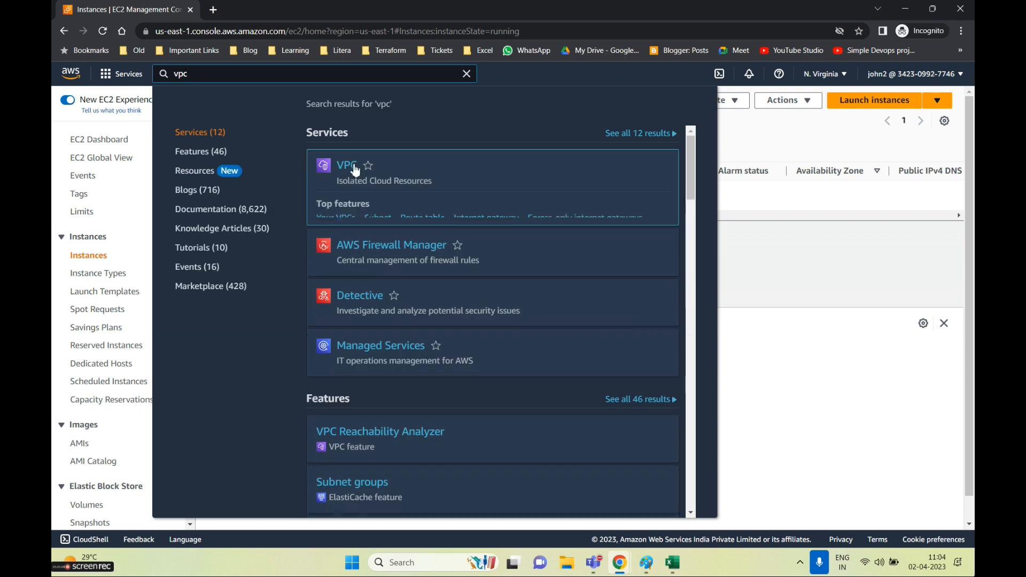
pyautogui.click(357, 168)
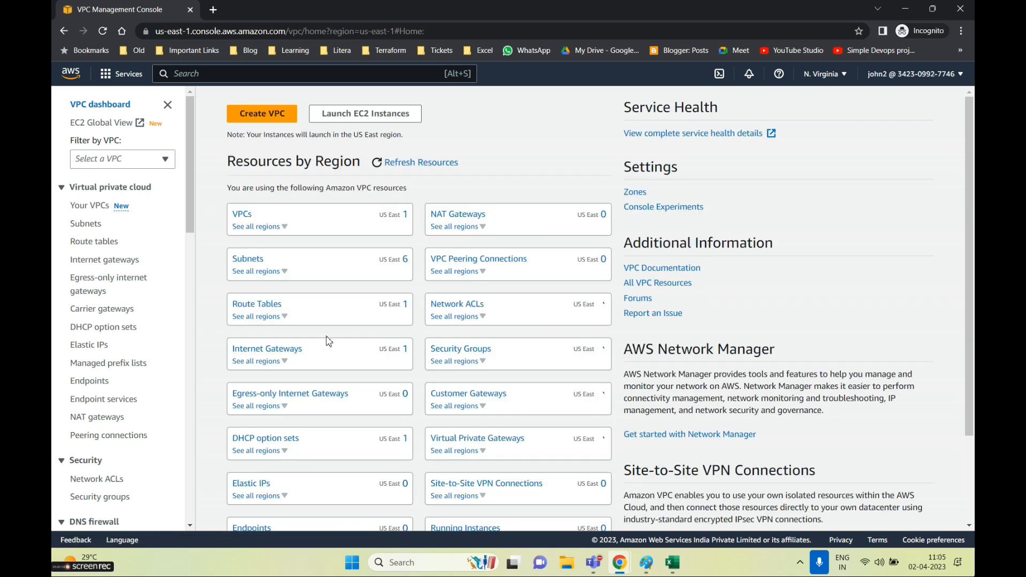
pyautogui.click(270, 112)
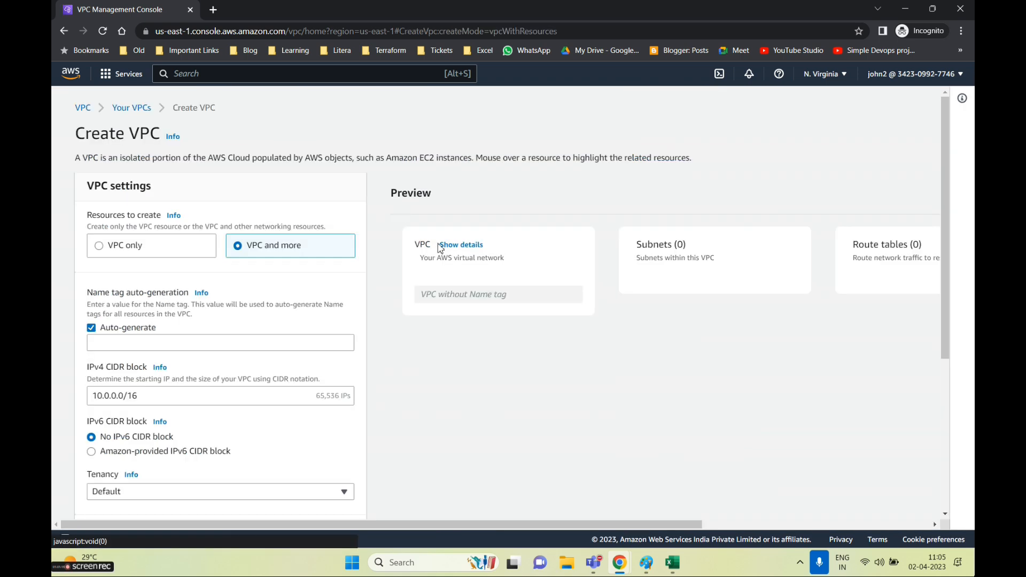
pyautogui.click(96, 246)
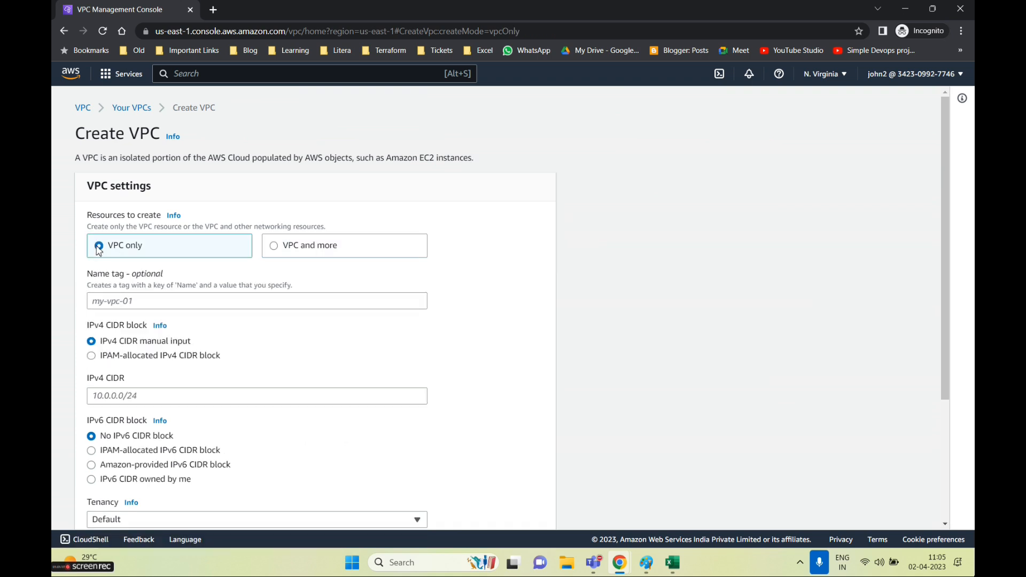
pyautogui.click(104, 299)
pyautogui.write('fgfgfgfg')
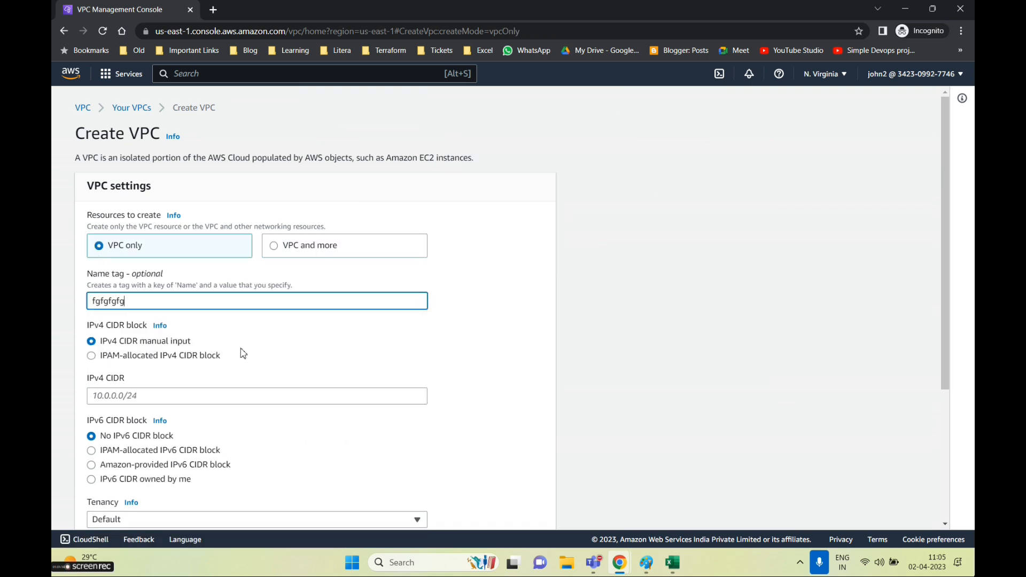
pyautogui.write('gf')
pyautogui.scroll(-4, 243, 352)
pyautogui.click(528, 513)
# Enter IPv4 CIDR 10.0.0.0/24, create the VPC, and dismiss the success notice
pyautogui.click(145, 203)
pyautogui.write('10.0.0.0/24')
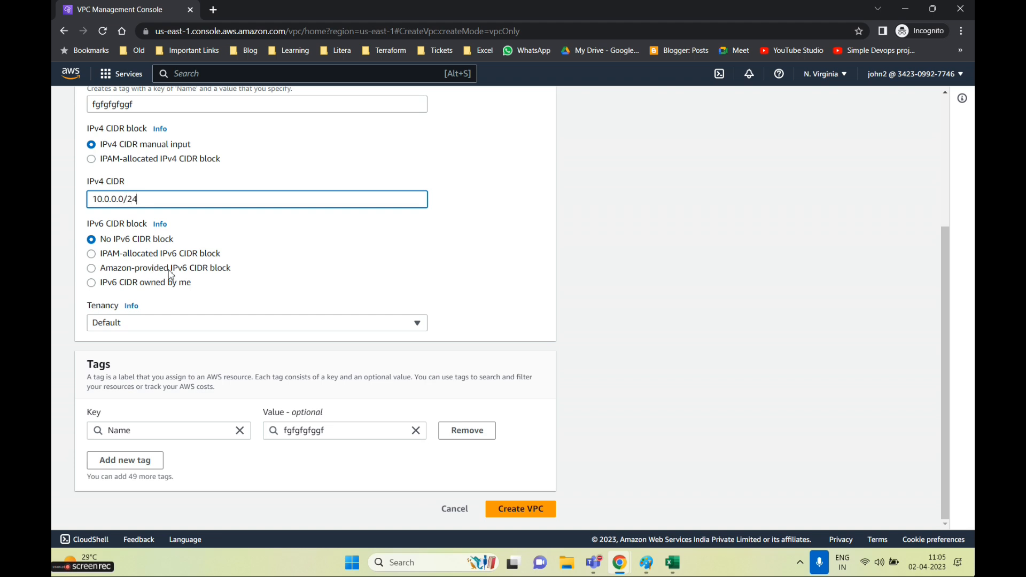
pyautogui.click(541, 511)
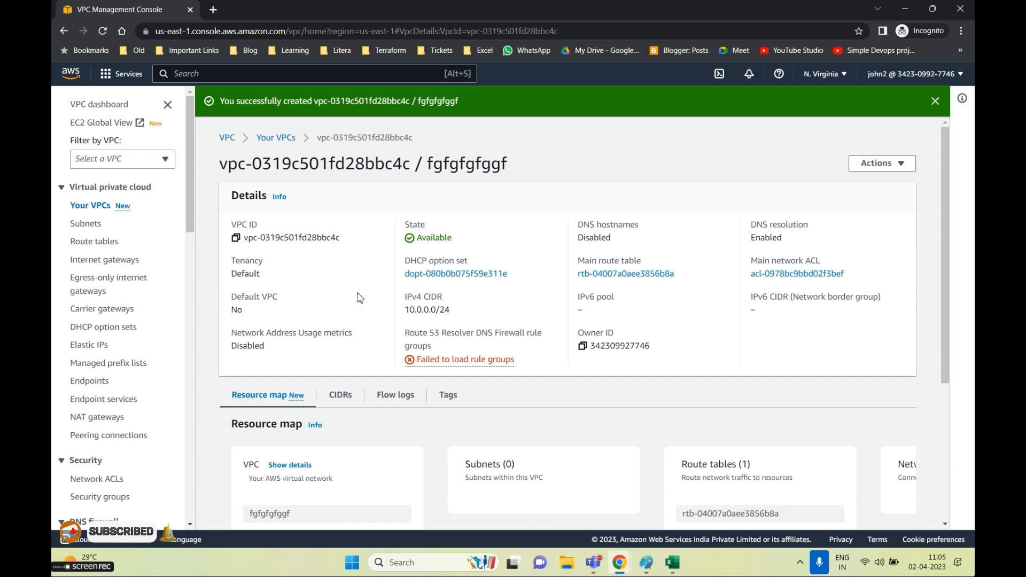
pyautogui.tripleClick(485, 368)
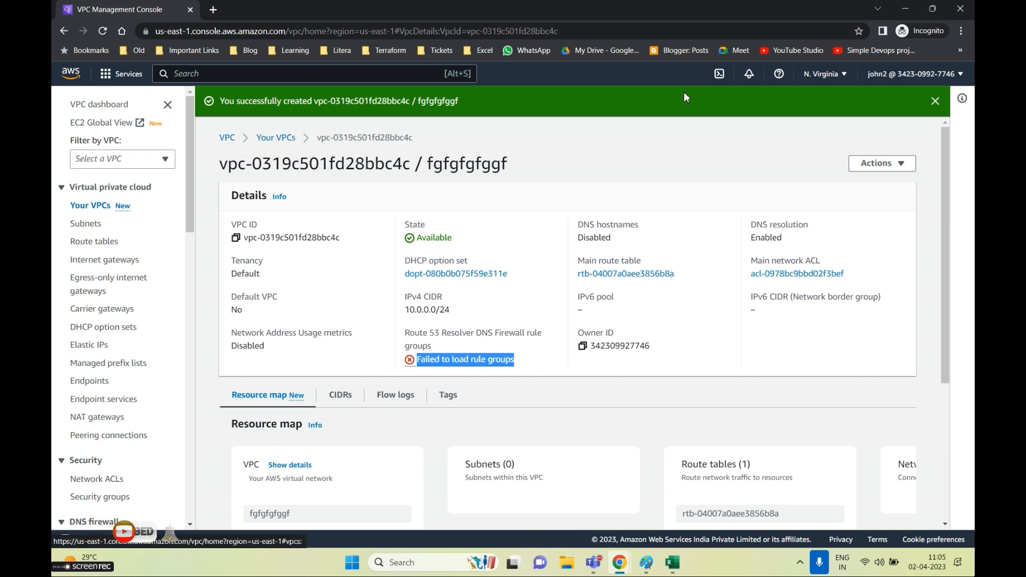
pyautogui.click(935, 101)
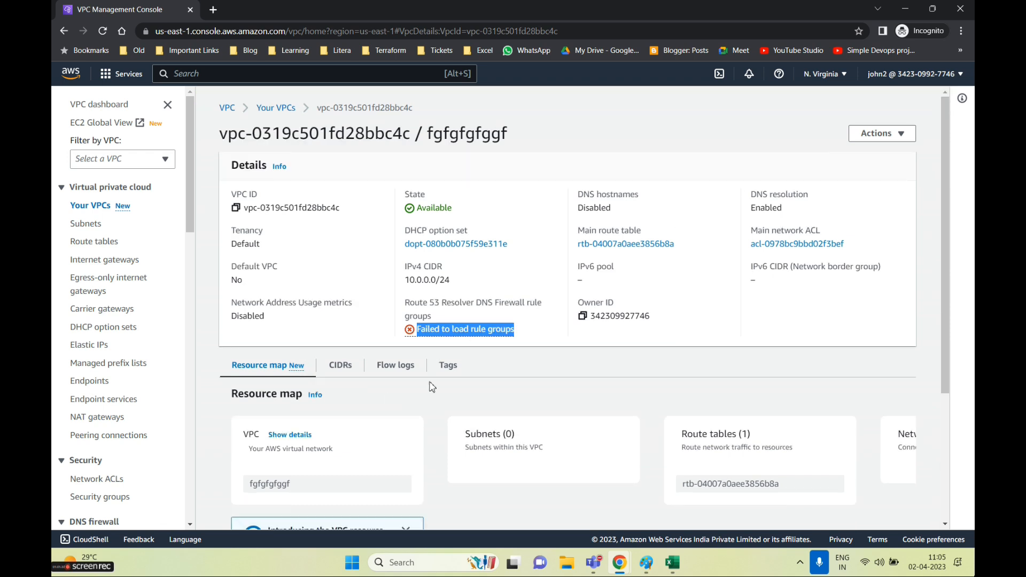
pyautogui.scroll(-3, 350, 357)
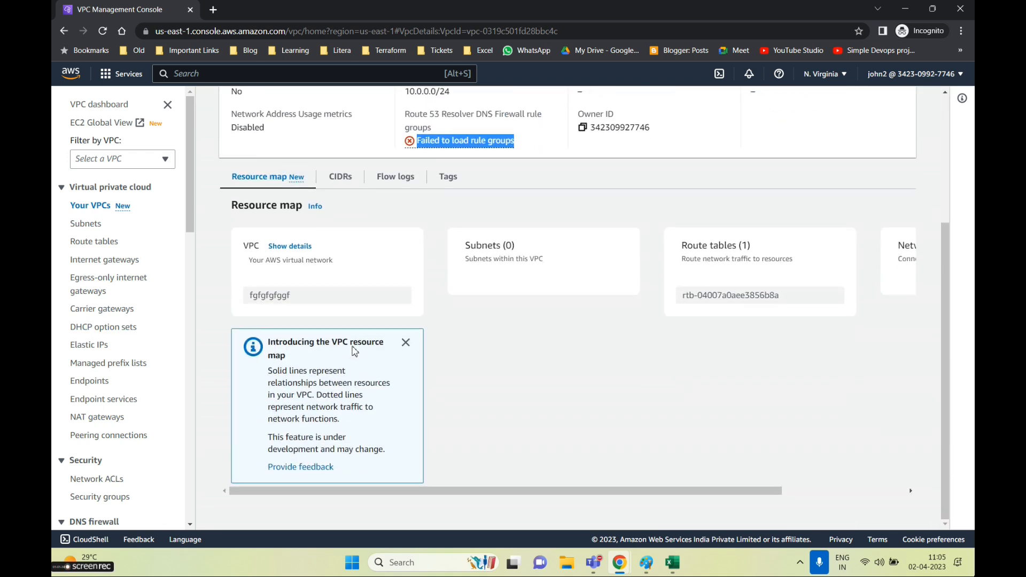
pyautogui.scroll(3, 350, 357)
pyautogui.click(81, 232)
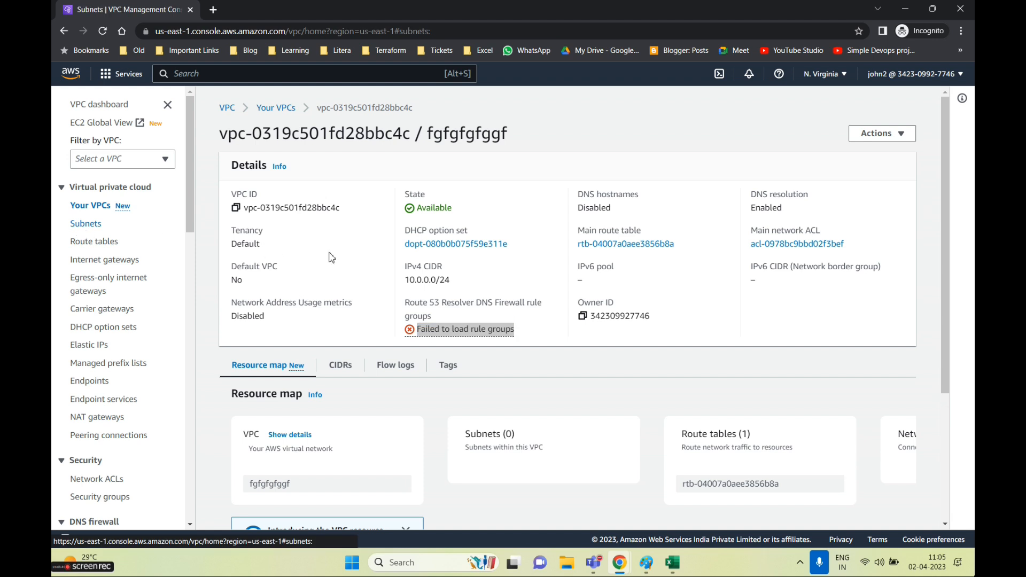
# Start a subnet named demo in the new VPC, in availability zone us-east-1a
pyautogui.click(876, 104)
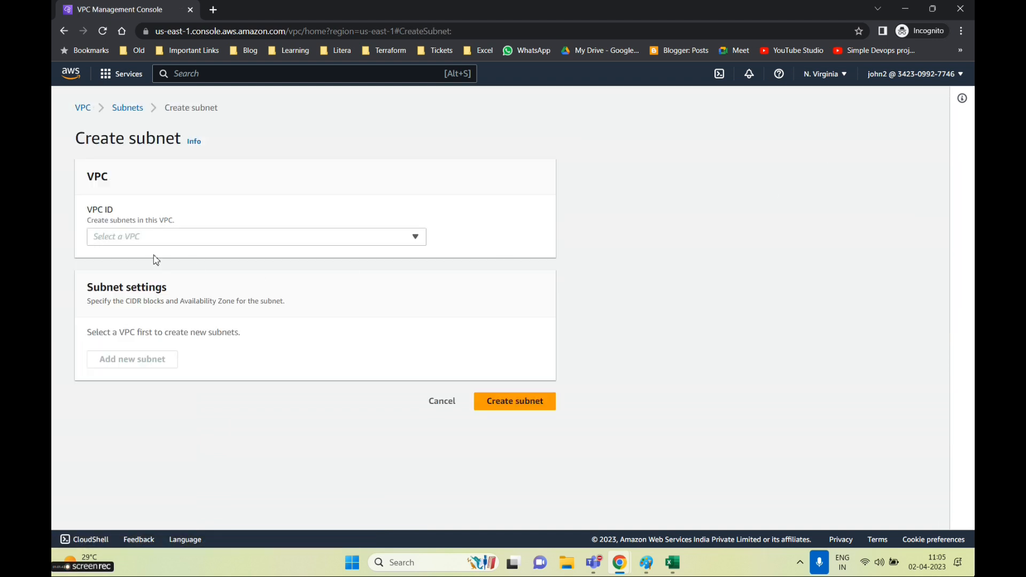
pyautogui.click(146, 238)
pyautogui.click(155, 273)
pyautogui.click(129, 432)
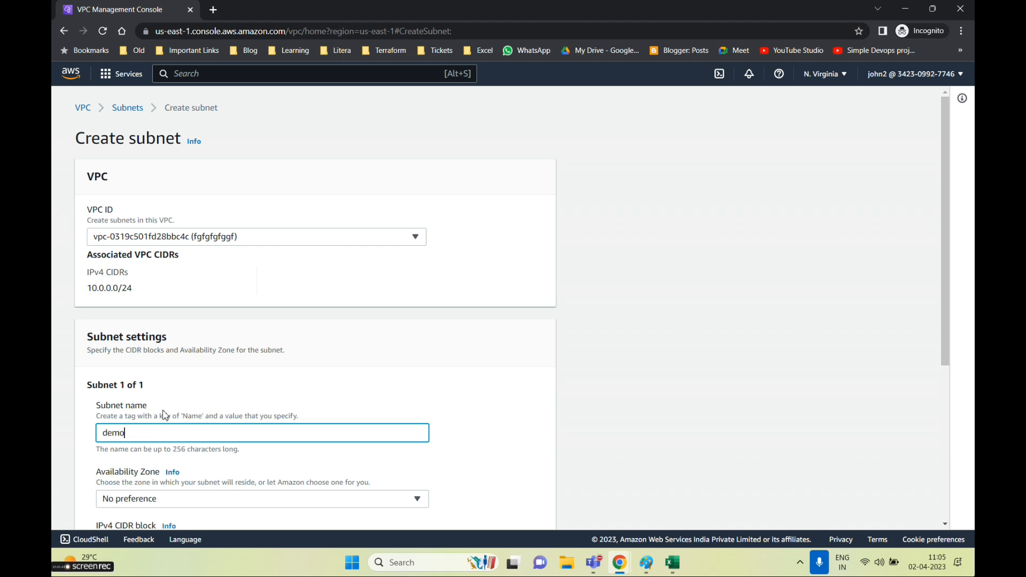
pyautogui.scroll(-3, 163, 415)
pyautogui.click(125, 318)
pyautogui.click(161, 162)
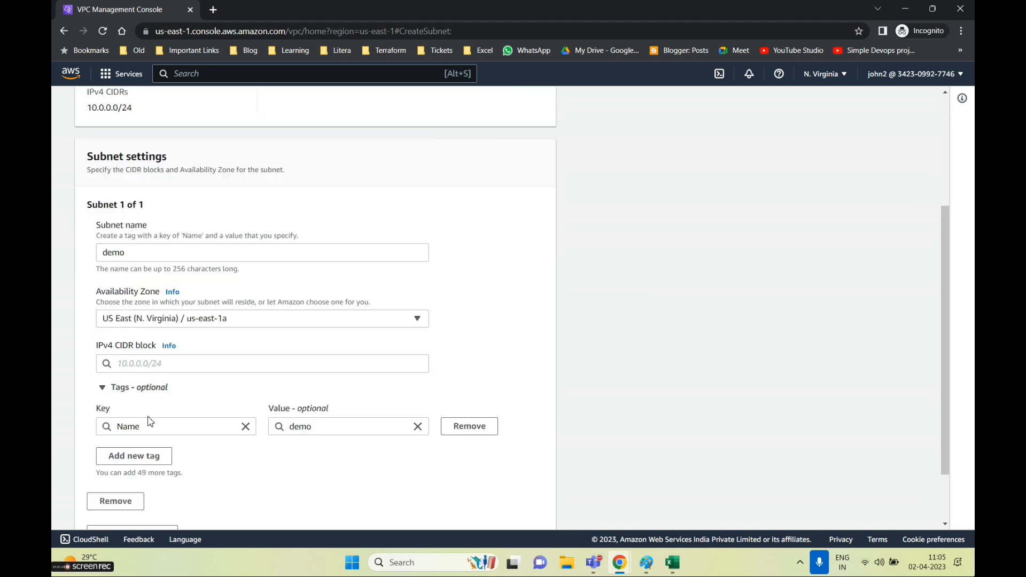
# Give the subnet IPv4 CIDR 10.0.0.0/28 and create it
pyautogui.scroll(-2, 150, 422)
pyautogui.click(134, 293)
pyautogui.write('10/02')
pyautogui.press('BackSpace')
pyautogui.press('BackSpace')
pyautogui.press('BackSpace')
pyautogui.write('.0')
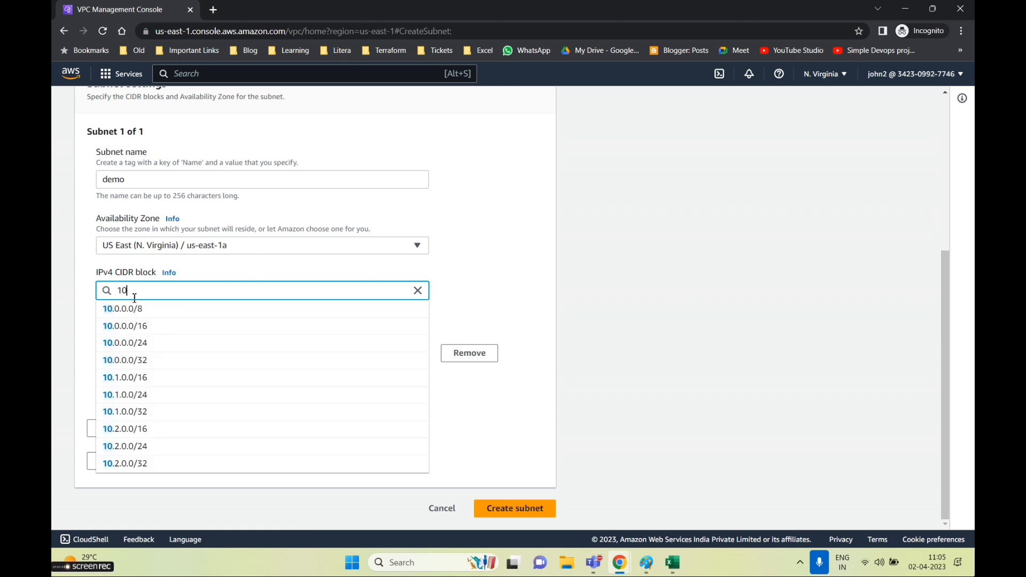
pyautogui.write('.0.0.')
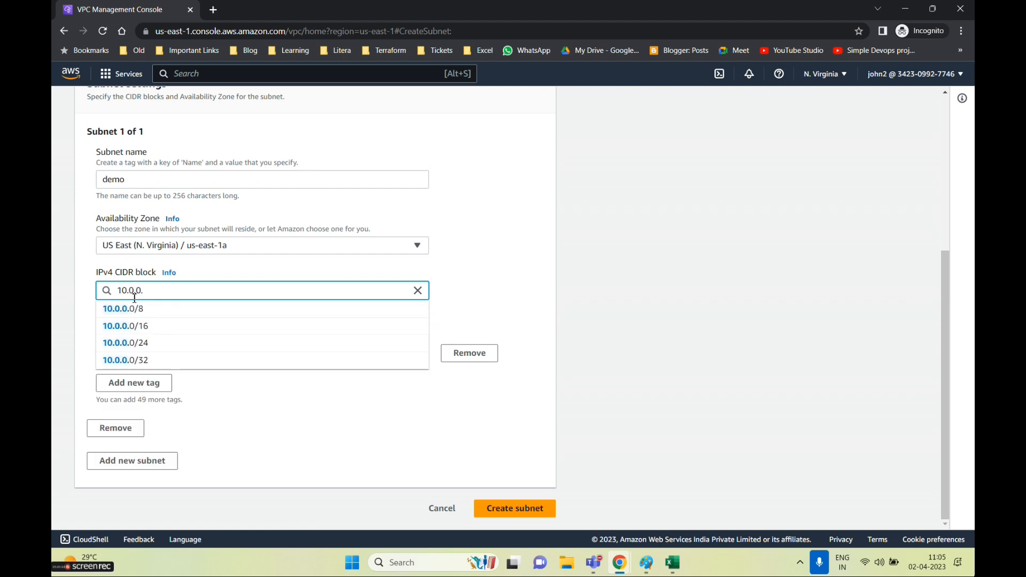
pyautogui.write('/2')
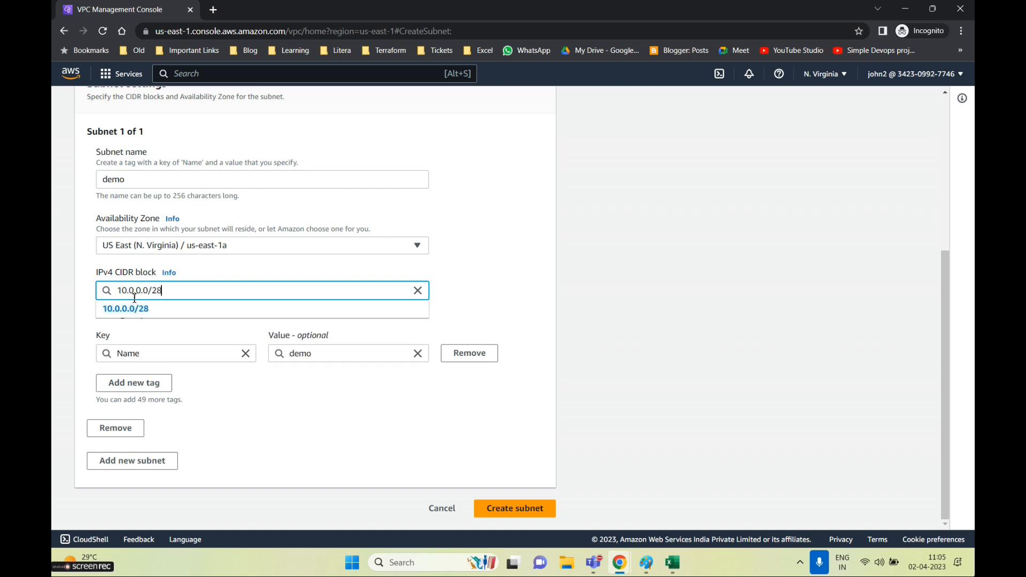
pyautogui.write('8')
pyautogui.click(125, 309)
pyautogui.click(491, 509)
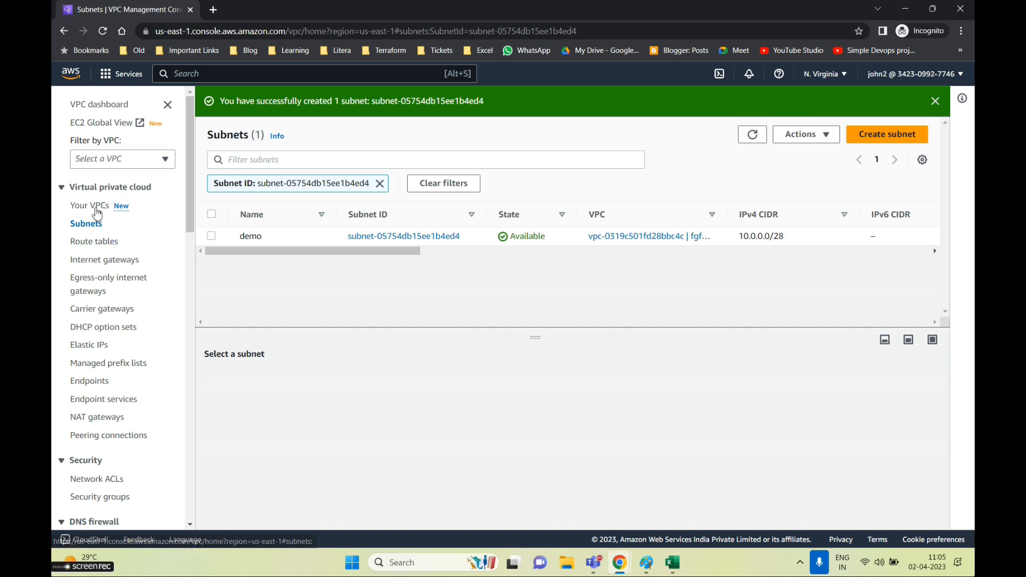
# Open CloudWatch via the 'cw' search and view alarms in alarm state, finding none
pyautogui.click(229, 73)
pyautogui.write('cw')
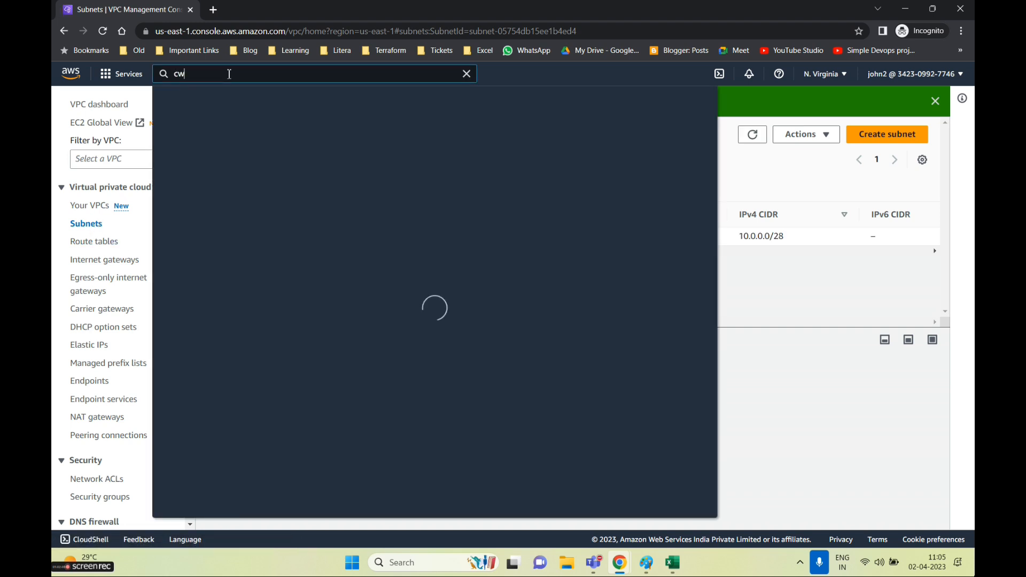
pyautogui.click(367, 163)
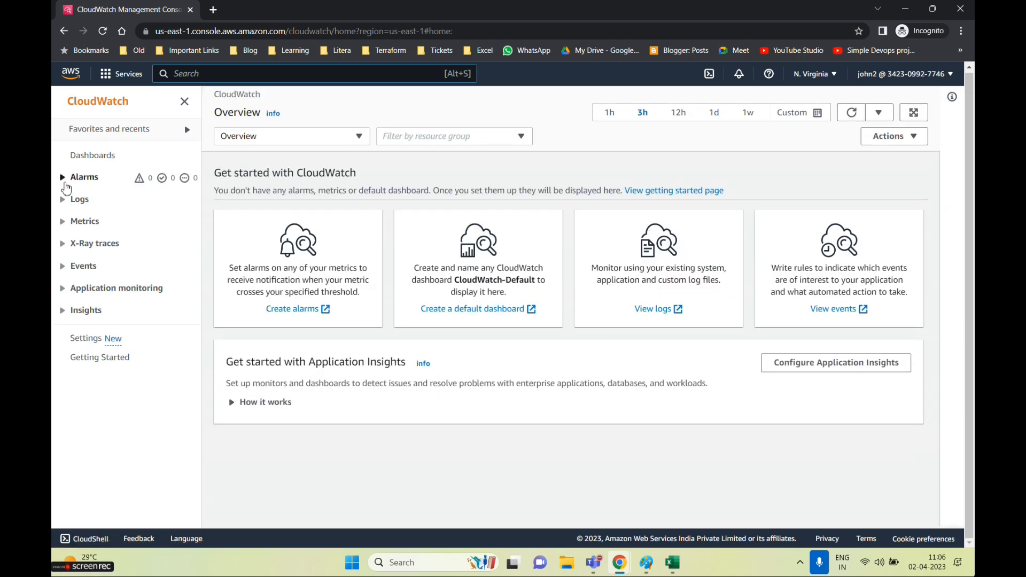
pyautogui.click(64, 177)
pyautogui.click(81, 197)
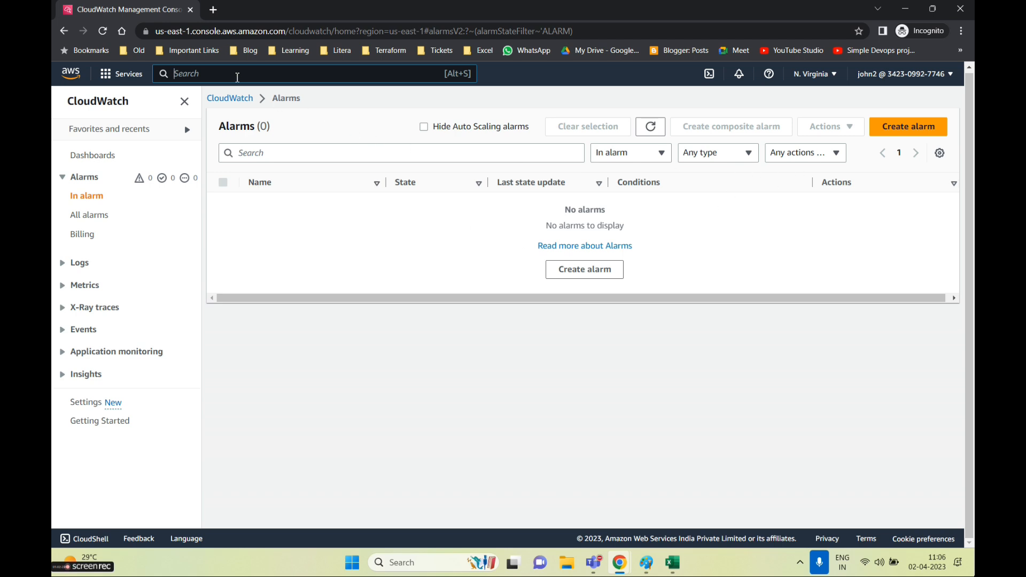
# Open Amazon SNS, dismiss its three authorization errors, and return to the IAM user's permissions
pyautogui.write('sns')
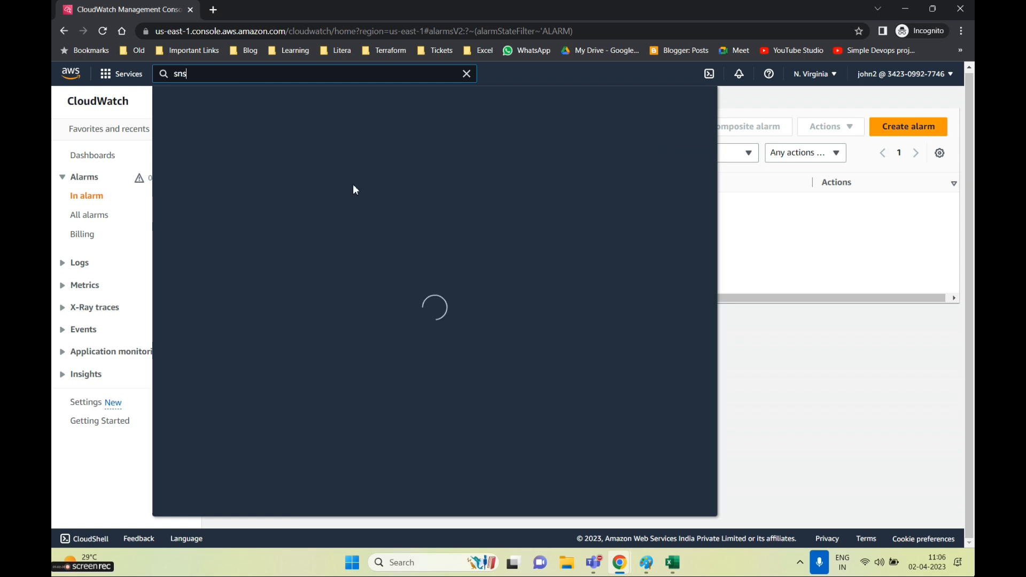
pyautogui.click(401, 191)
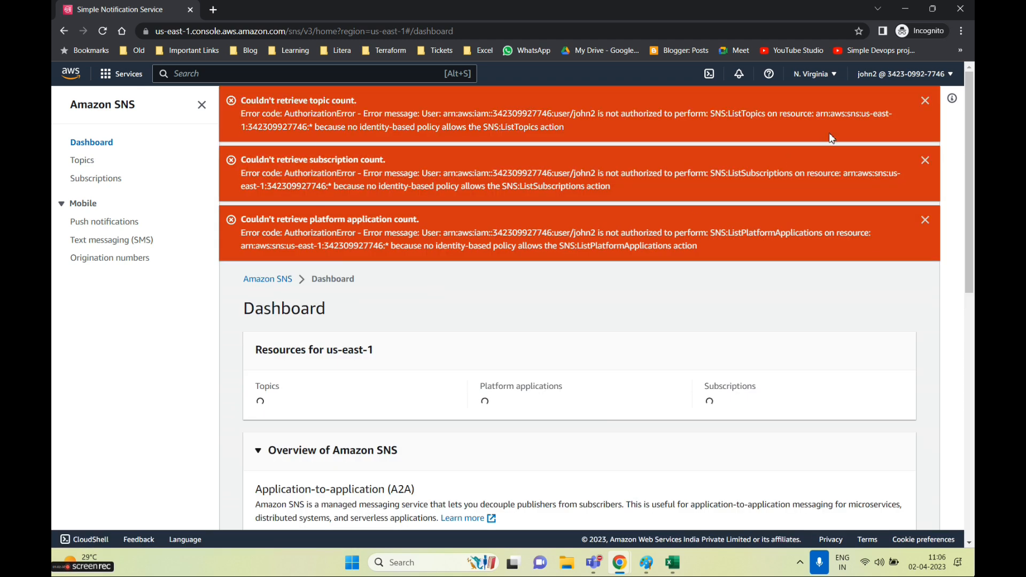
pyautogui.click(925, 101)
pyautogui.click(925, 101)
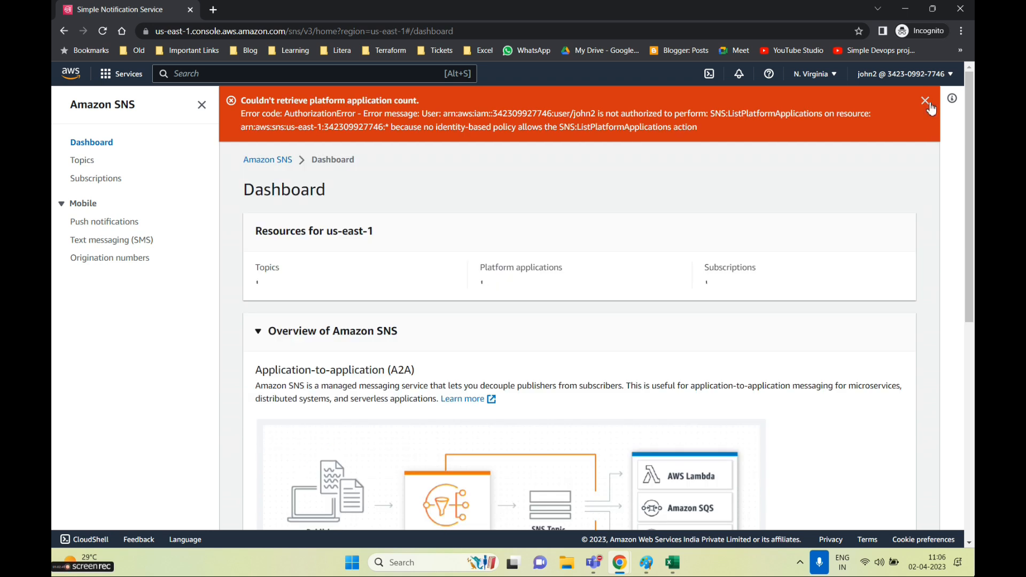
pyautogui.click(925, 101)
pyautogui.click(903, 9)
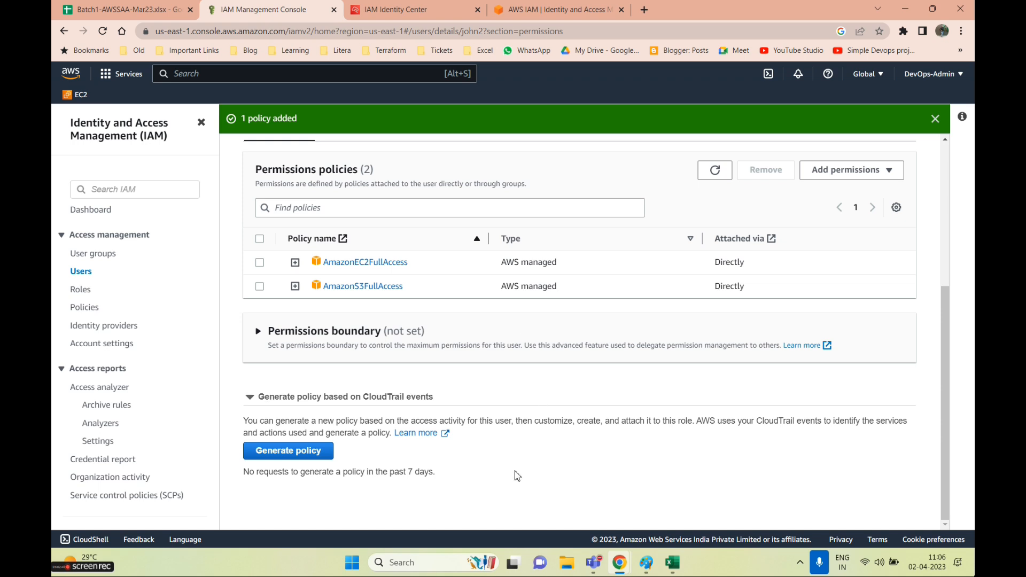
pyautogui.scroll(3, 675, 502)
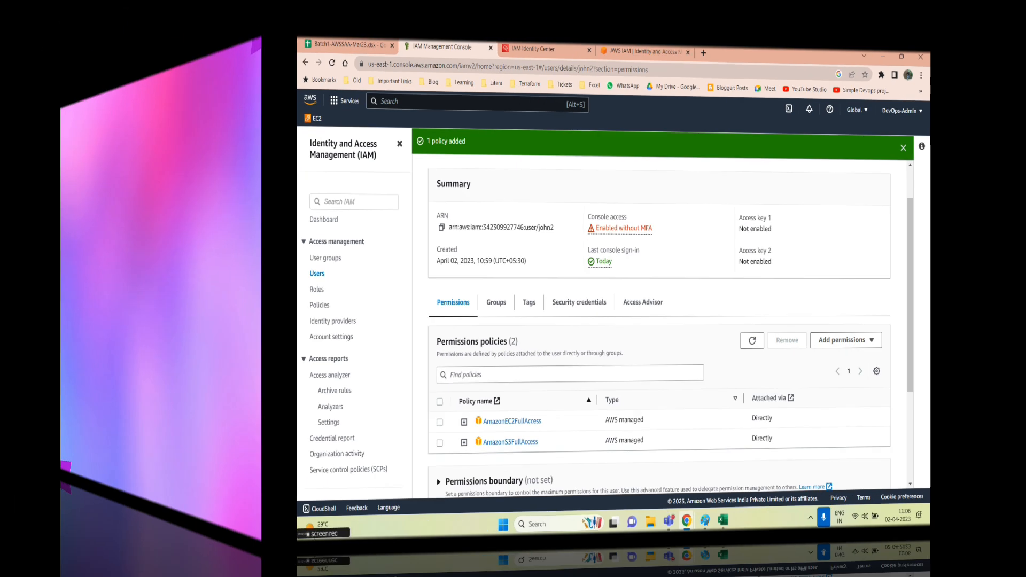